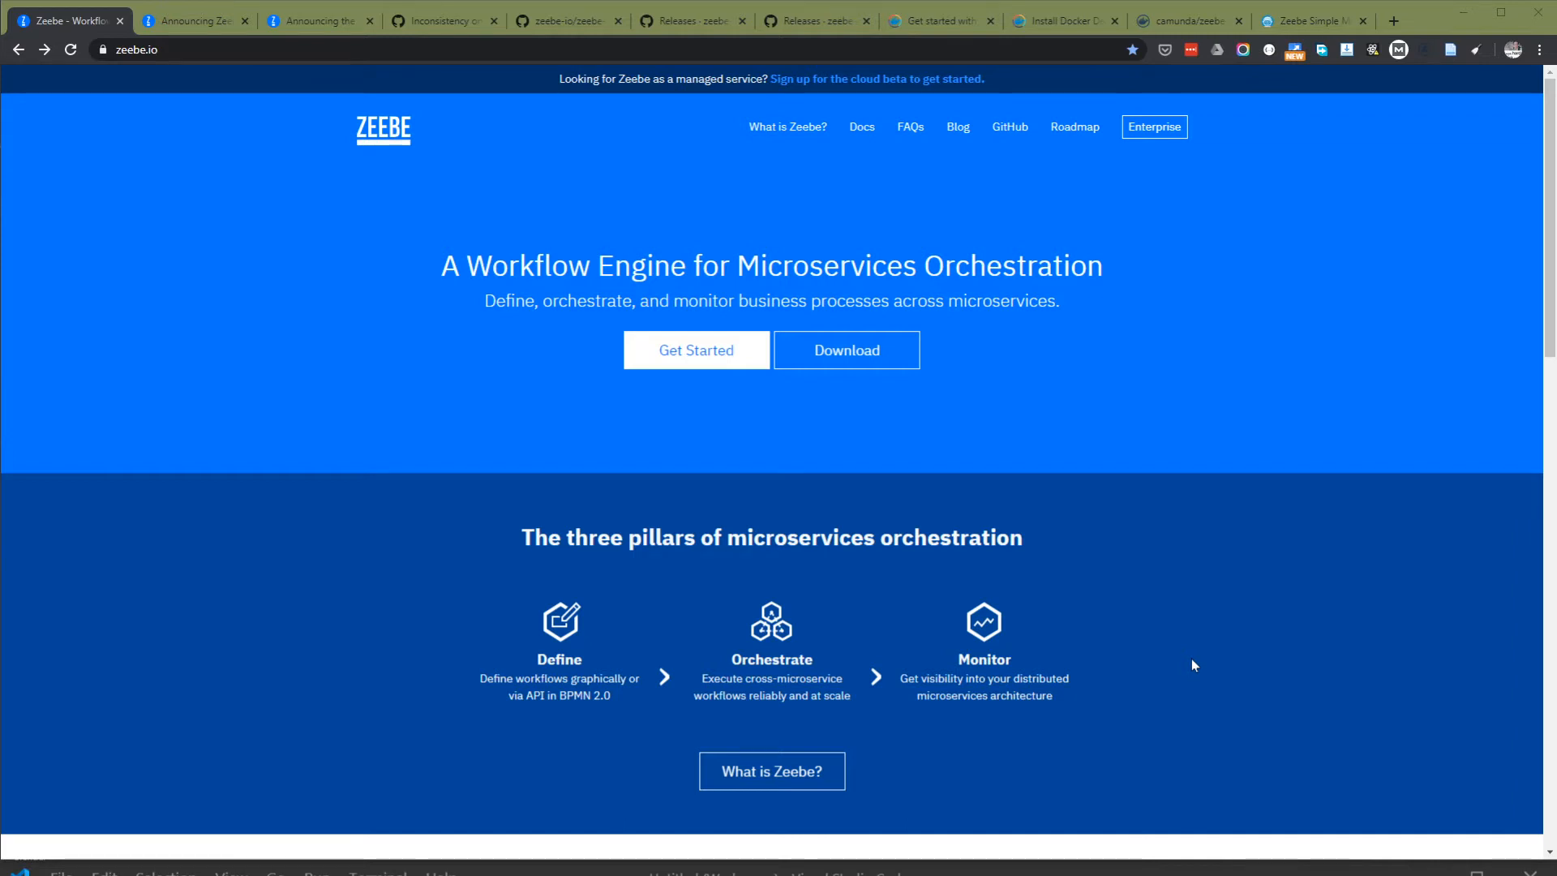
Open the Tutorial Setup page of the Zeebe getting-started docs and read the easiest way to run the components.
click(698, 353)
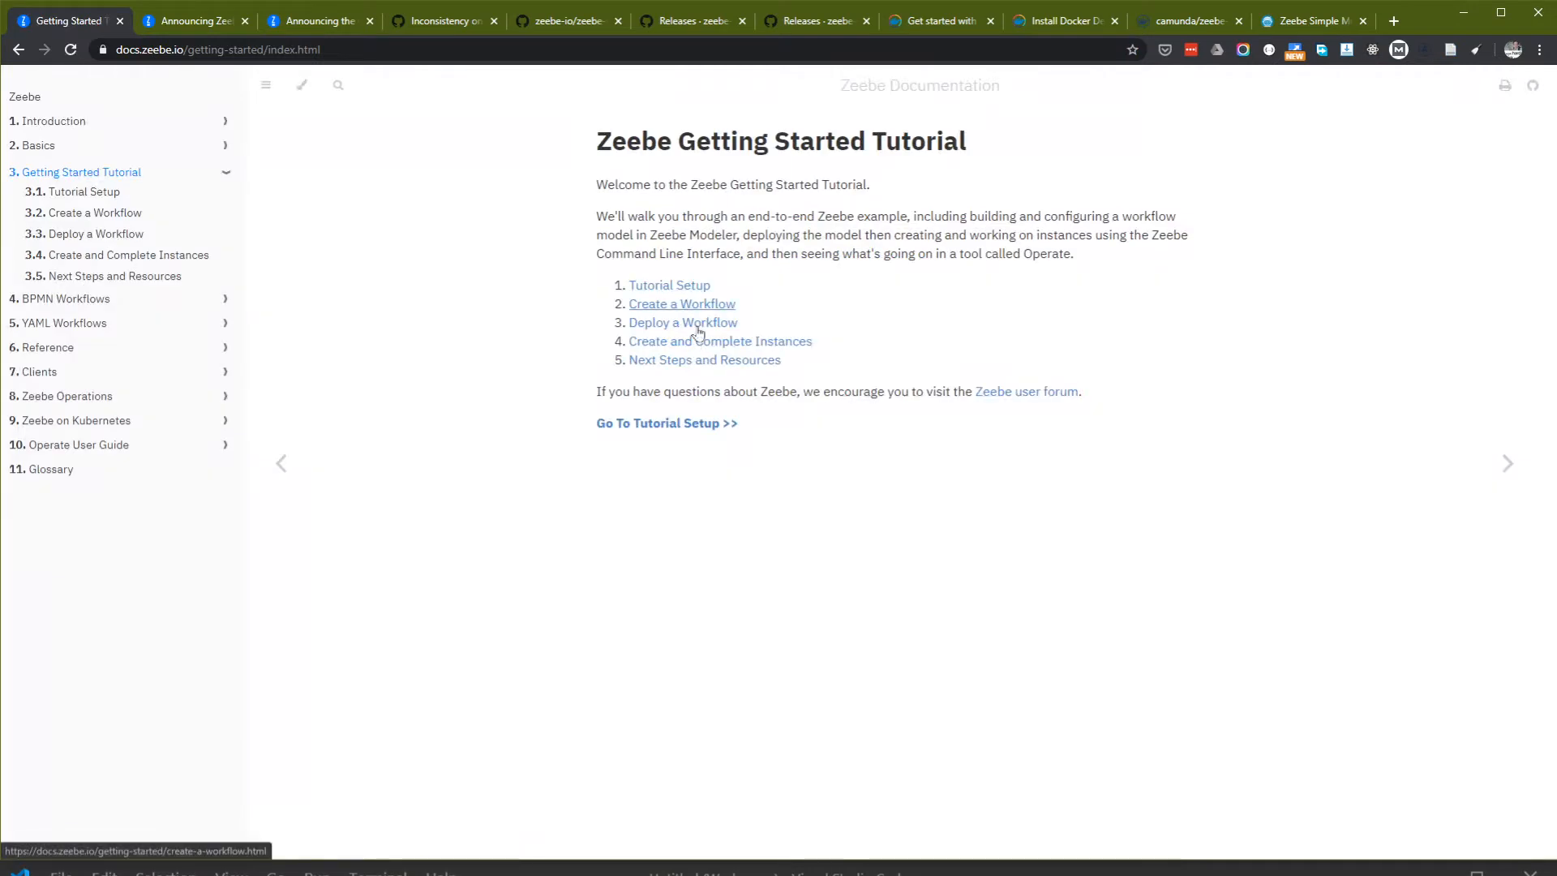
click(716, 426)
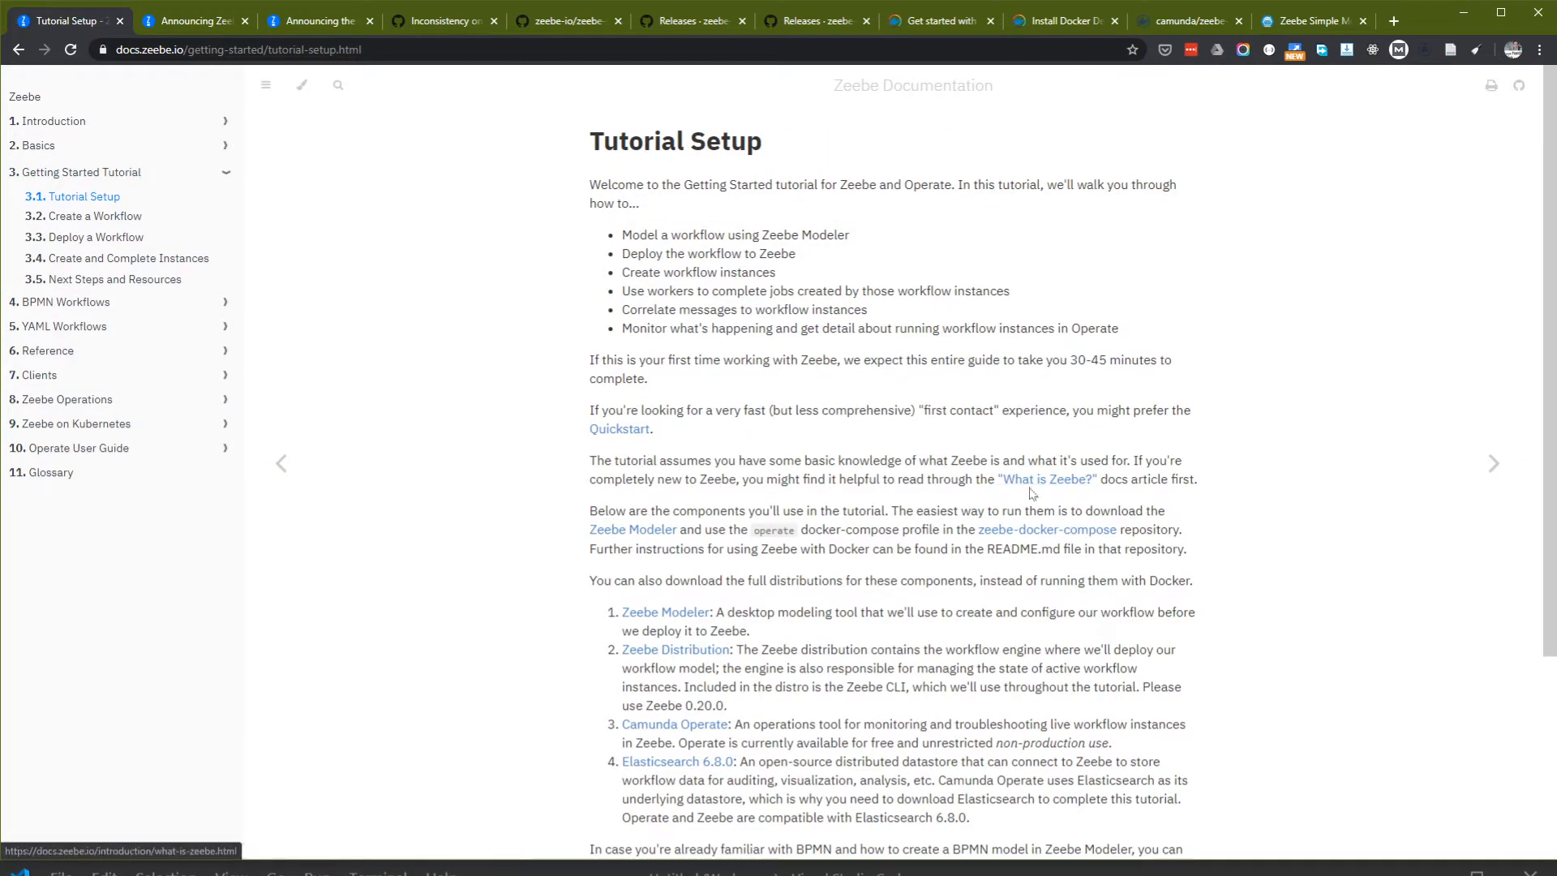
click(604, 432)
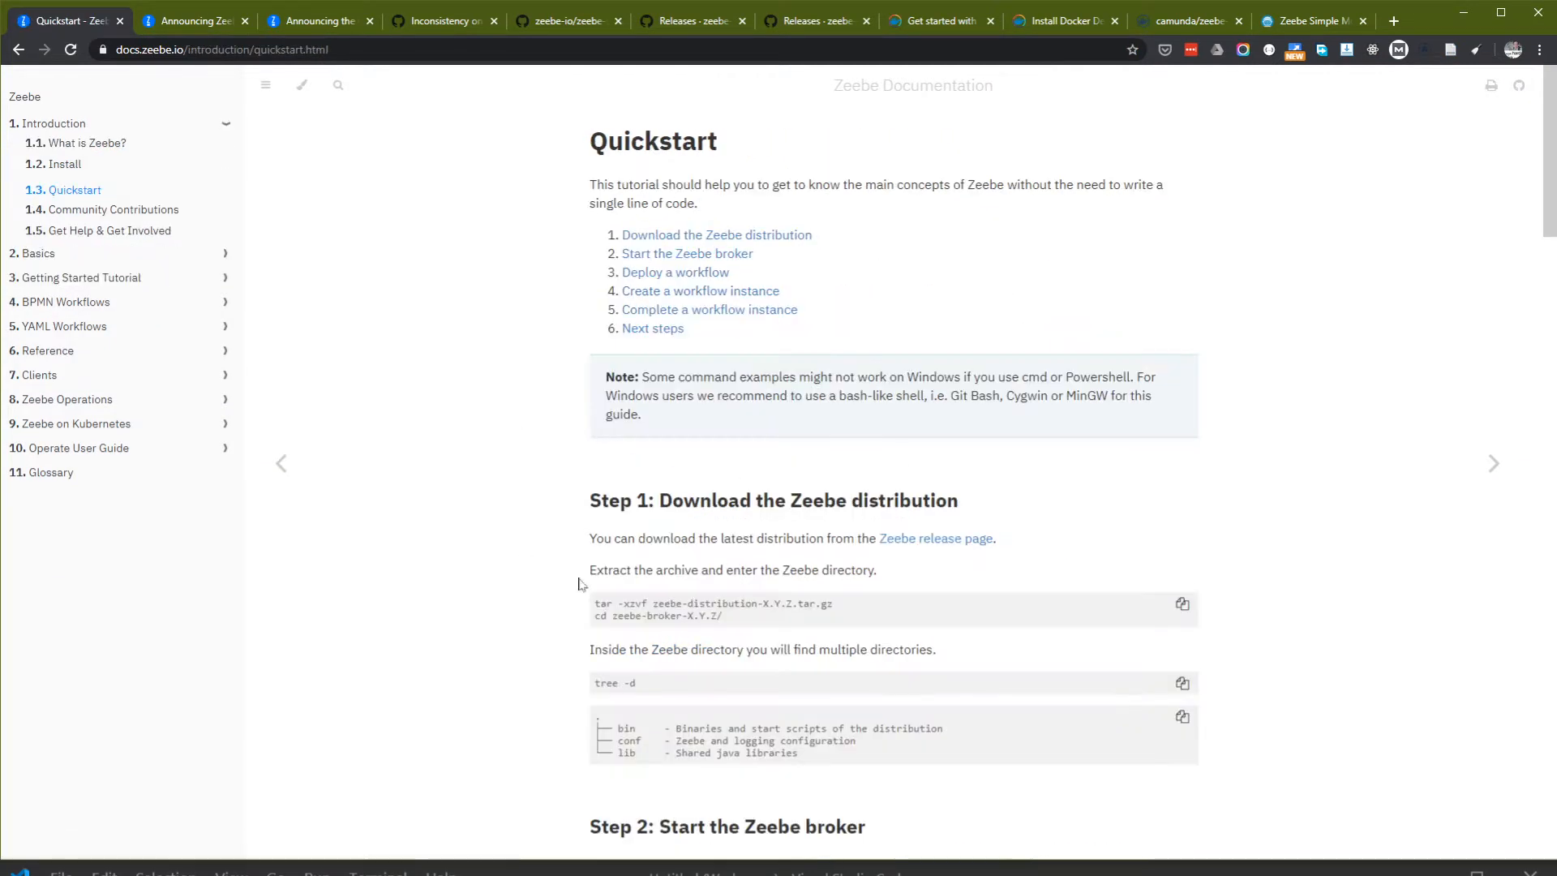
click(23, 54)
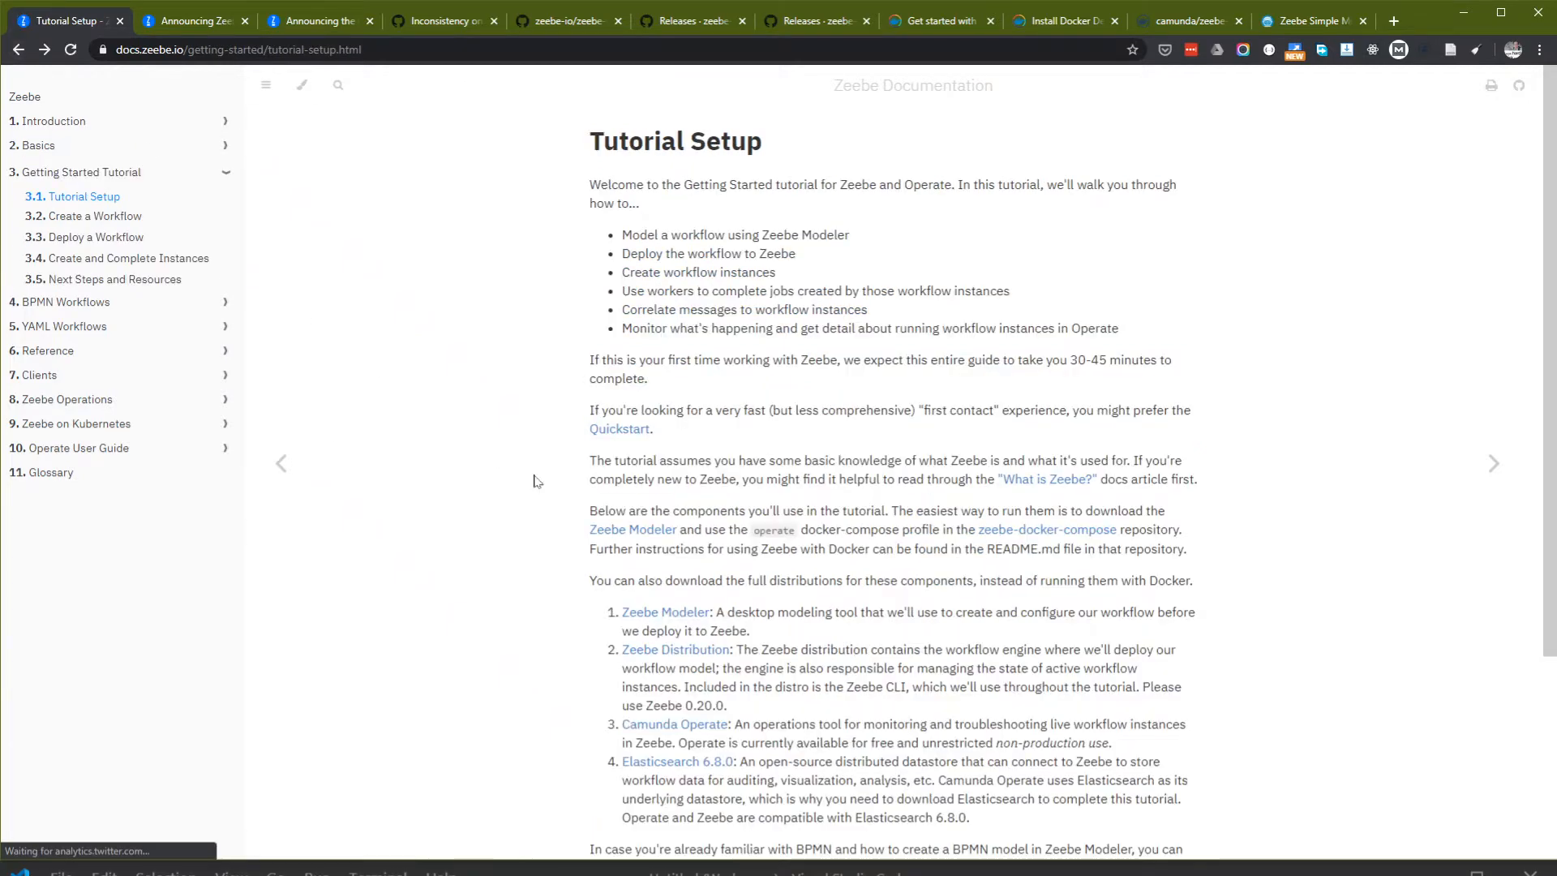
scroll(490, 445, down, 2)
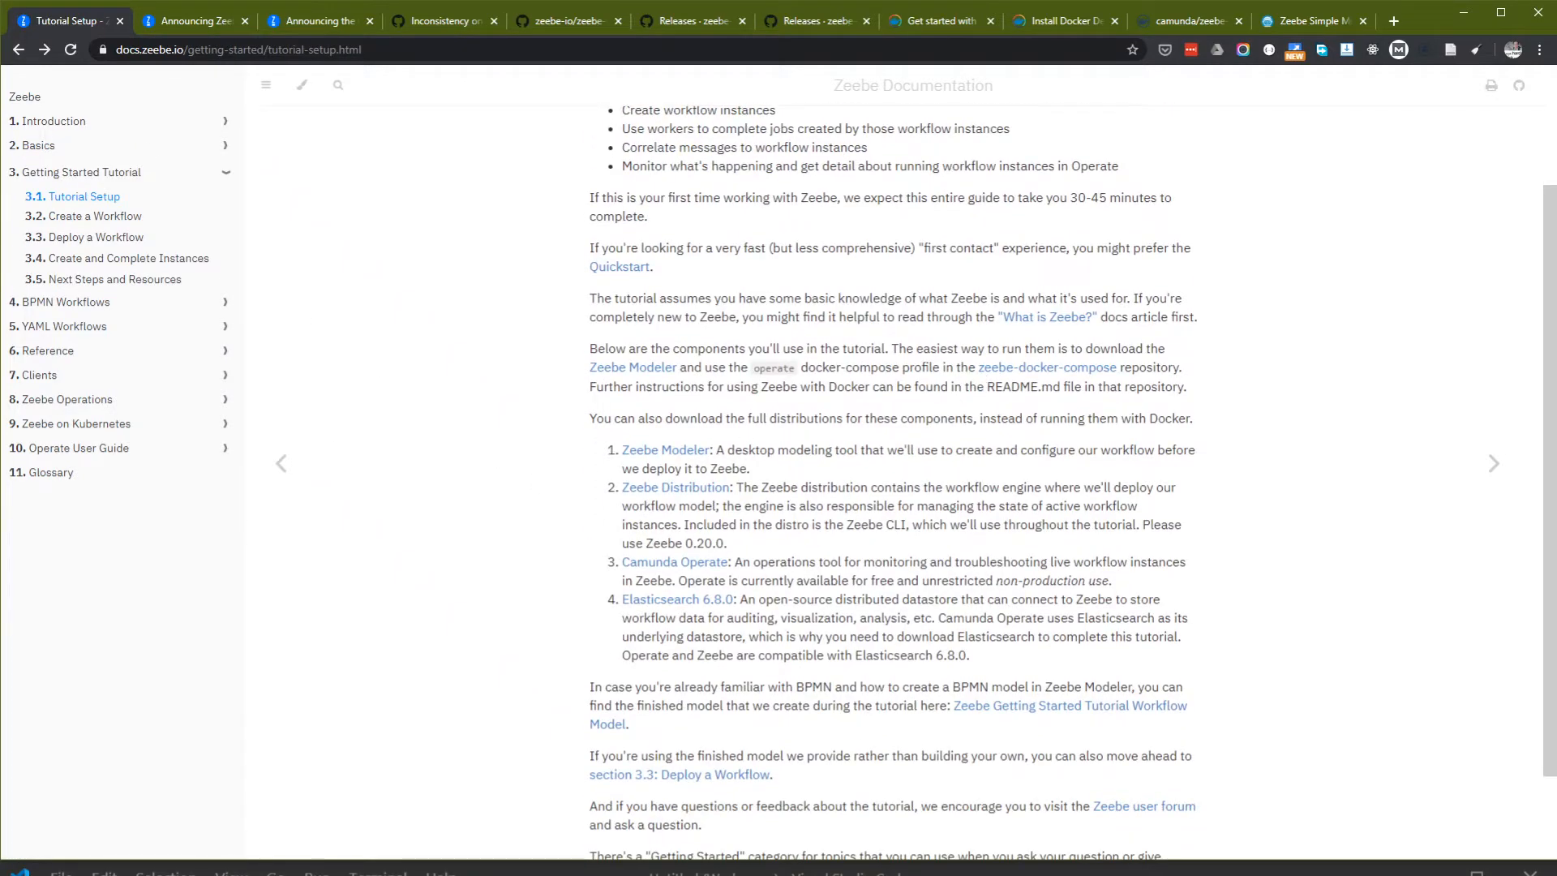
drag(916, 349, 947, 386)
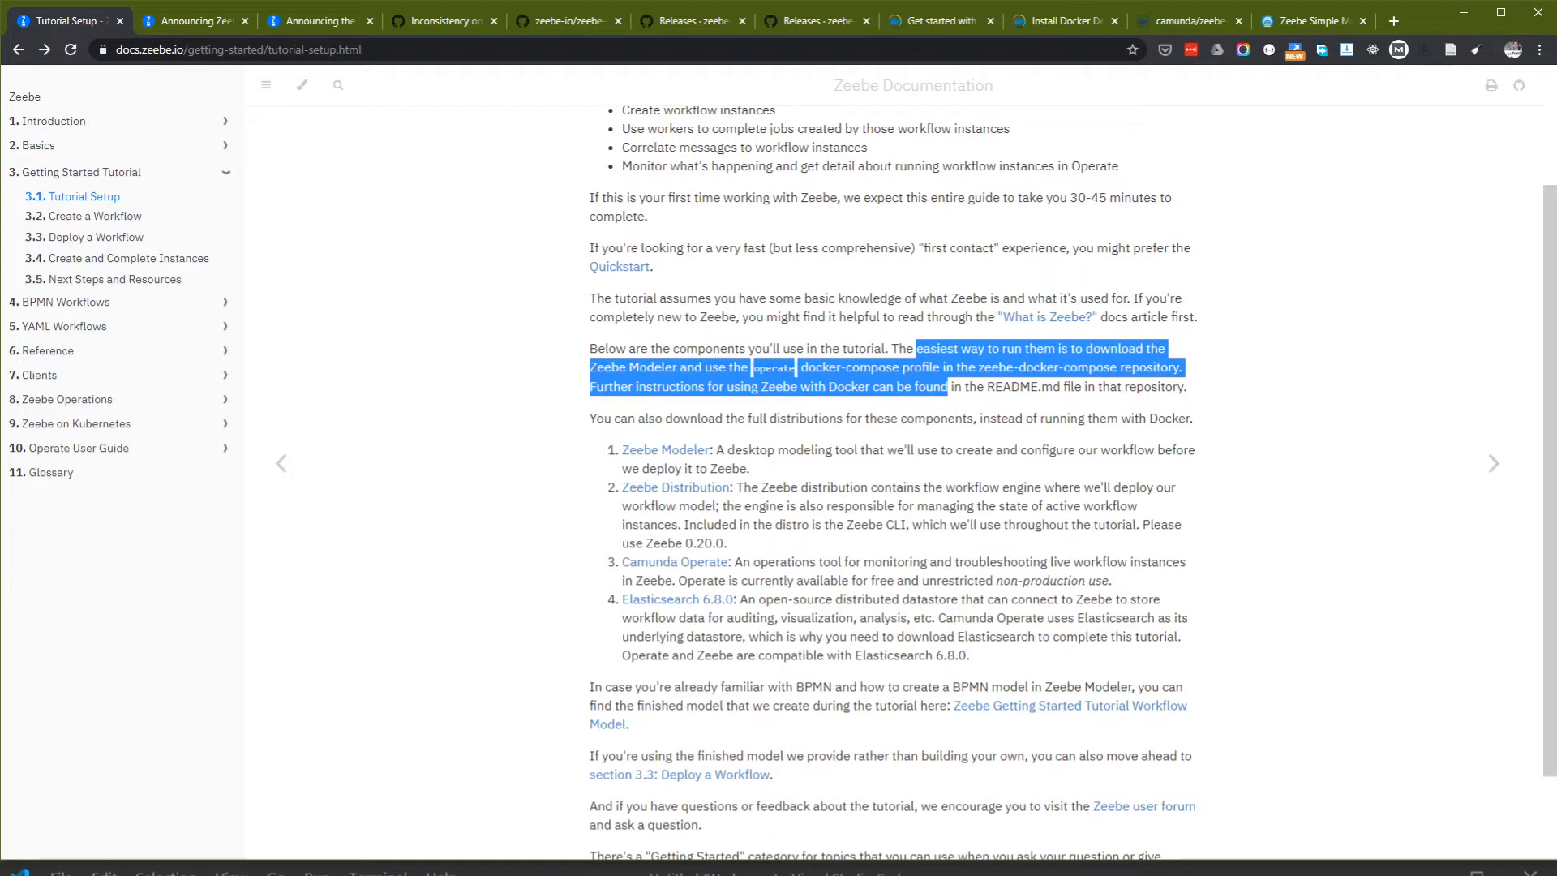
click(947, 388)
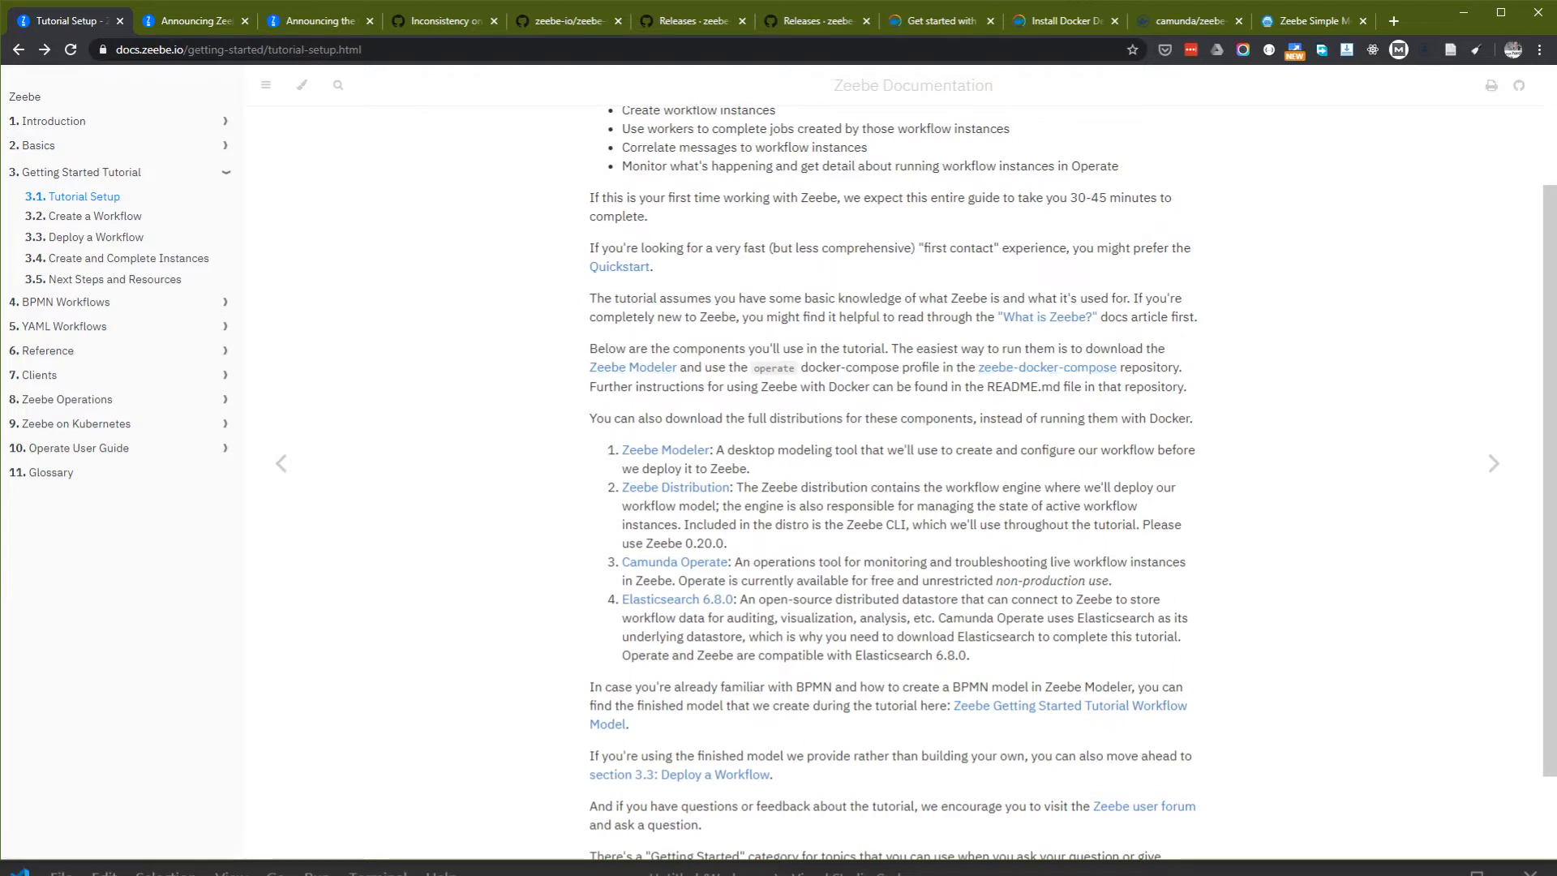
Download zeebe-modeler-0.8.0-win-x64.zip from the Zeebe Modeler releases to D:\Downloads\Zeebe.
click(672, 450)
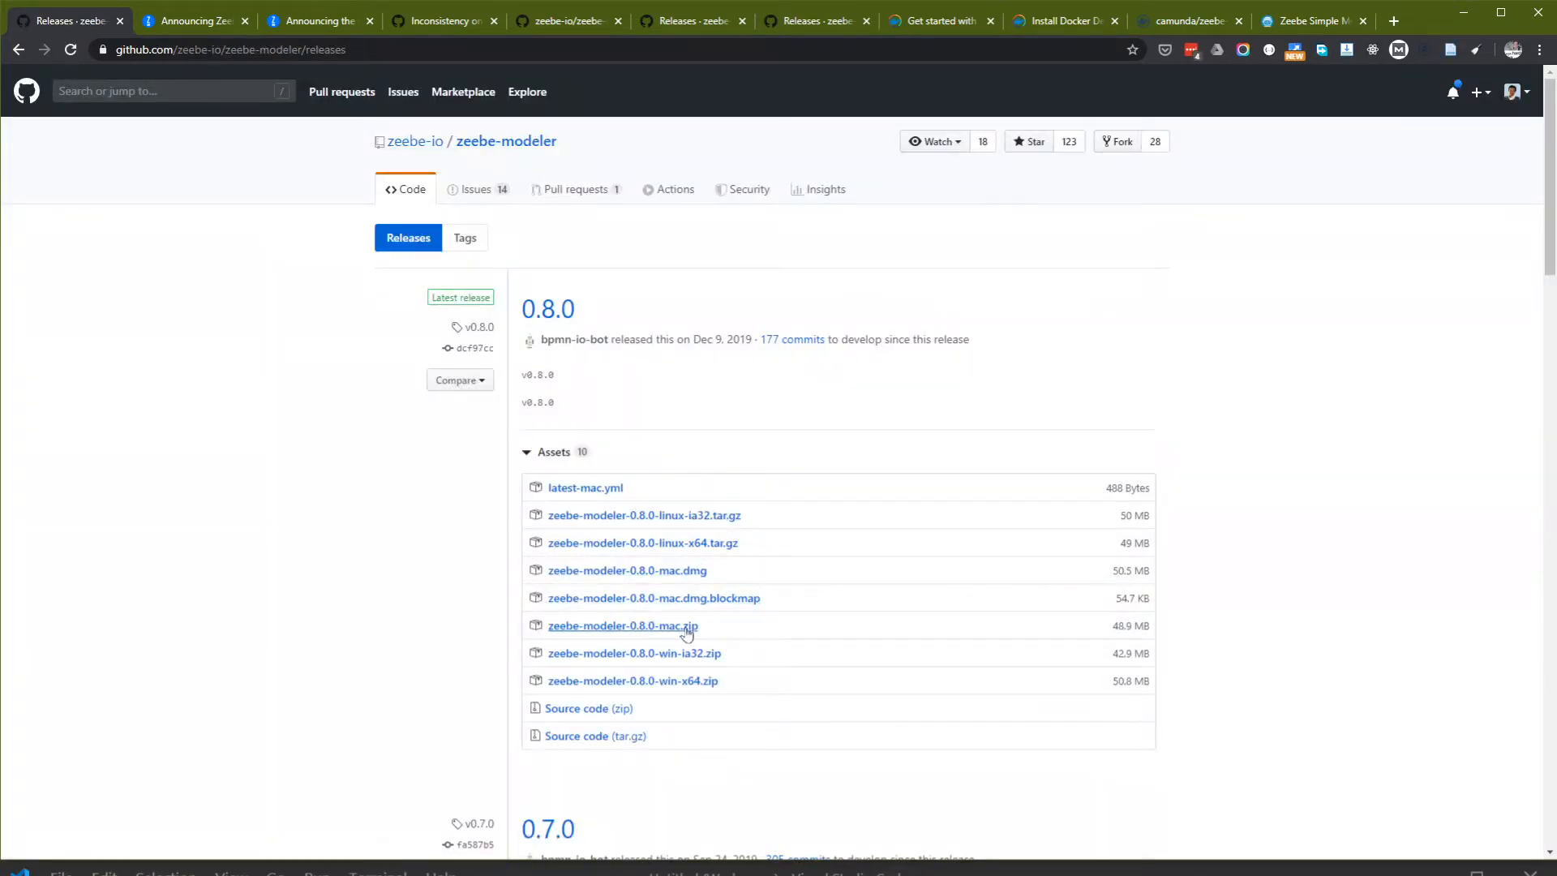
click(675, 689)
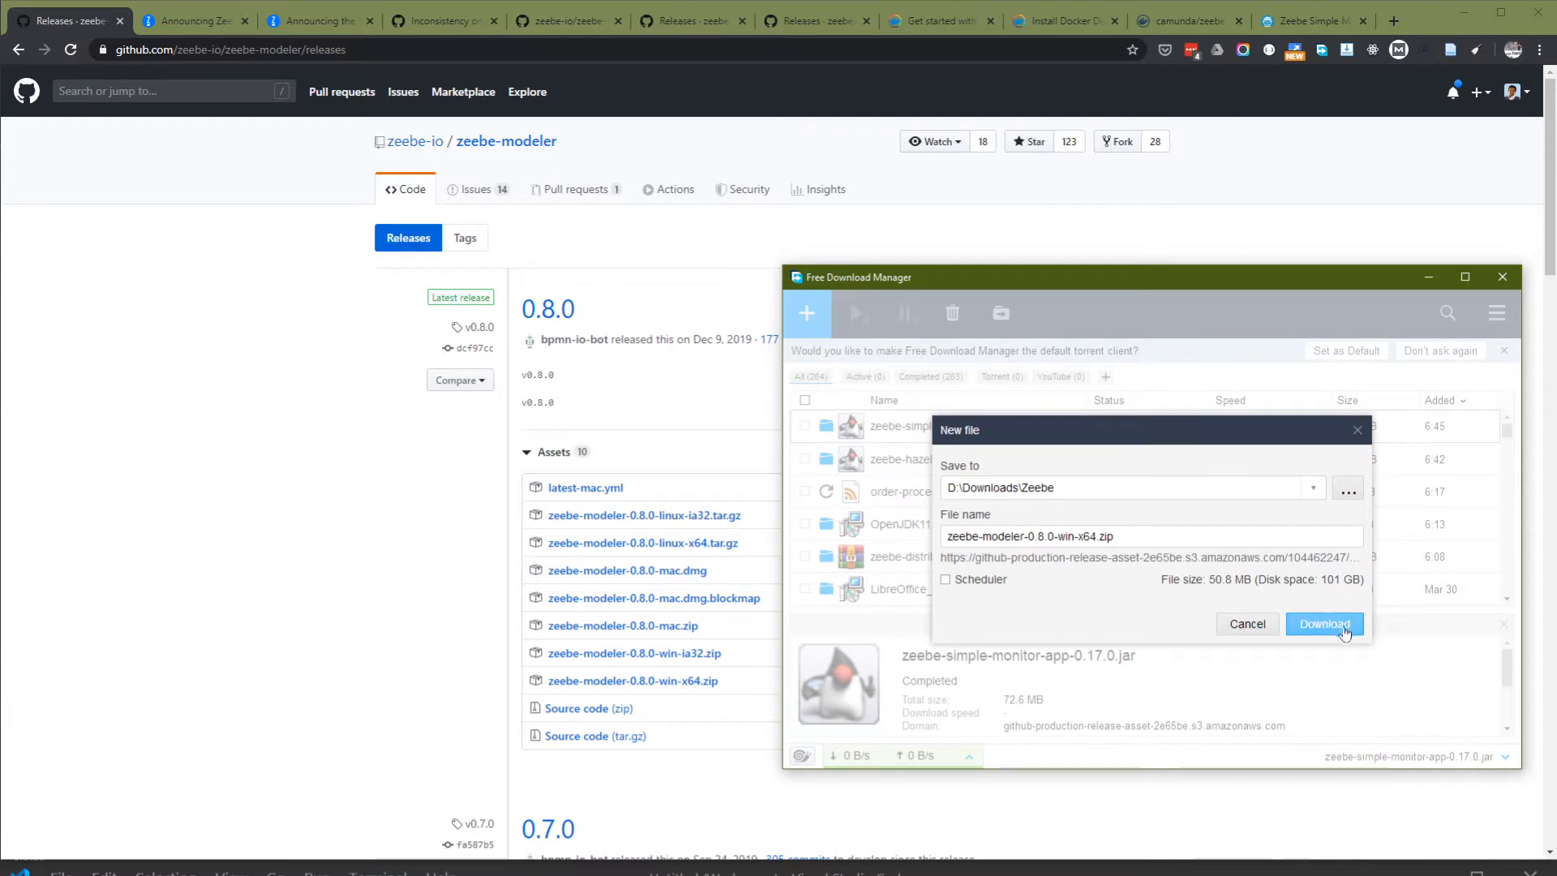
click(1324, 623)
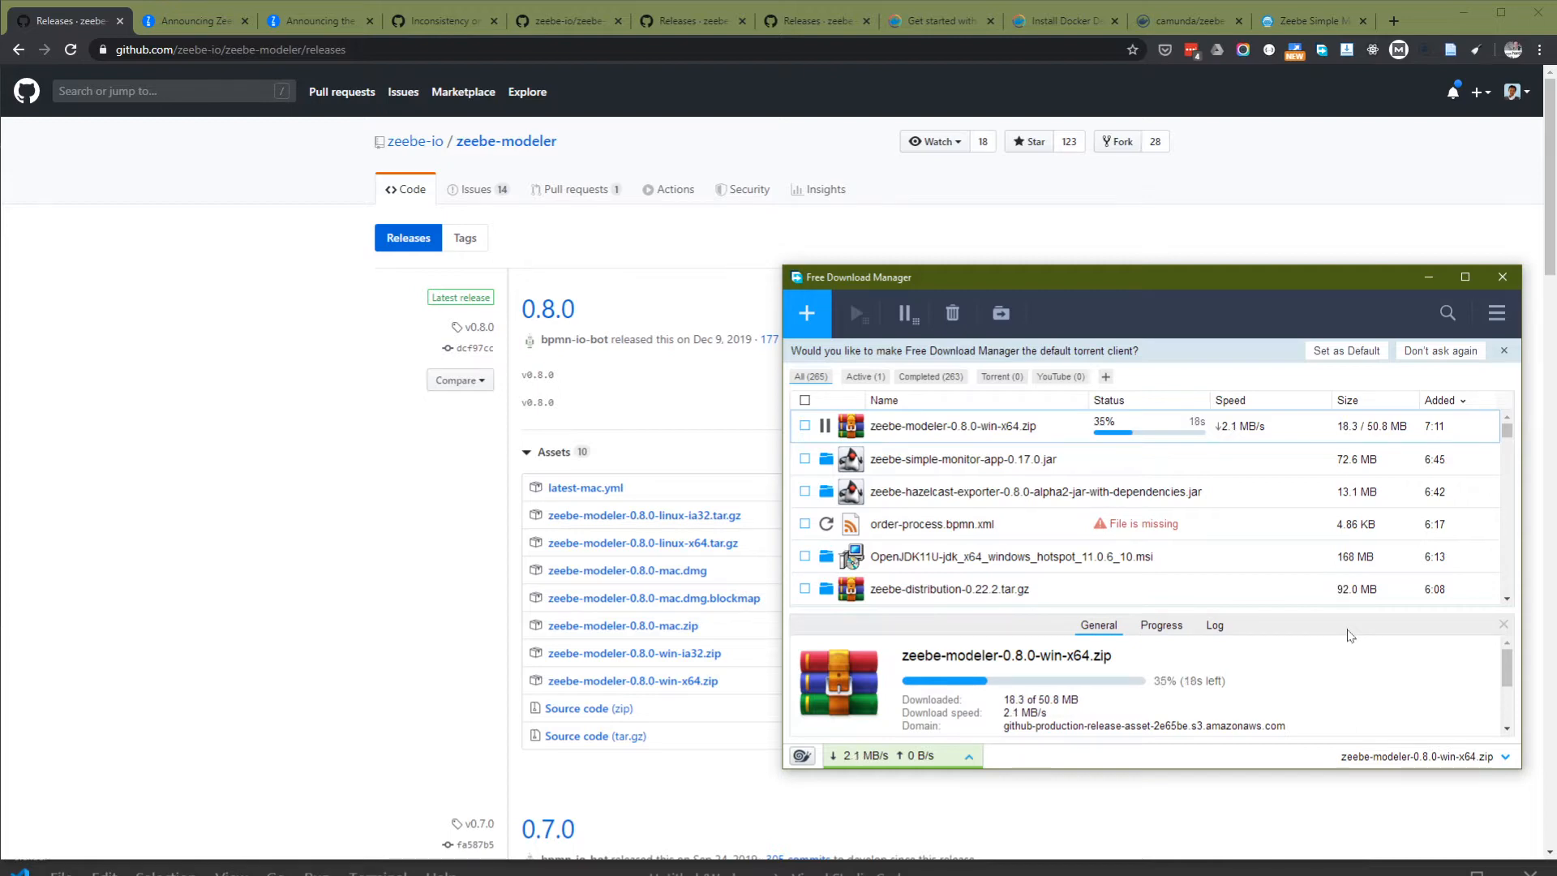
Launch Zeebe Modeler from the extracted zeebe-modeler-0.8.0-win-x64 folder and create a new BPMN diagram.
drag(786, 298, 756, 323)
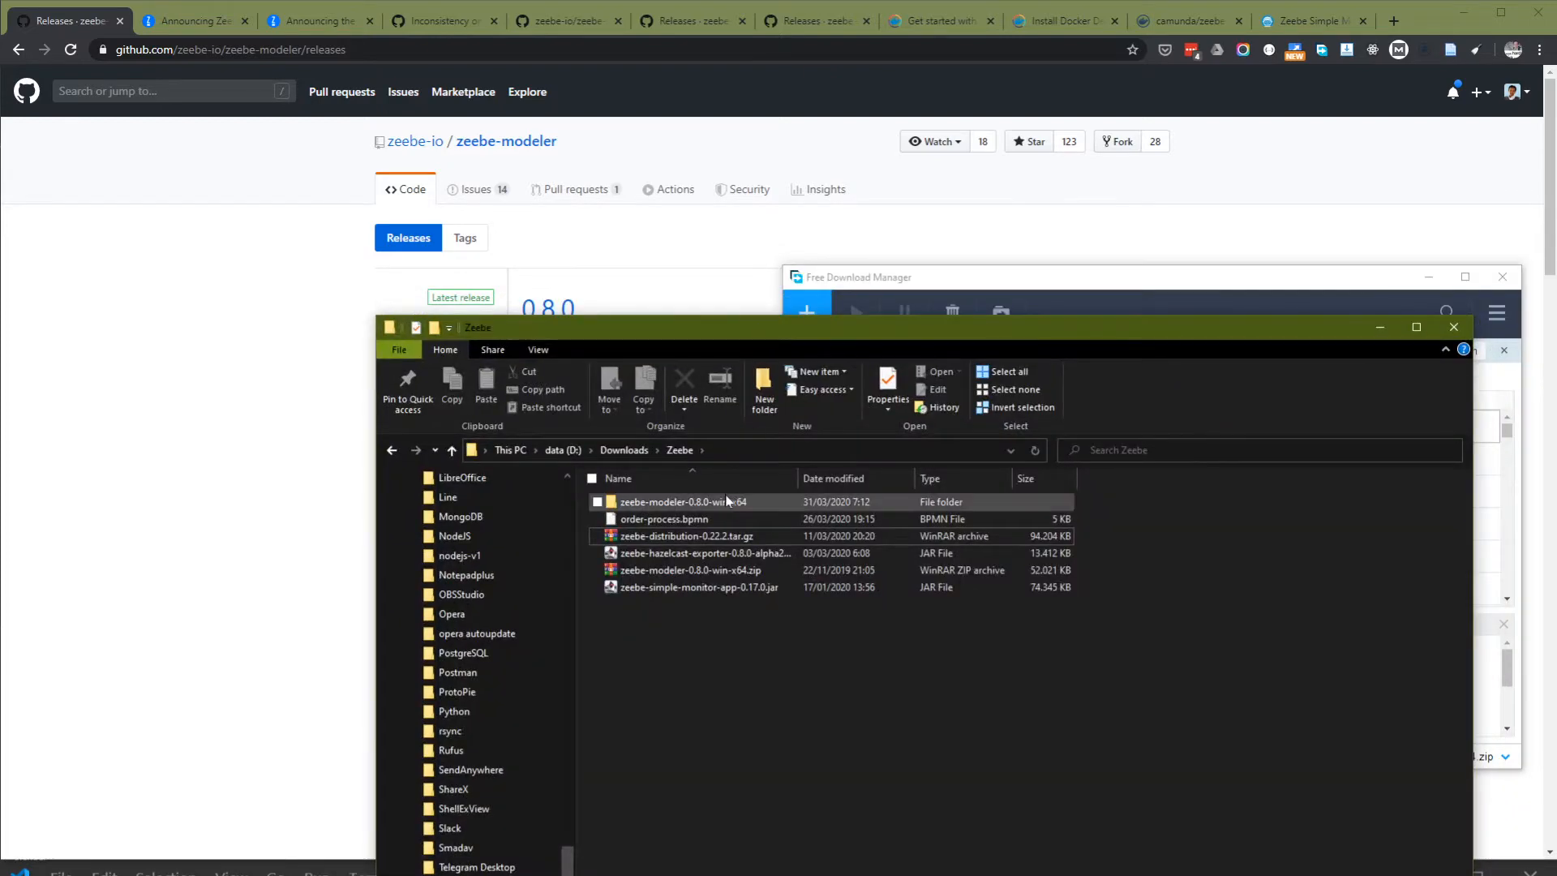
double_click(727, 501)
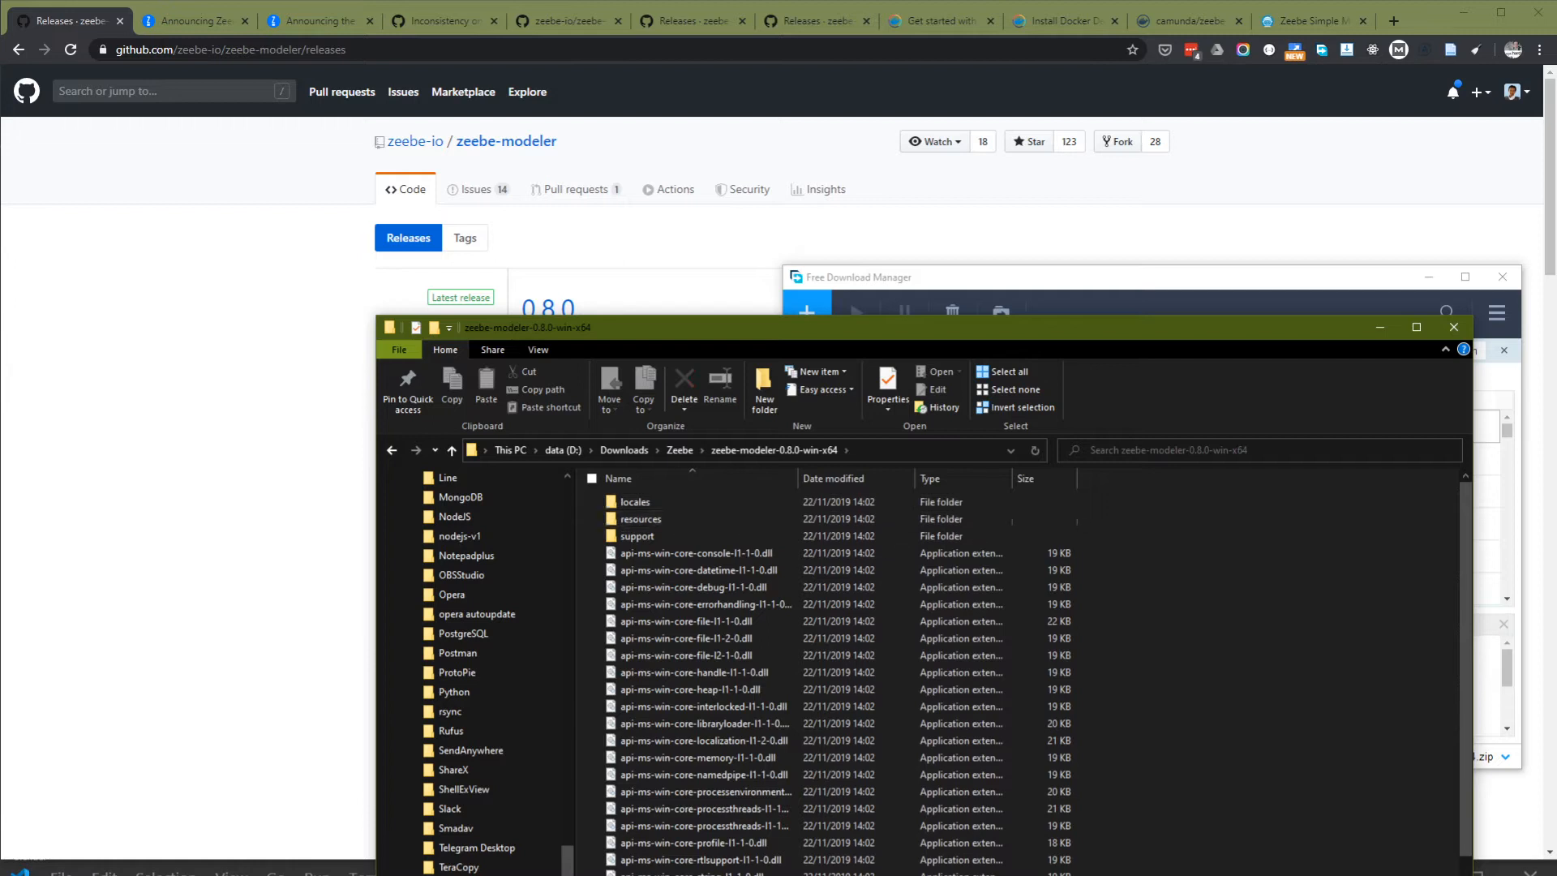
click(666, 875)
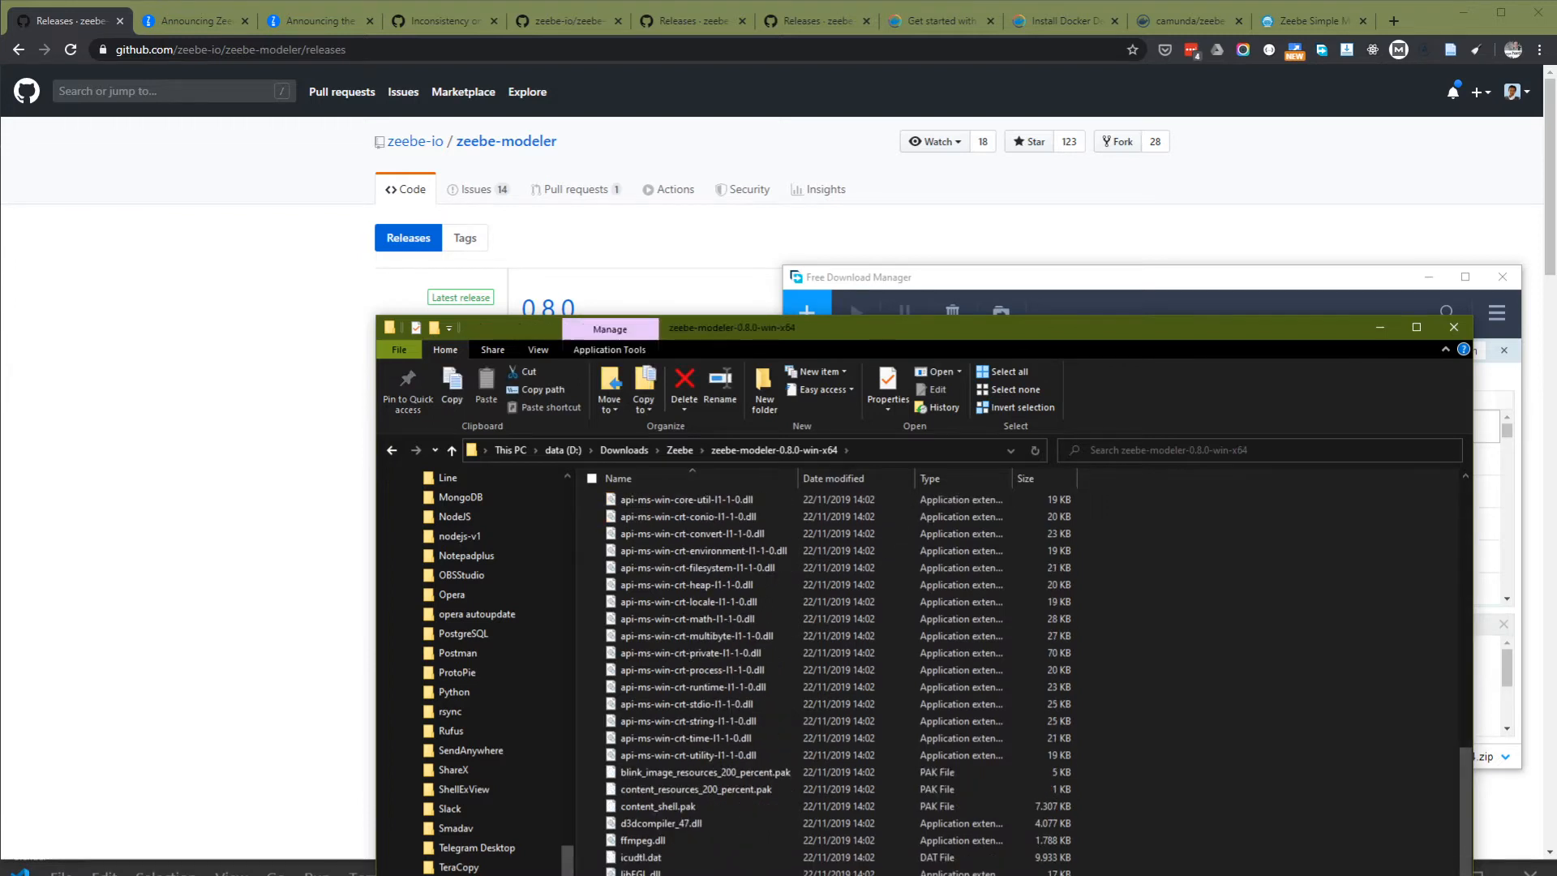
key(Return)
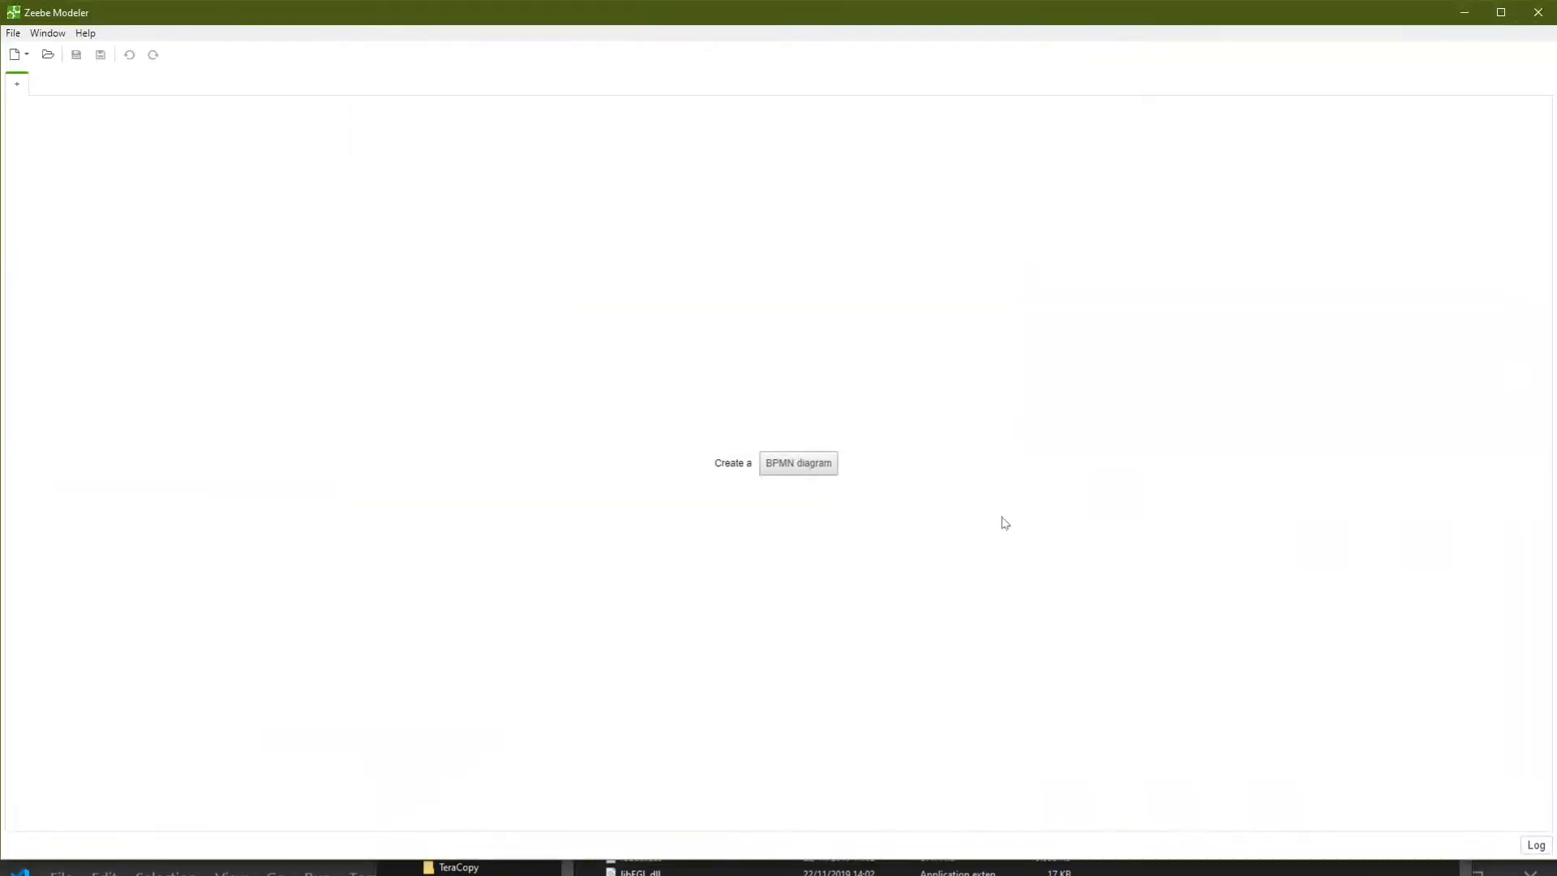
click(811, 472)
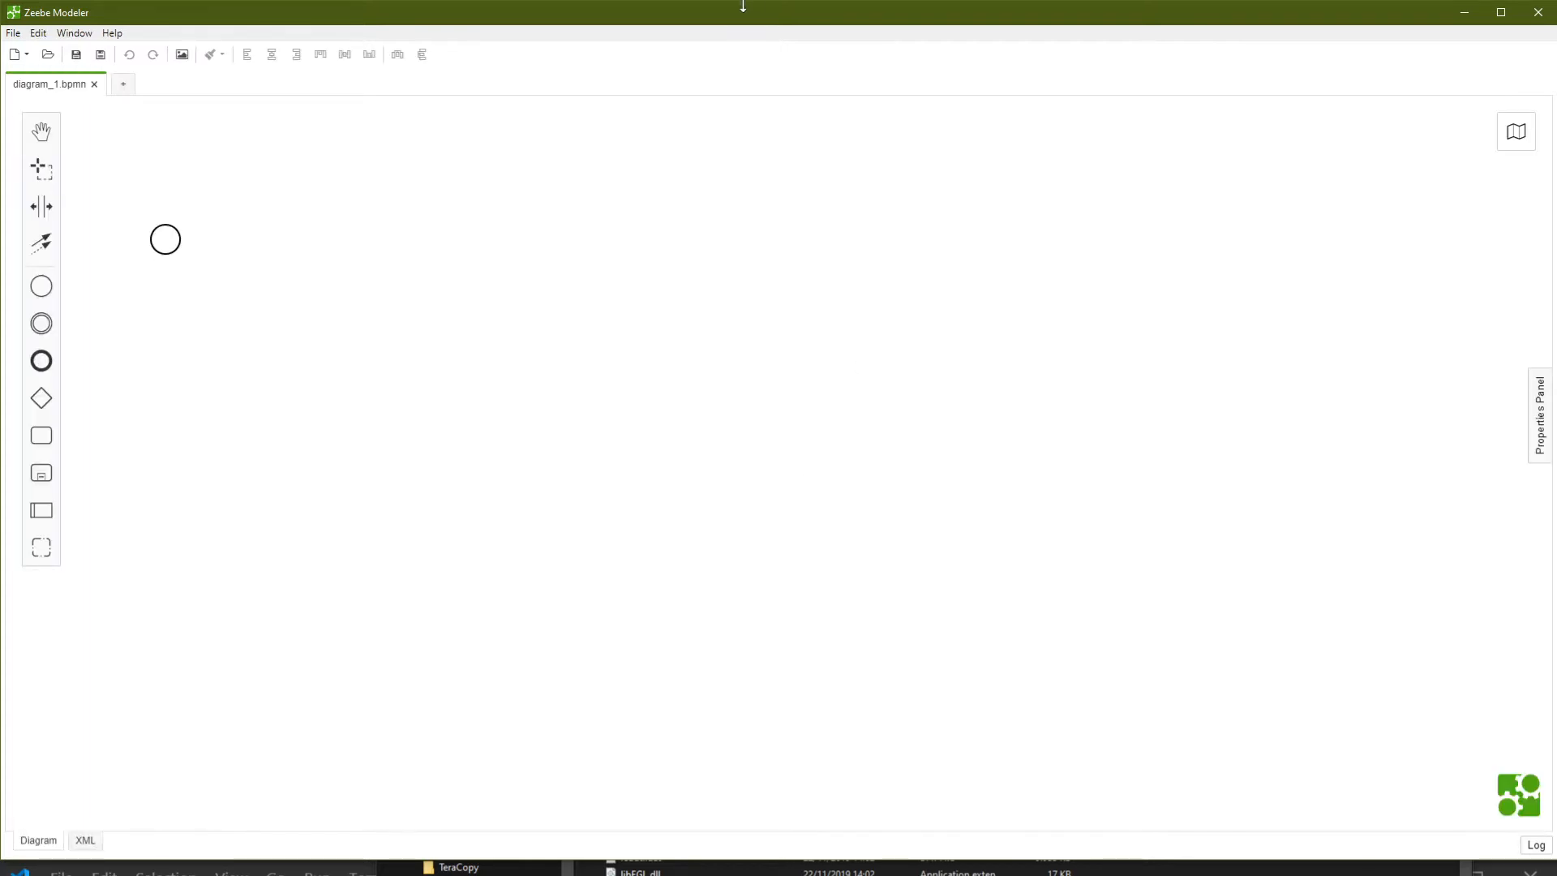
Return to the browser docs, go to the tutorial's Create a Workflow page and read its first modeling instructions.
drag(740, 17, 740, 875)
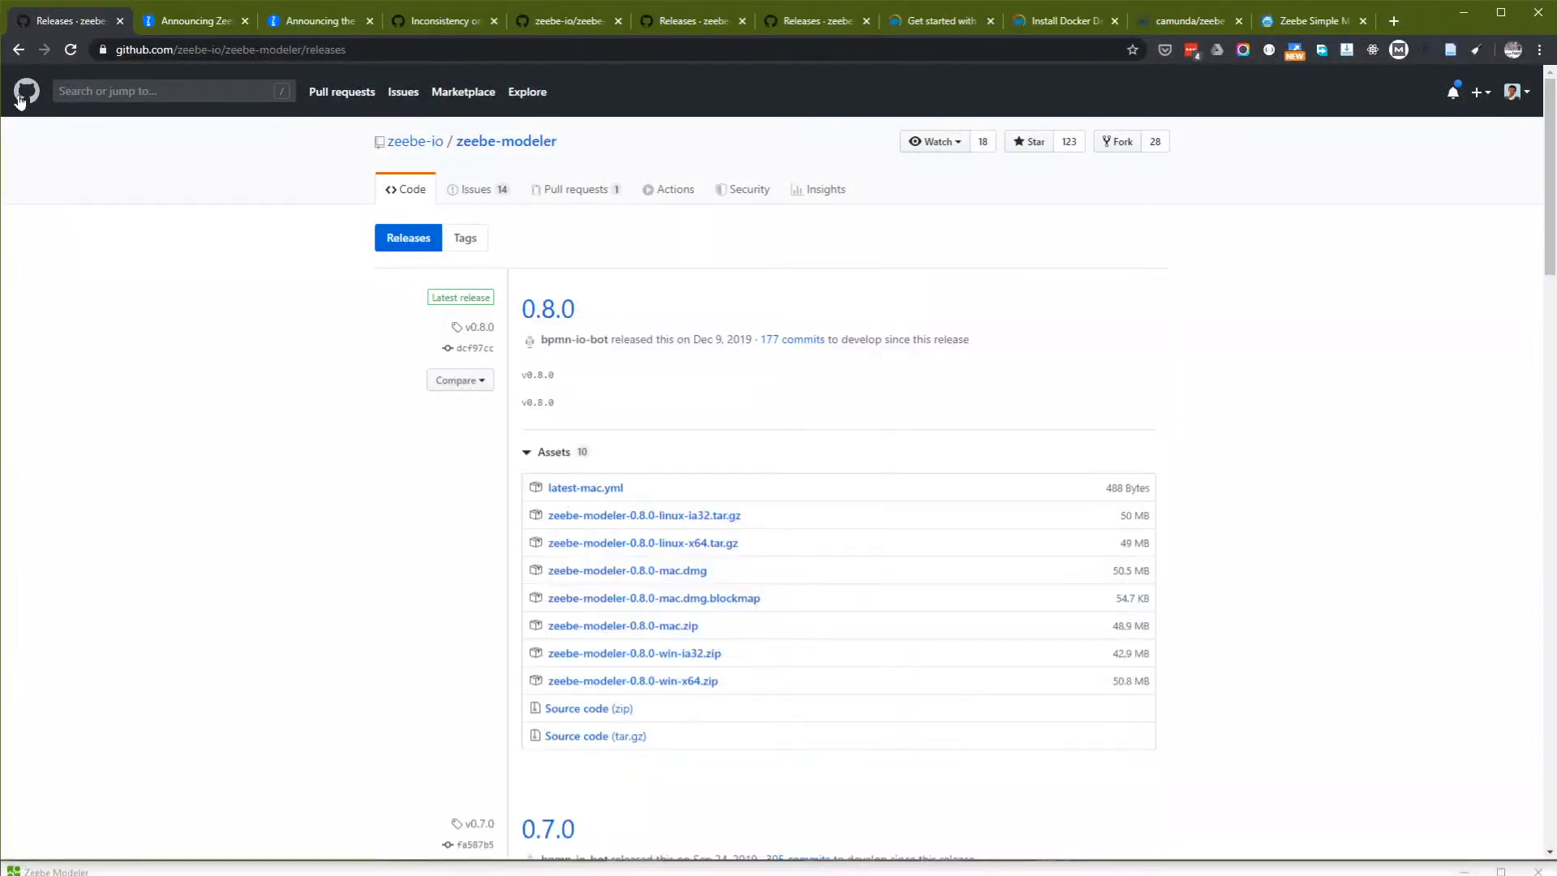
click(17, 51)
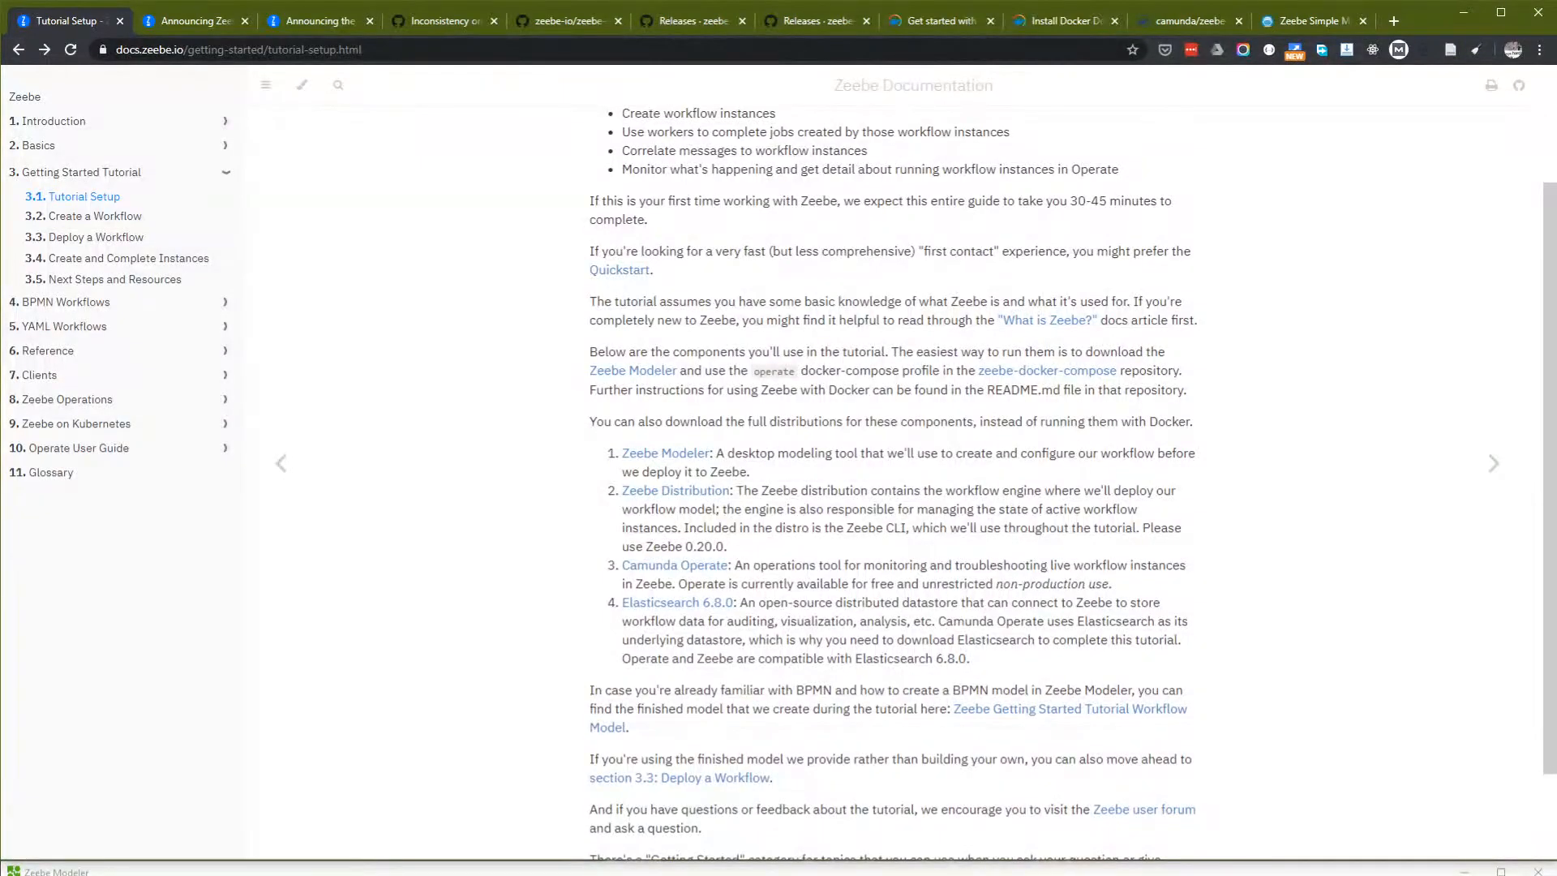
scroll(892, 483, down, 2)
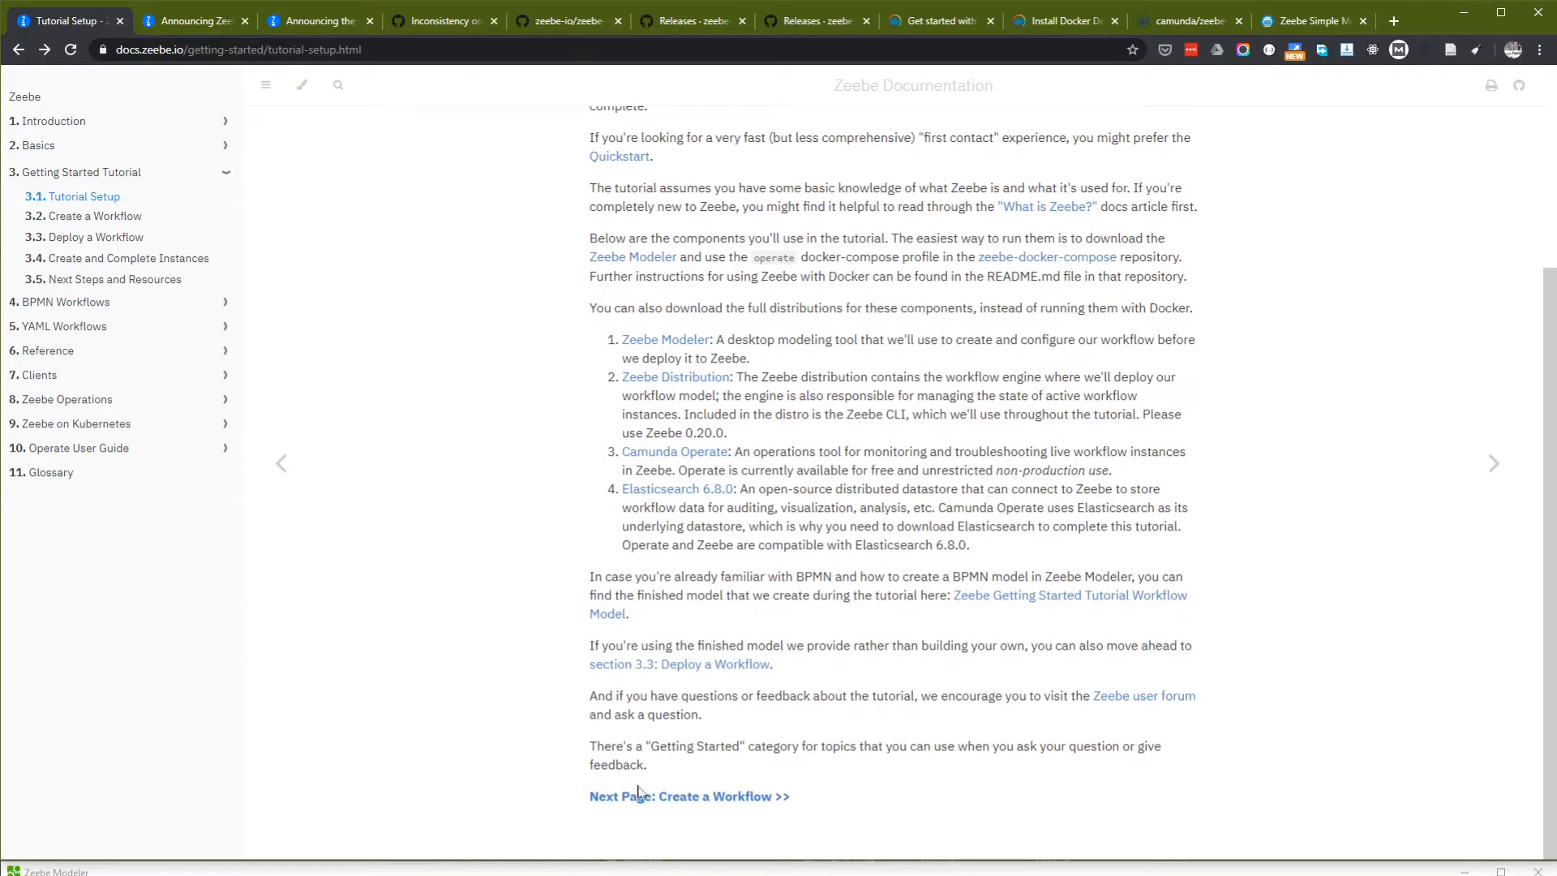
click(748, 800)
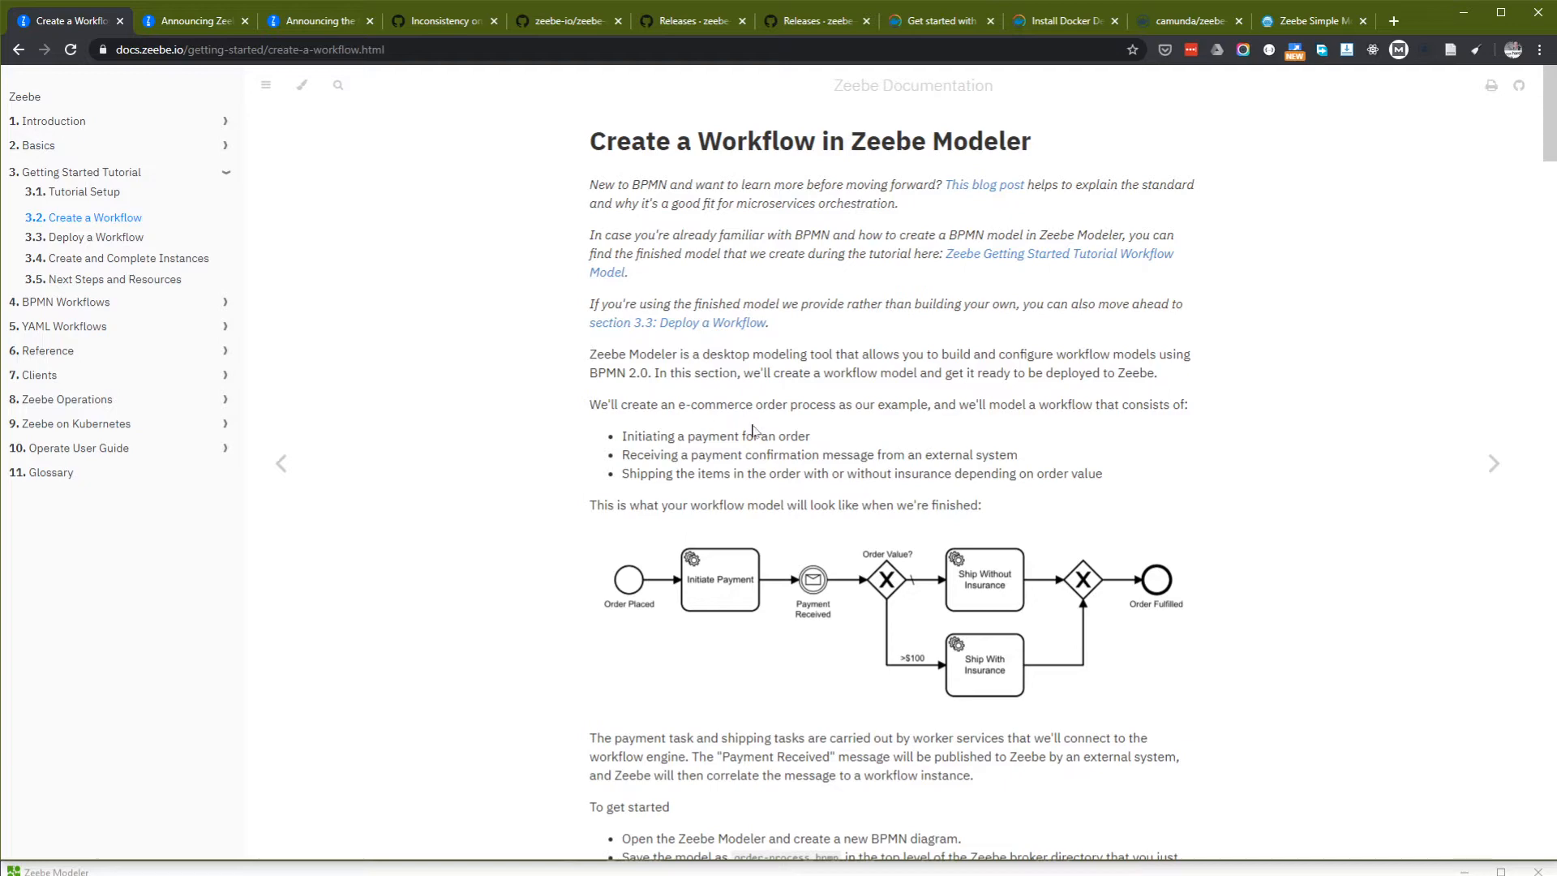
scroll(475, 323, down, 3)
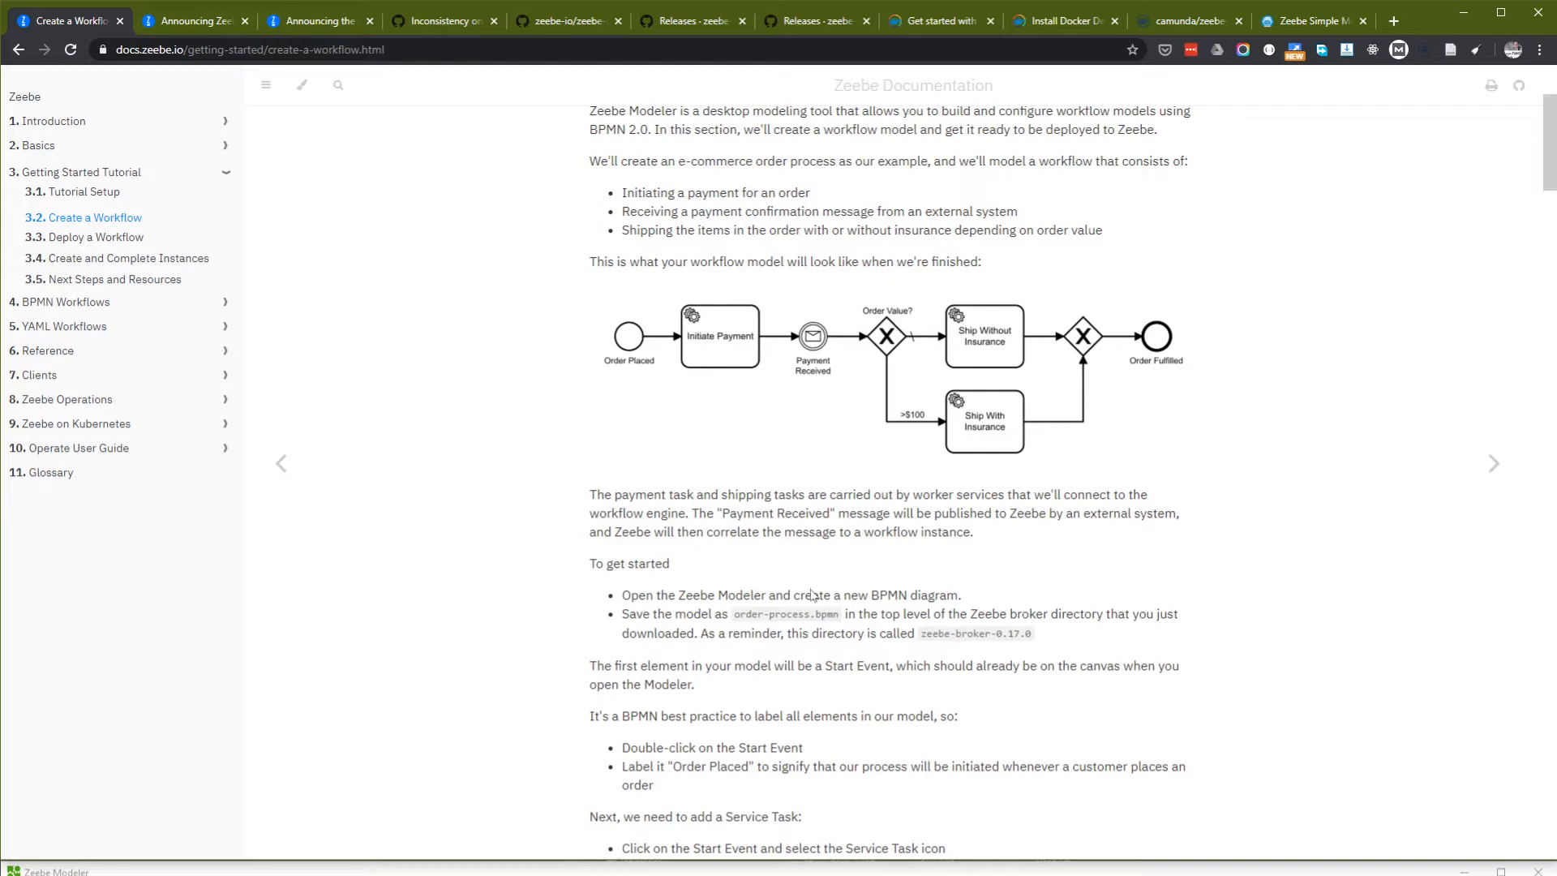
scroll(891, 479, down, 2)
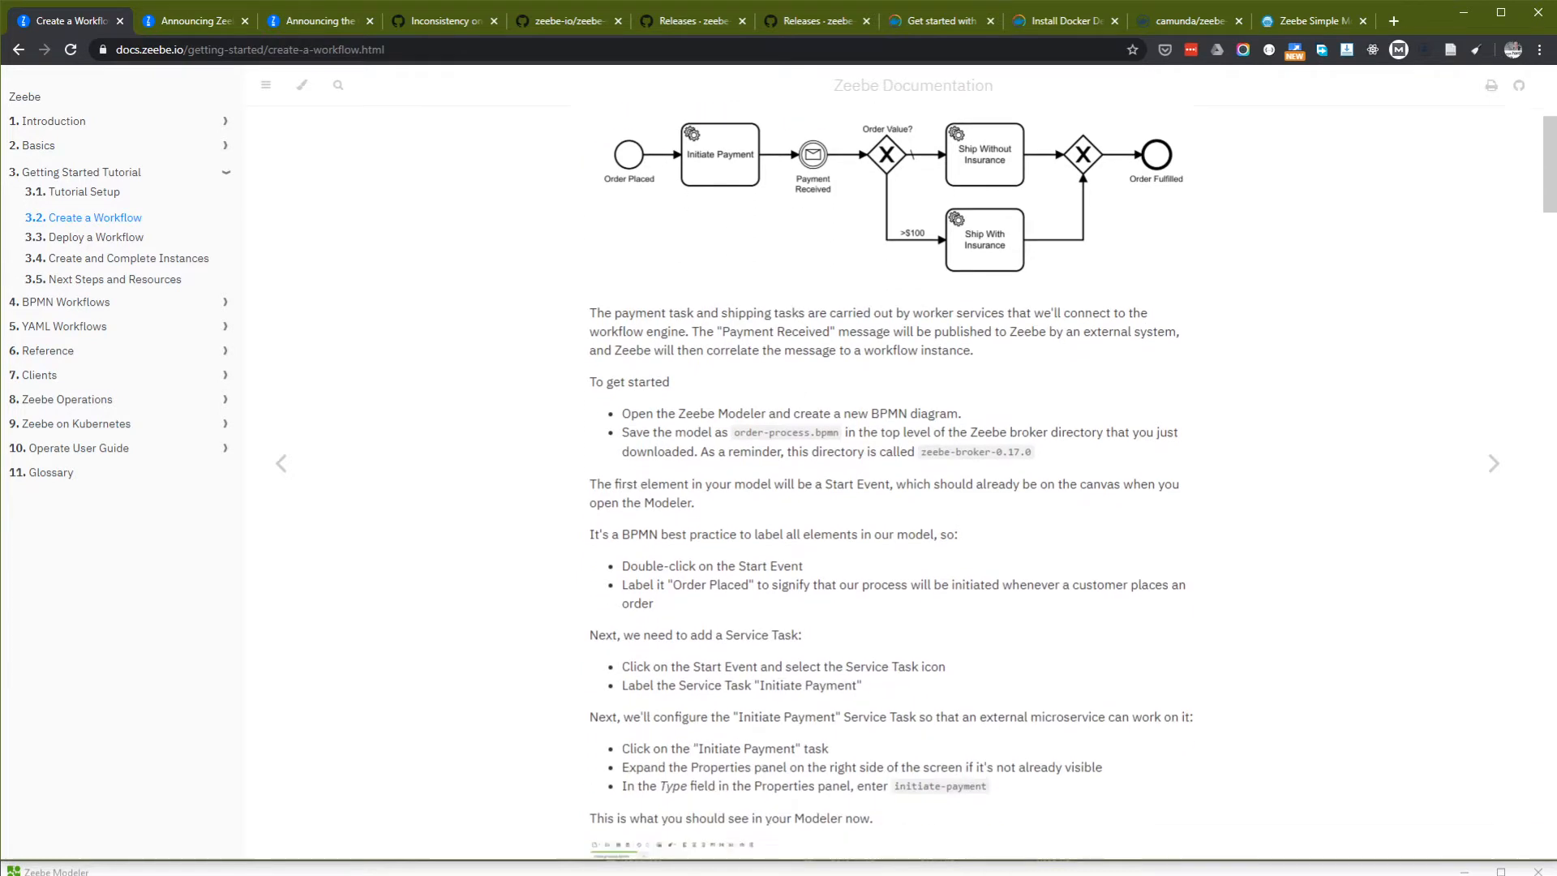
scroll(835, 600, down, 1)
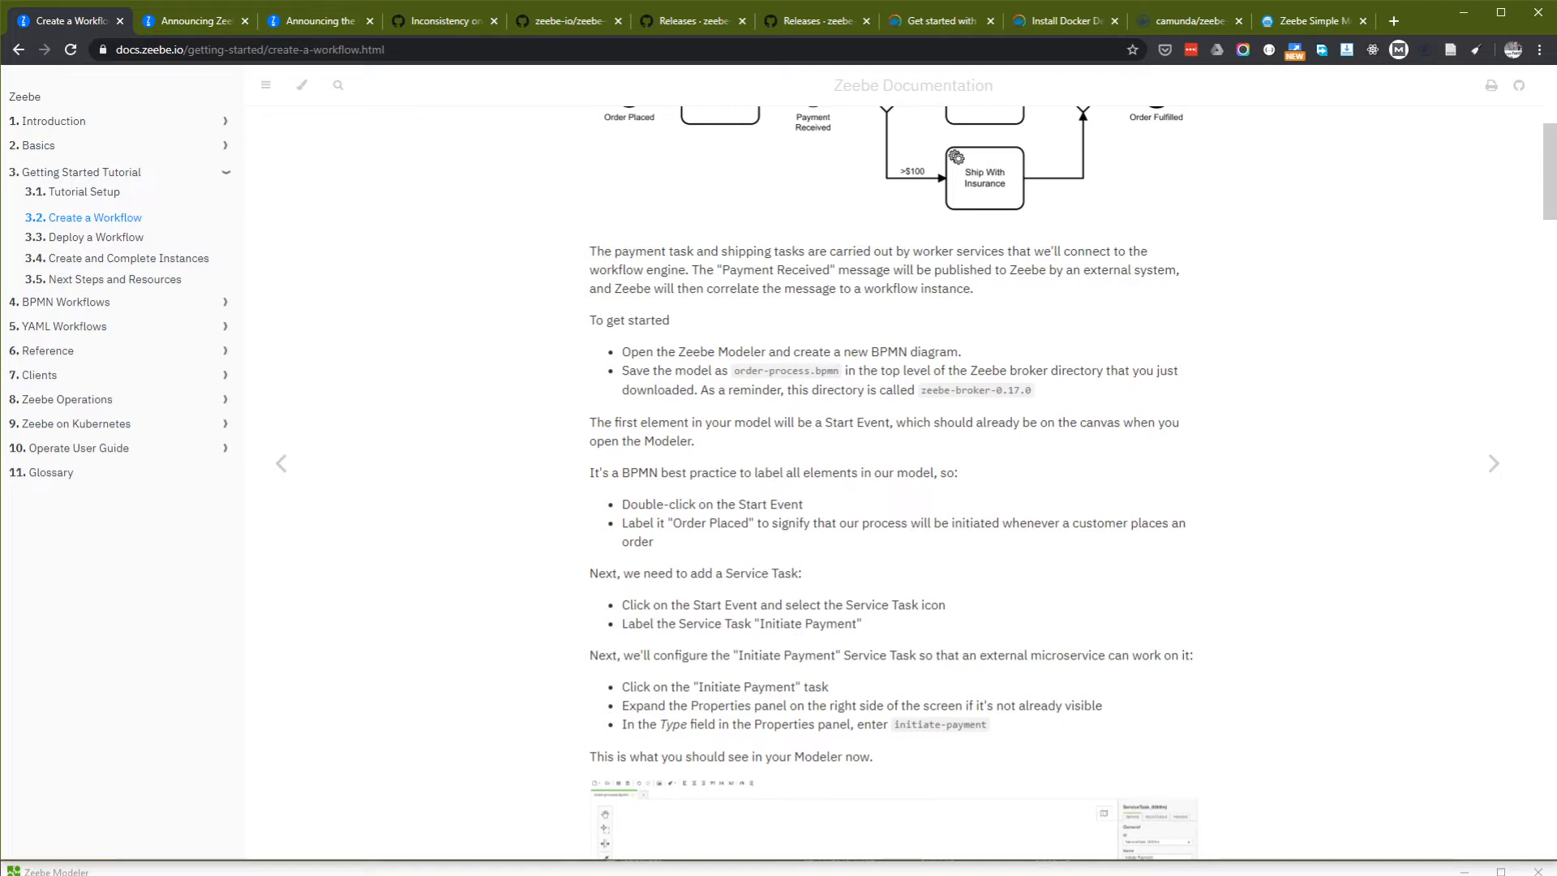
scroll(703, 645, up, 1)
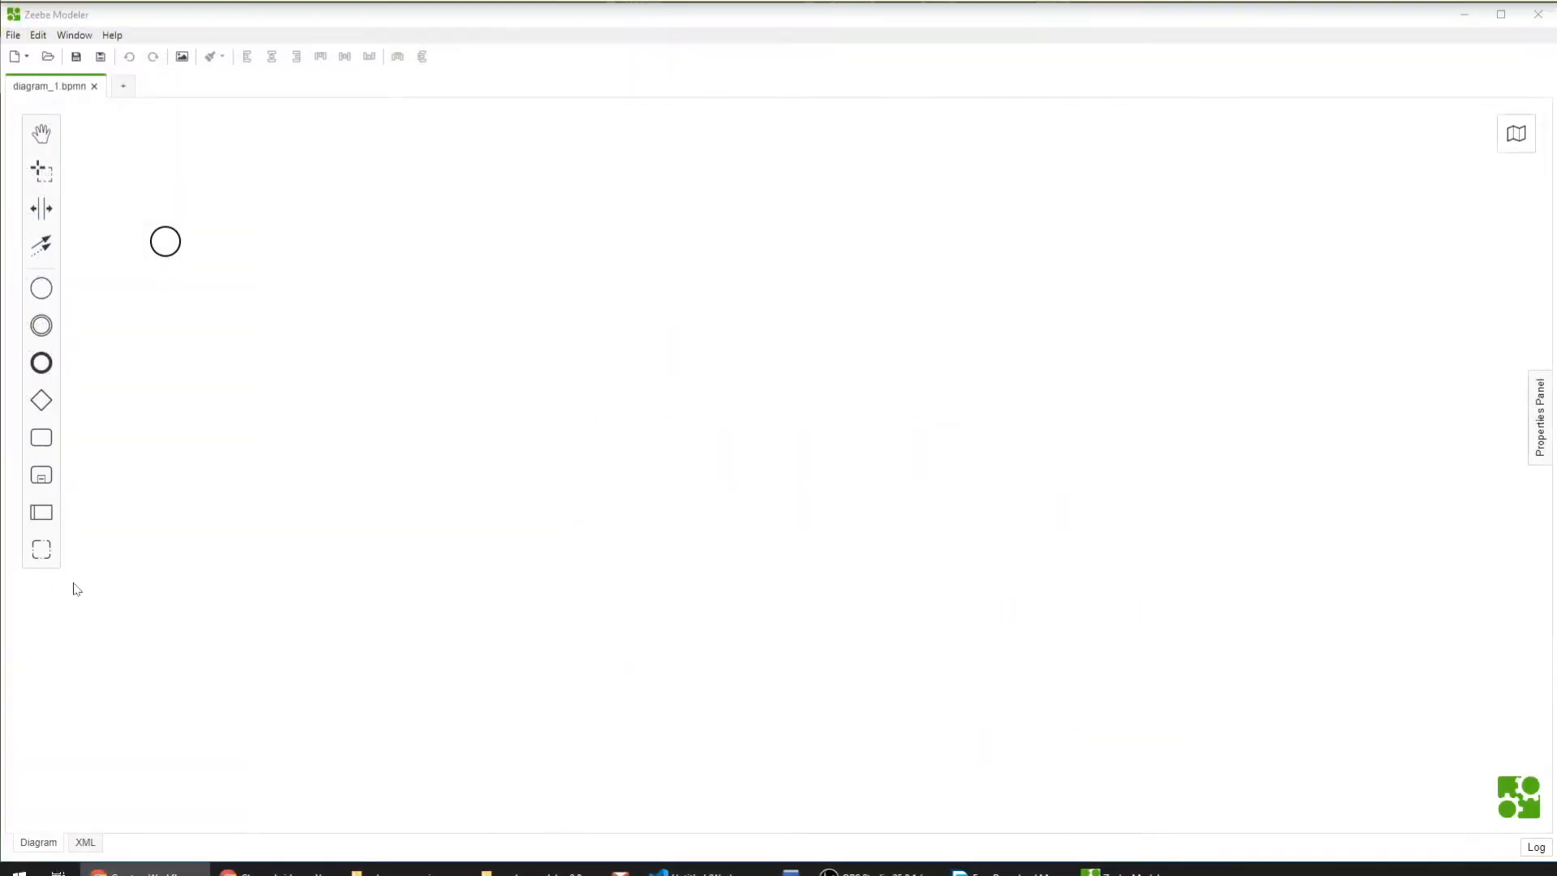
In Zeebe Modeler, label the start event "Order Placed", then return to the tutorial's service task instructions in the browser.
double_click(169, 257)
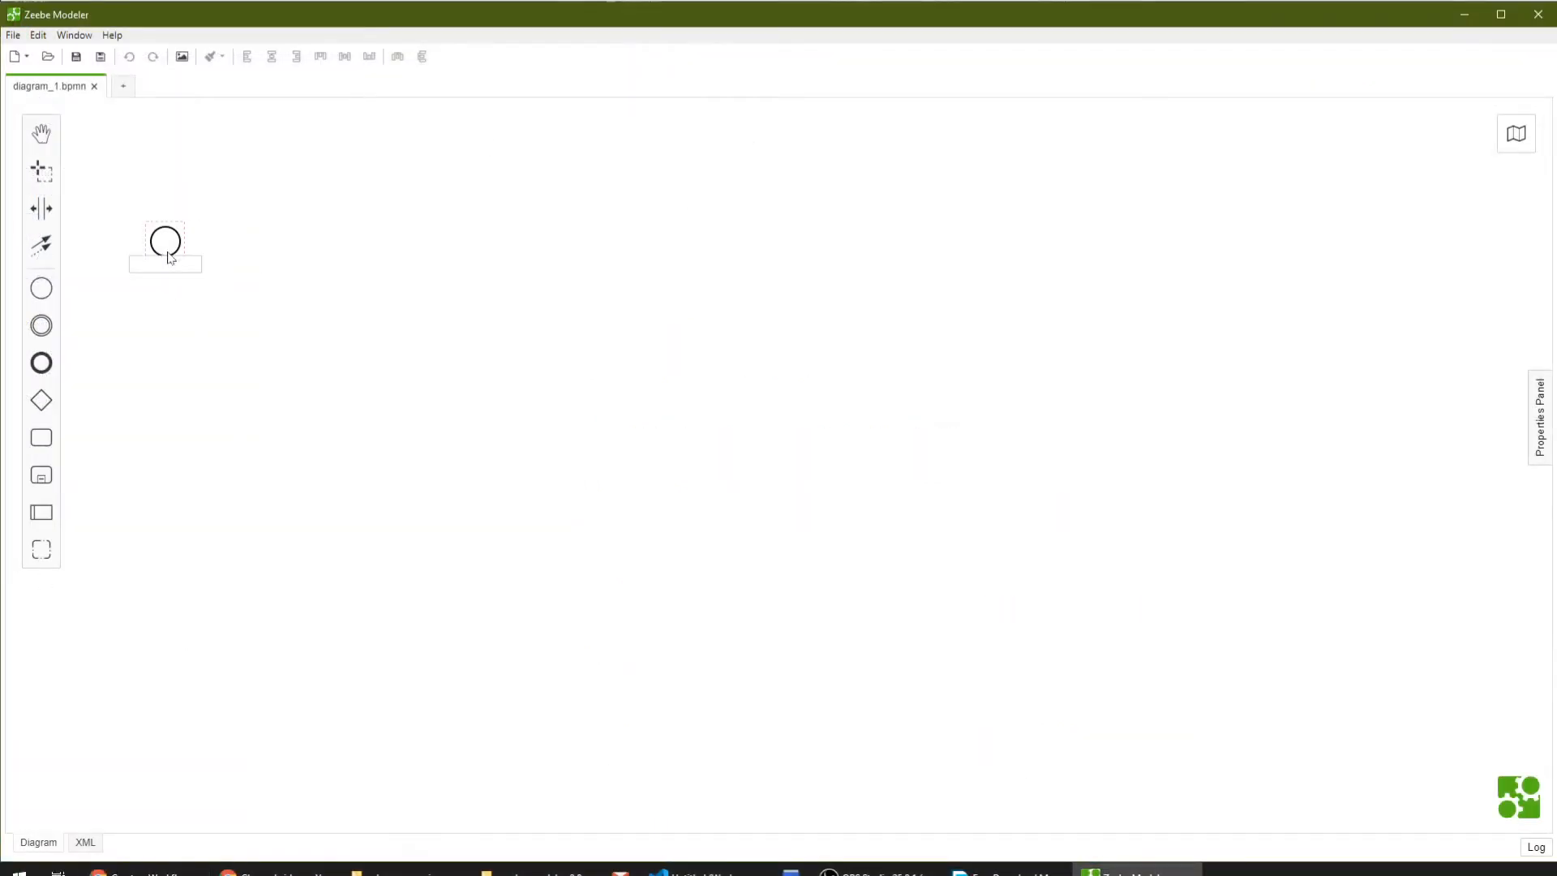
text(Order Placed)
key(Return)
key(alt+Tab)
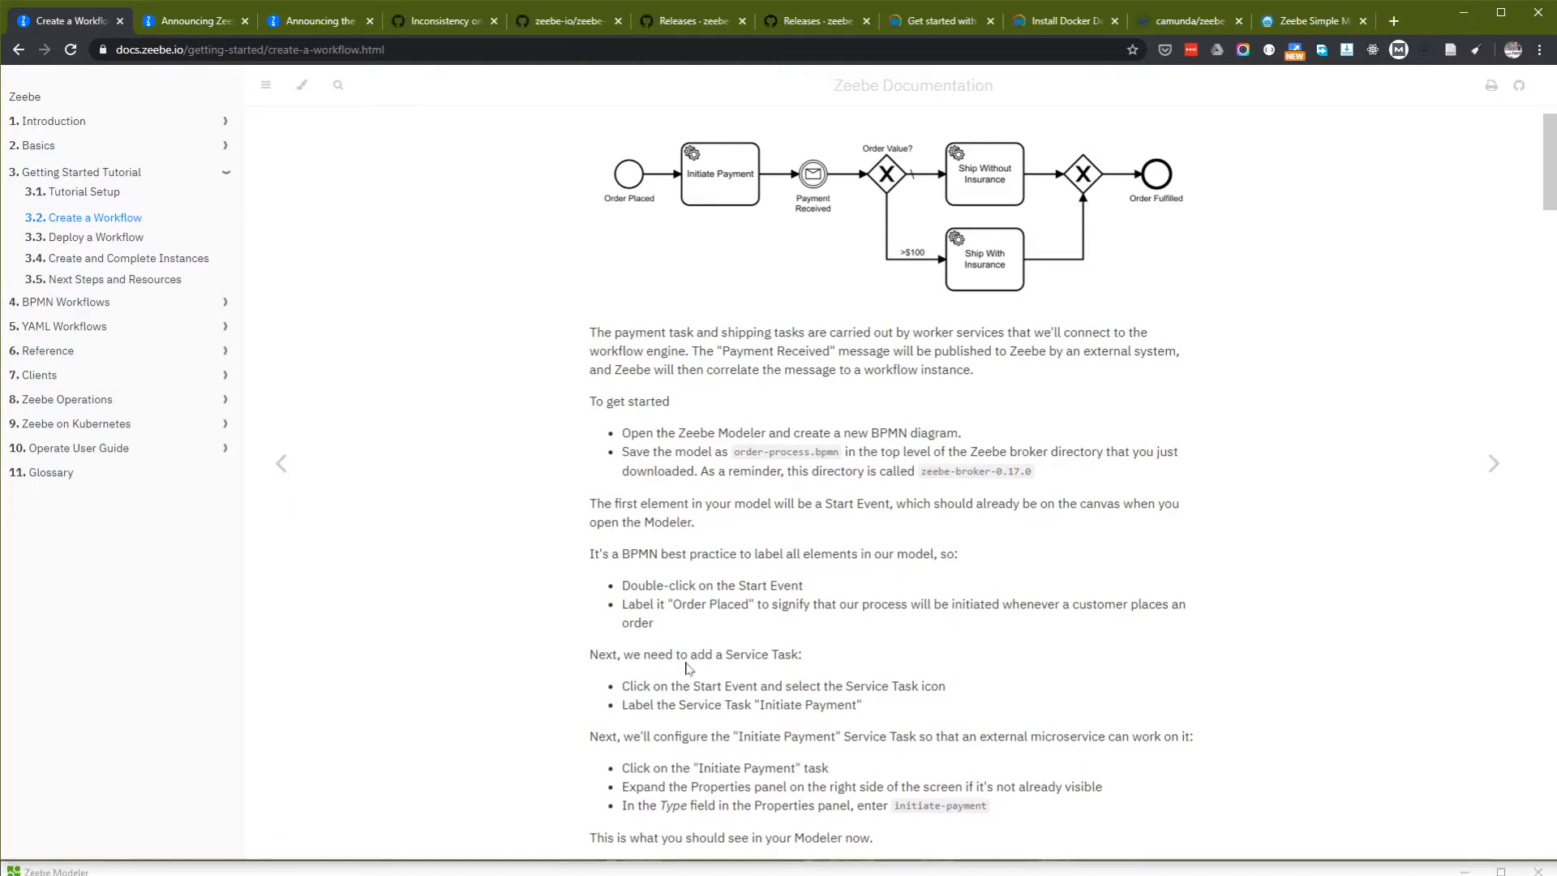
scroll(892, 487, down, 2)
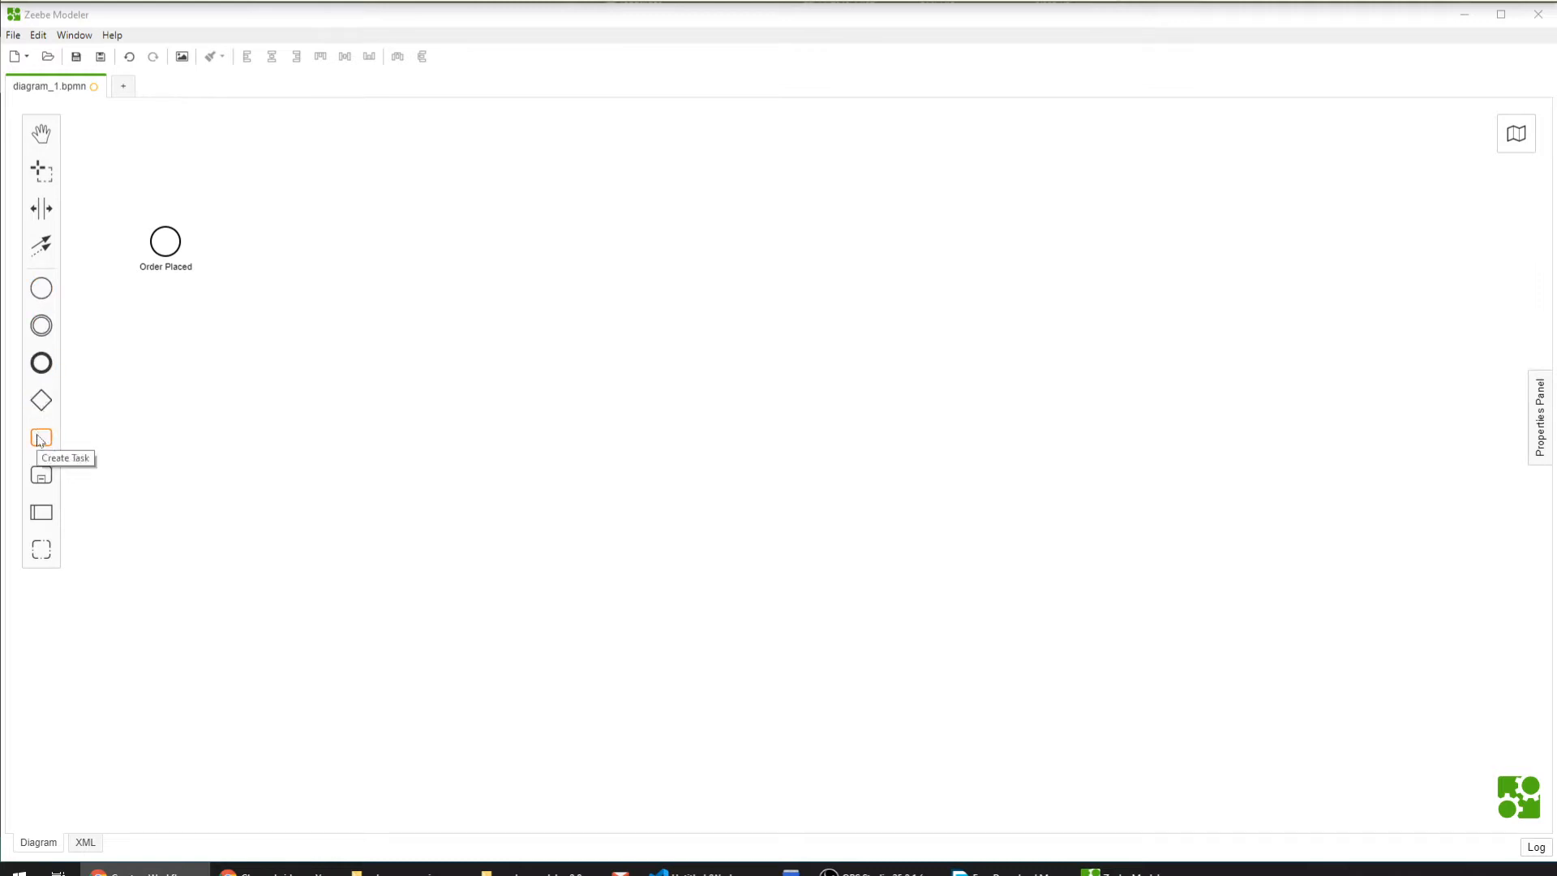
click(39, 443)
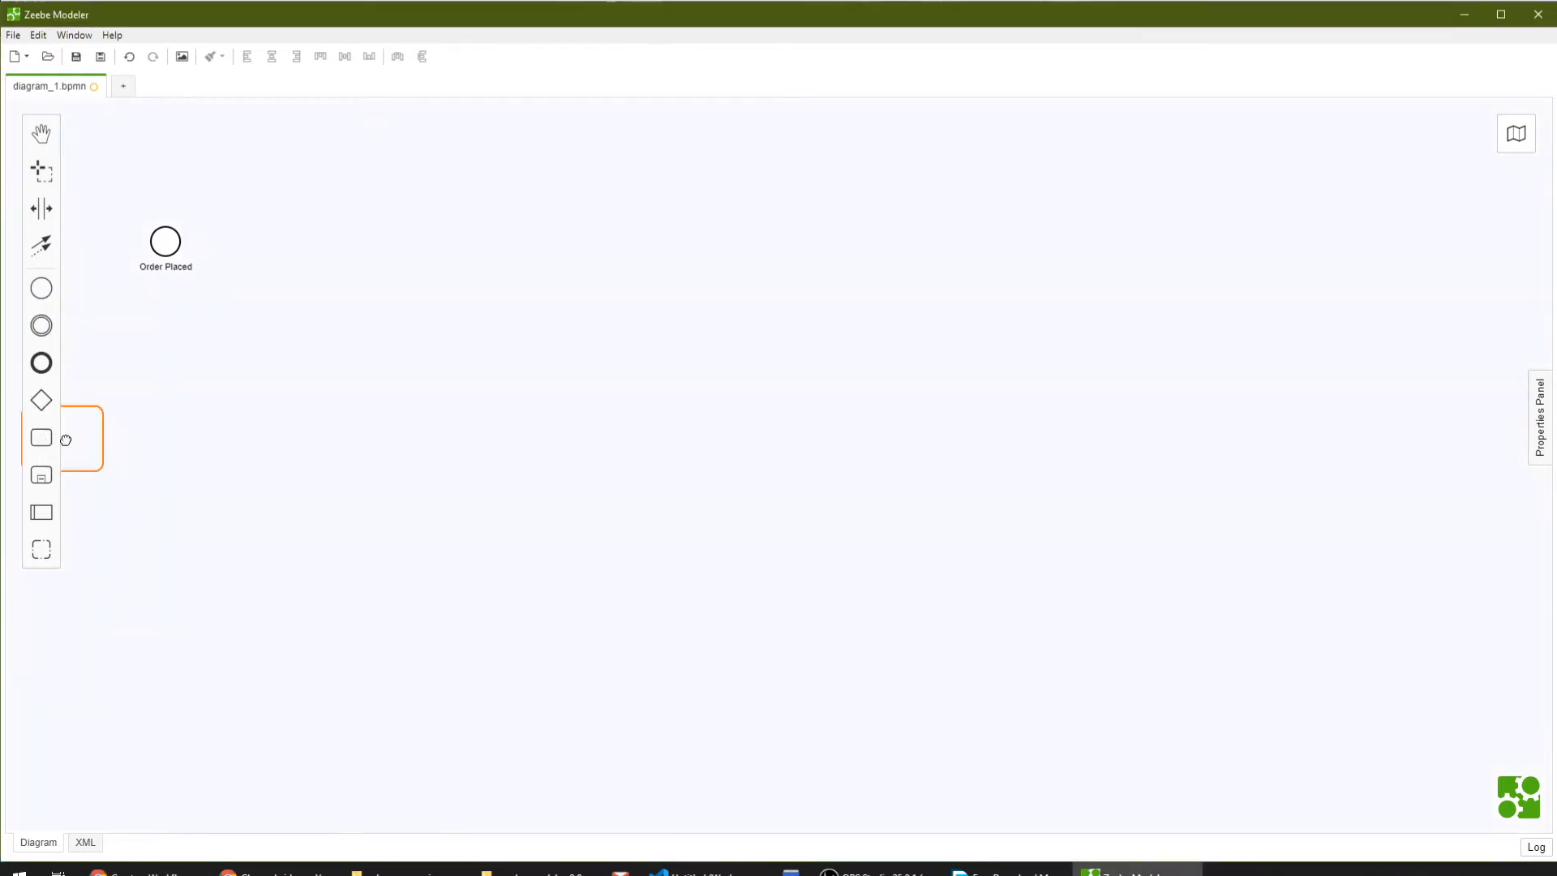
click(275, 239)
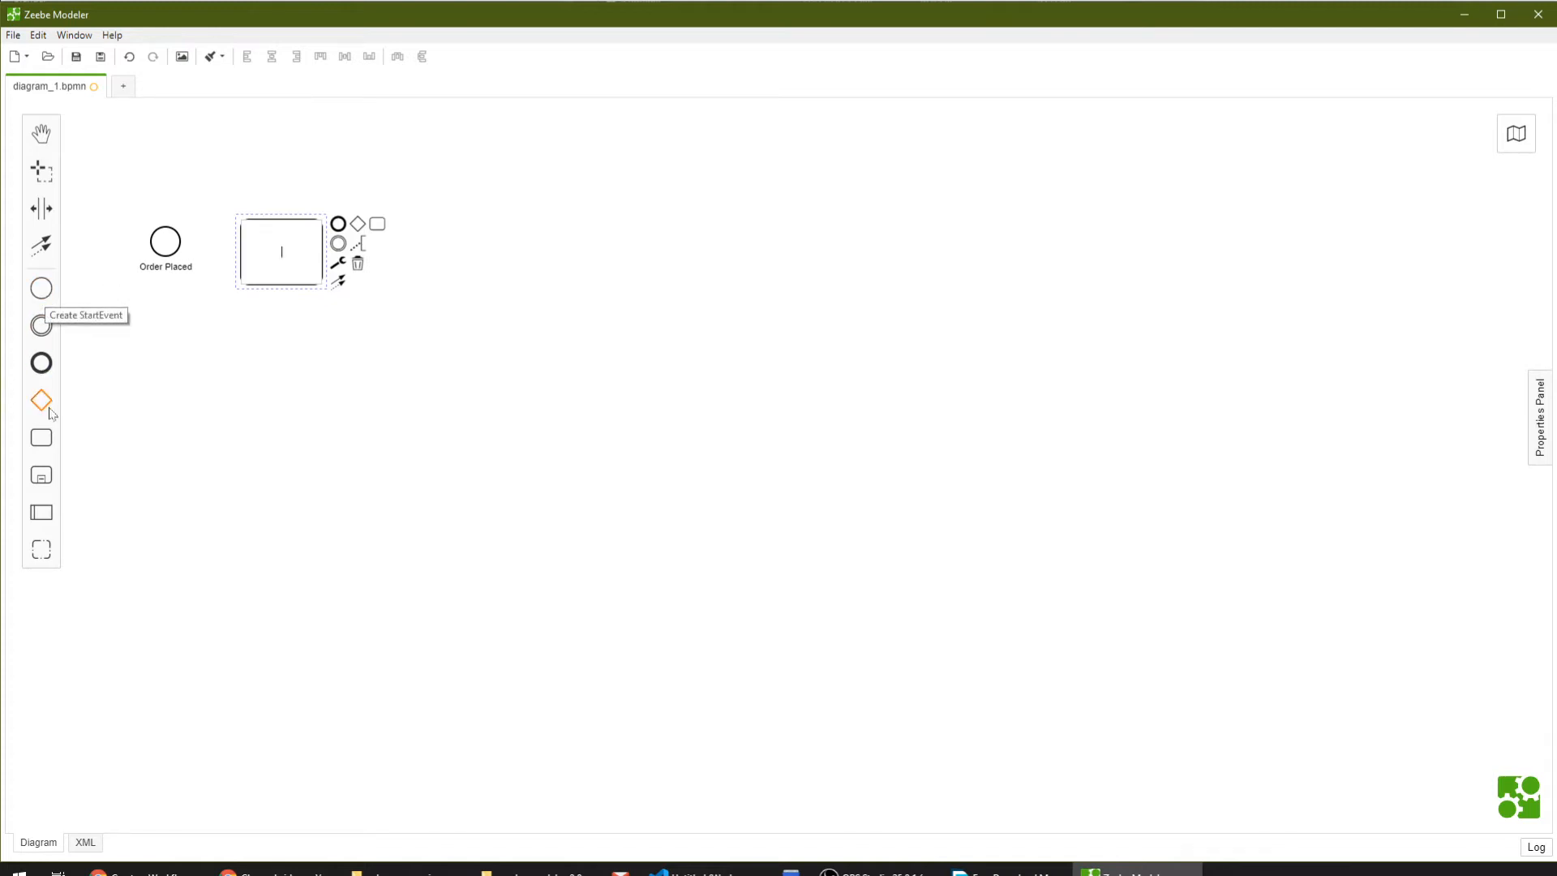
click(358, 264)
Append a task to the Order Placed start event and label it "Initiate Payment".
click(167, 245)
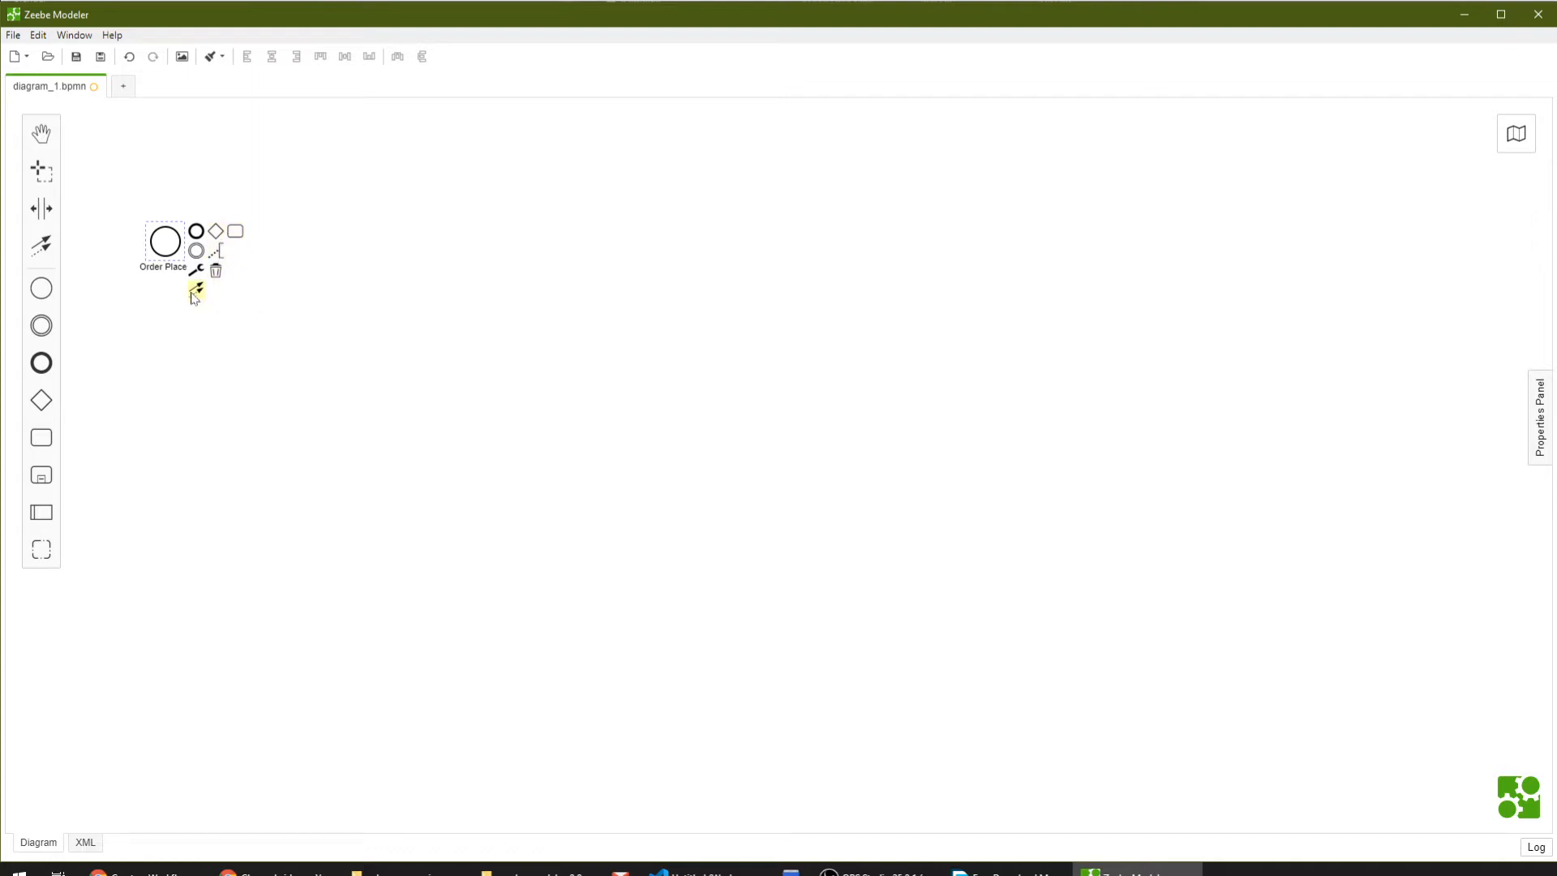
click(234, 234)
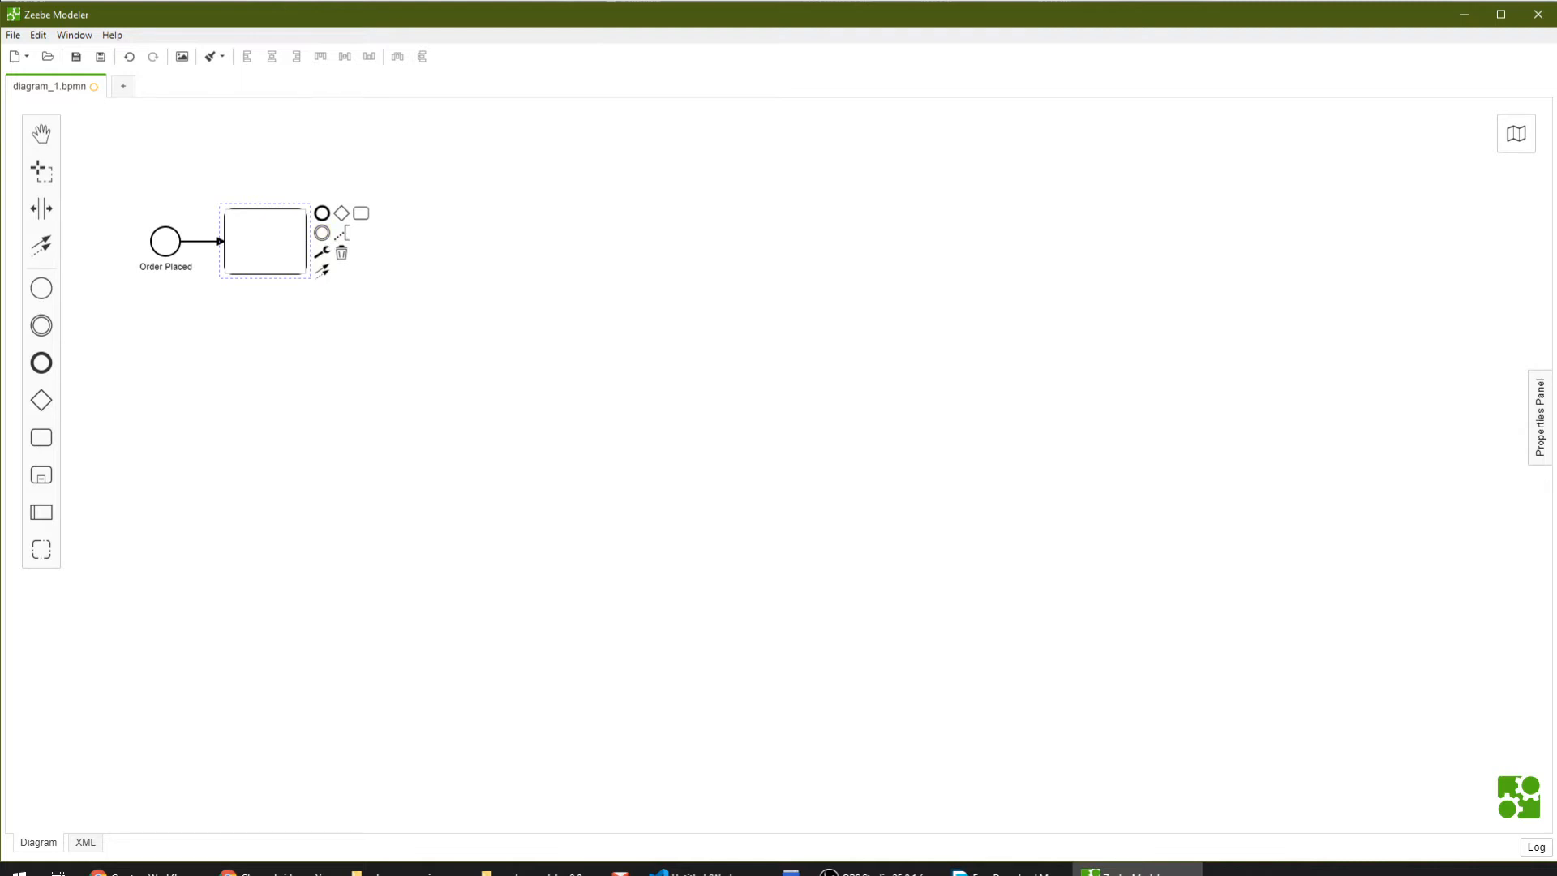
text(Initiate Payment)
click(275, 265)
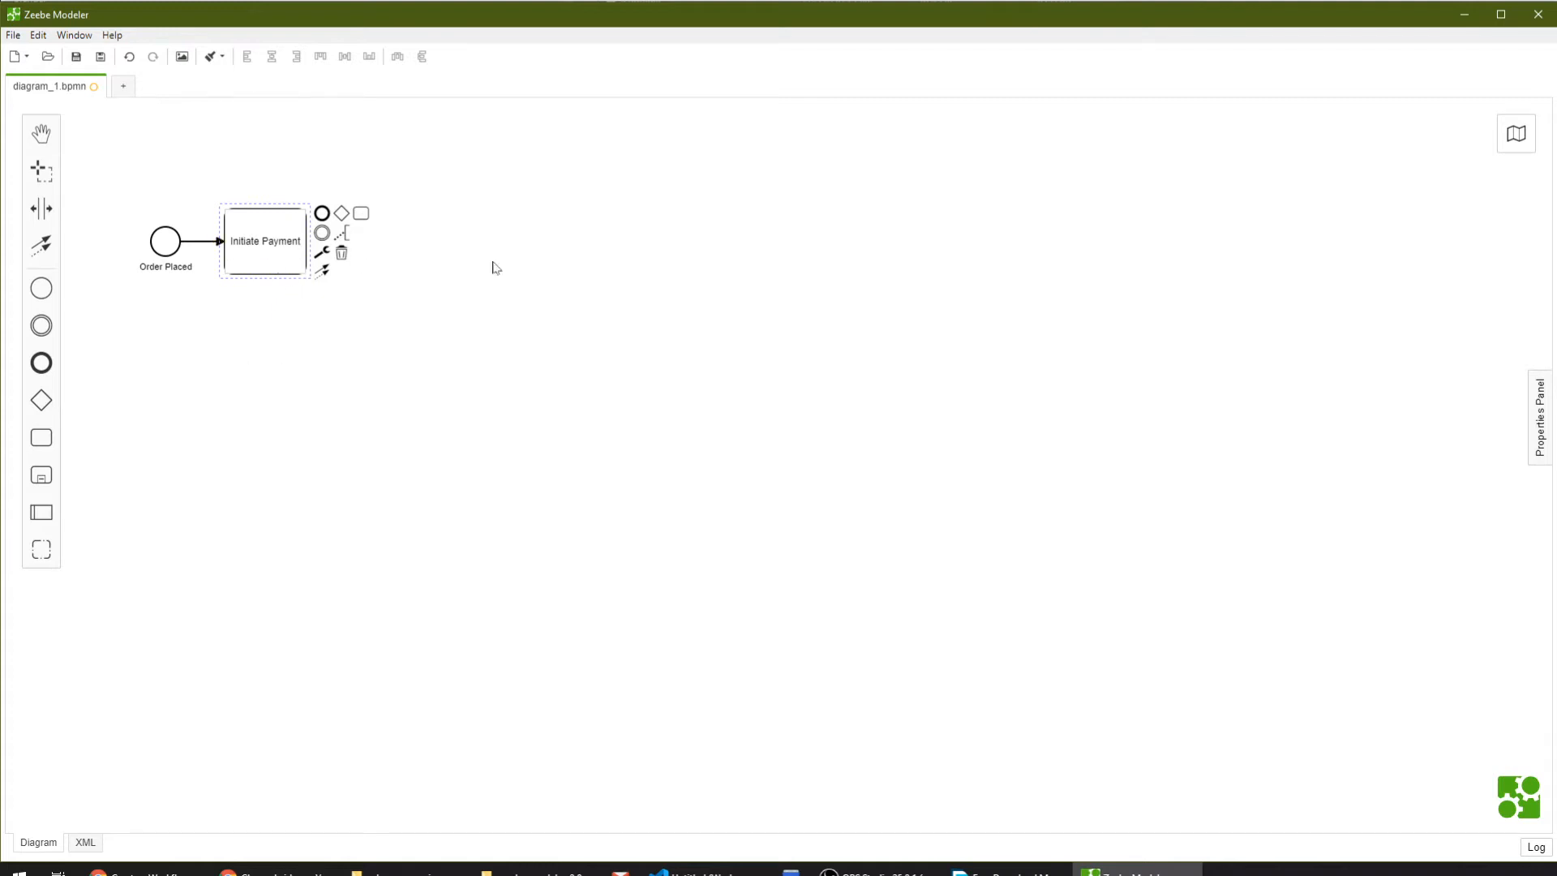
Show the element properties for the Initiate Payment task and clear the selection.
click(1545, 401)
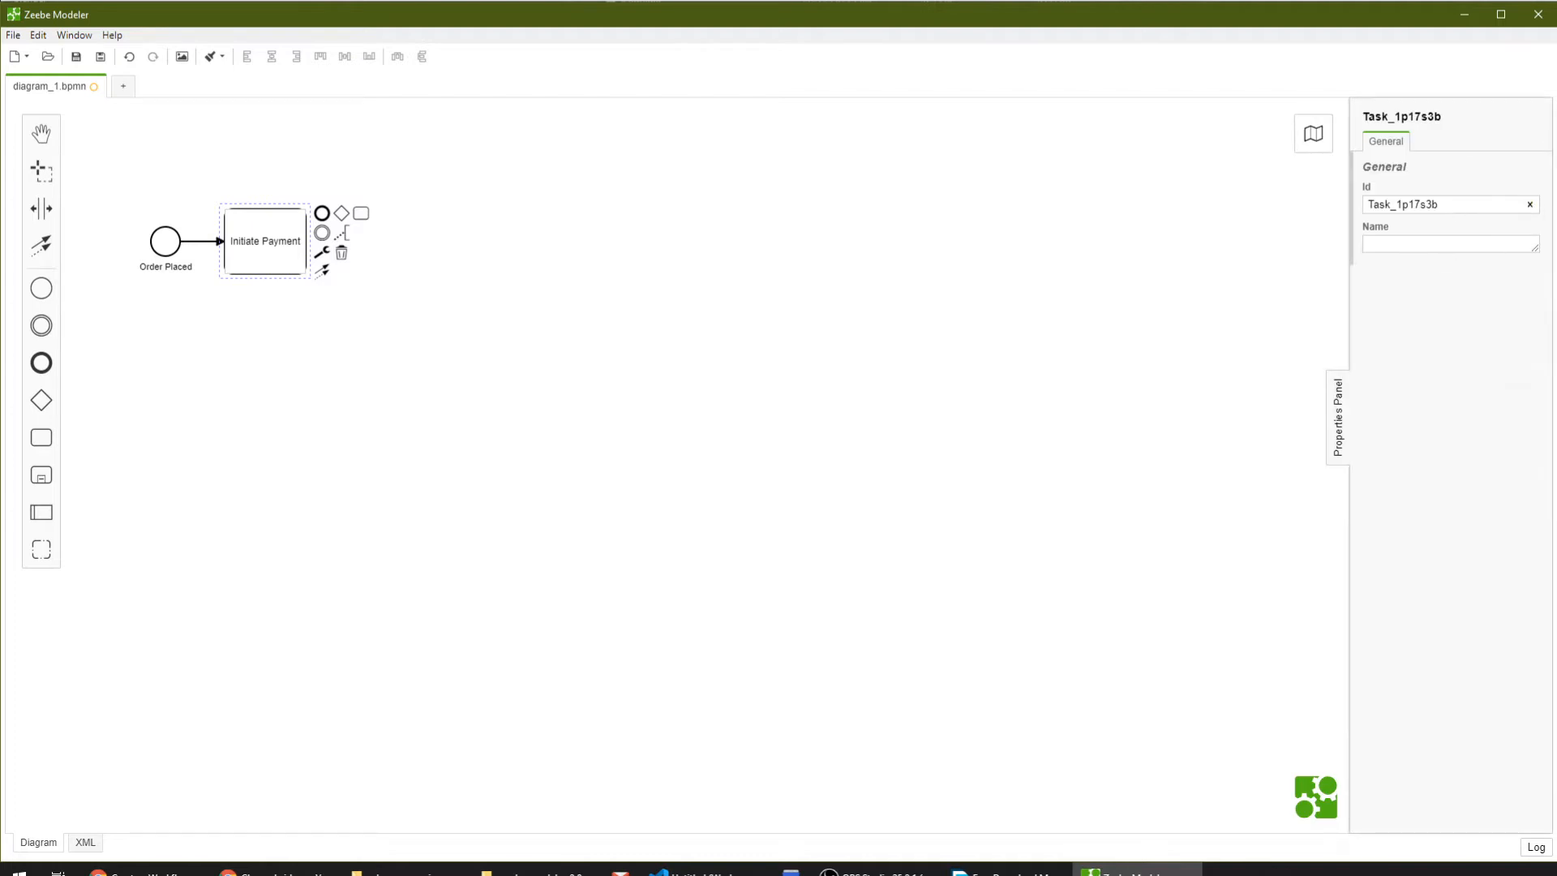
click(1343, 415)
click(1541, 418)
click(1336, 451)
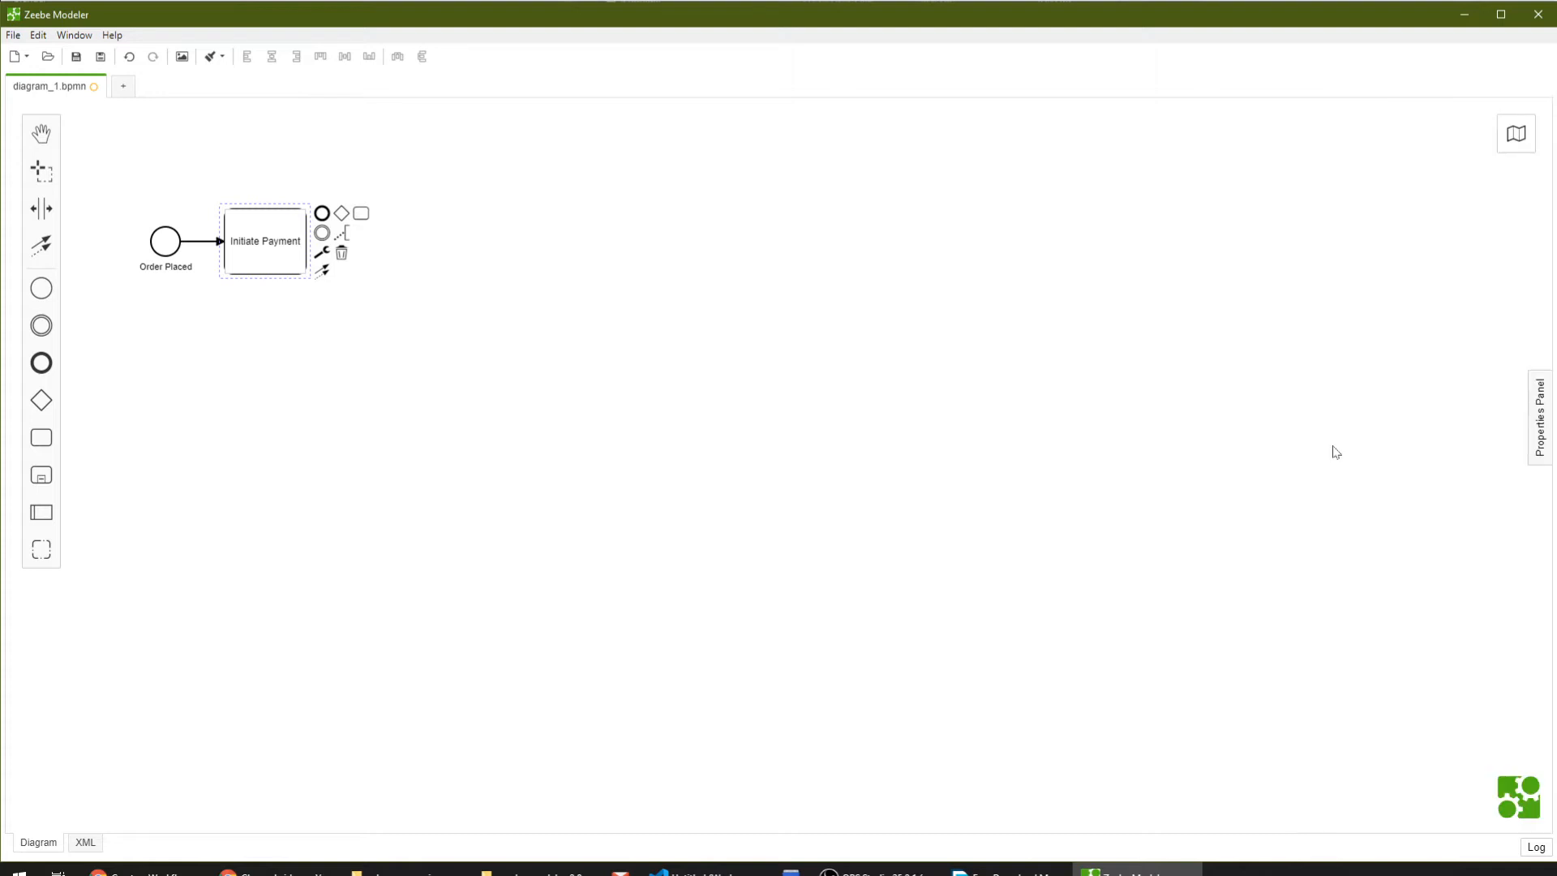
click(1542, 418)
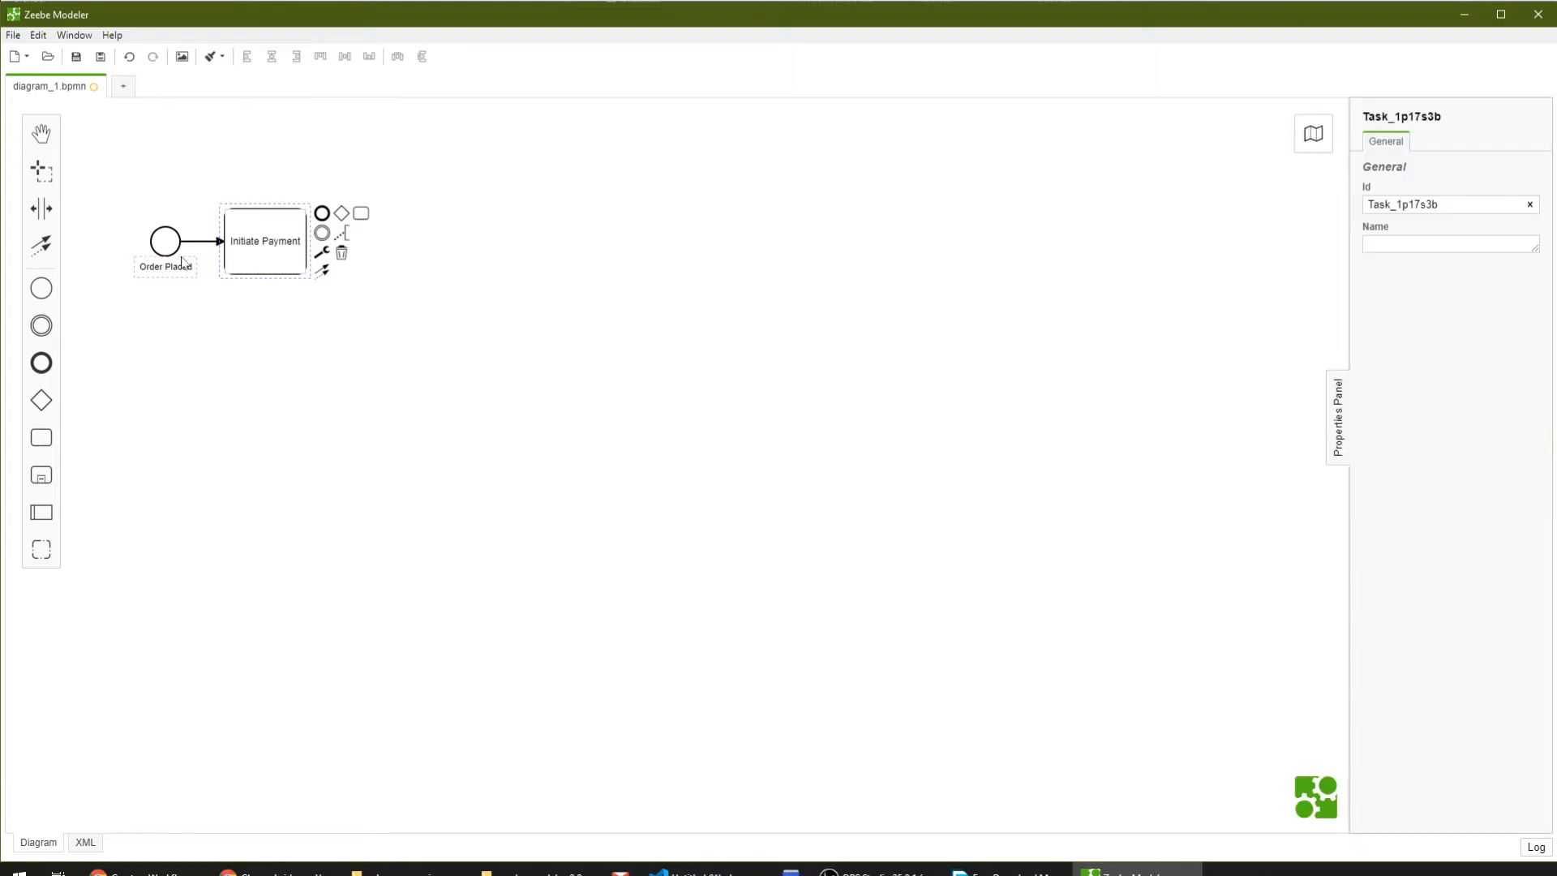
click(261, 373)
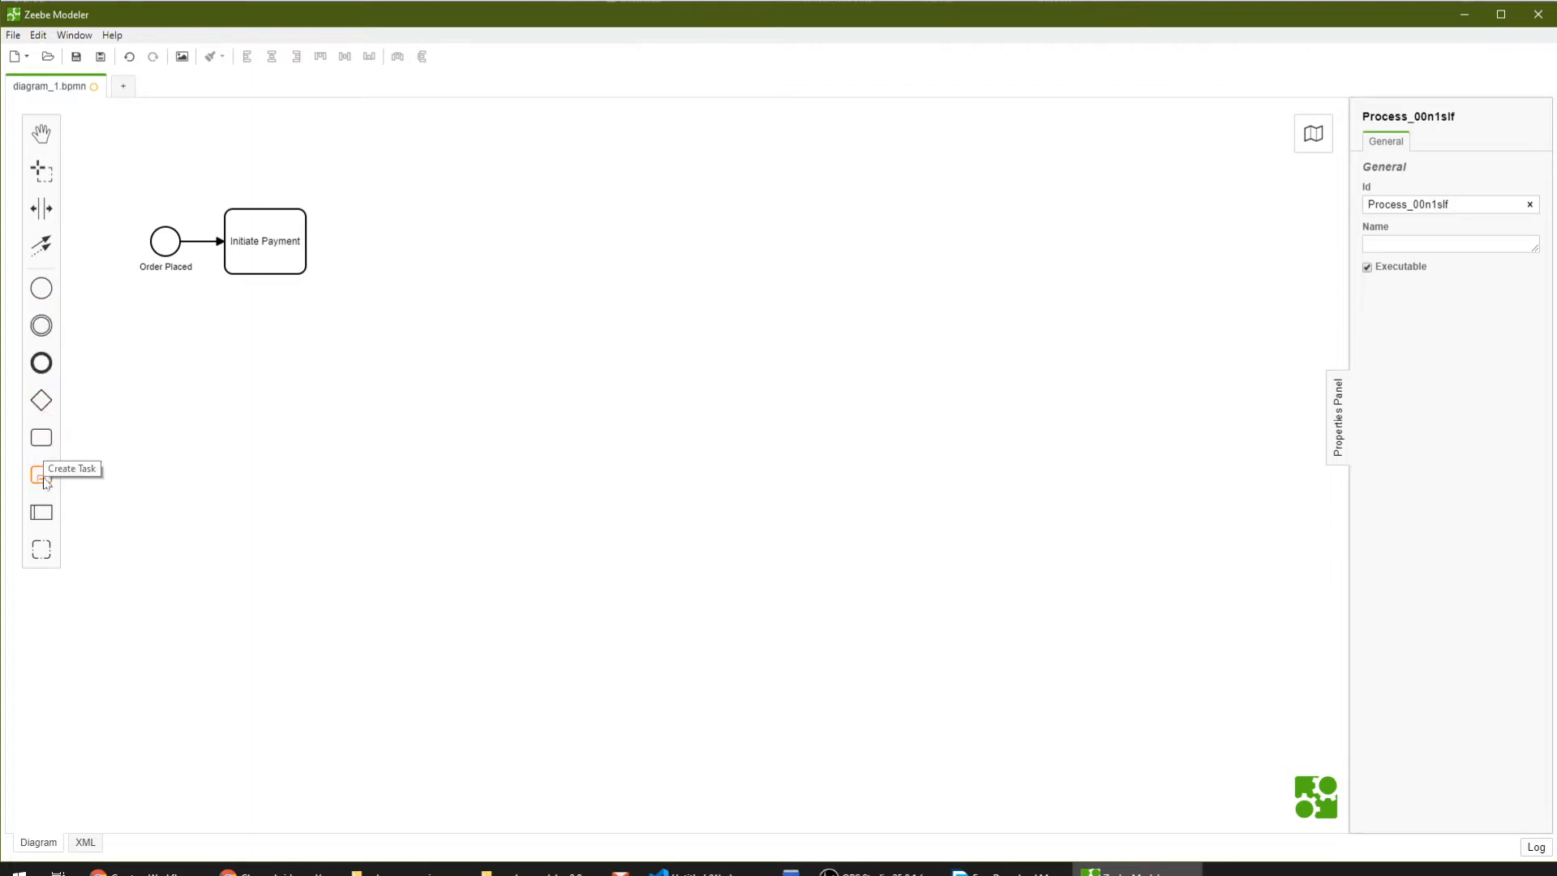
click(177, 246)
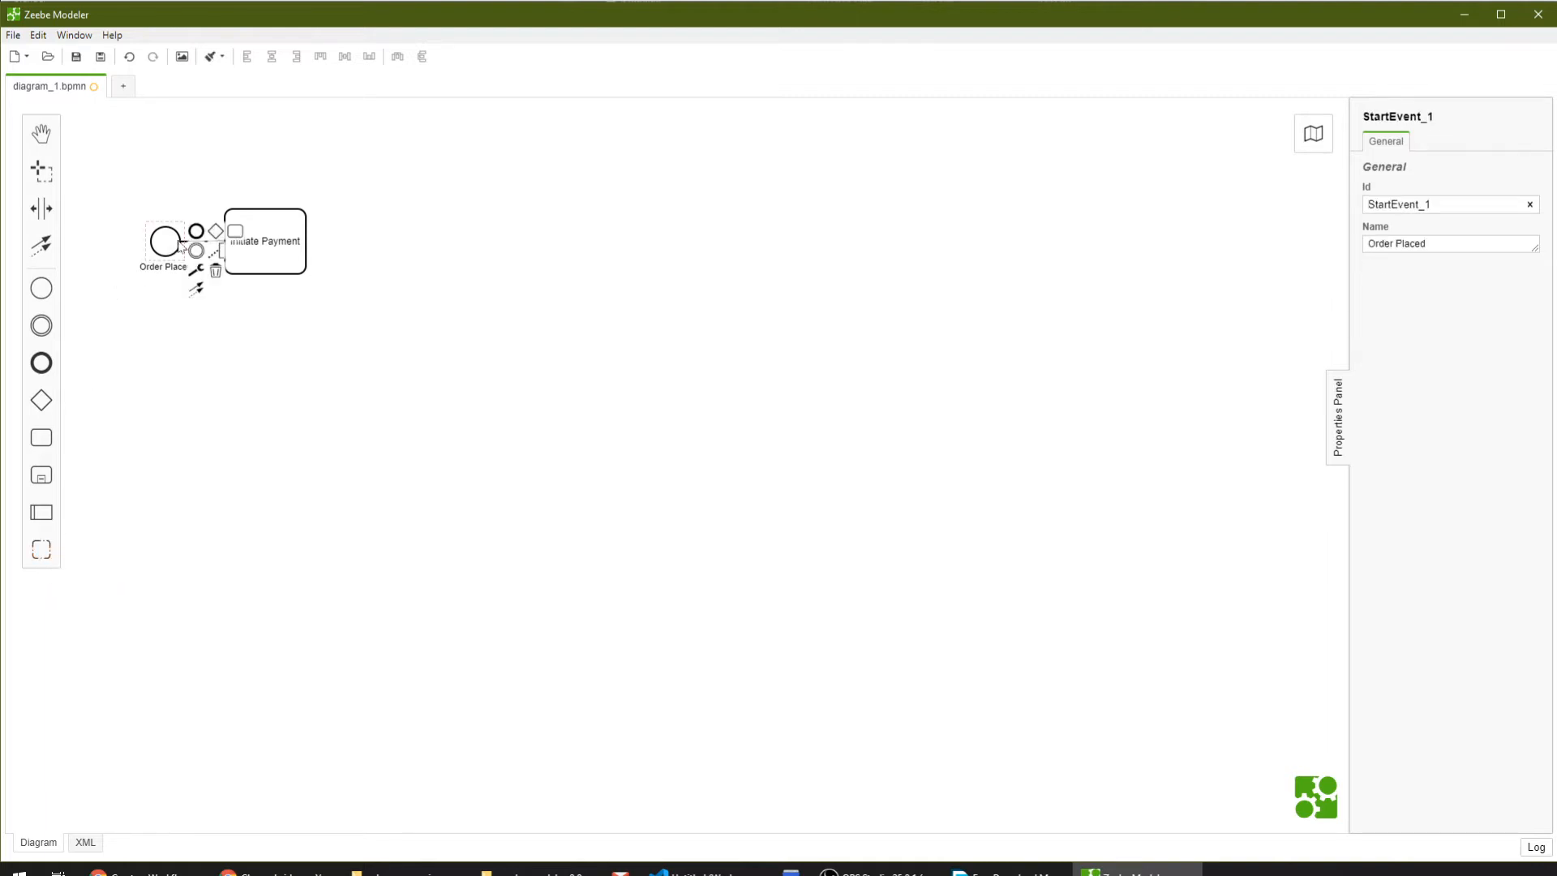
click(292, 231)
right_click(292, 231)
click(298, 203)
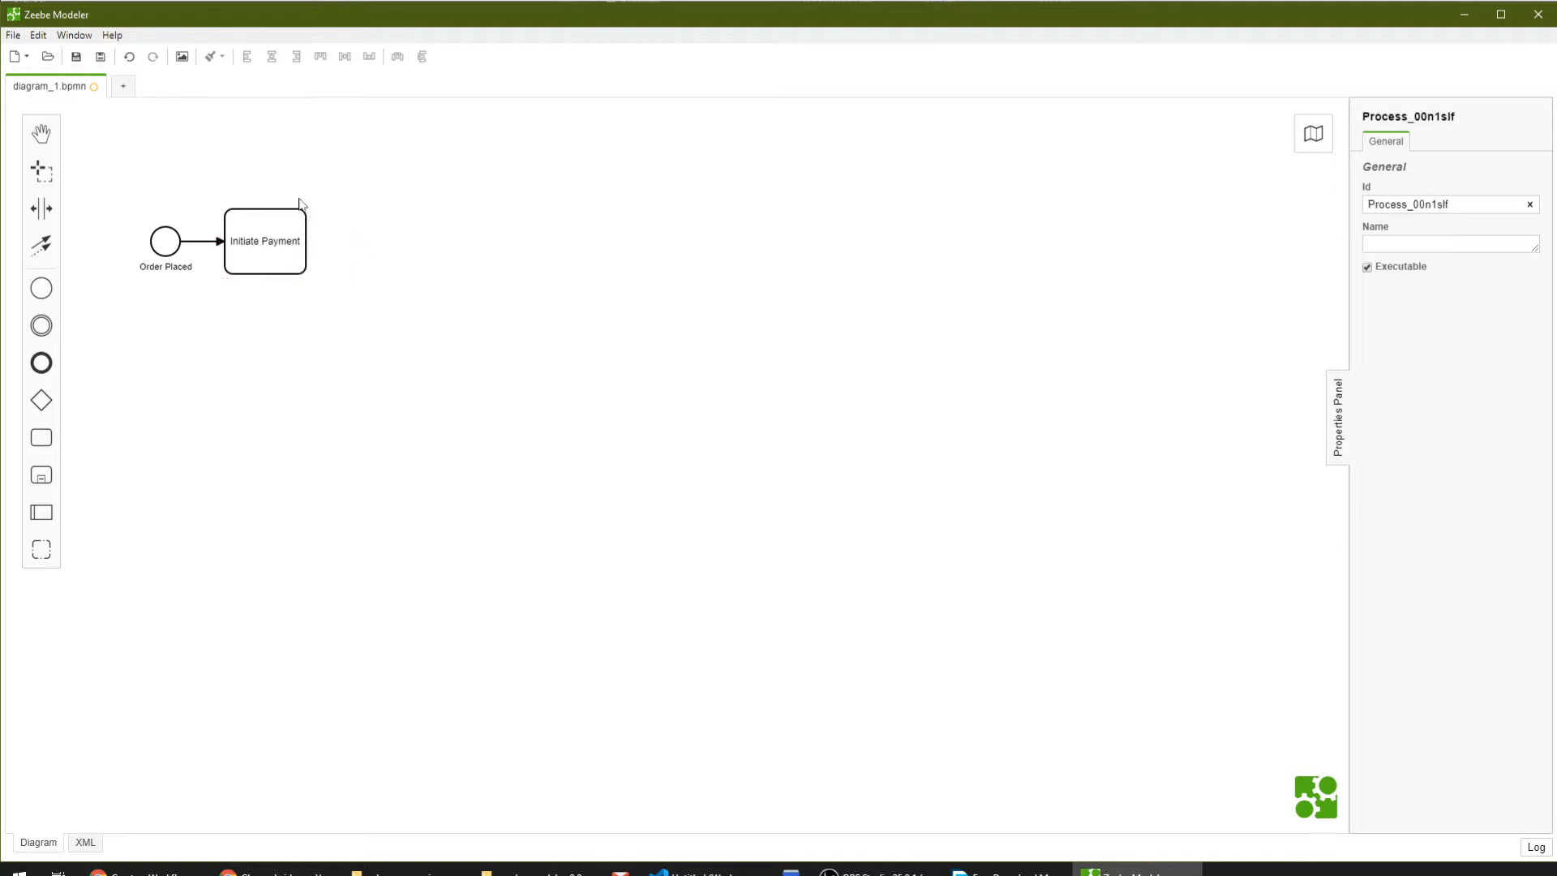
click(288, 234)
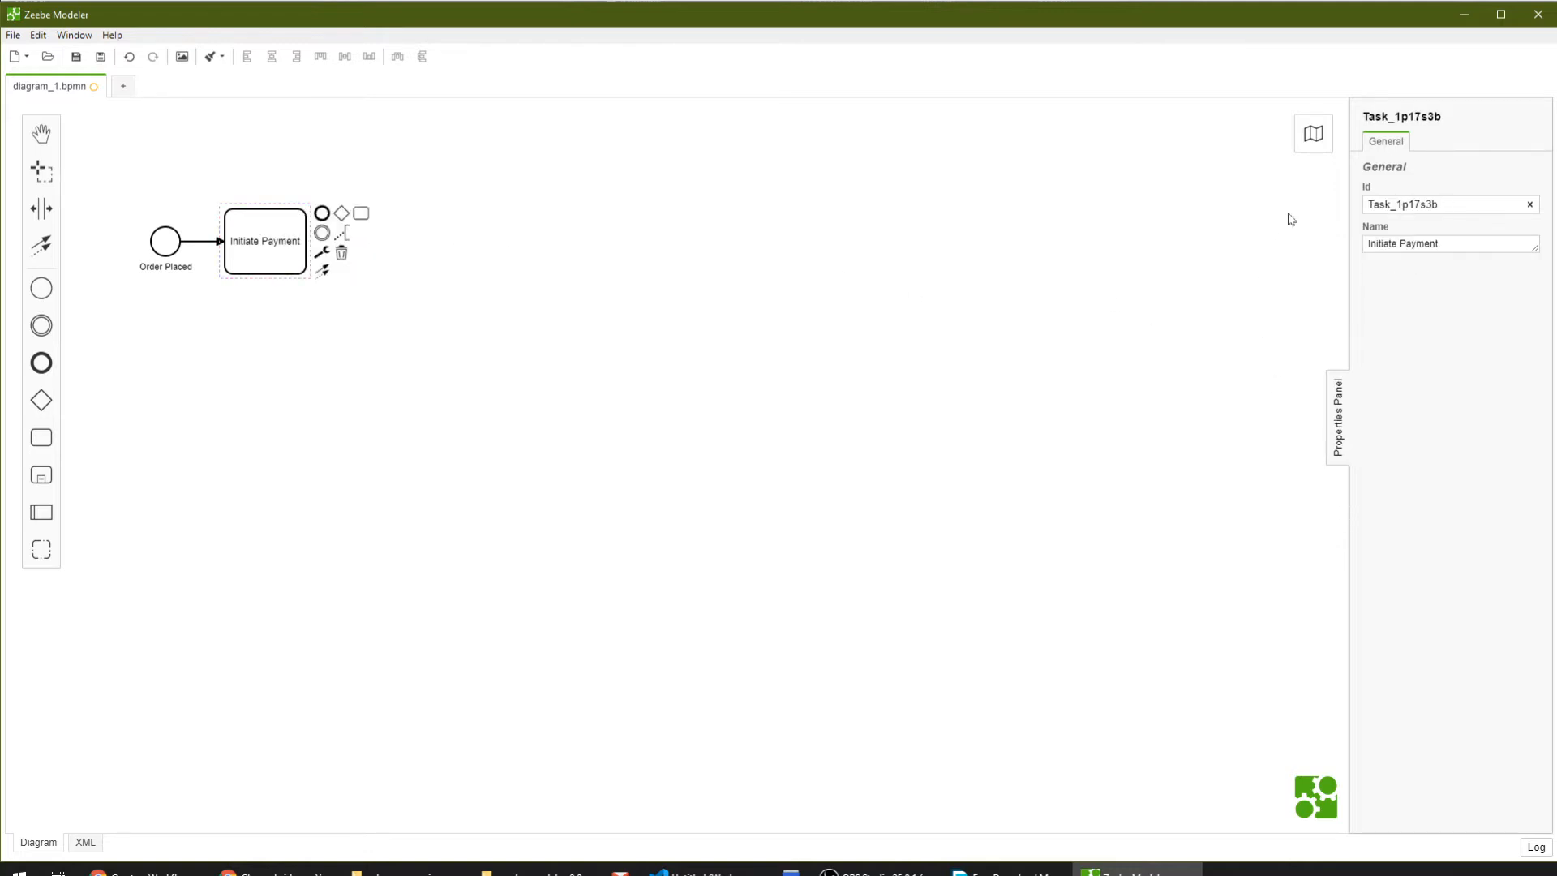
Open the minimap and move the canvas view so the order diagram sits nearer the middle.
click(1314, 135)
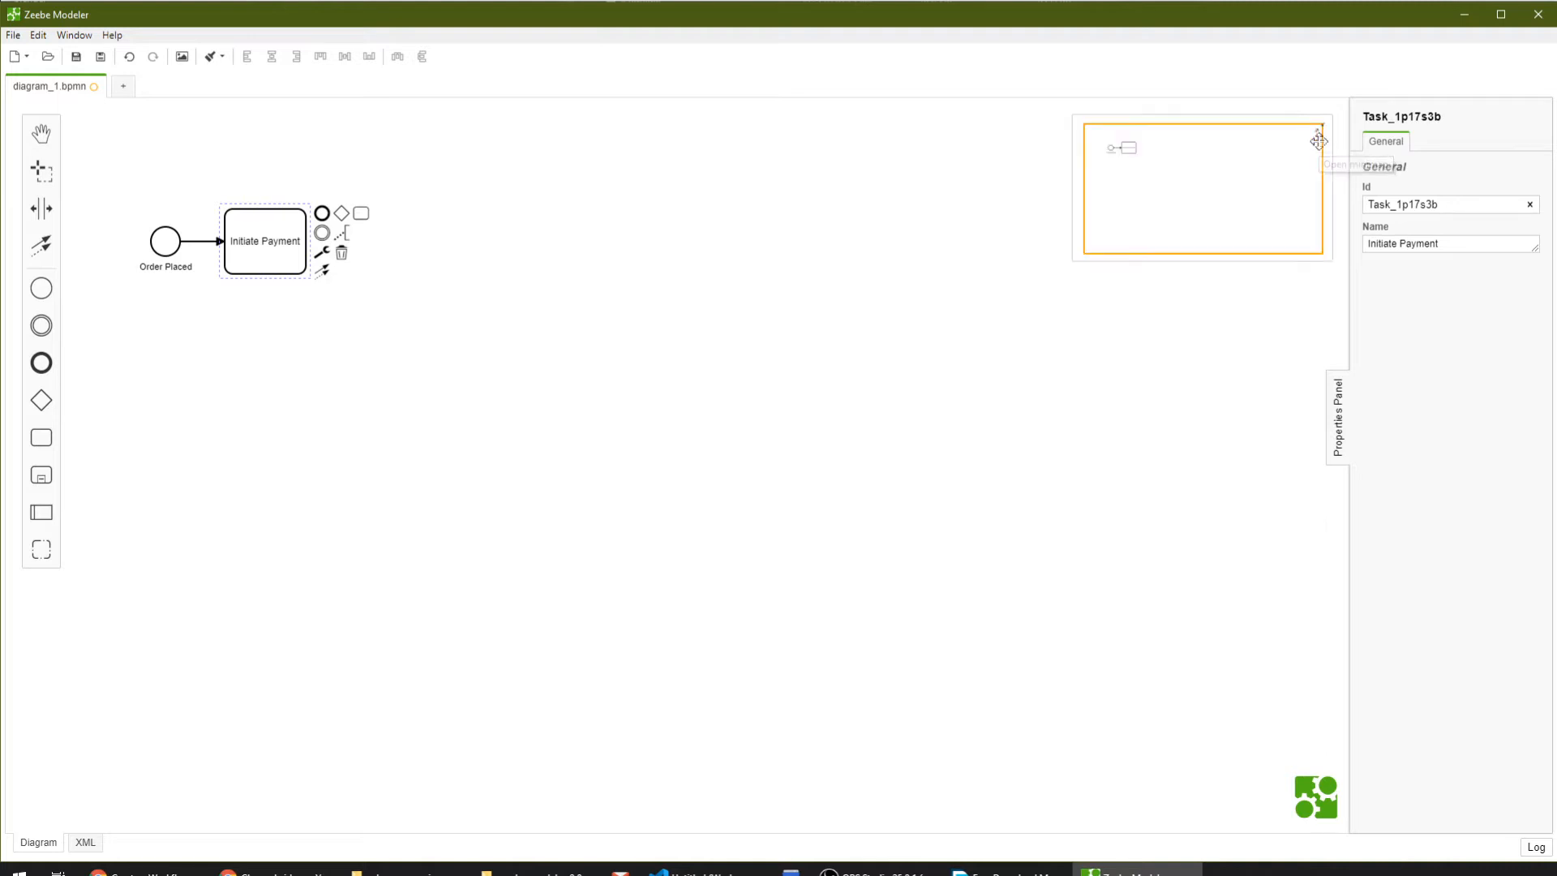
click(1318, 141)
click(261, 218)
drag(1174, 146, 1119, 153)
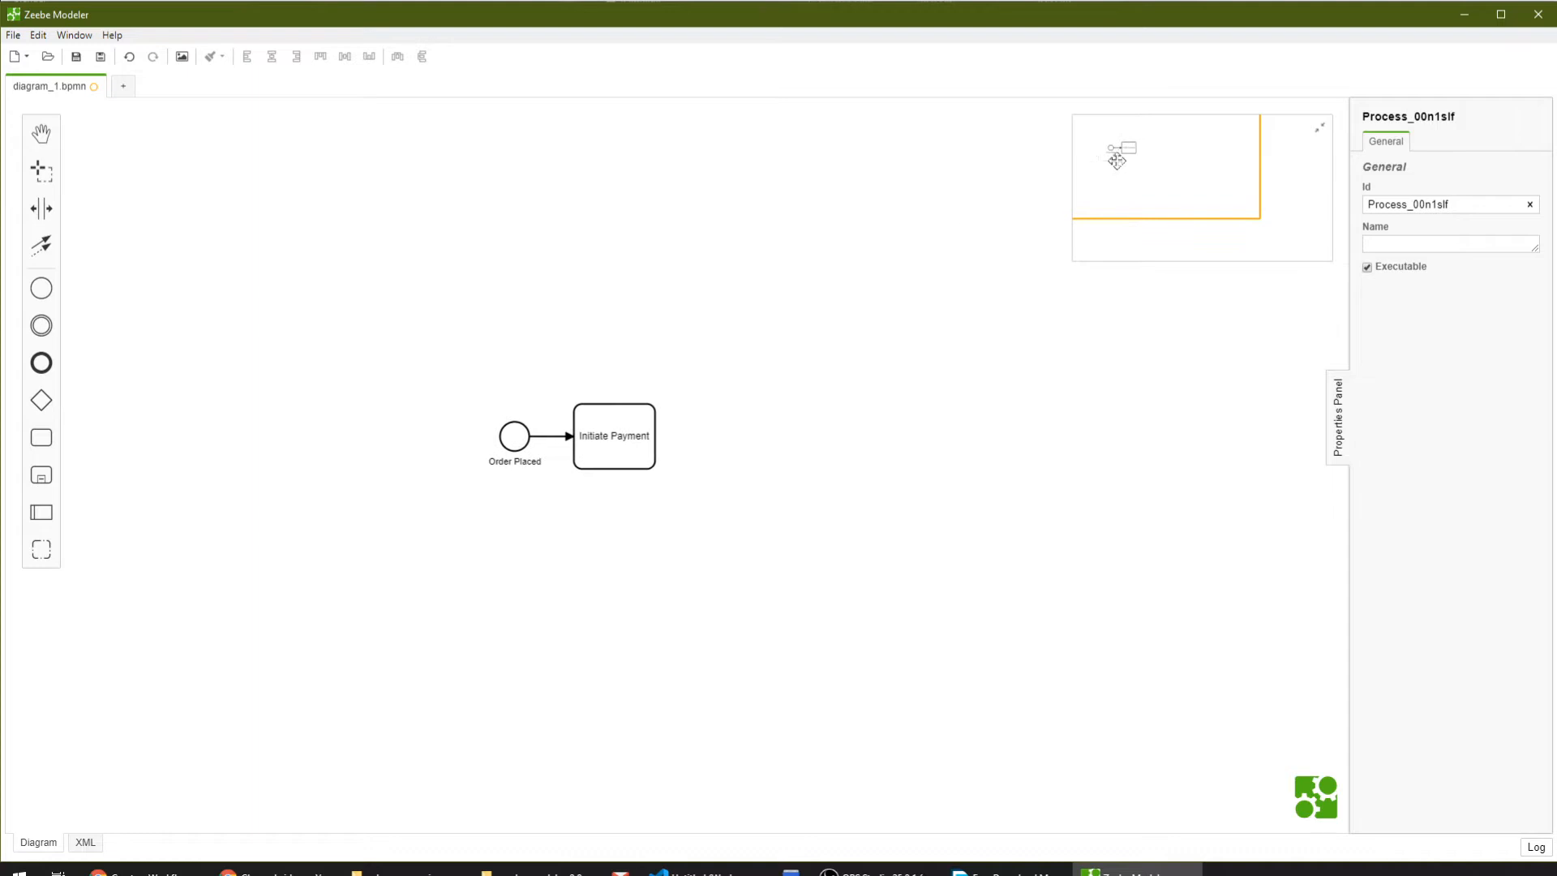
click(41, 35)
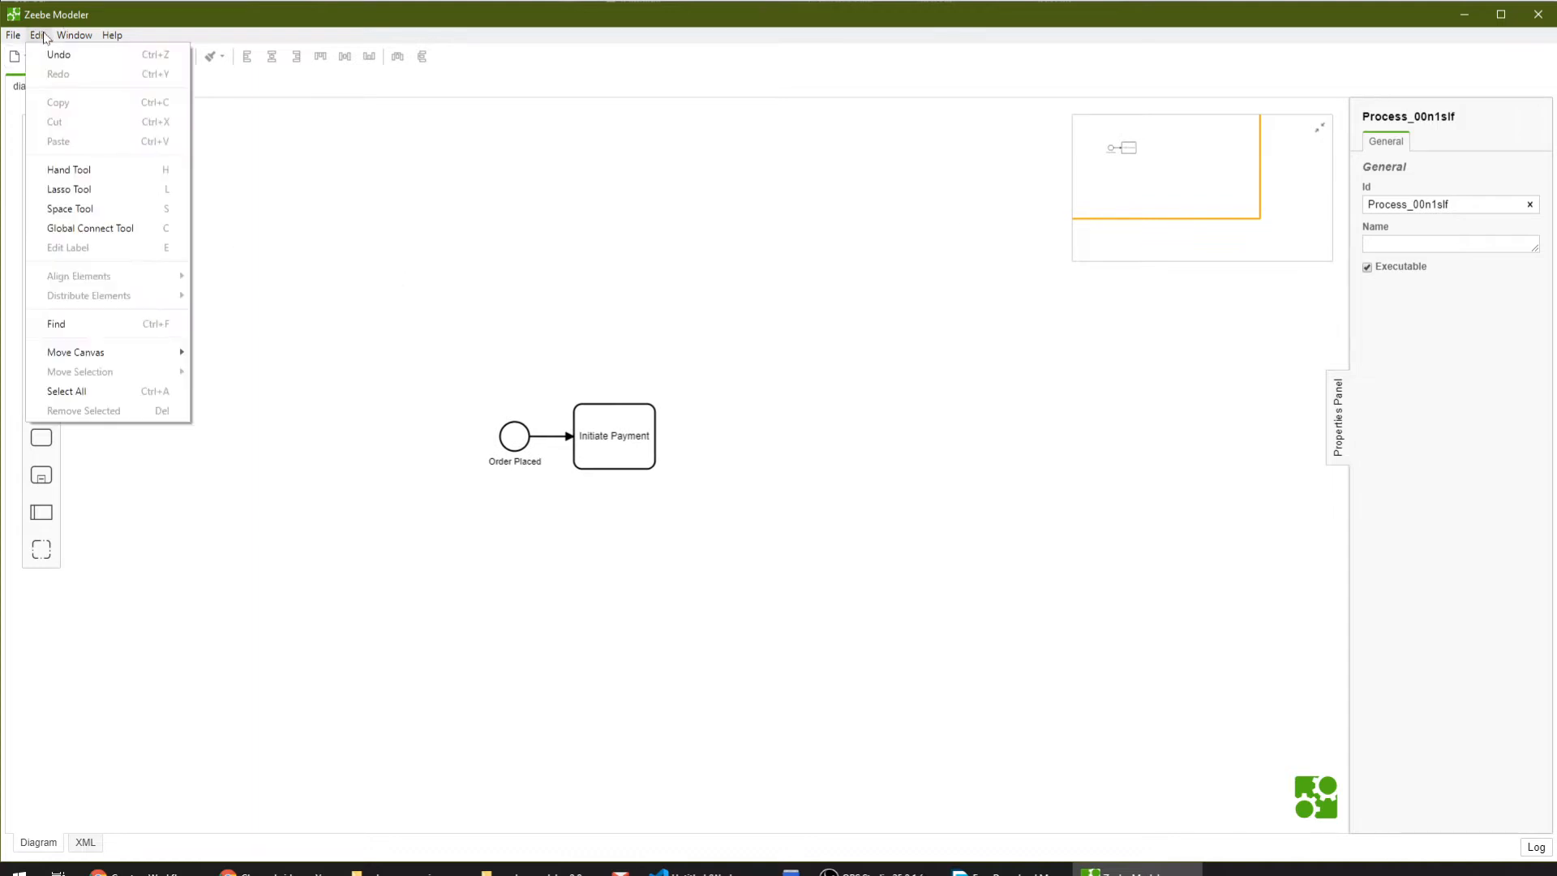
mouse_move(66, 39)
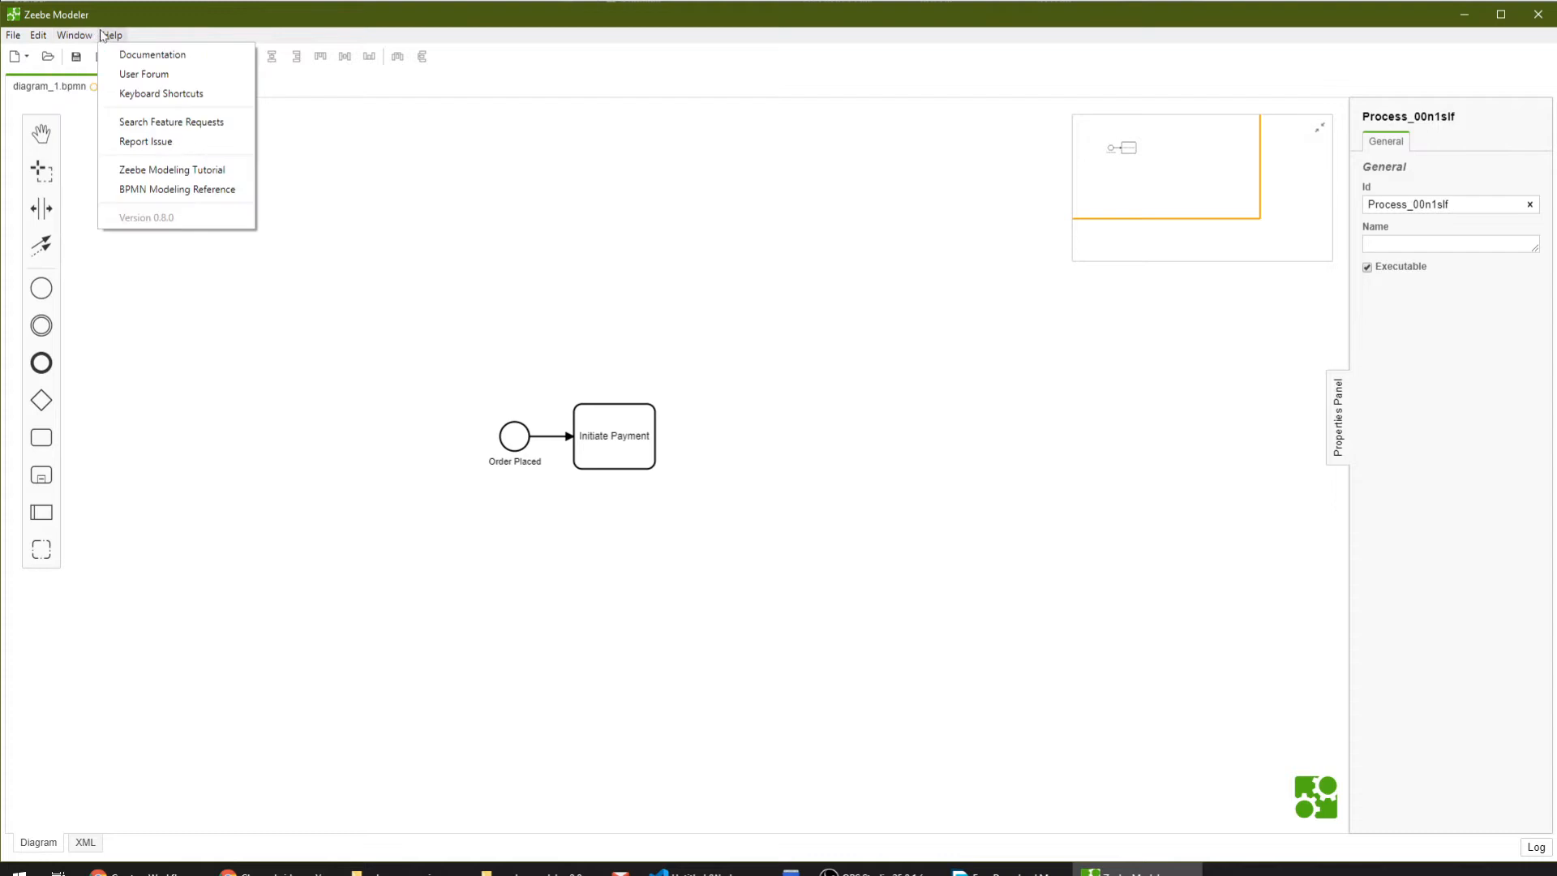
click(306, 462)
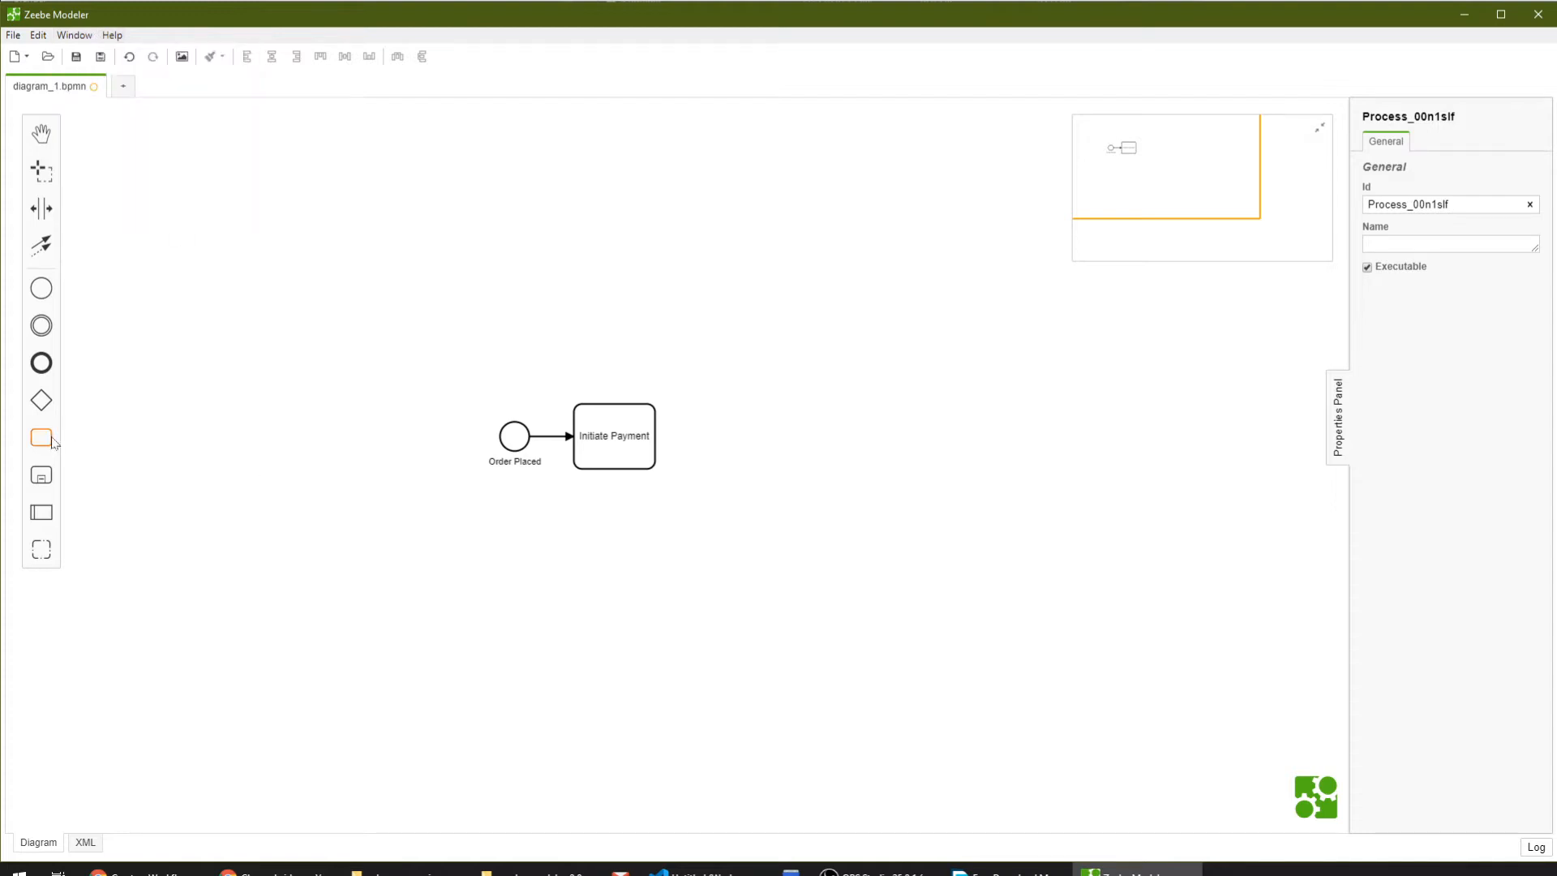
Change the Initiate Payment task to a Service Task and set its type to "initiate-payment".
click(607, 456)
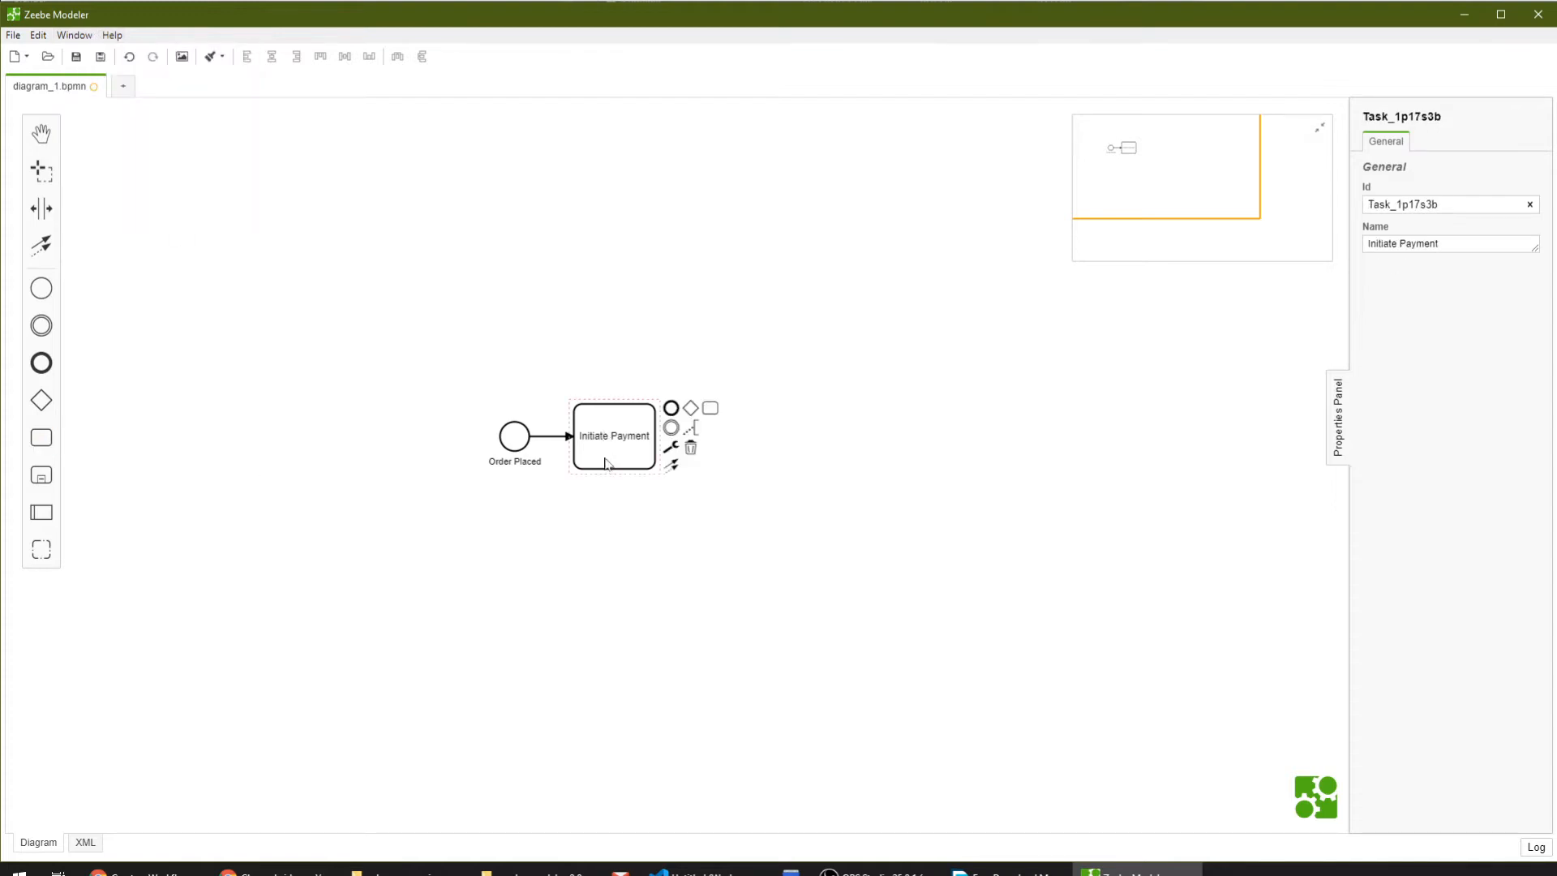
click(666, 448)
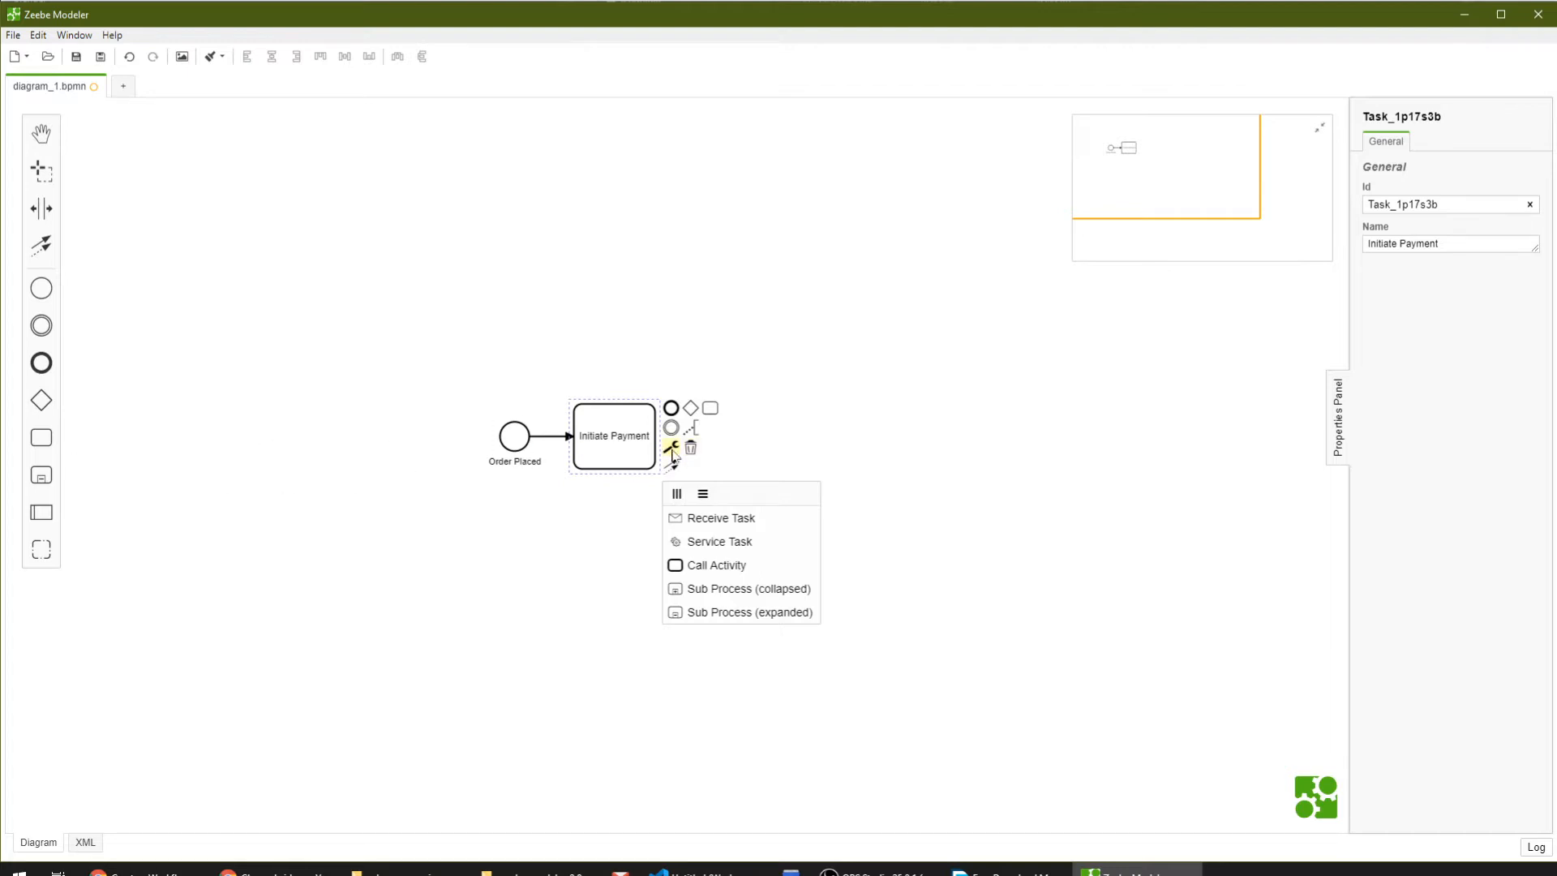
click(734, 545)
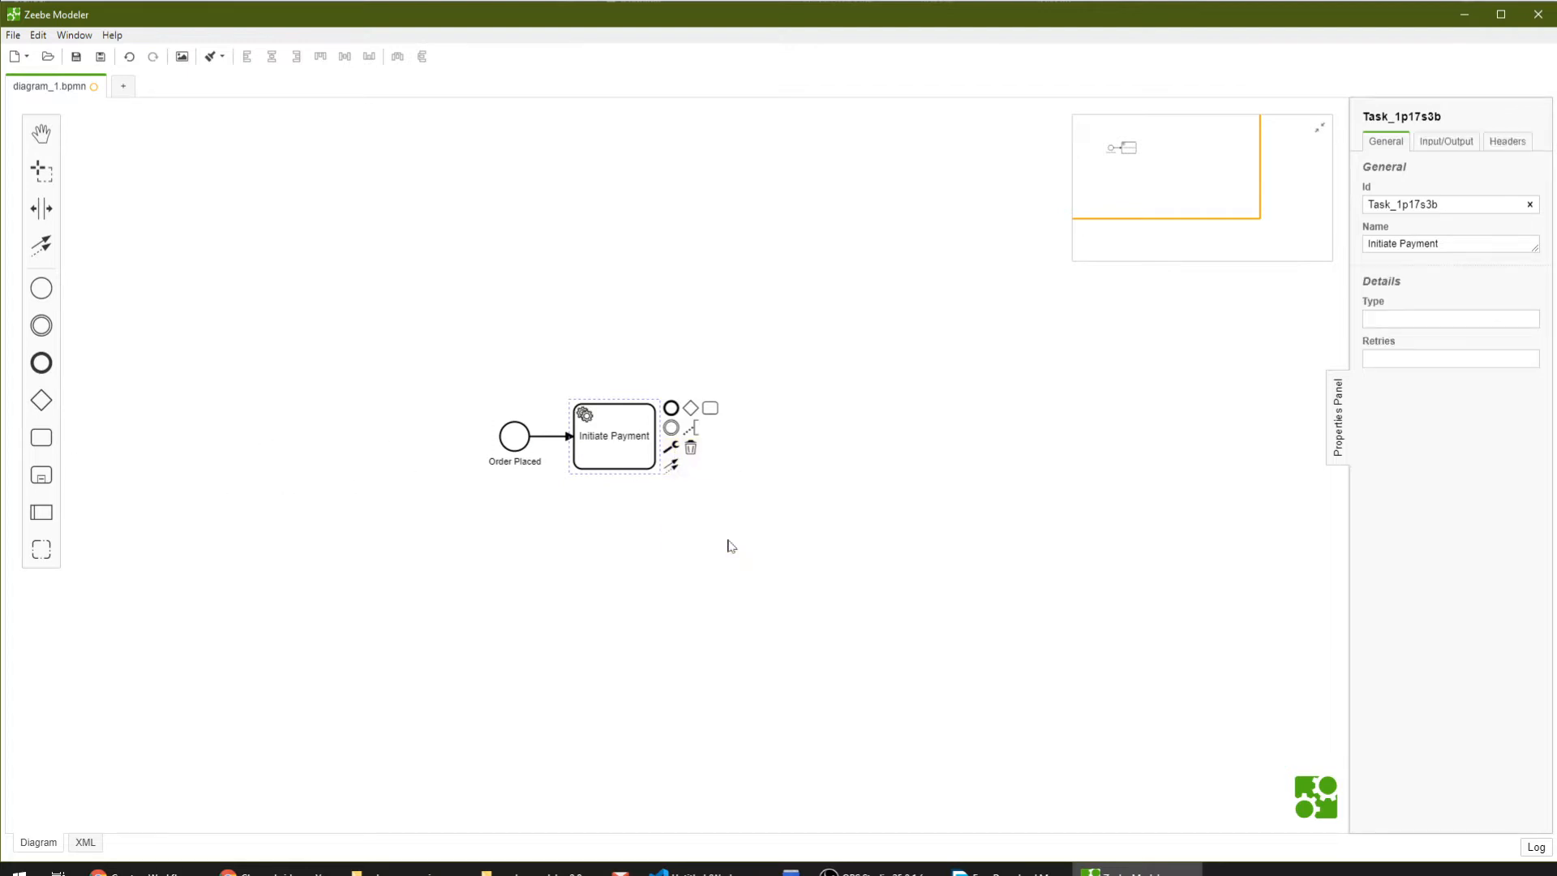
click(672, 449)
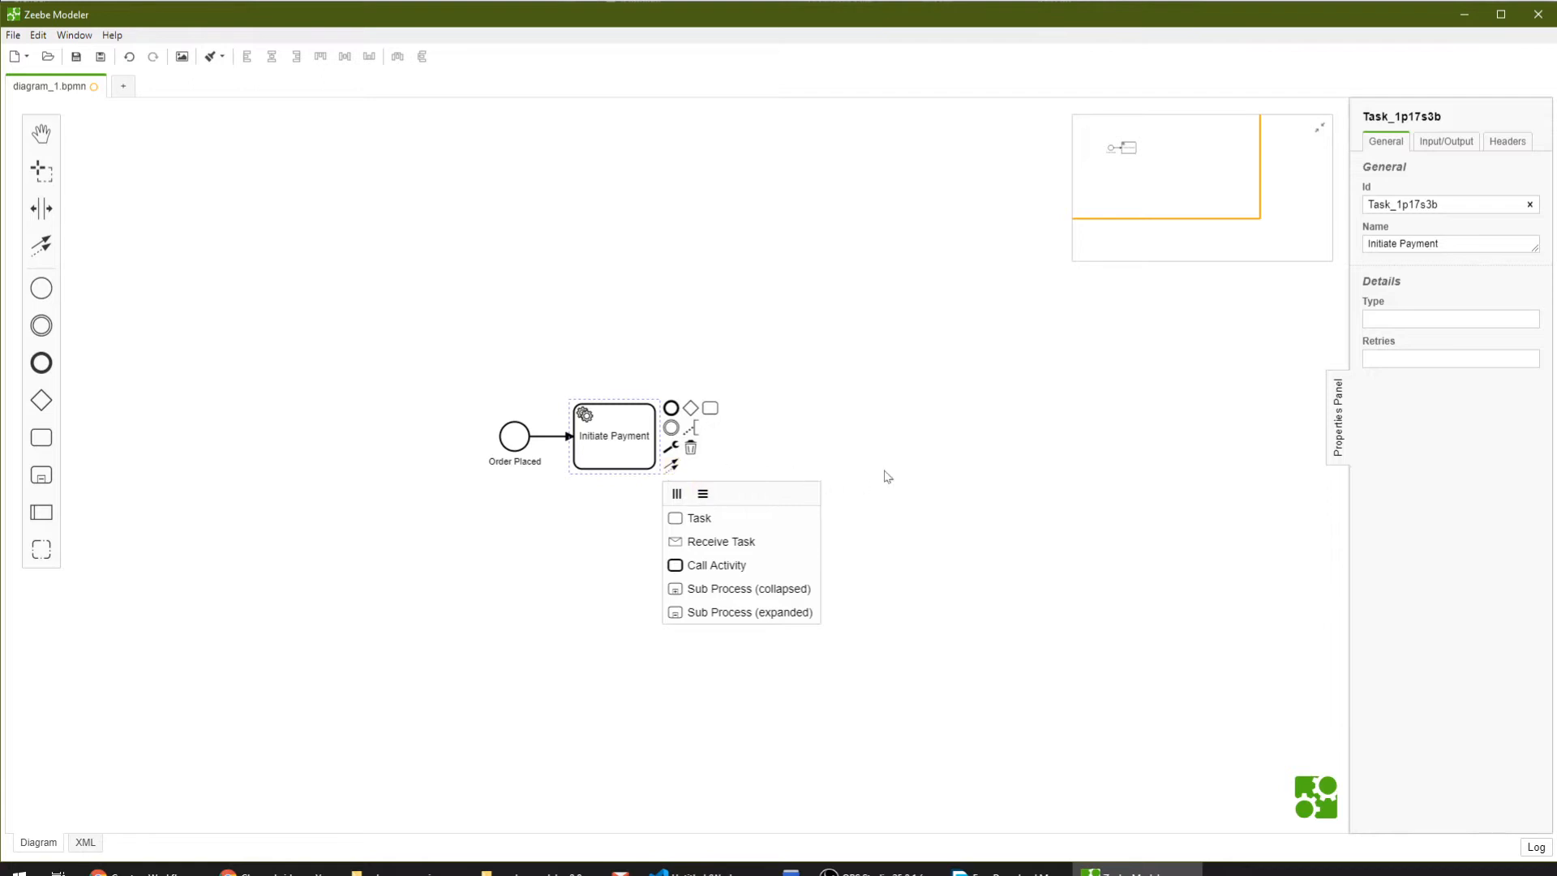
click(1395, 319)
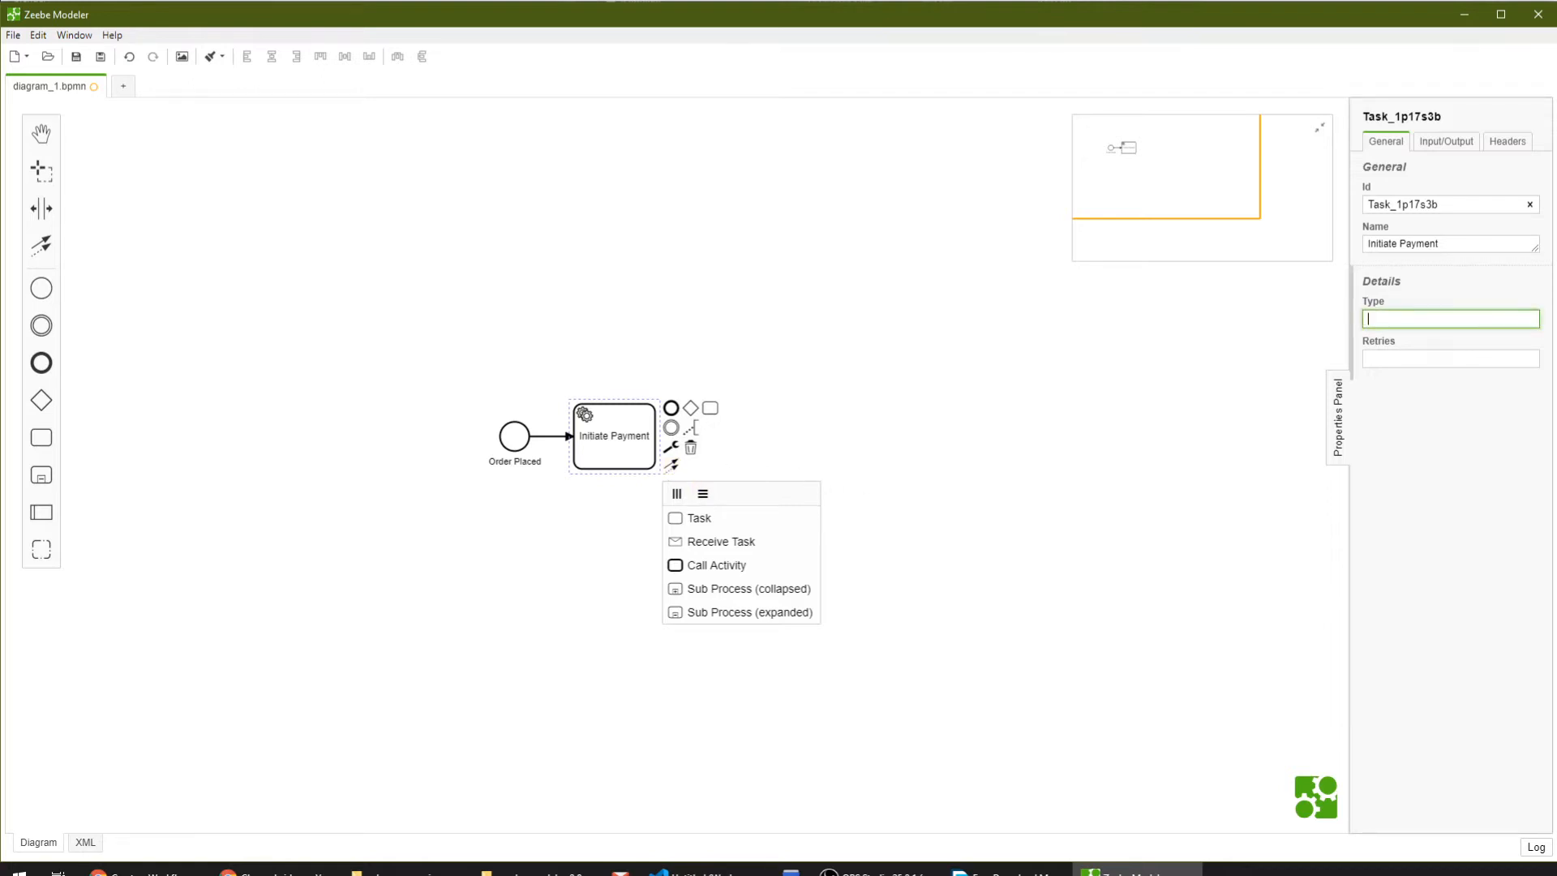
text(initiate-payment)
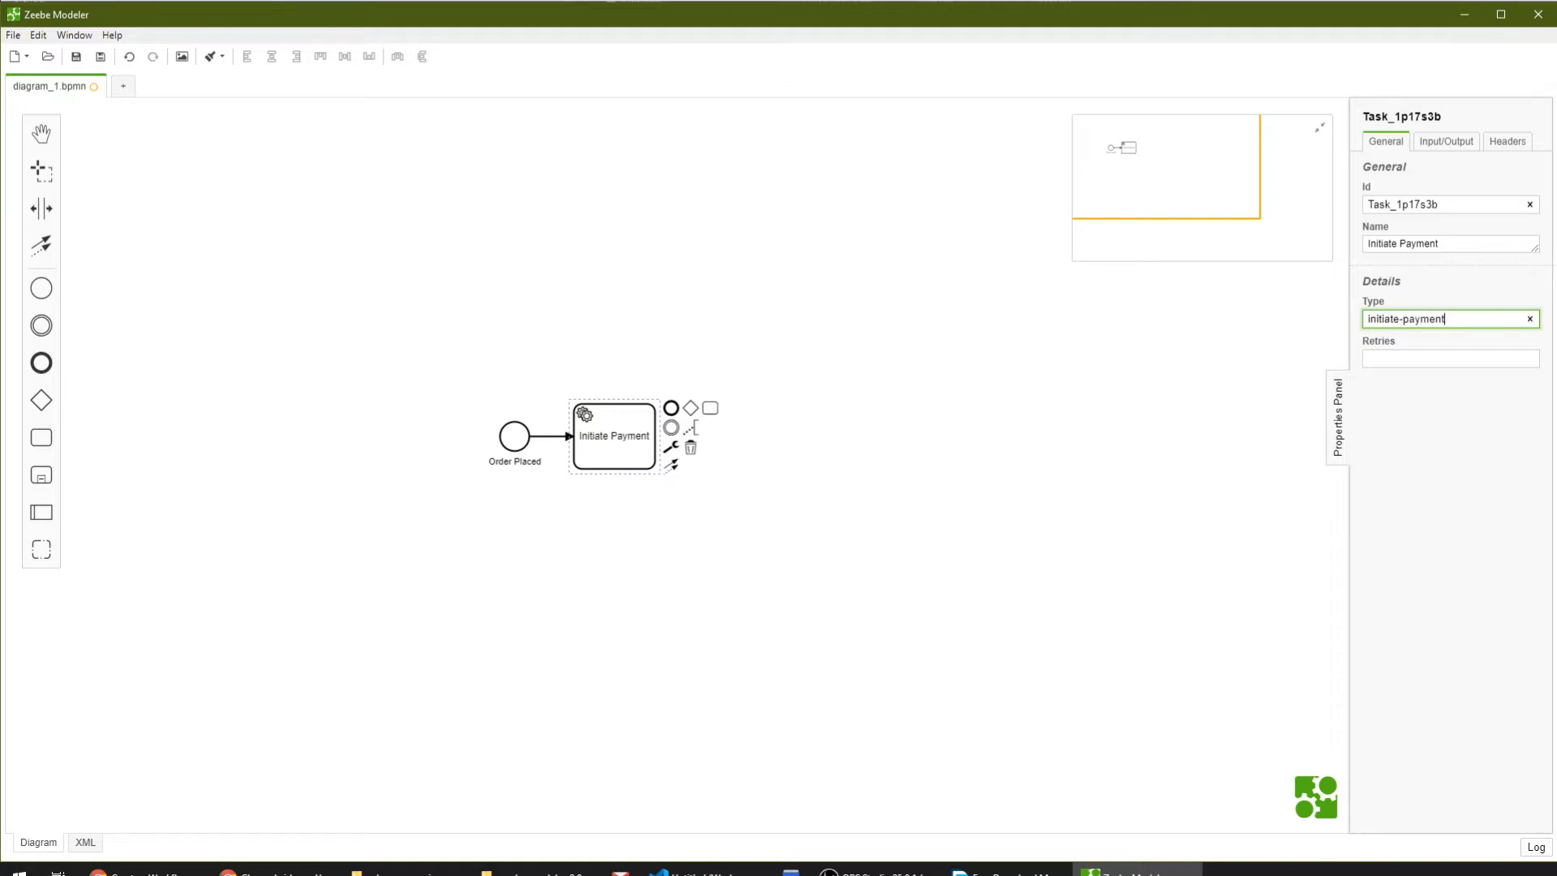
Read the tutorial's job type explanation in the browser and compare it with the Initiate Payment task's type in Zeebe Modeler.
key(alt+Tab)
scroll(1307, 624, down, 4)
scroll(1307, 624, up, 3)
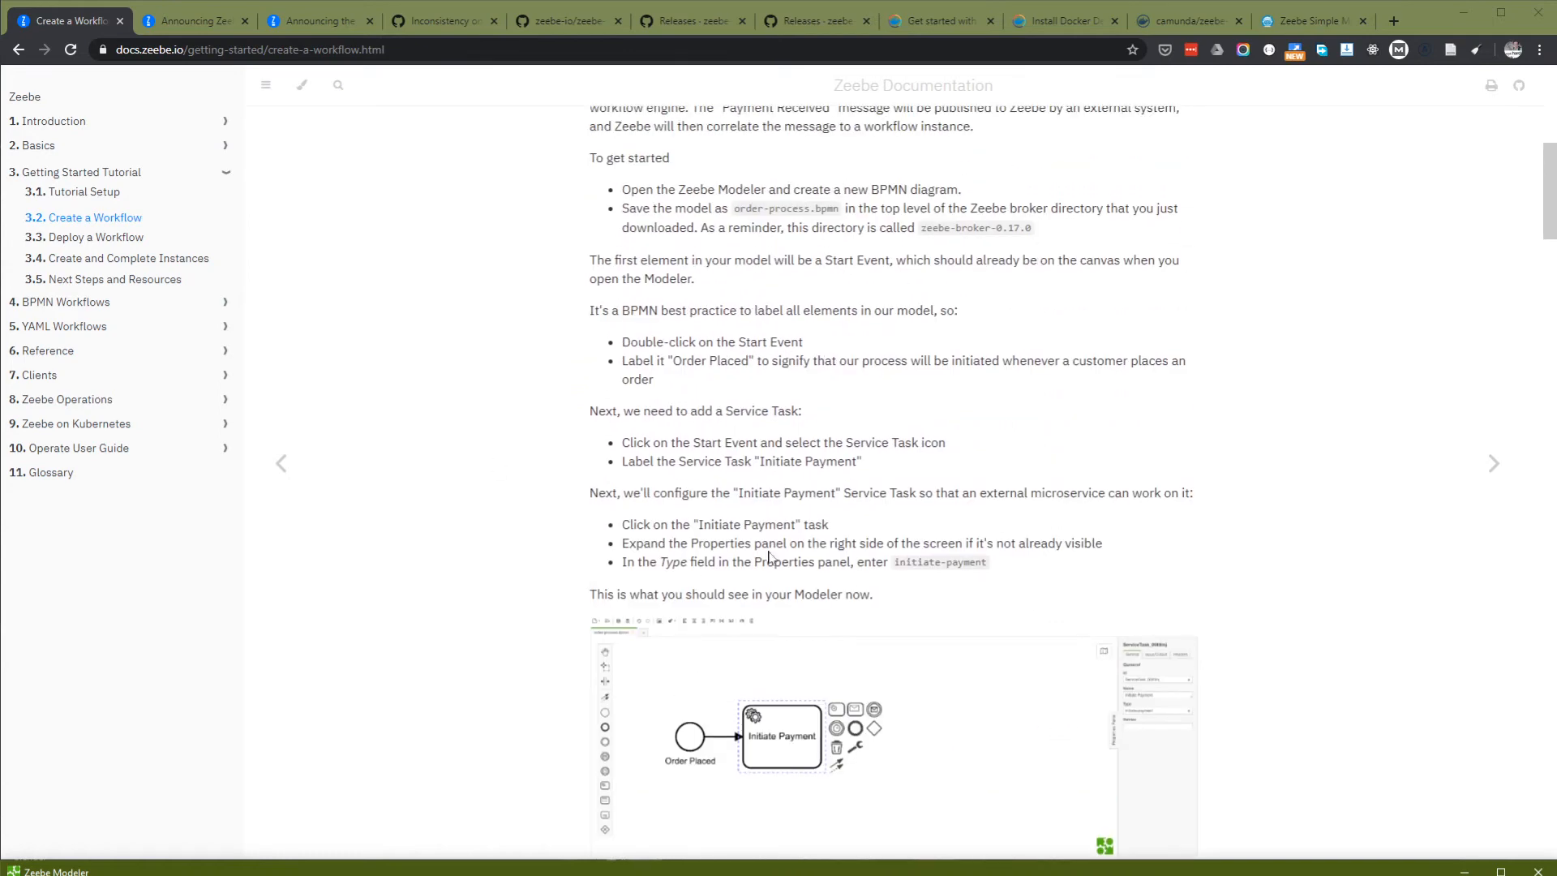
scroll(768, 556, down, 2)
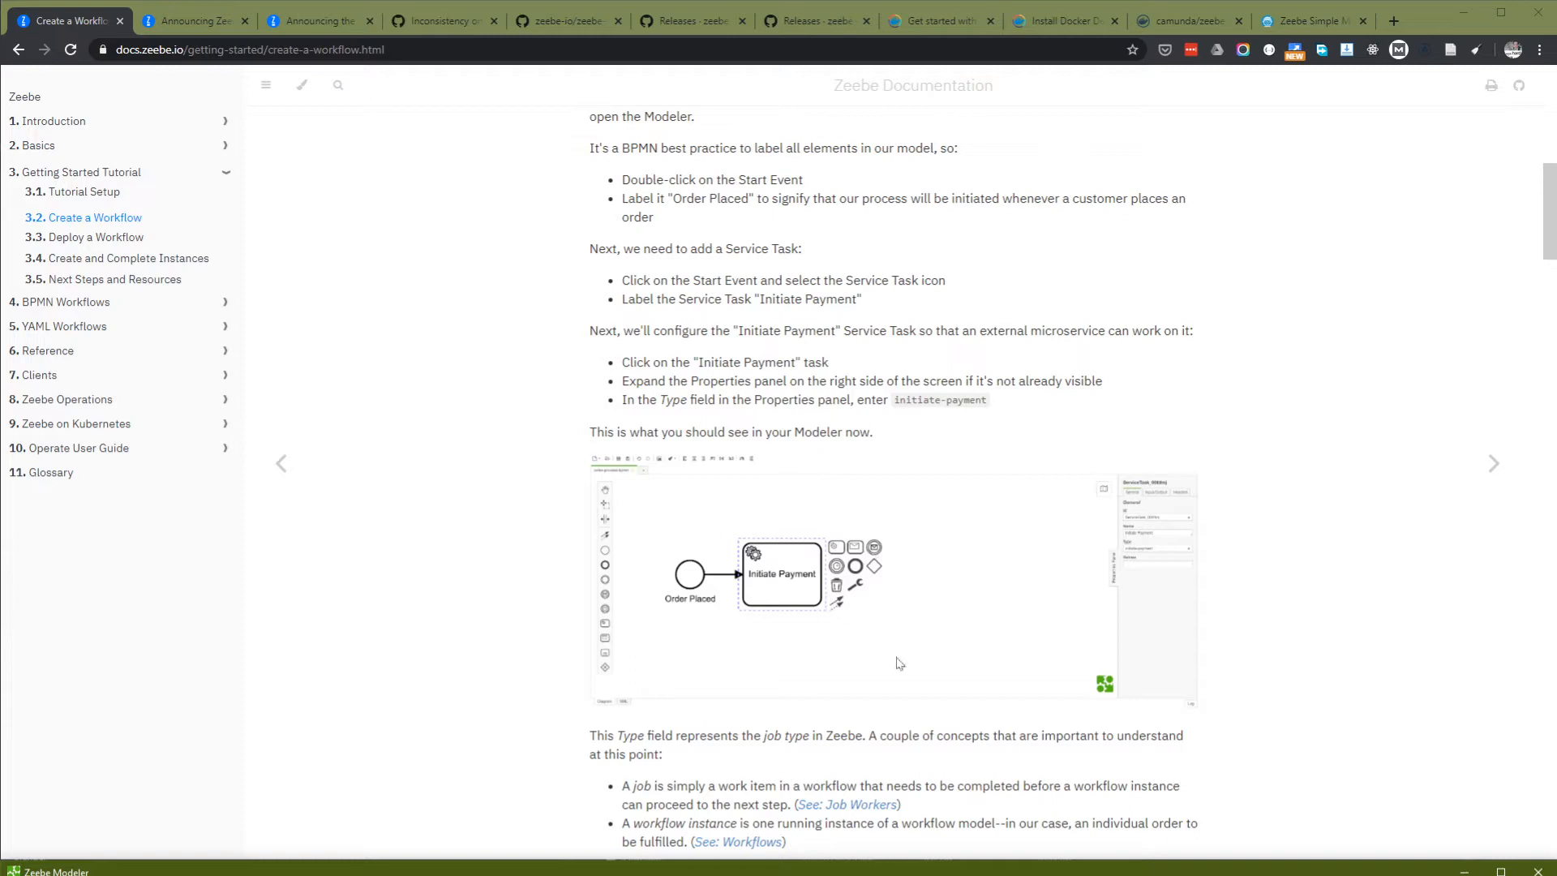
click(822, 862)
scroll(784, 711, down, 4)
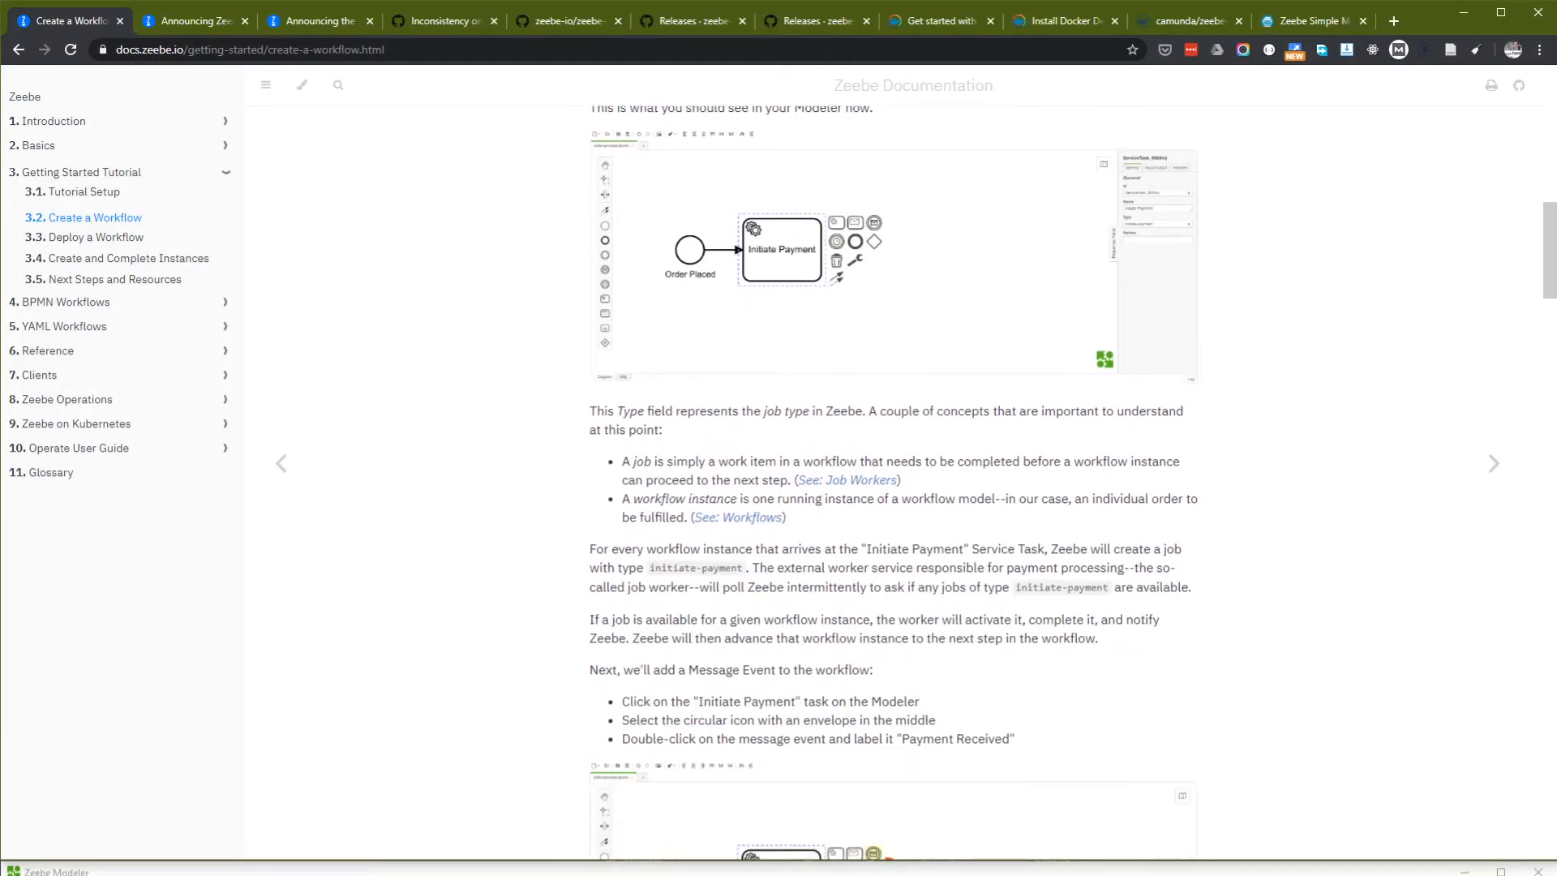
scroll(750, 429, up, 2)
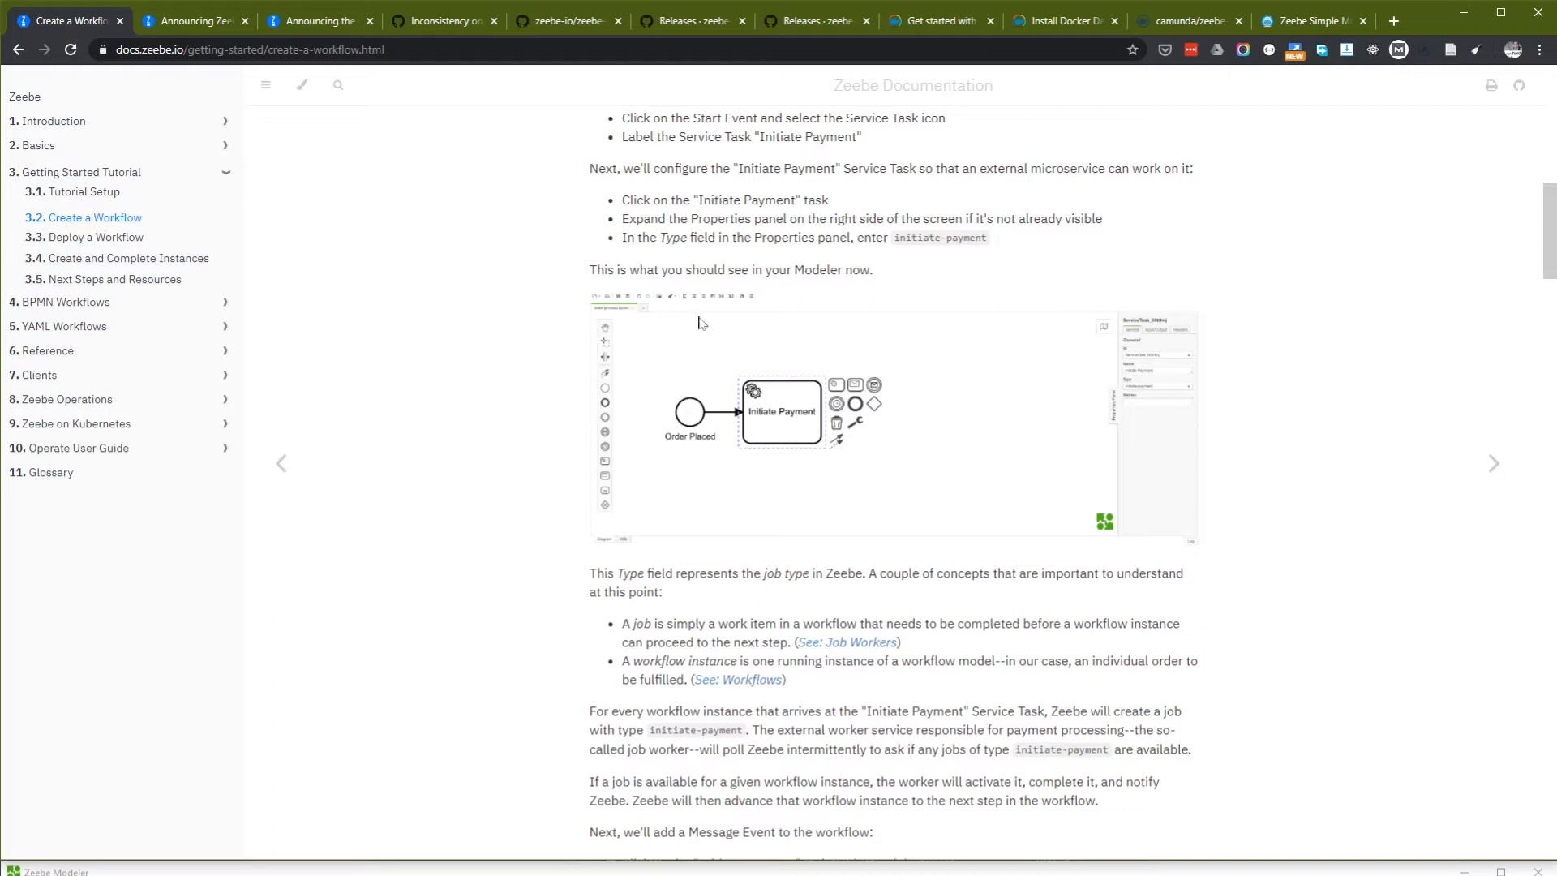
scroll(969, 703, down, 1)
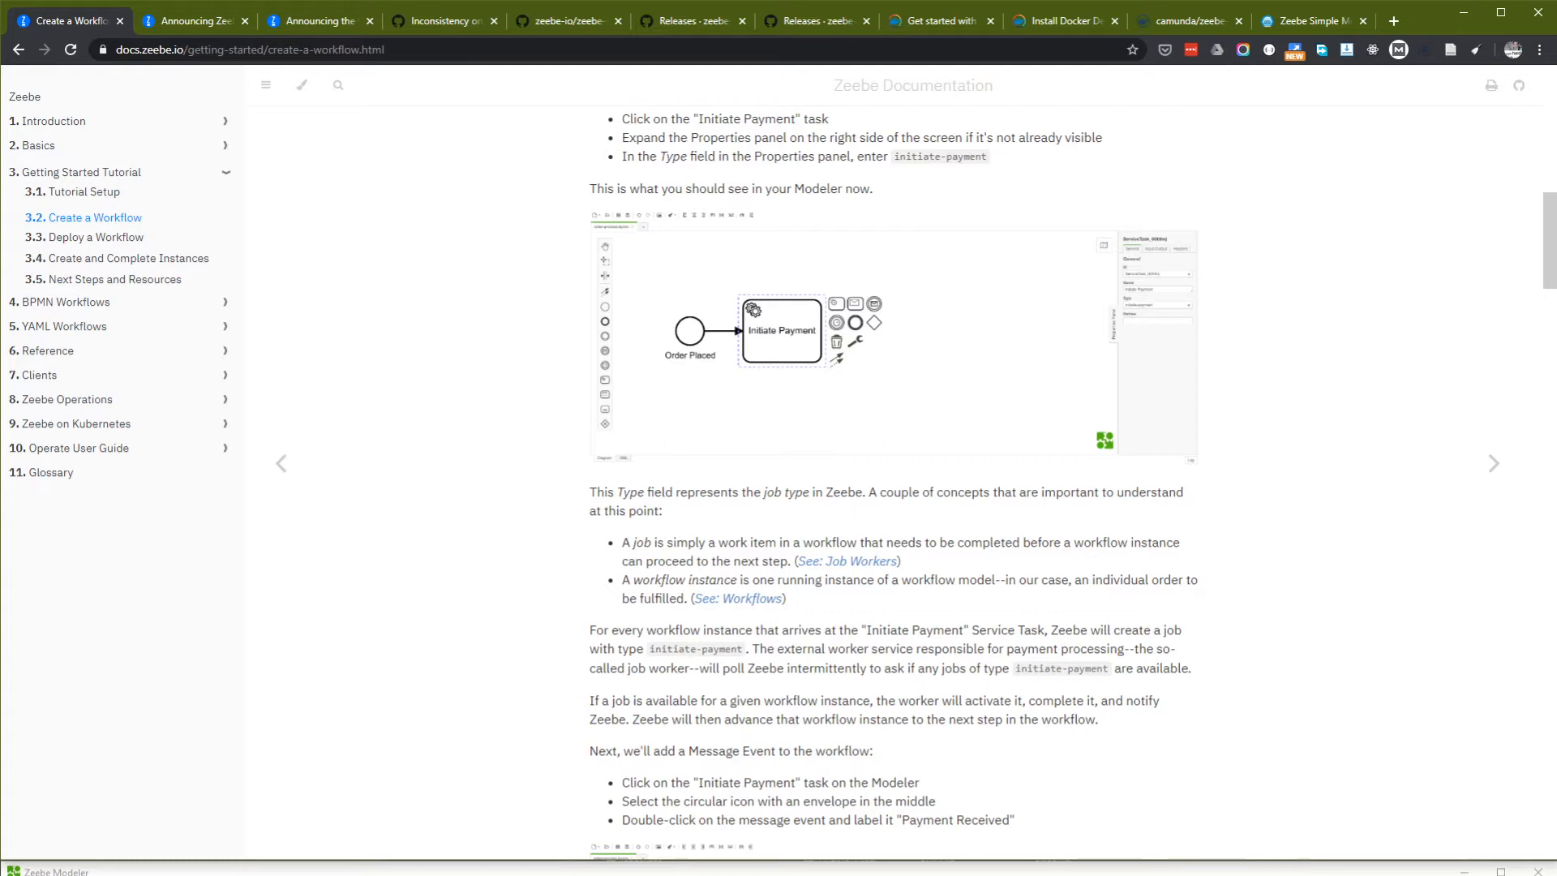
key(alt+Tab)
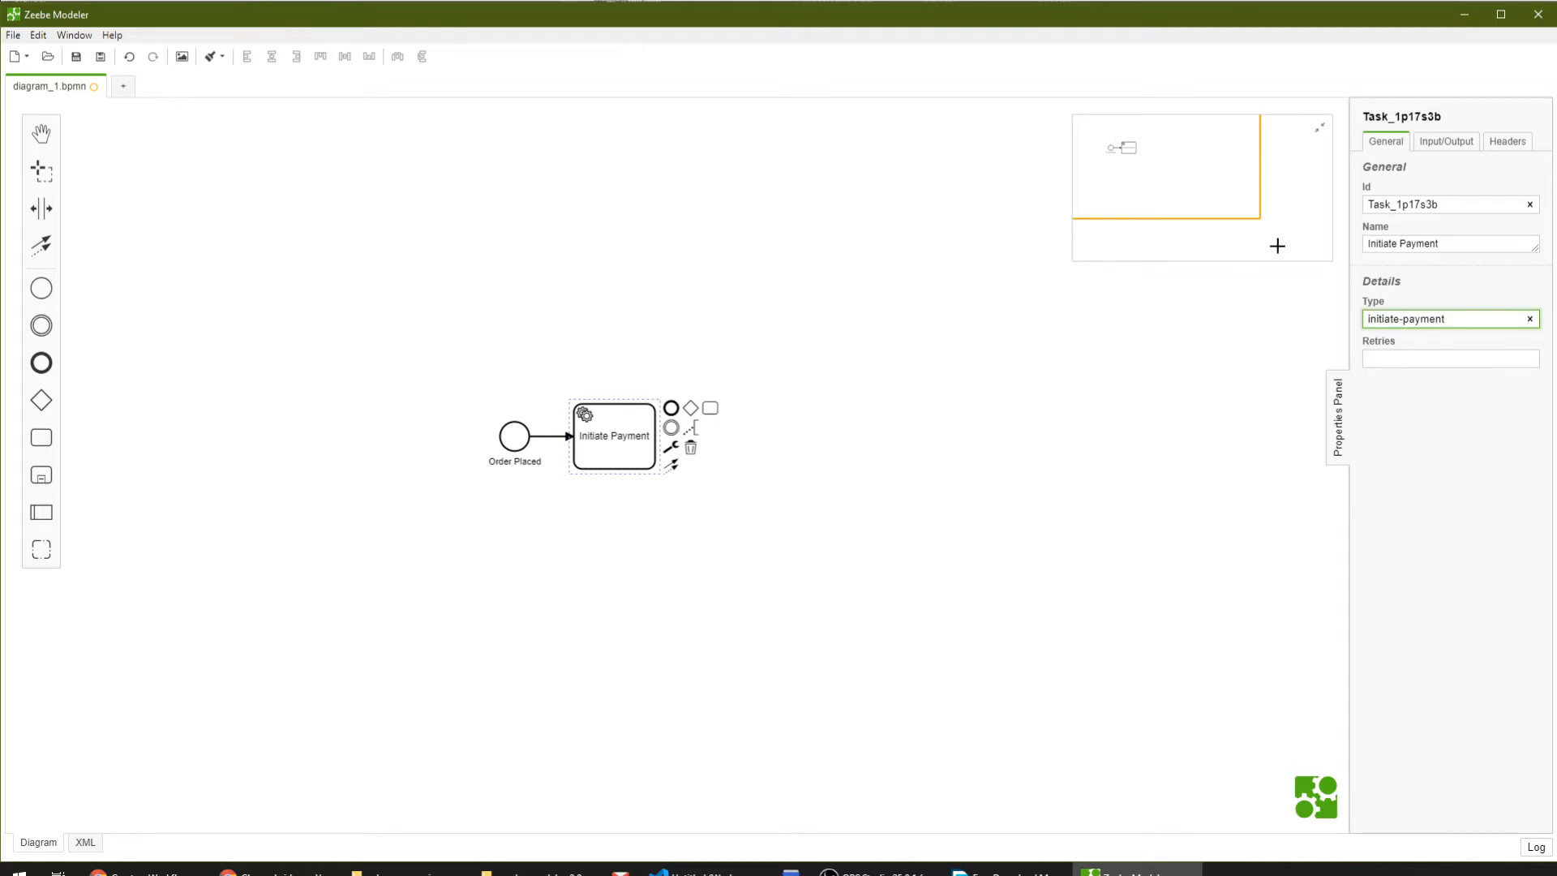
drag(1450, 319, 1332, 320)
Switch to the browser docs and read the job worker explanation and the instructions for adding a message event.
key(alt+Tab)
scroll(534, 414, down, 3)
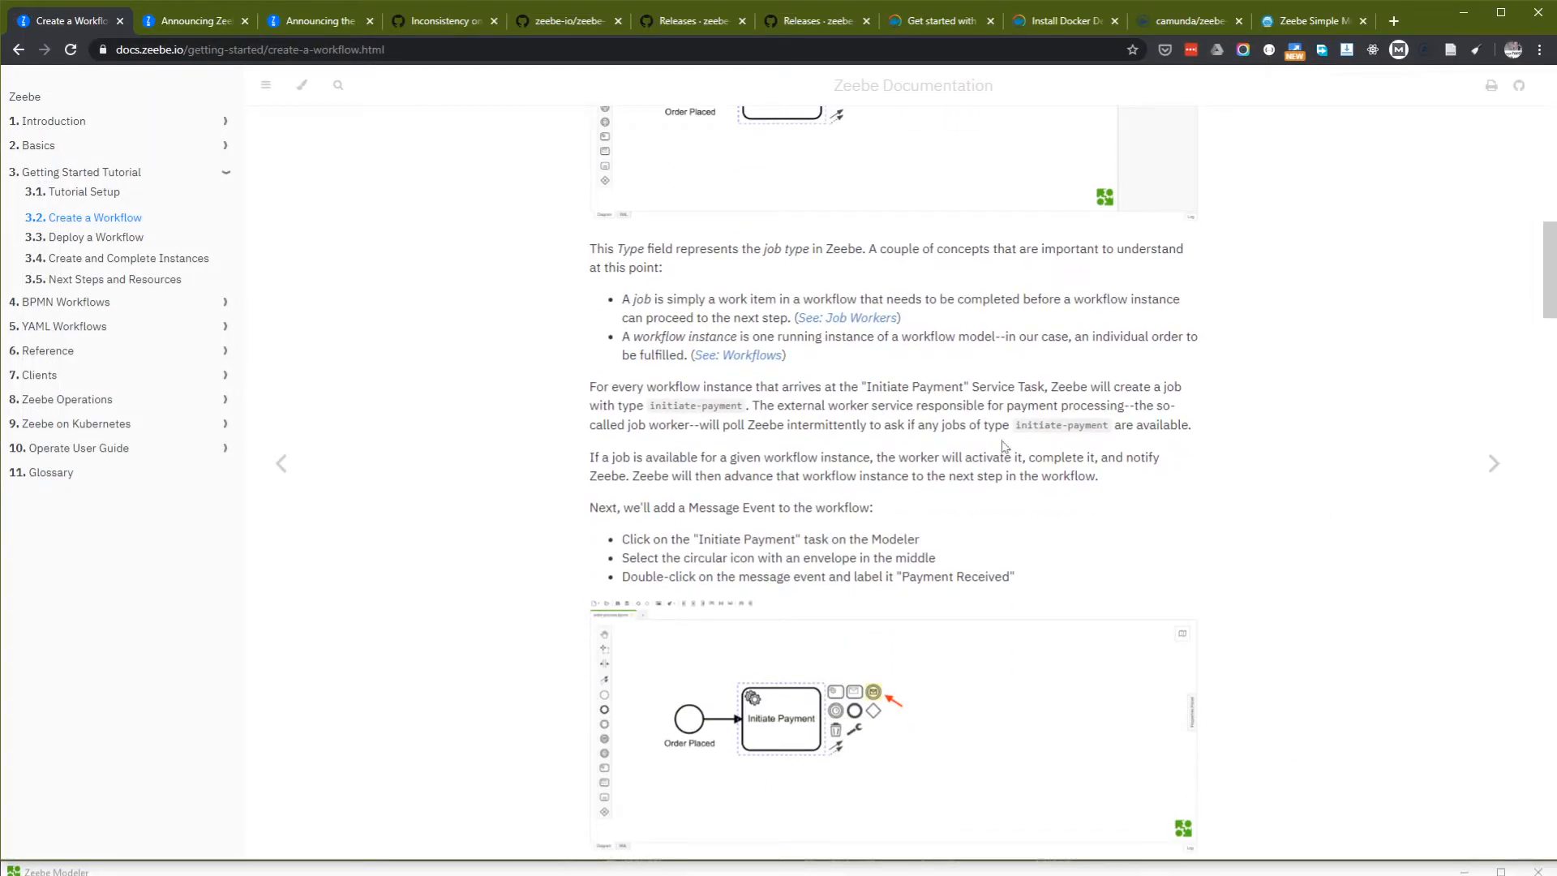
scroll(892, 482, down, 1)
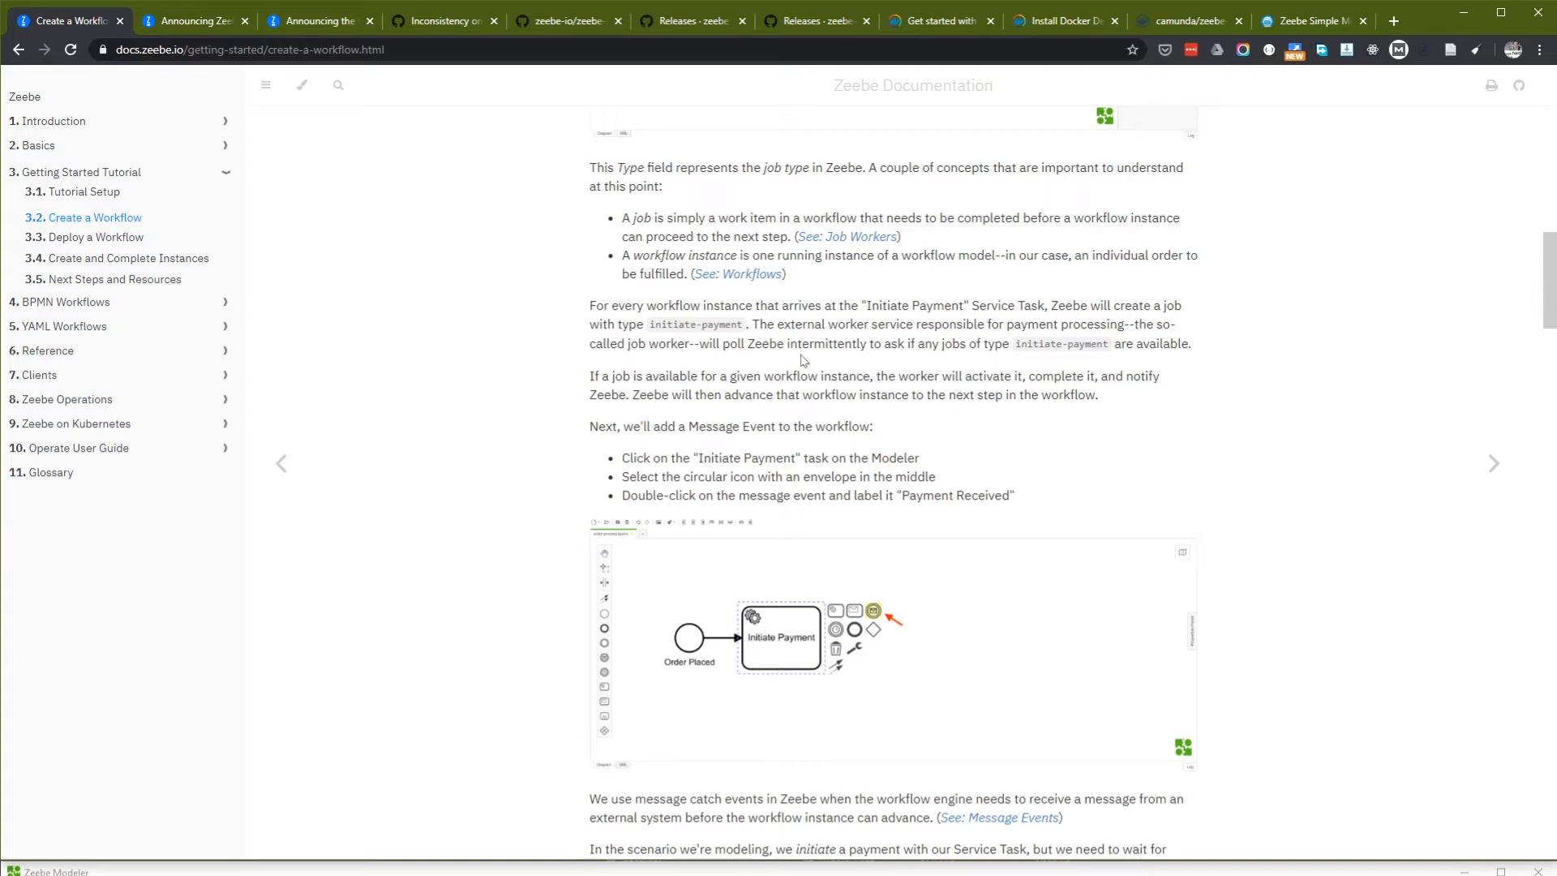
scroll(803, 360, down, 3)
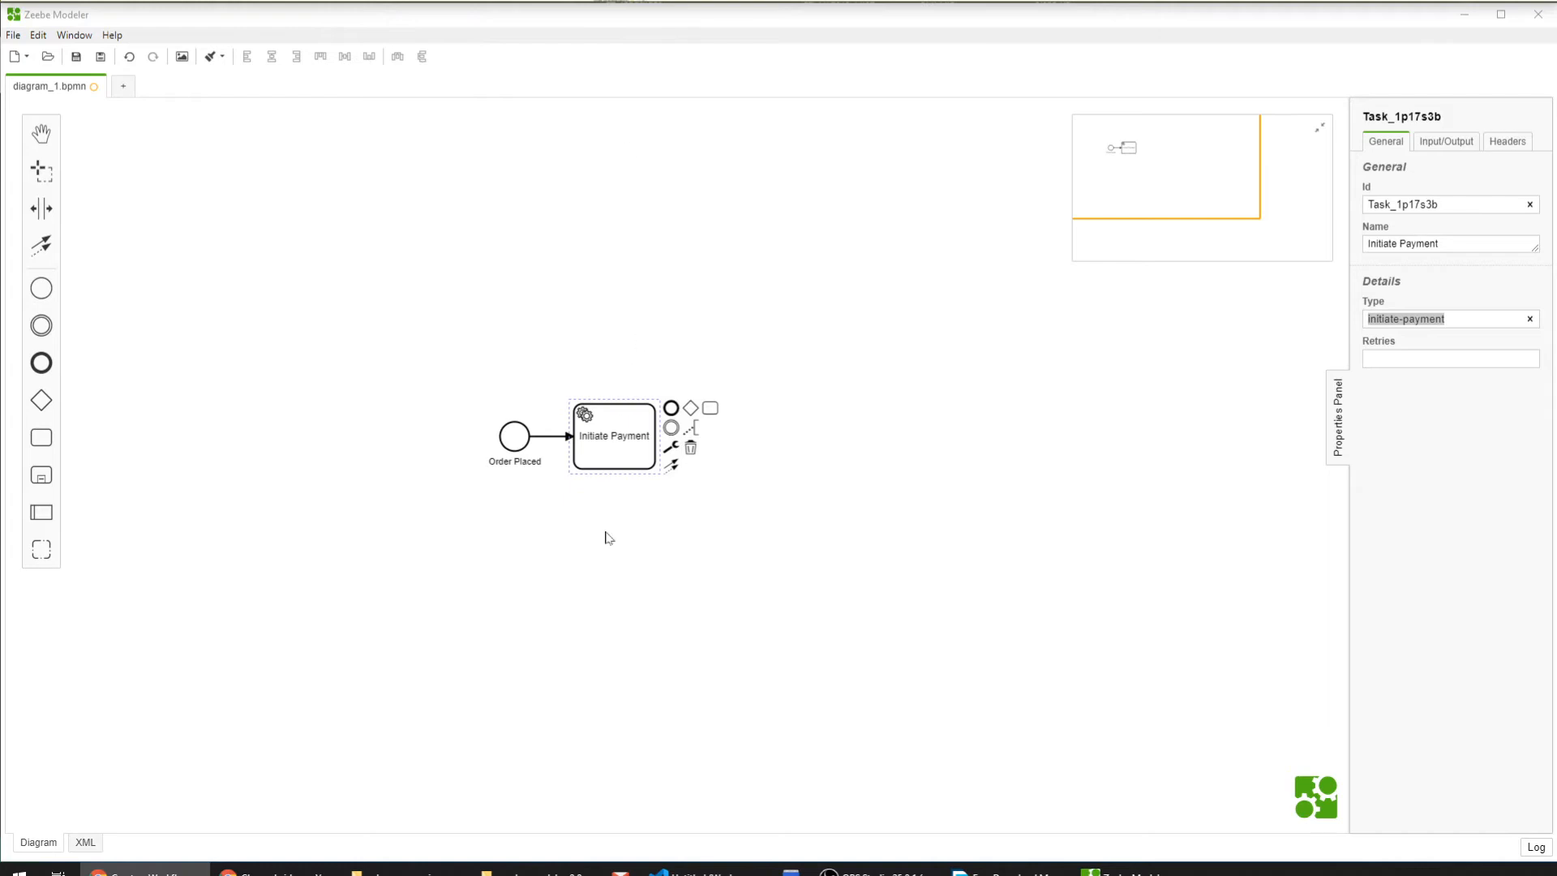
In Zeebe Modeler, append an intermediate event to the Initiate Payment task and label it "Payment Received".
click(607, 482)
click(641, 440)
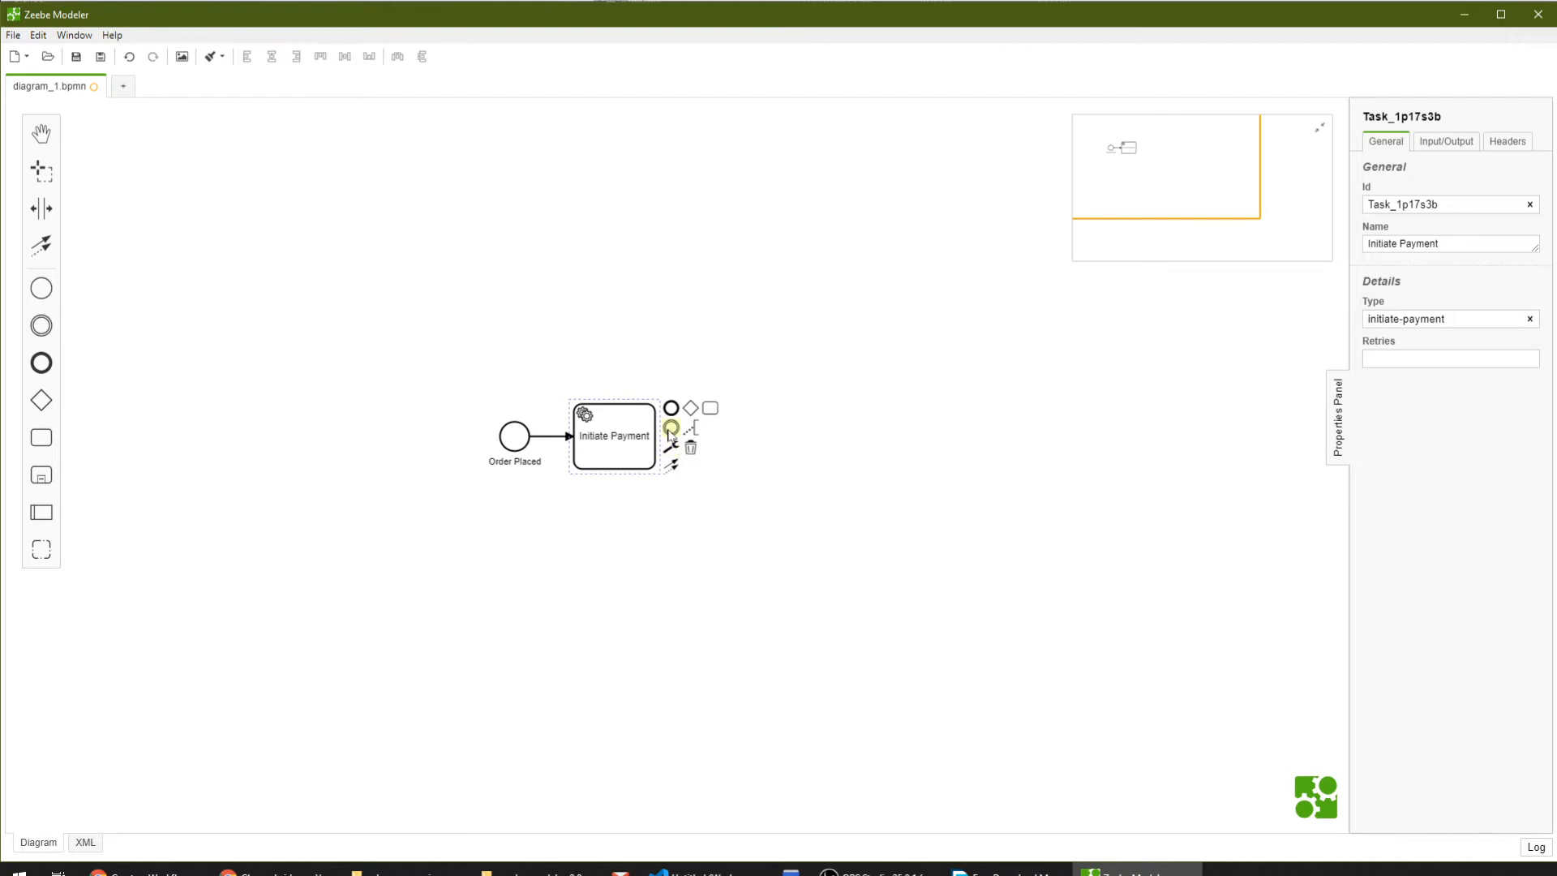
click(670, 427)
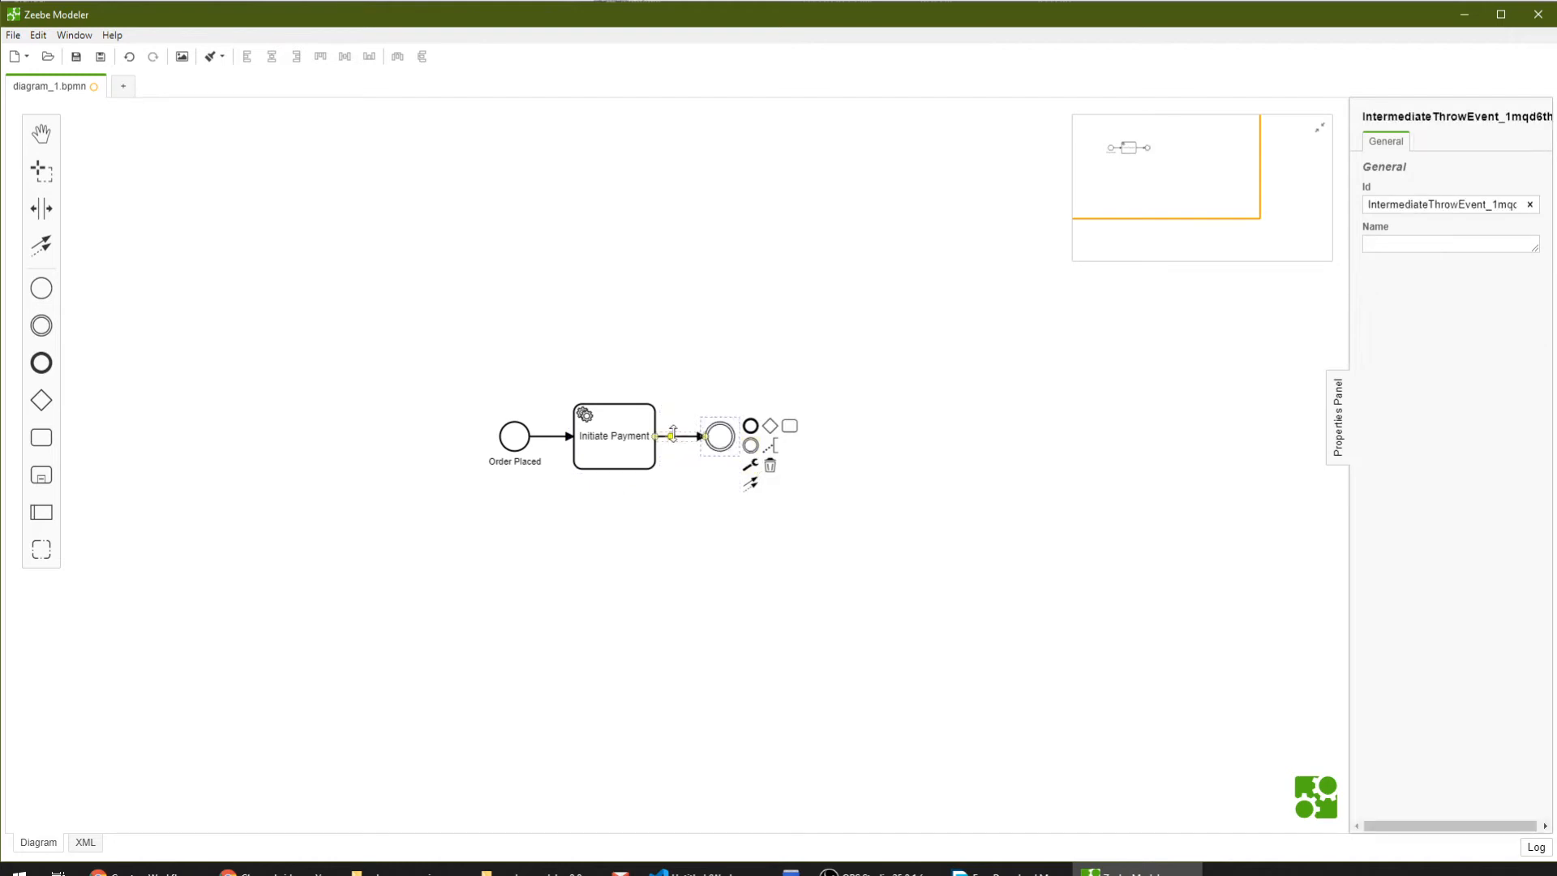
double_click(724, 444)
text(Payment Received)
click(720, 394)
Change the Payment Received event to a Message Intermediate Catch Event.
click(721, 440)
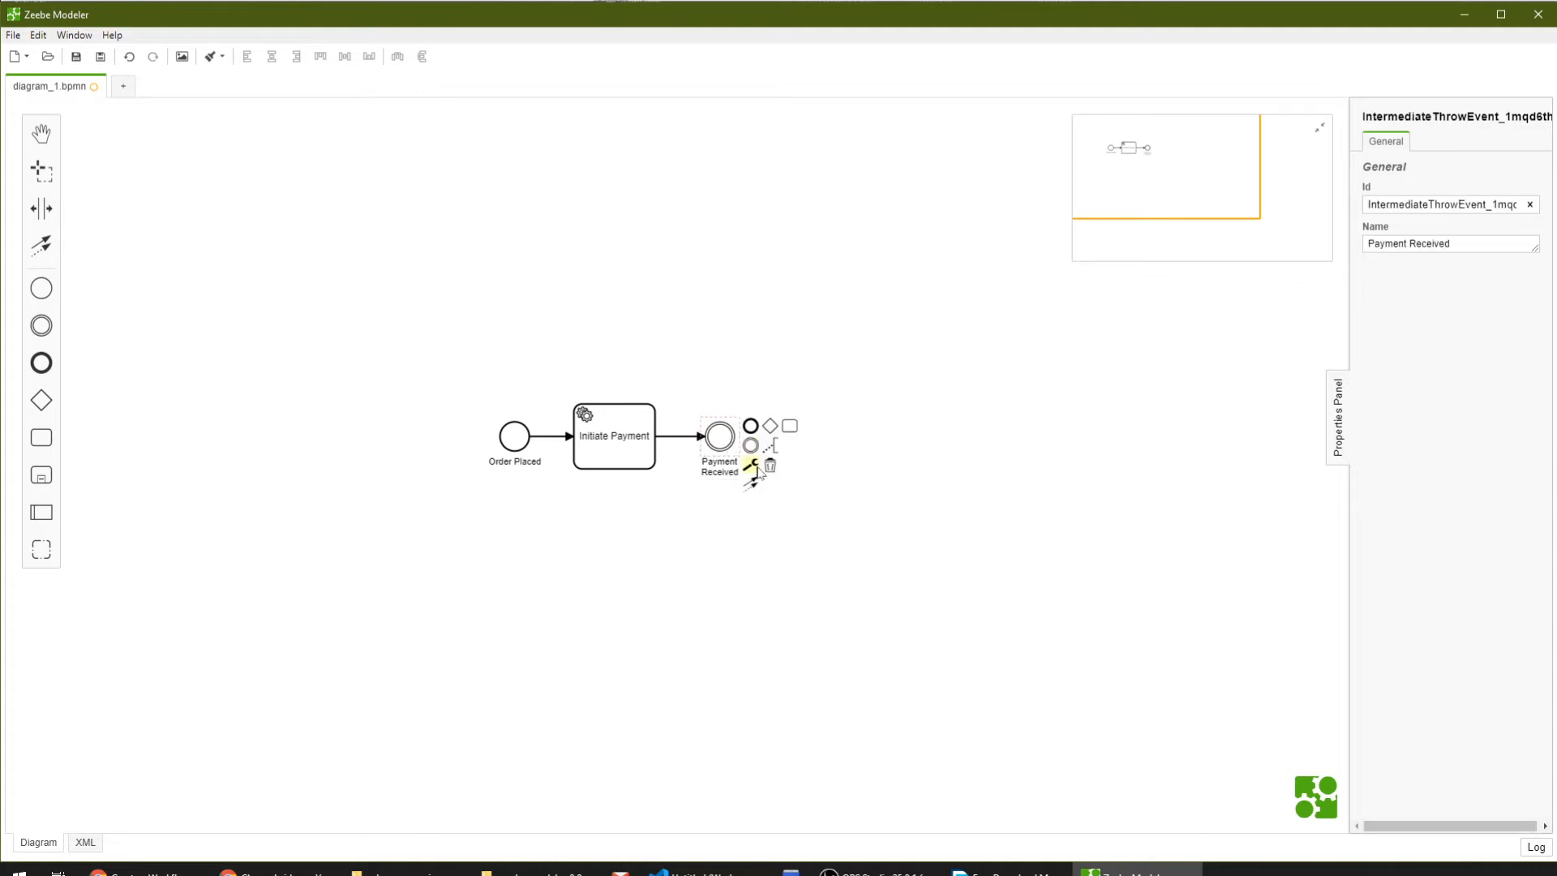
click(750, 465)
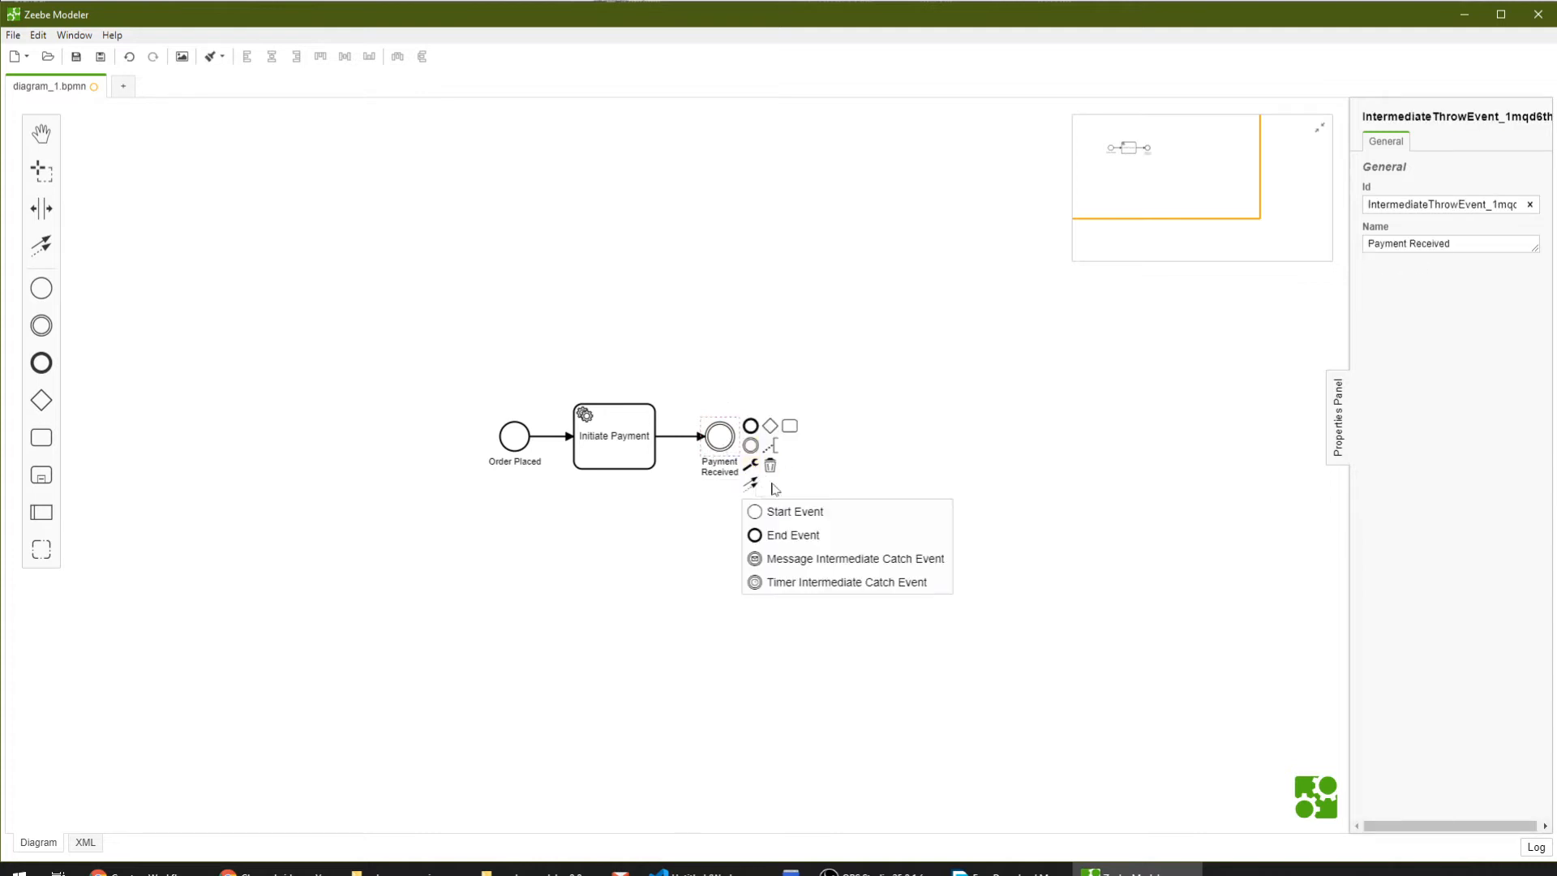
click(843, 565)
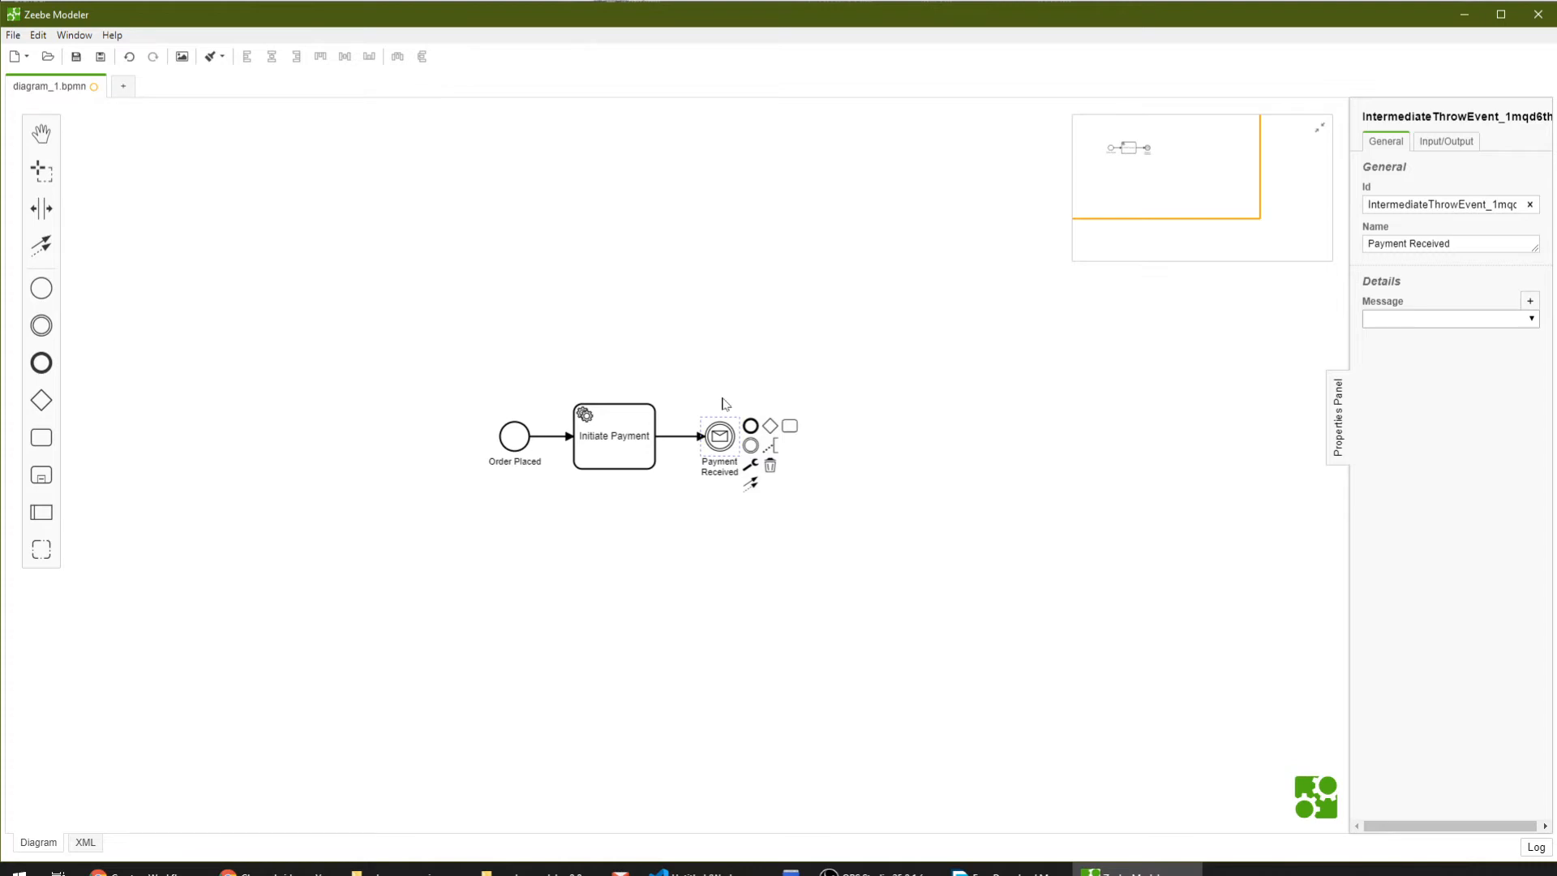
Switch to the browser docs, enlarge the page to 150%, and read the message correlation instructions for the Payment Received event.
key(alt+Tab)
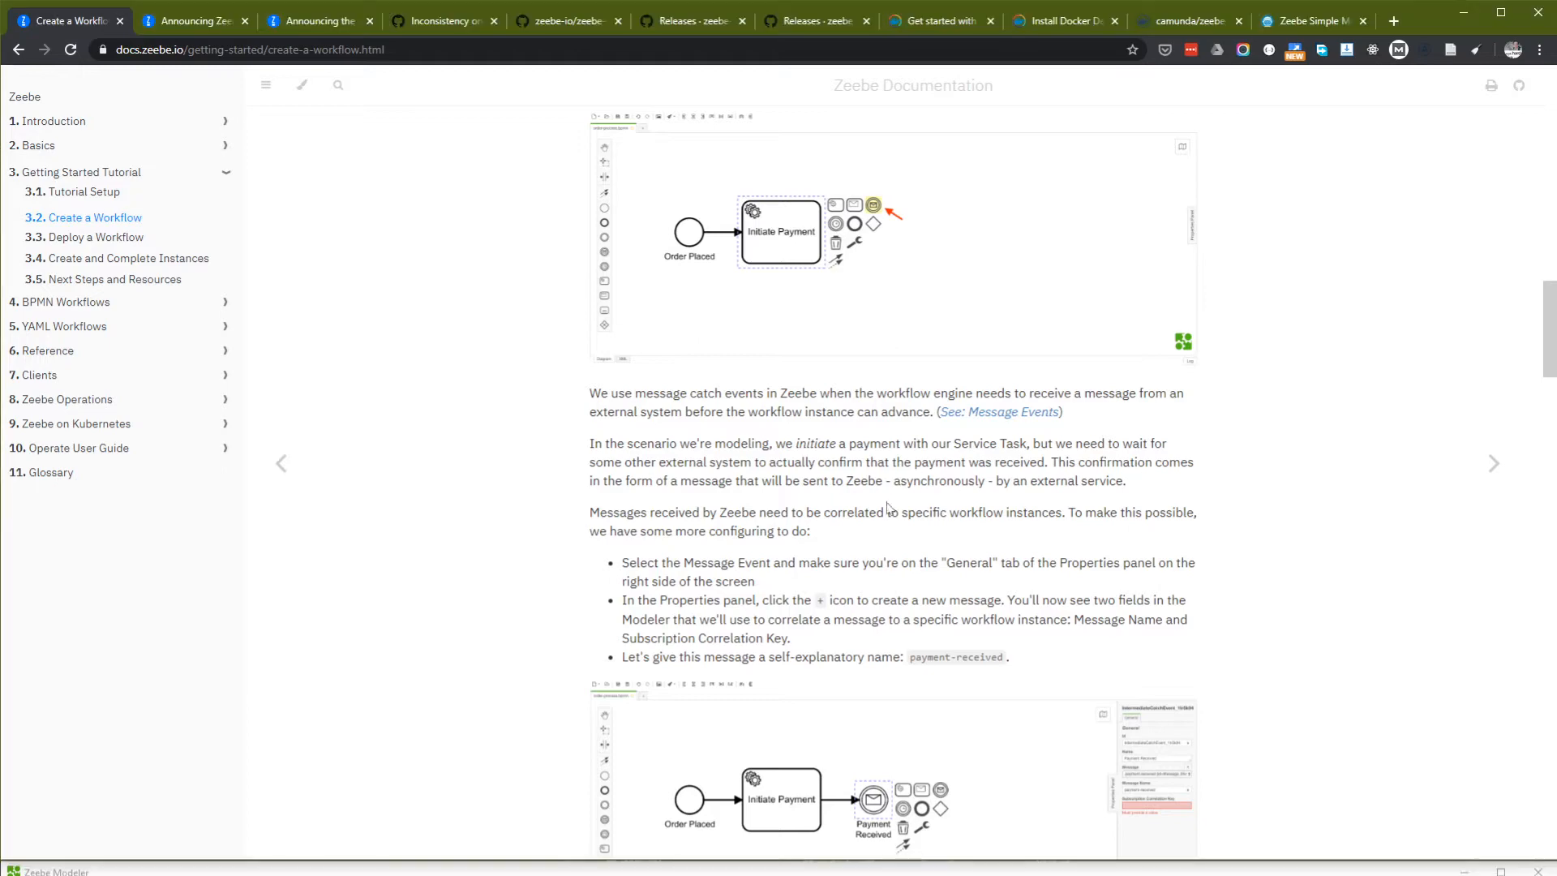
key(ctrl+plus)
key(ctrl+plus)
key(ctrl+plus)
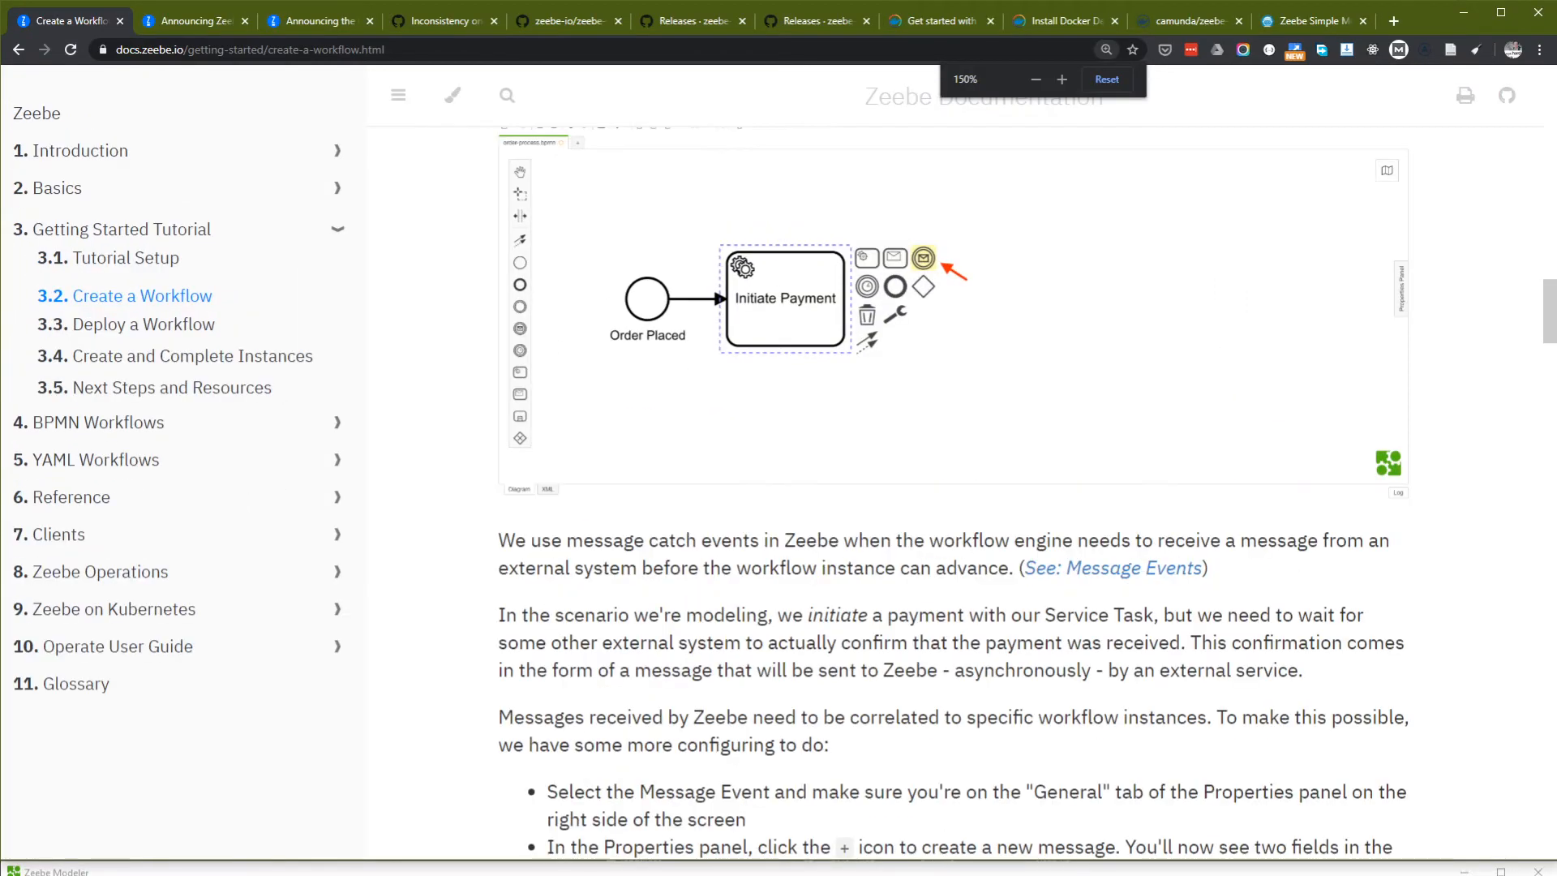
scroll(954, 494, down, 3)
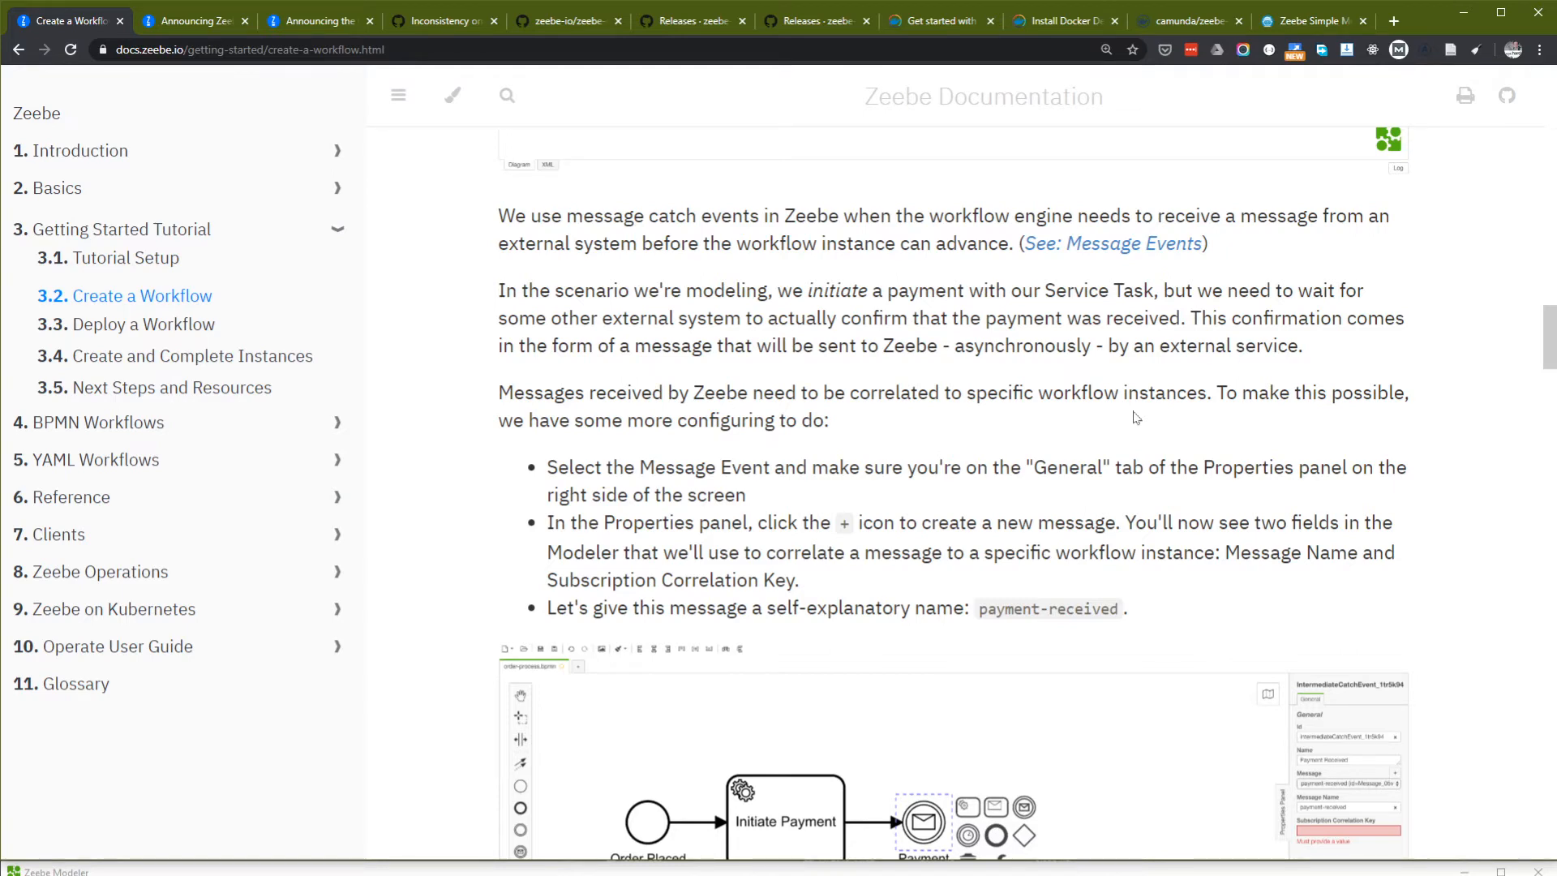
scroll(1136, 417, down, 1)
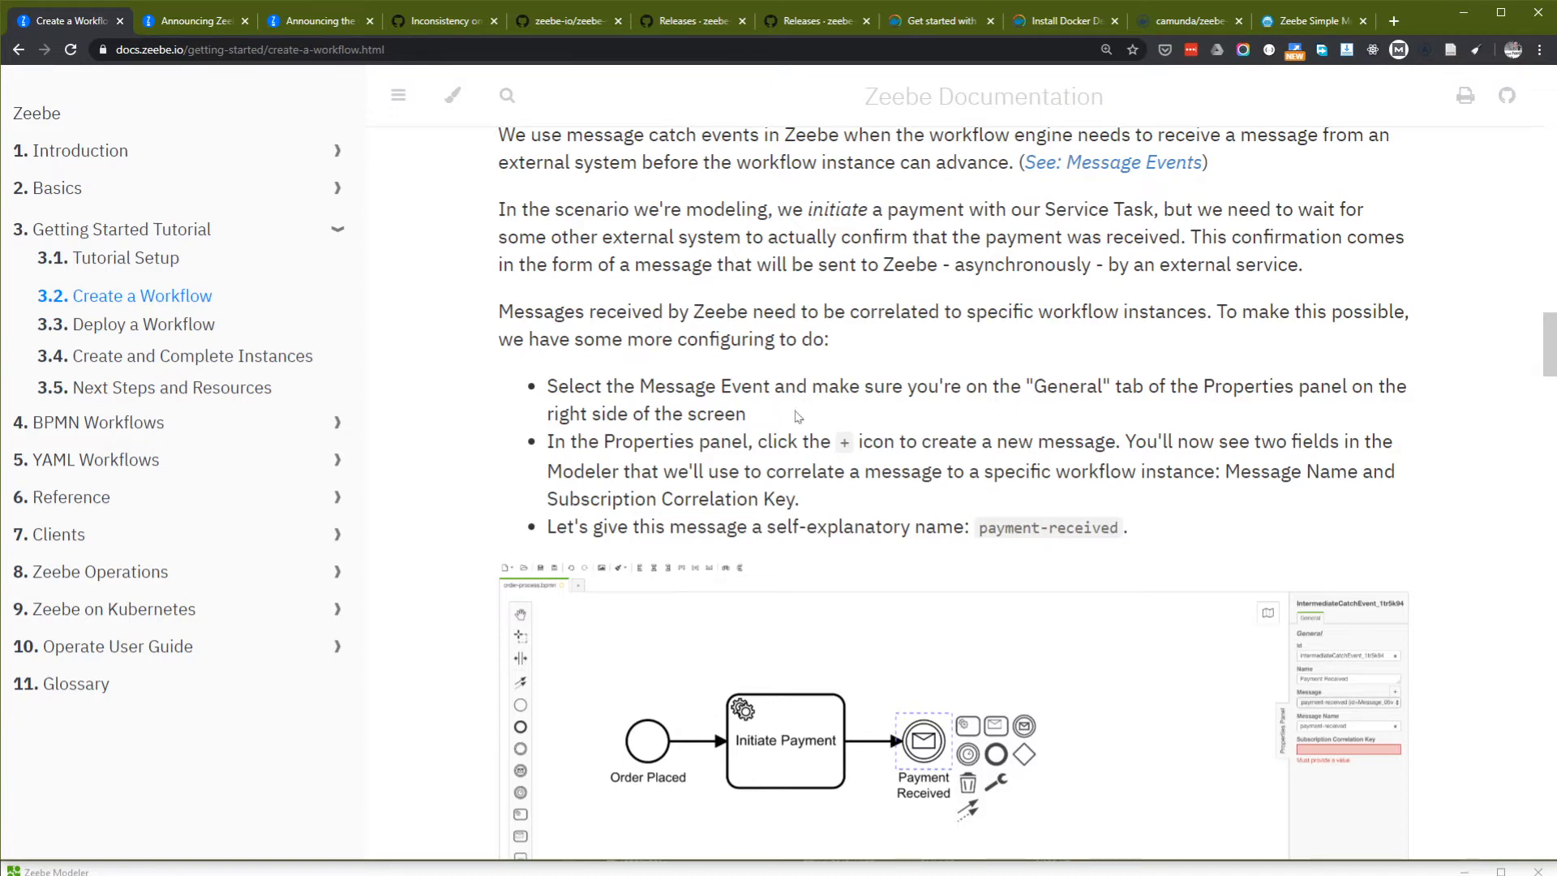
scroll(878, 438, down, 1)
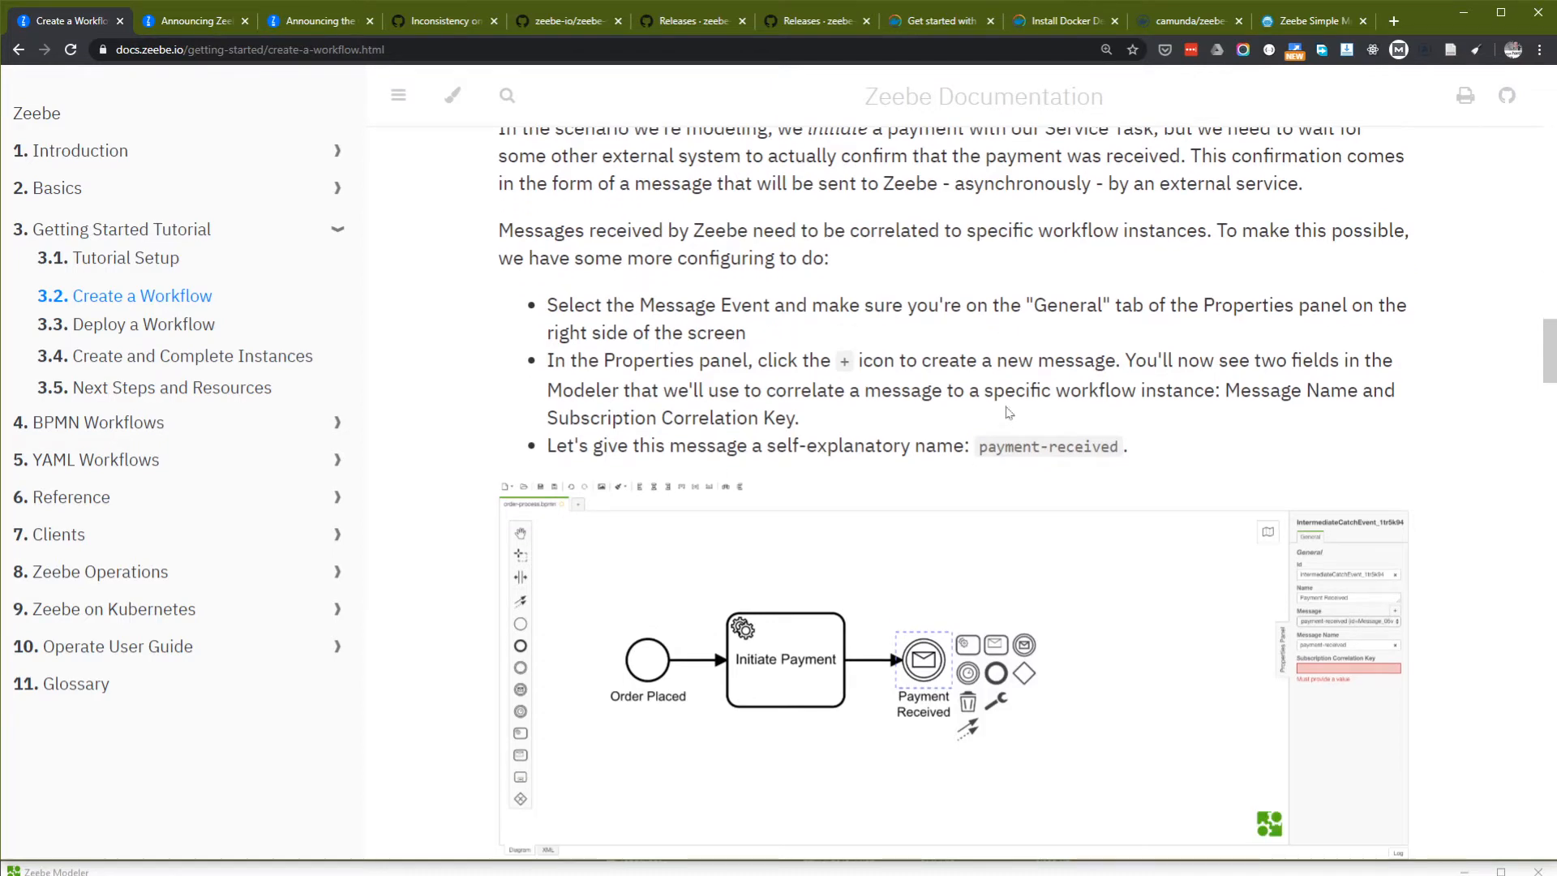
scroll(1009, 413, up, 1)
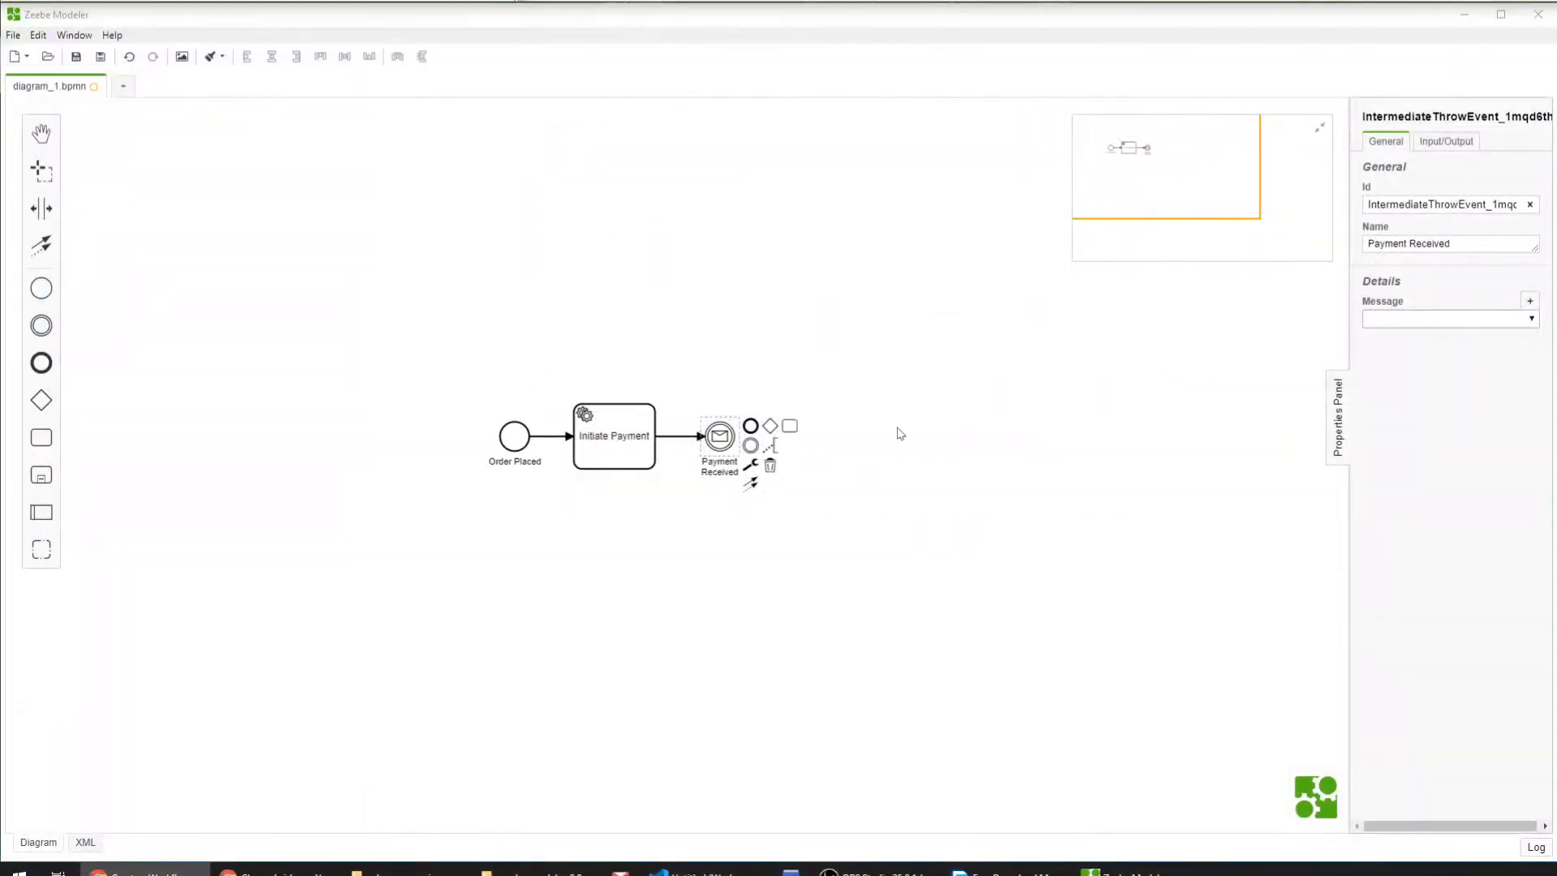
Create a message named "payment-received" for the Payment Received event and set its subscription correlation key to "orderId".
click(718, 439)
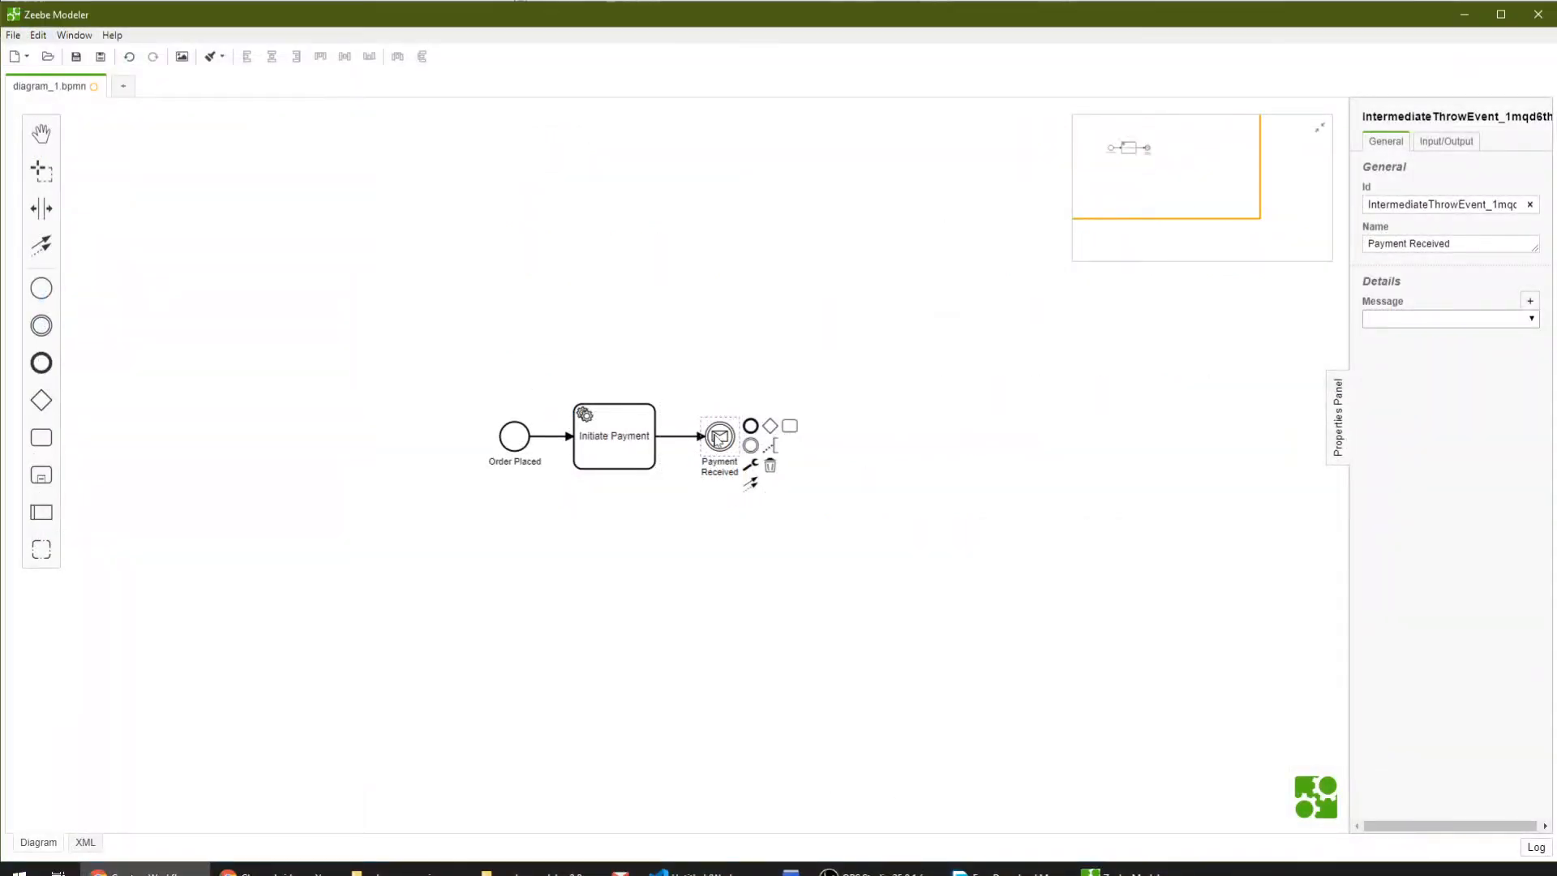
click(730, 445)
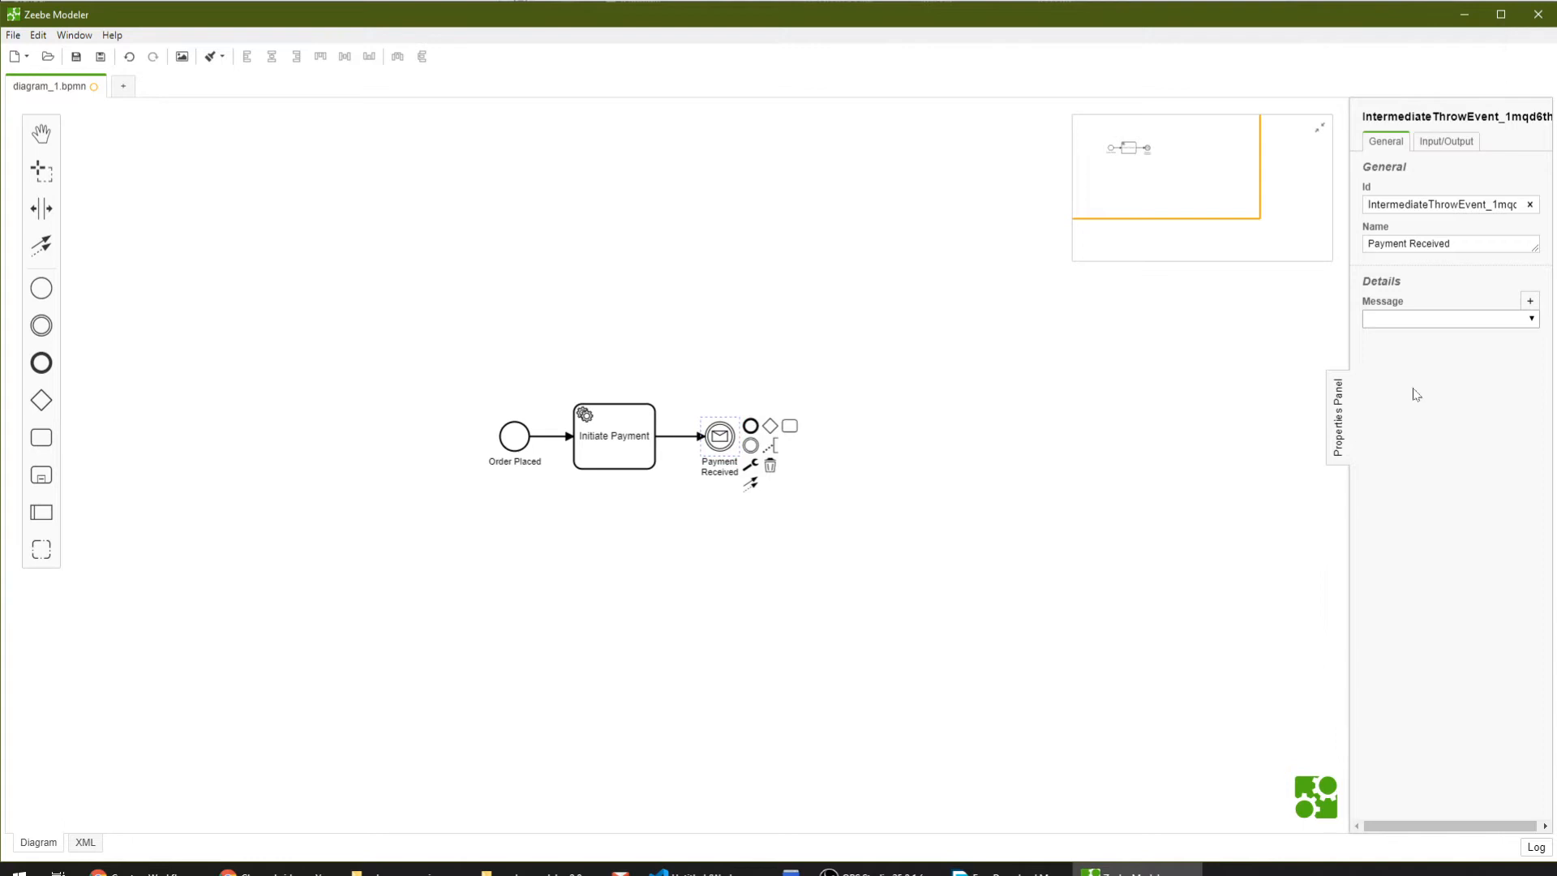
click(1530, 303)
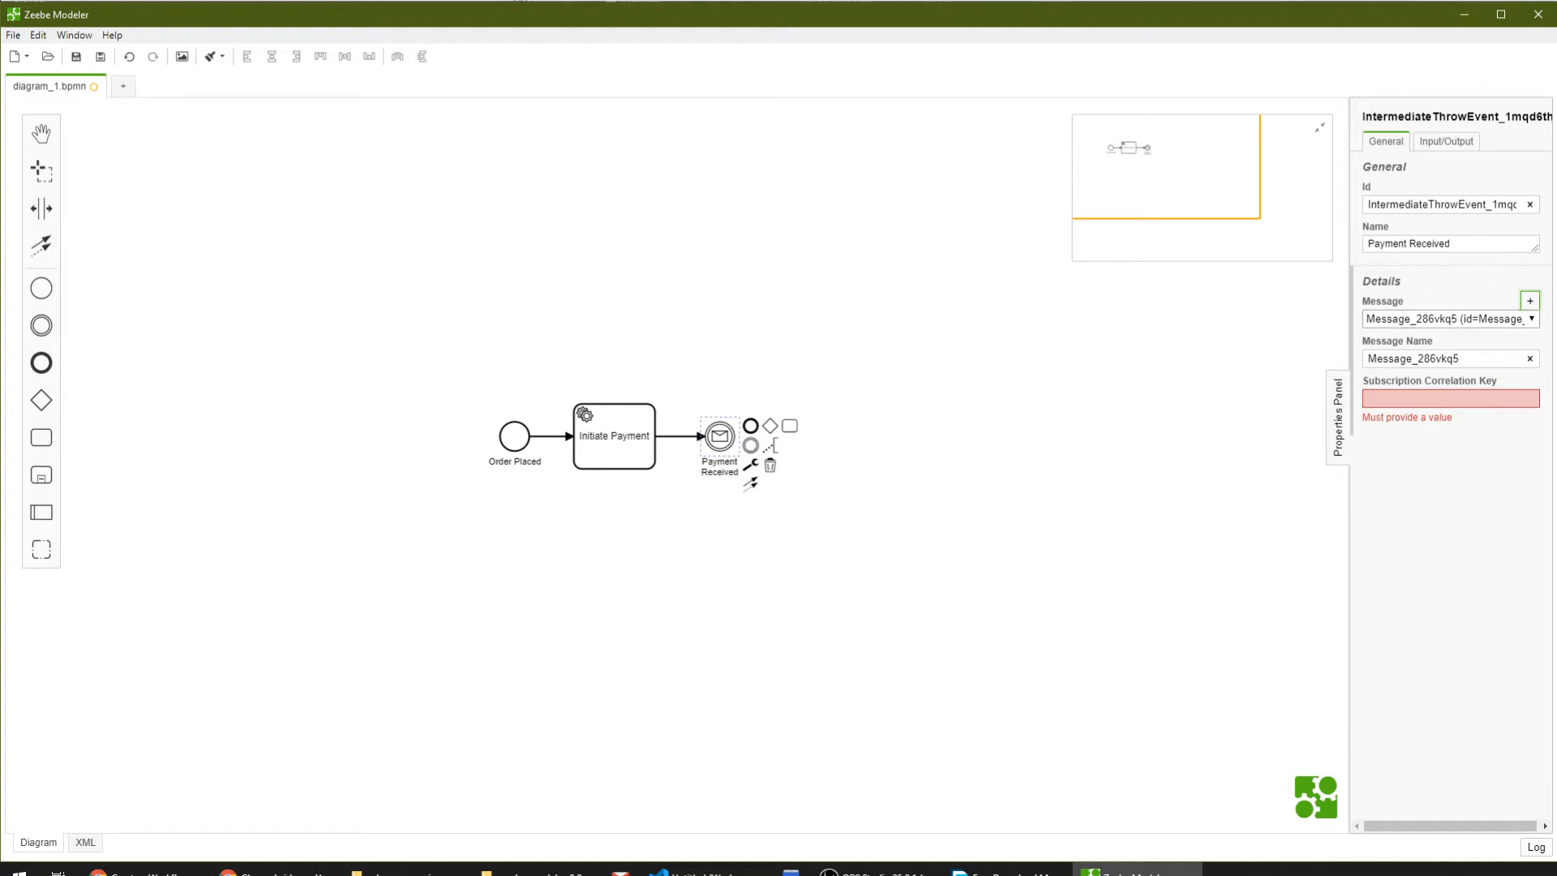
click(1469, 358)
key(ctrl+a)
text(payment-received)
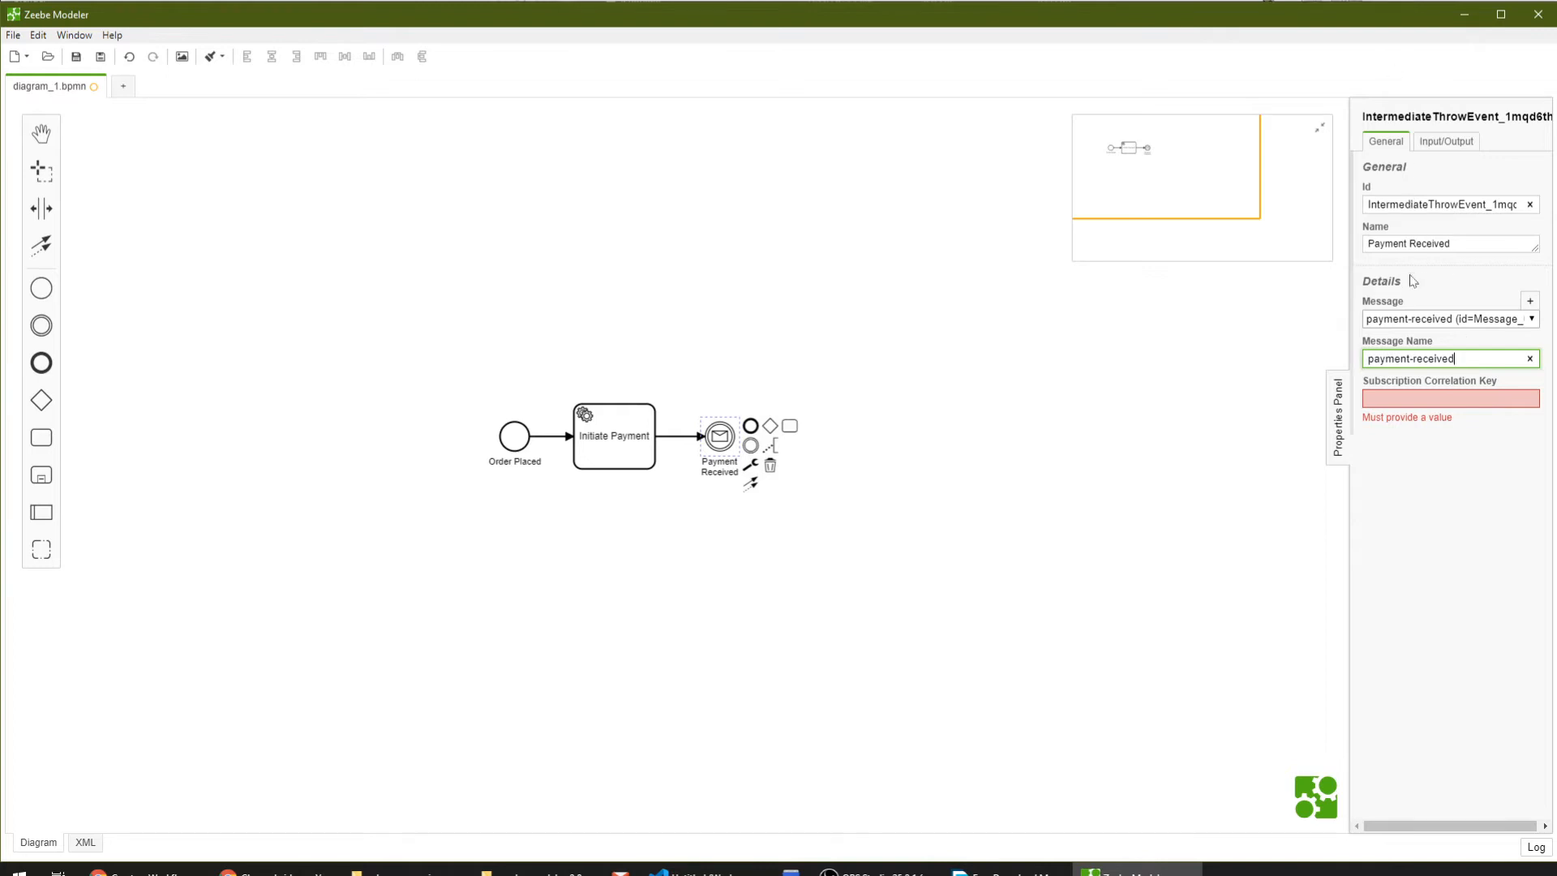
click(1427, 398)
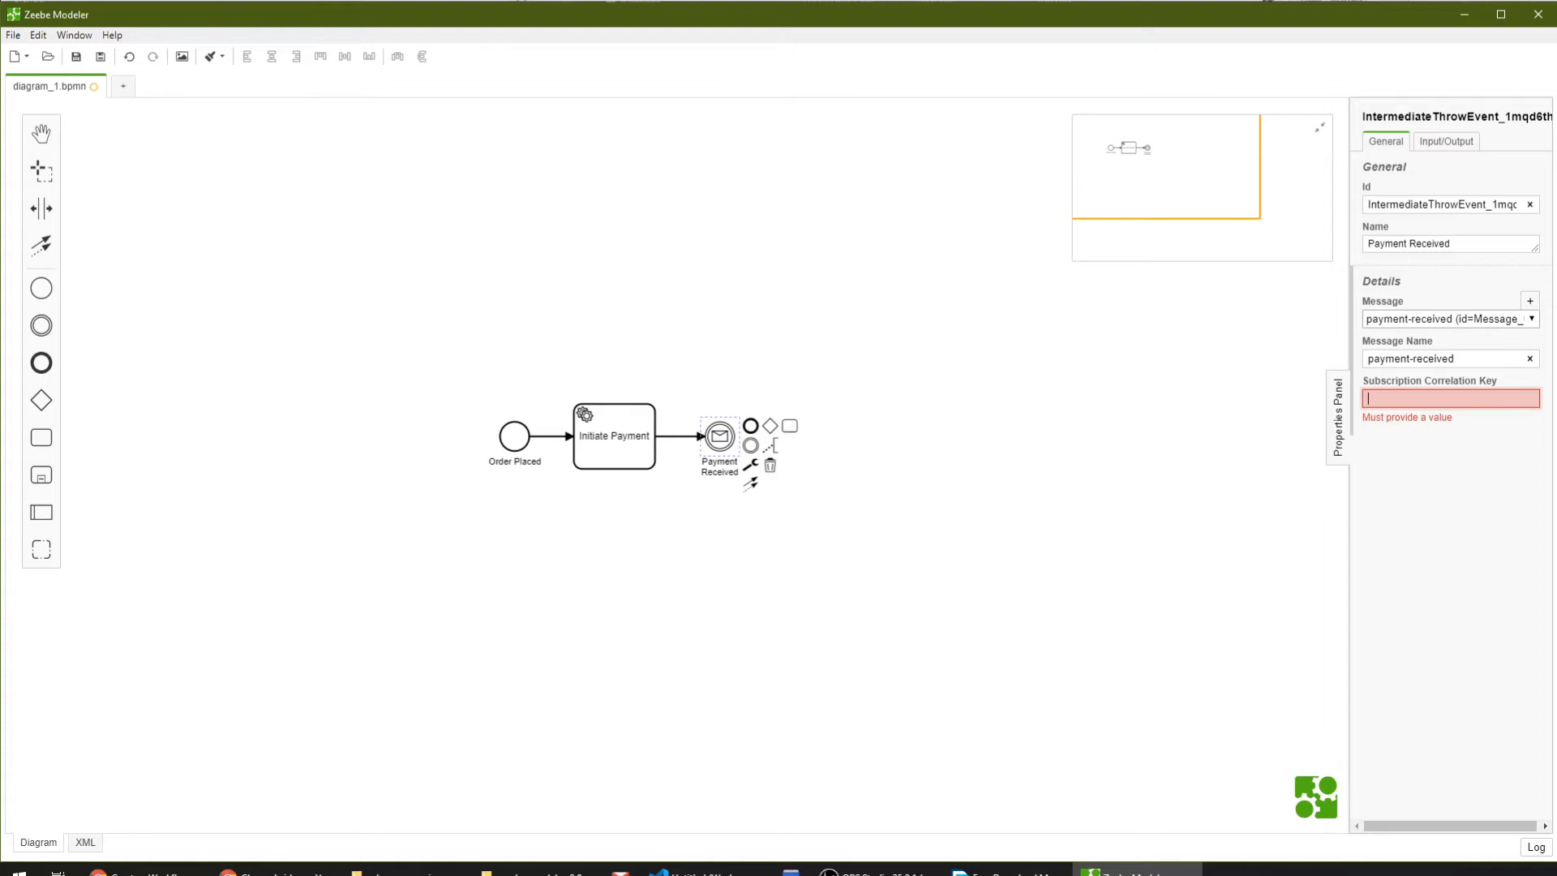
text(orderId)
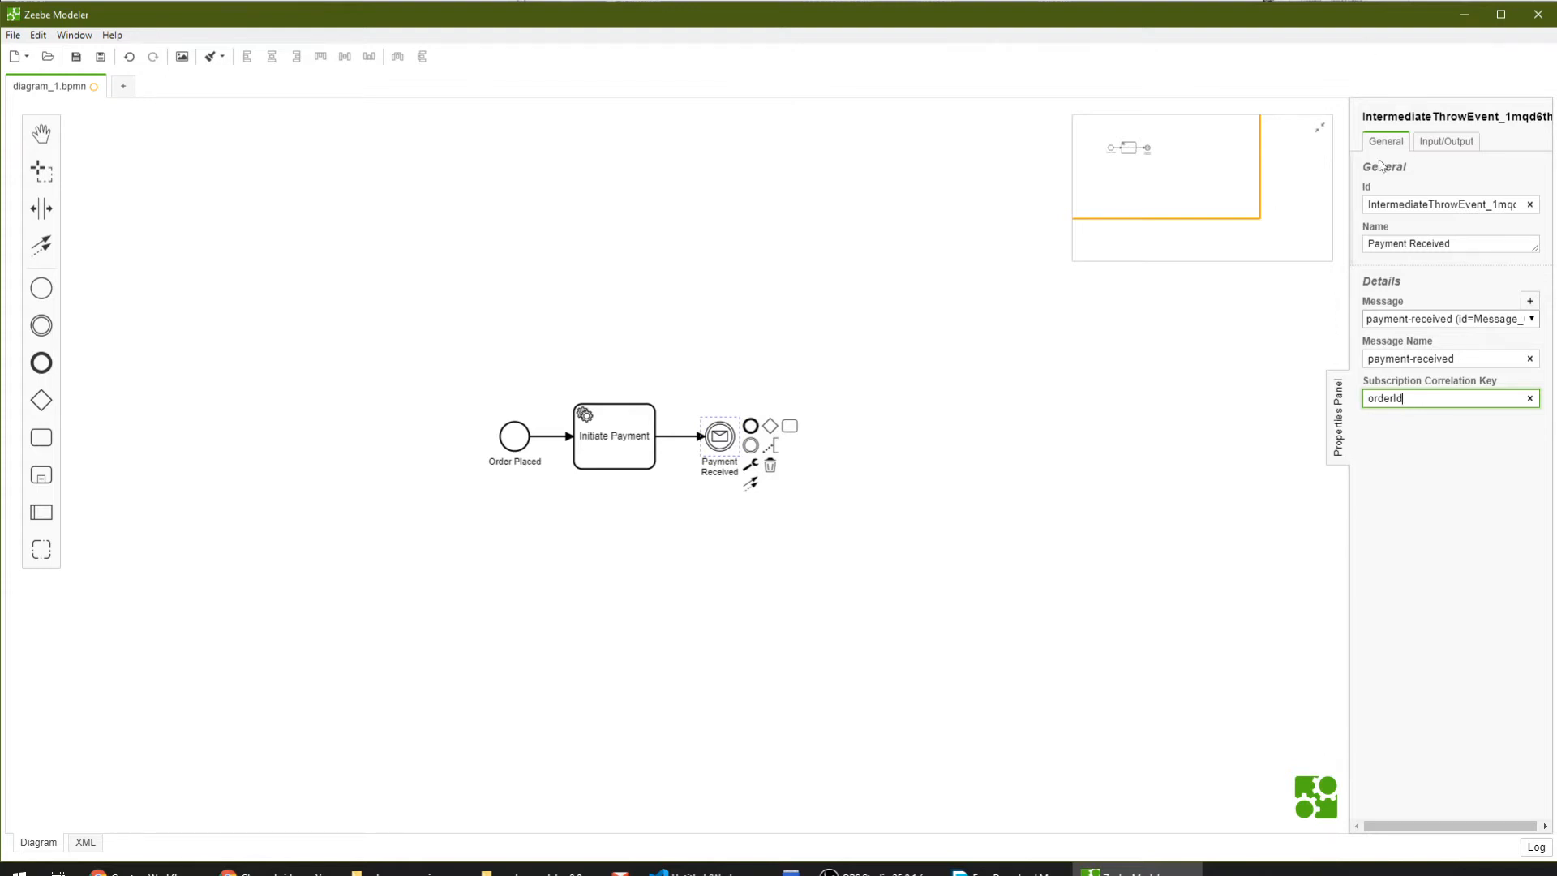
Switch to the browser docs and compare the correlation key setup with the tutorial's expected model.
key(alt+Tab)
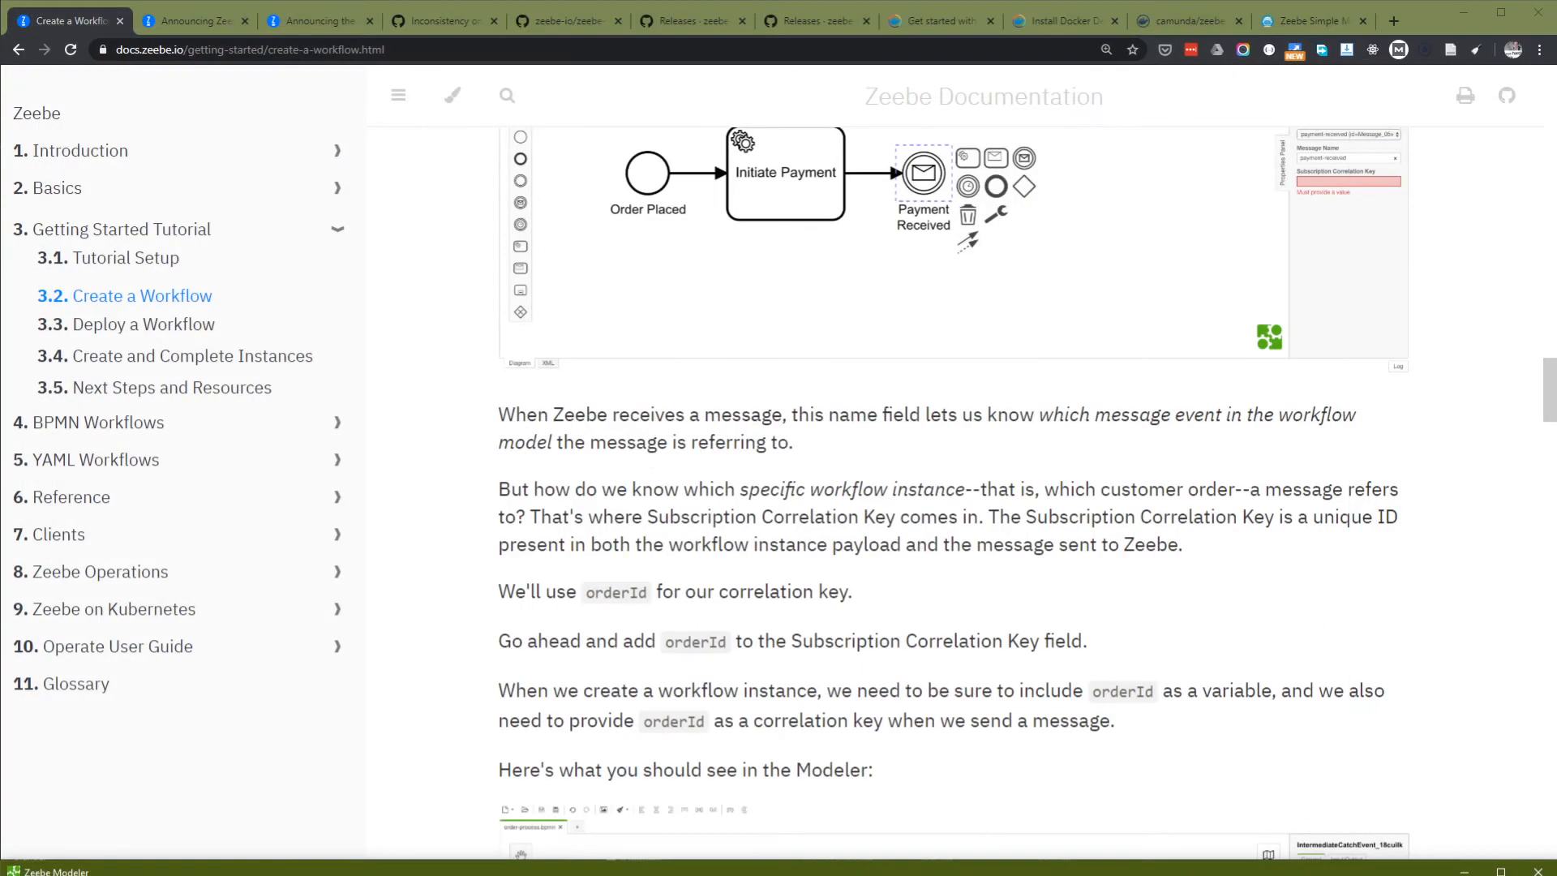
scroll(1106, 624, down, 2)
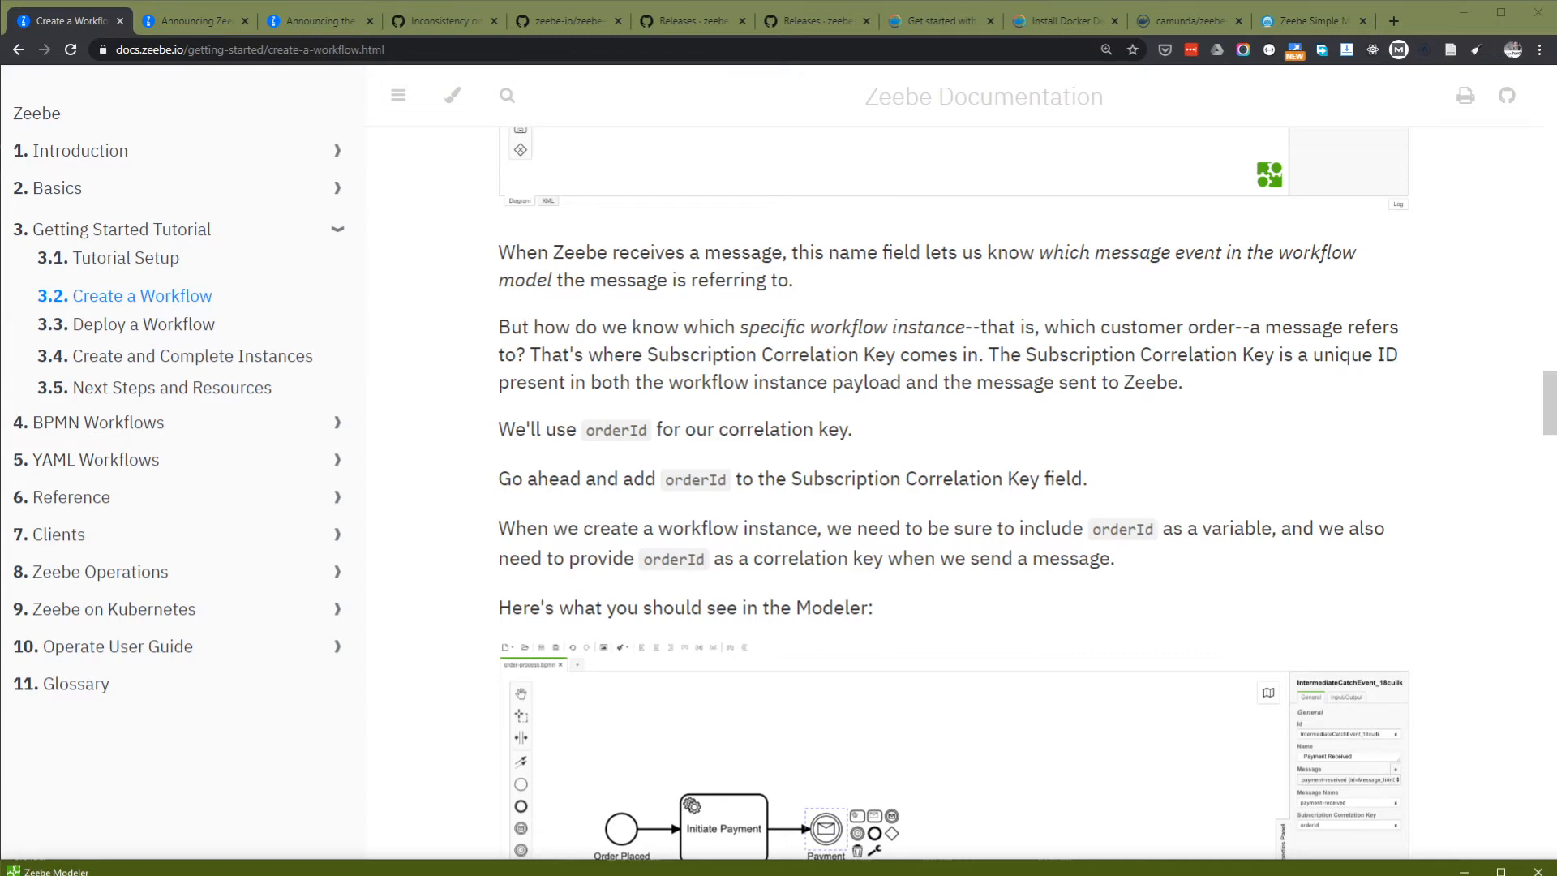
scroll(1132, 568, down, 4)
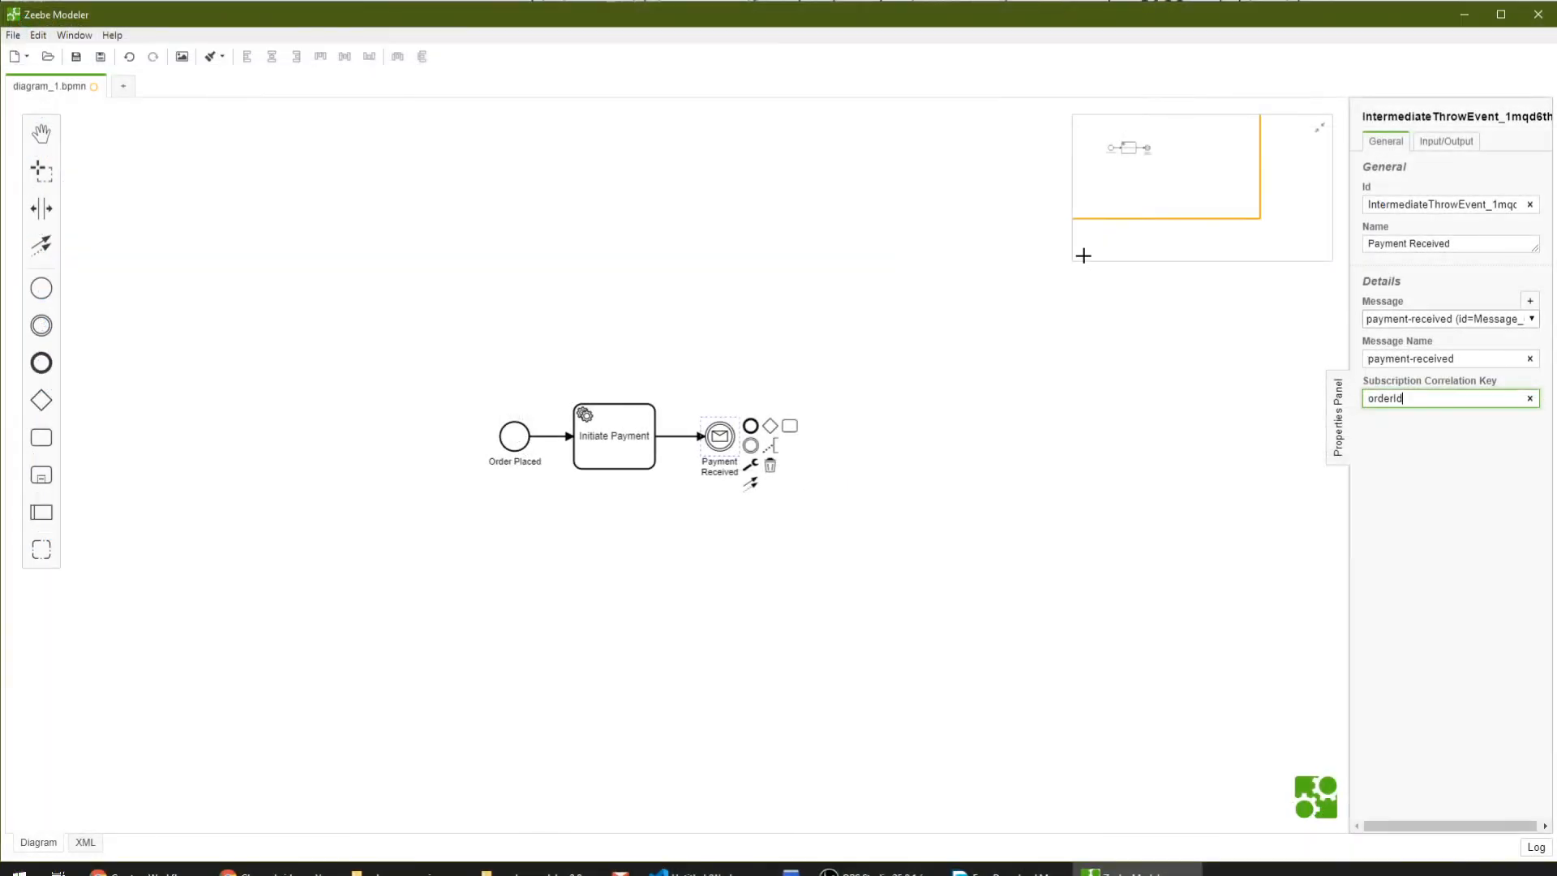
Return to Zeebe Modeler and enlarge the diagram, centring the whole process from Order Placed to Payment Received.
key(ctrl+plus)
key(ctrl+plus)
key(ctrl+plus)
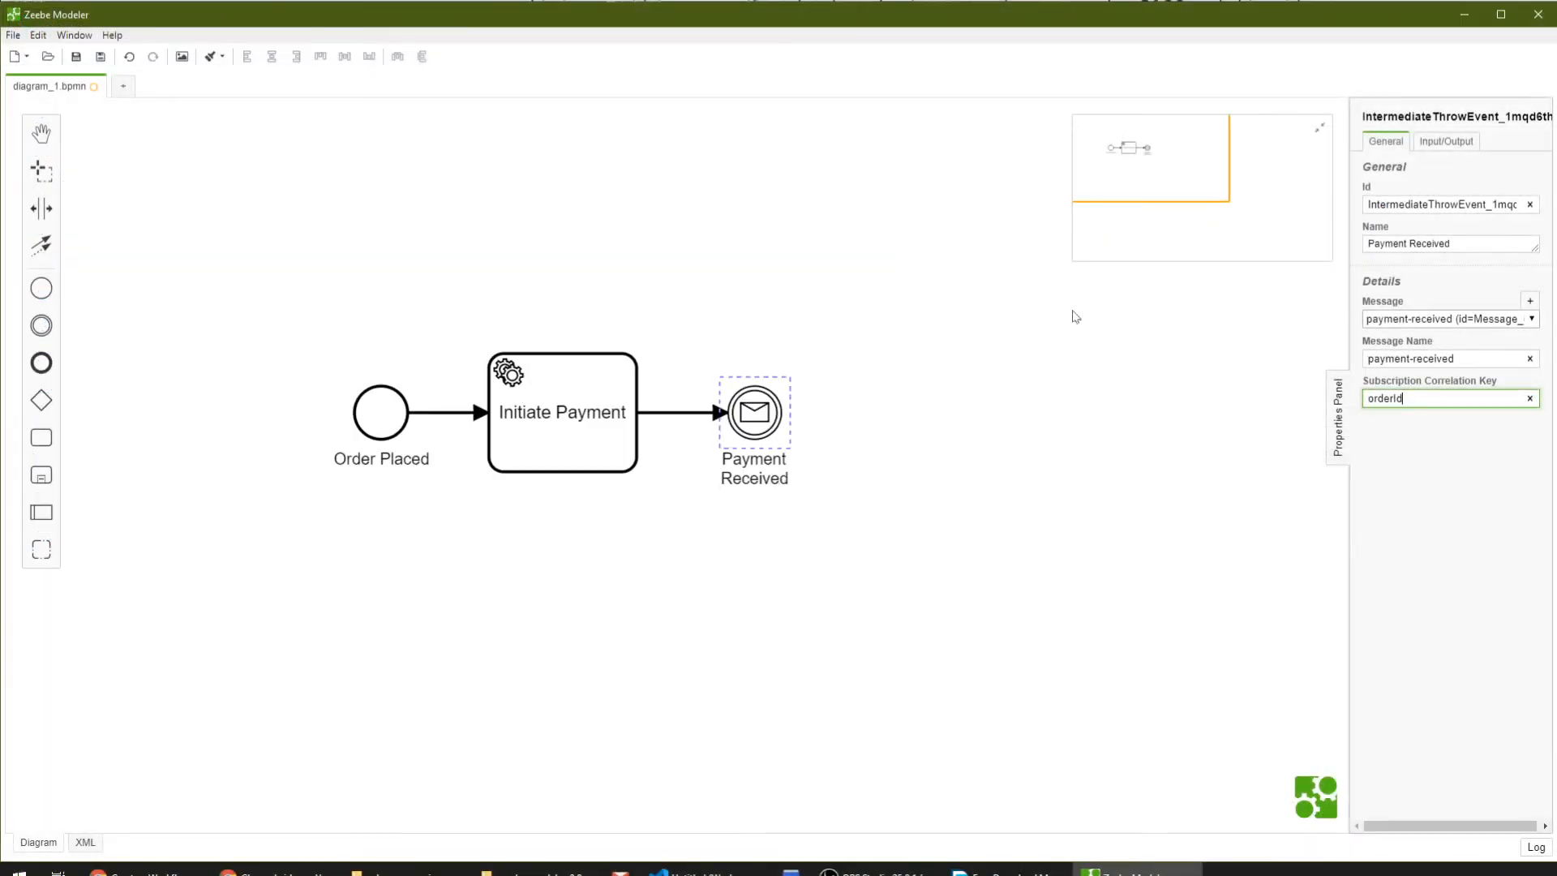
click(63, 35)
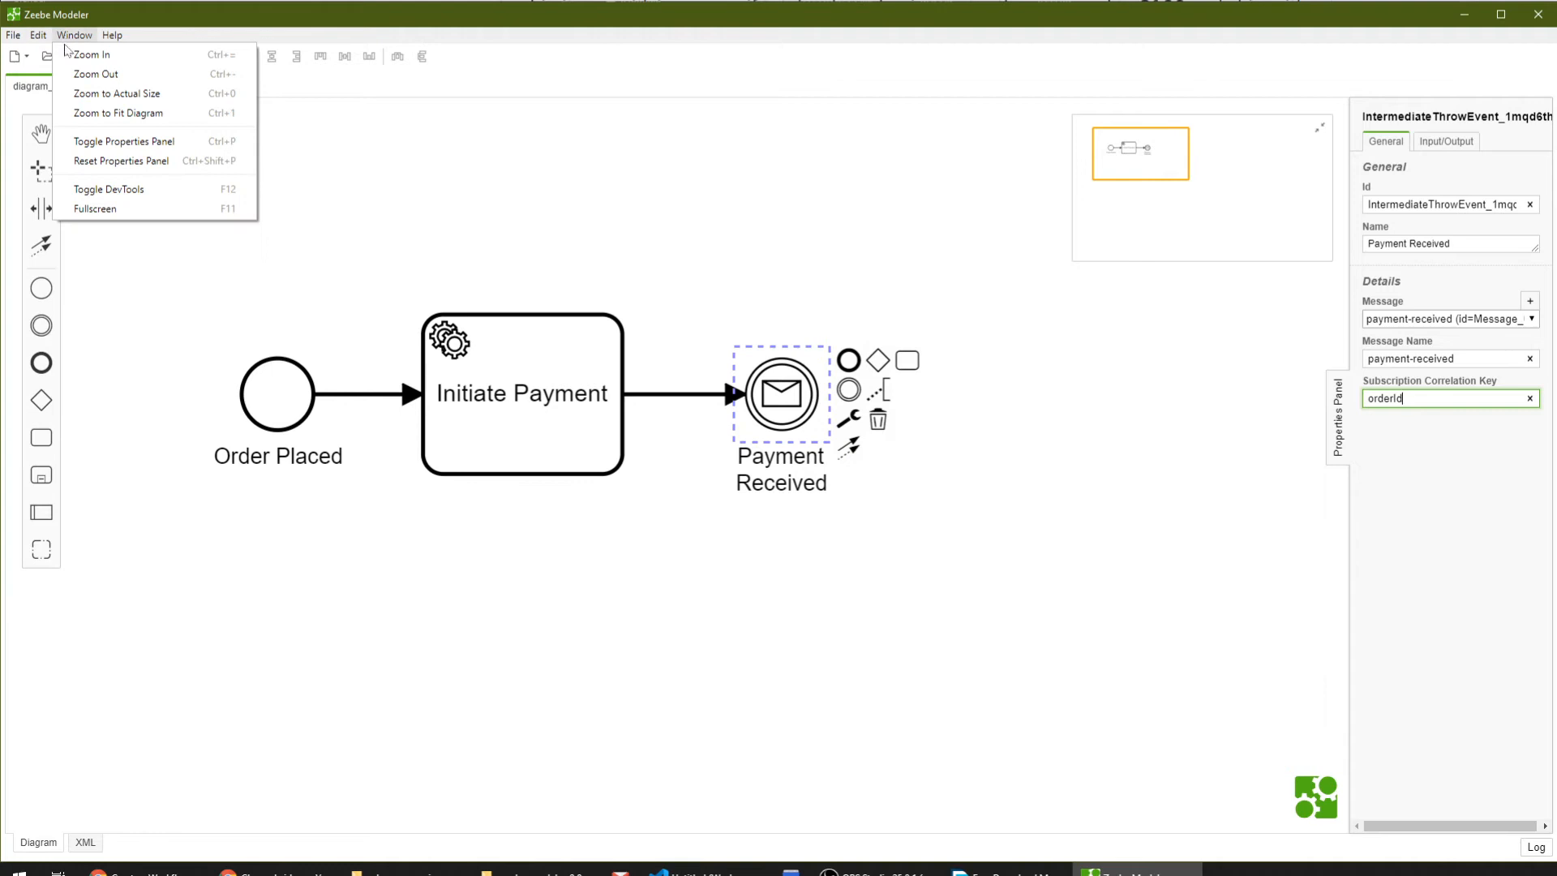
click(146, 57)
scroll(557, 296, right, 2)
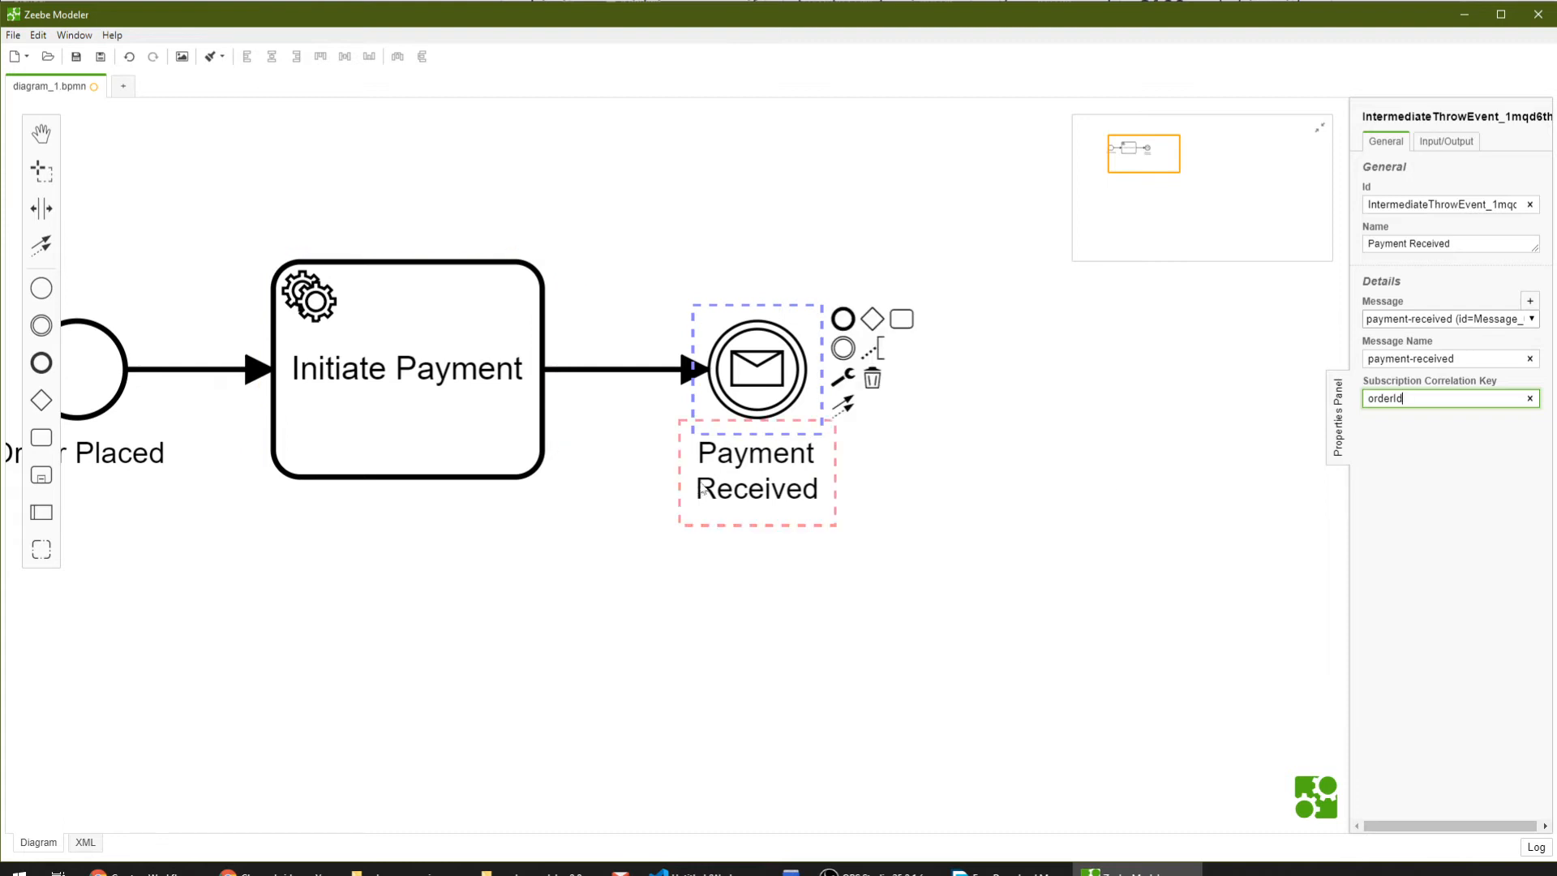
drag(1121, 158, 1123, 156)
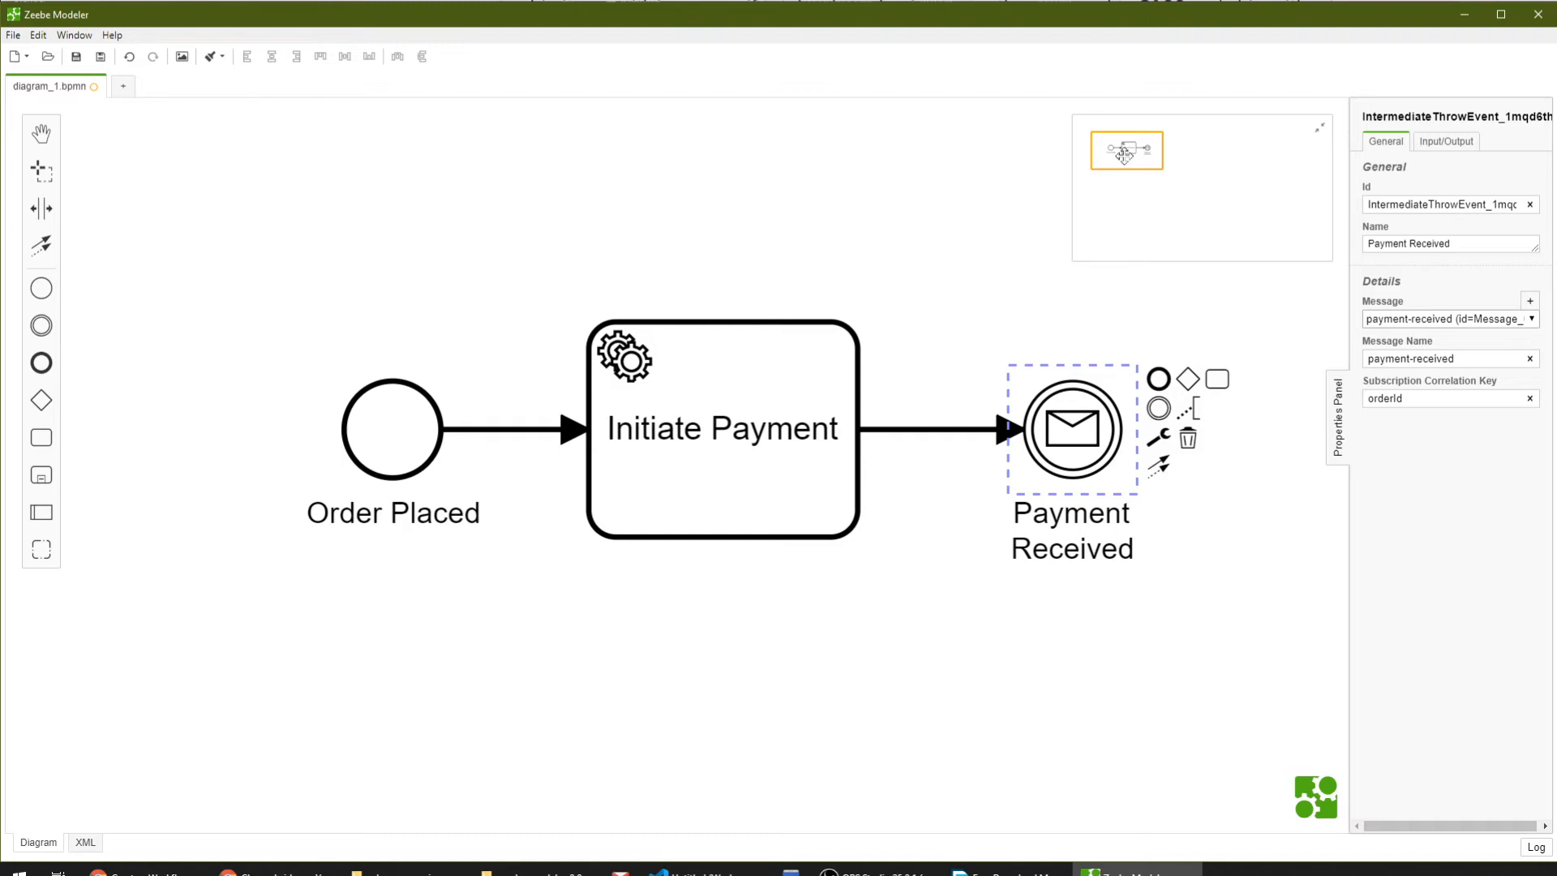
Switch to the browser docs and read the Exclusive Gateway section, highlighting the incomplete phrase "ship without insurance.".
scroll(948, 487, down, 2)
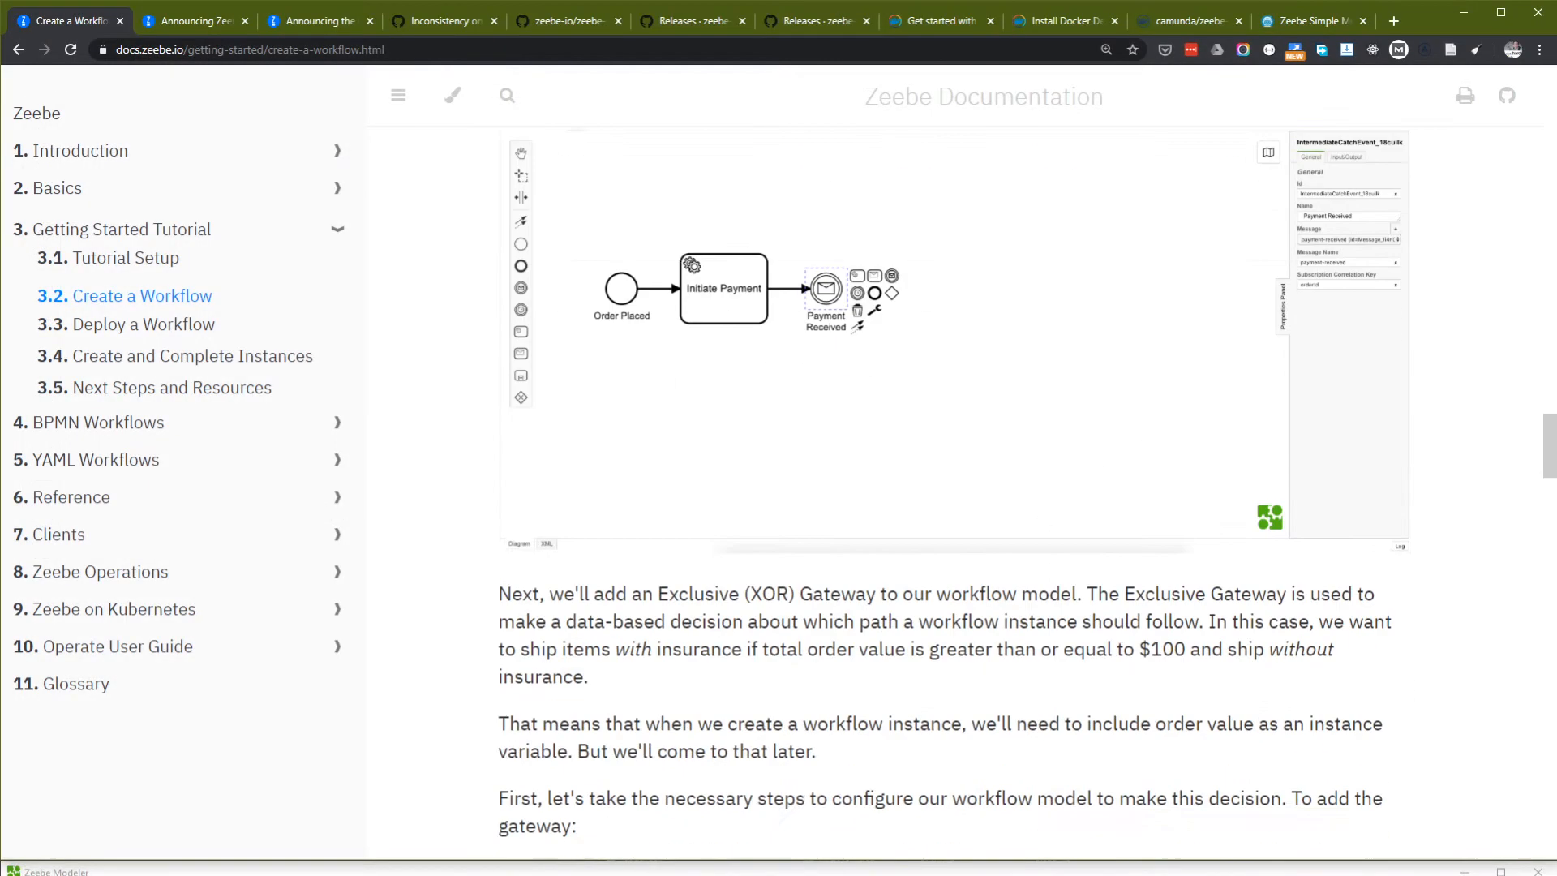
scroll(904, 433, down, 5)
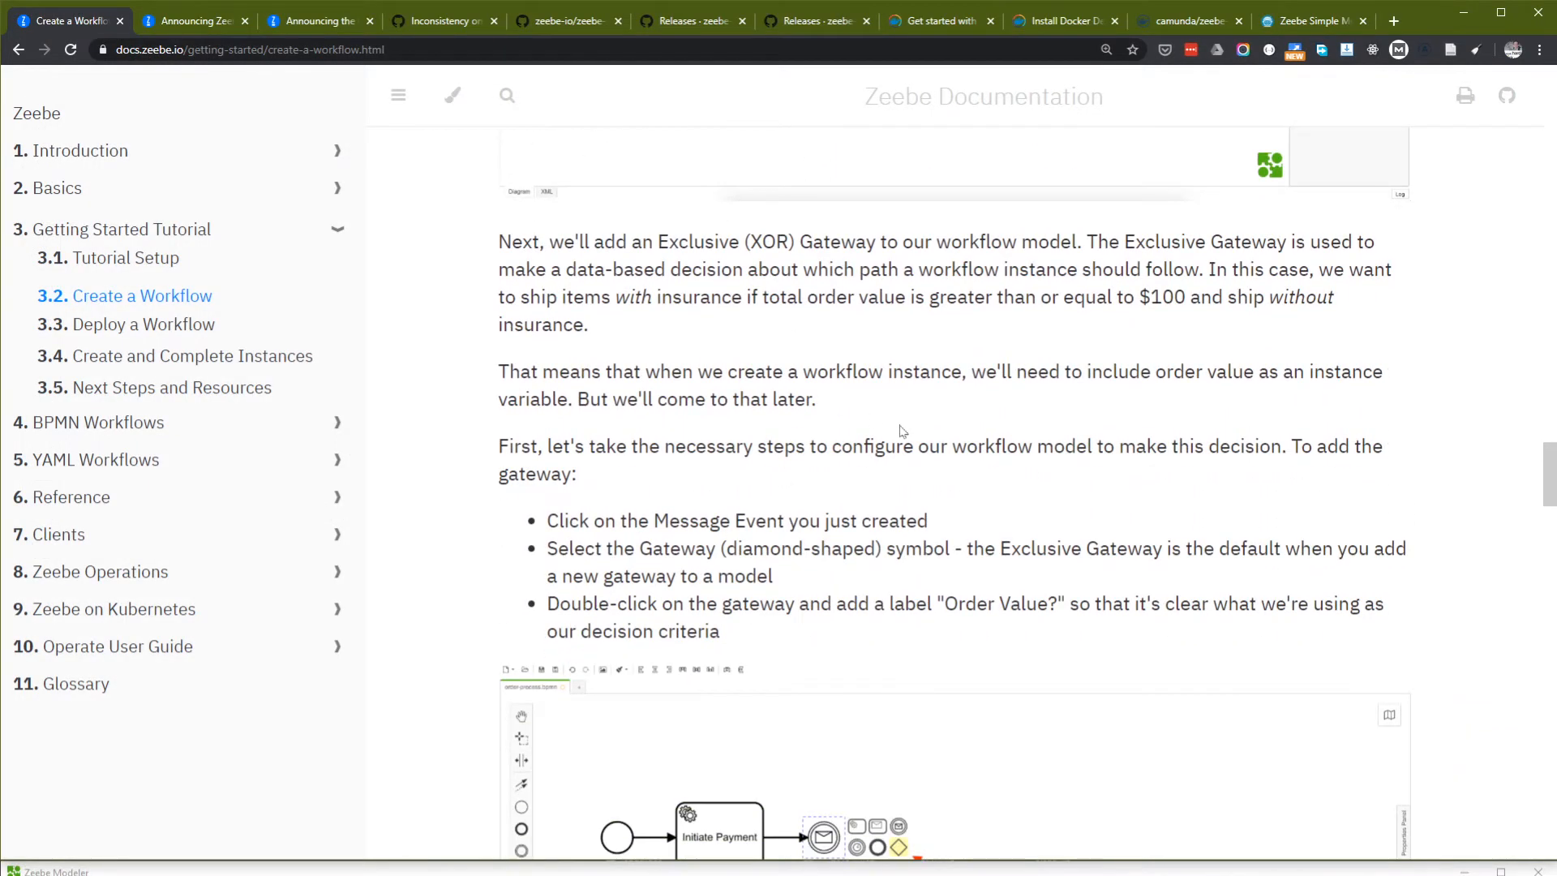
scroll(904, 434, down, 1)
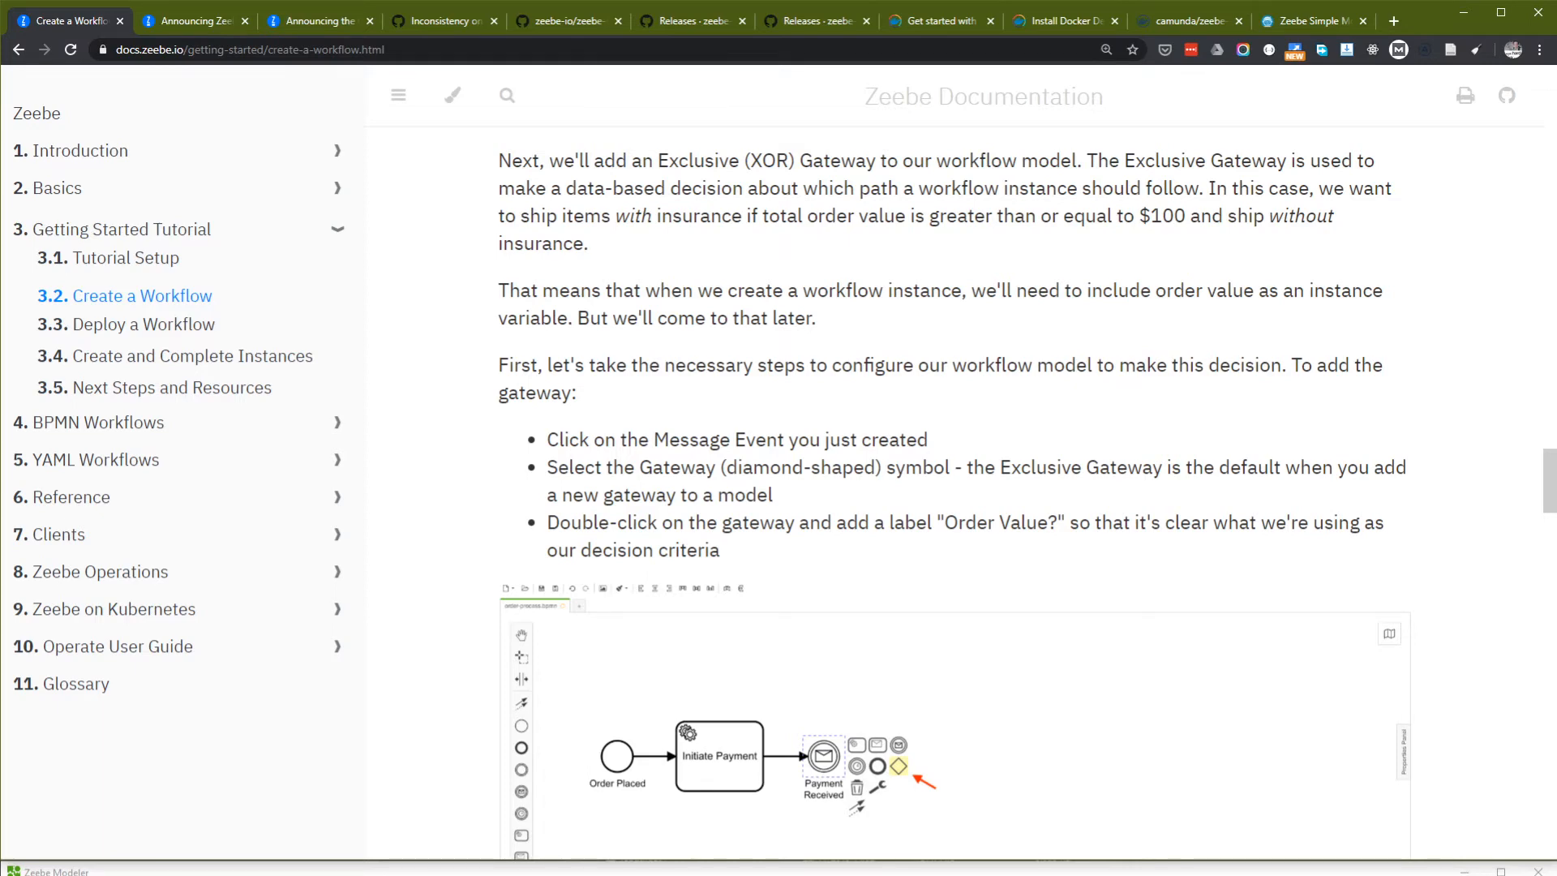
drag(1228, 216, 1226, 235)
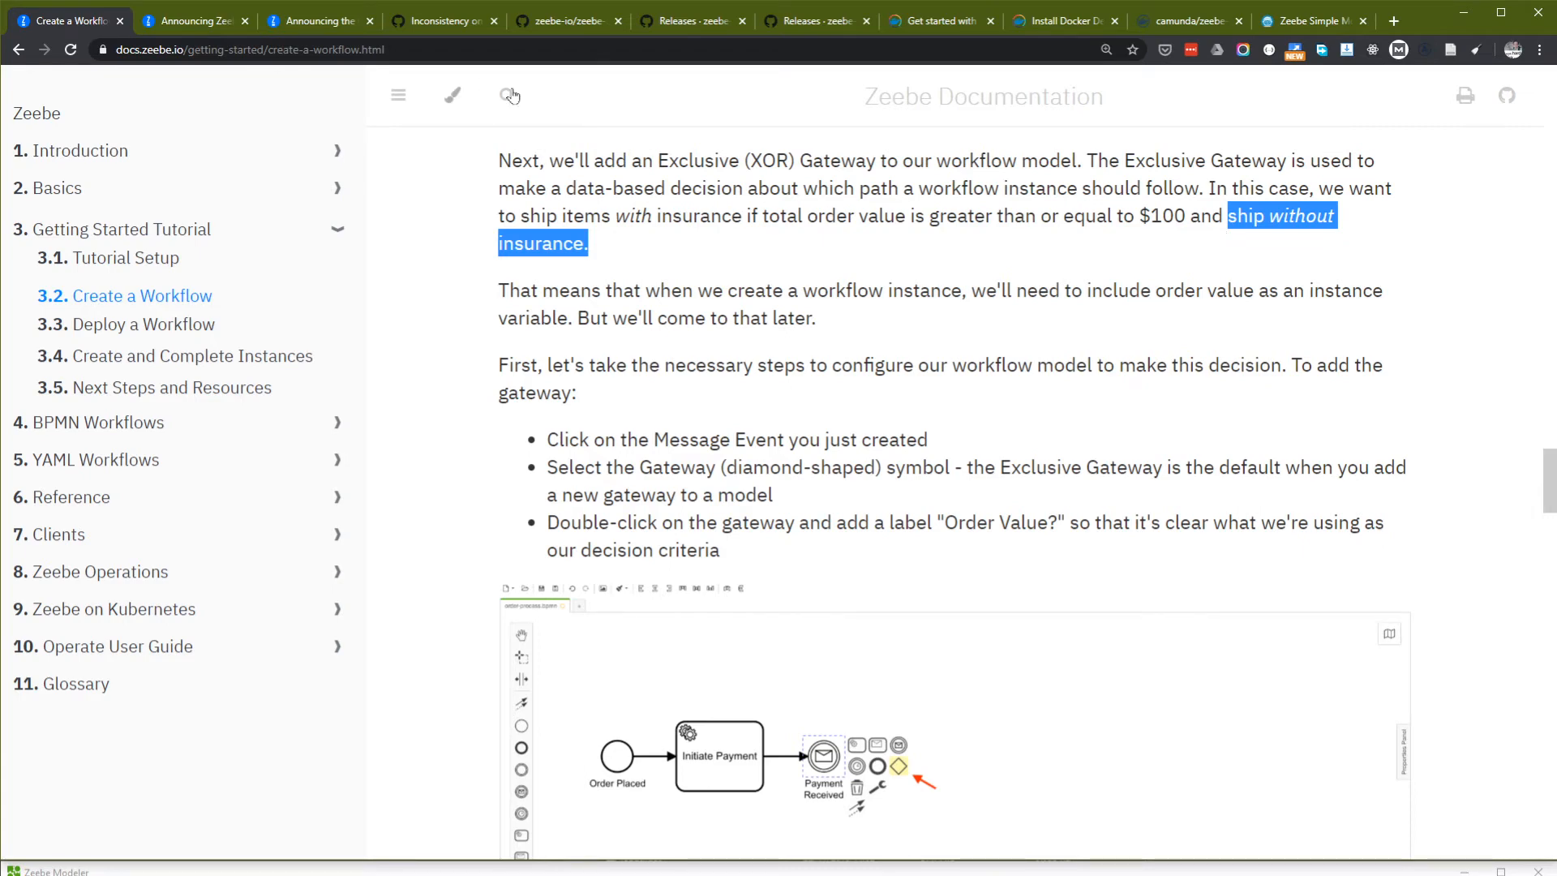
Open the documentation's GitHub repository in a new tab and open create-a-workflow.md in docs/src/getting-started.
middle_click(1505, 97)
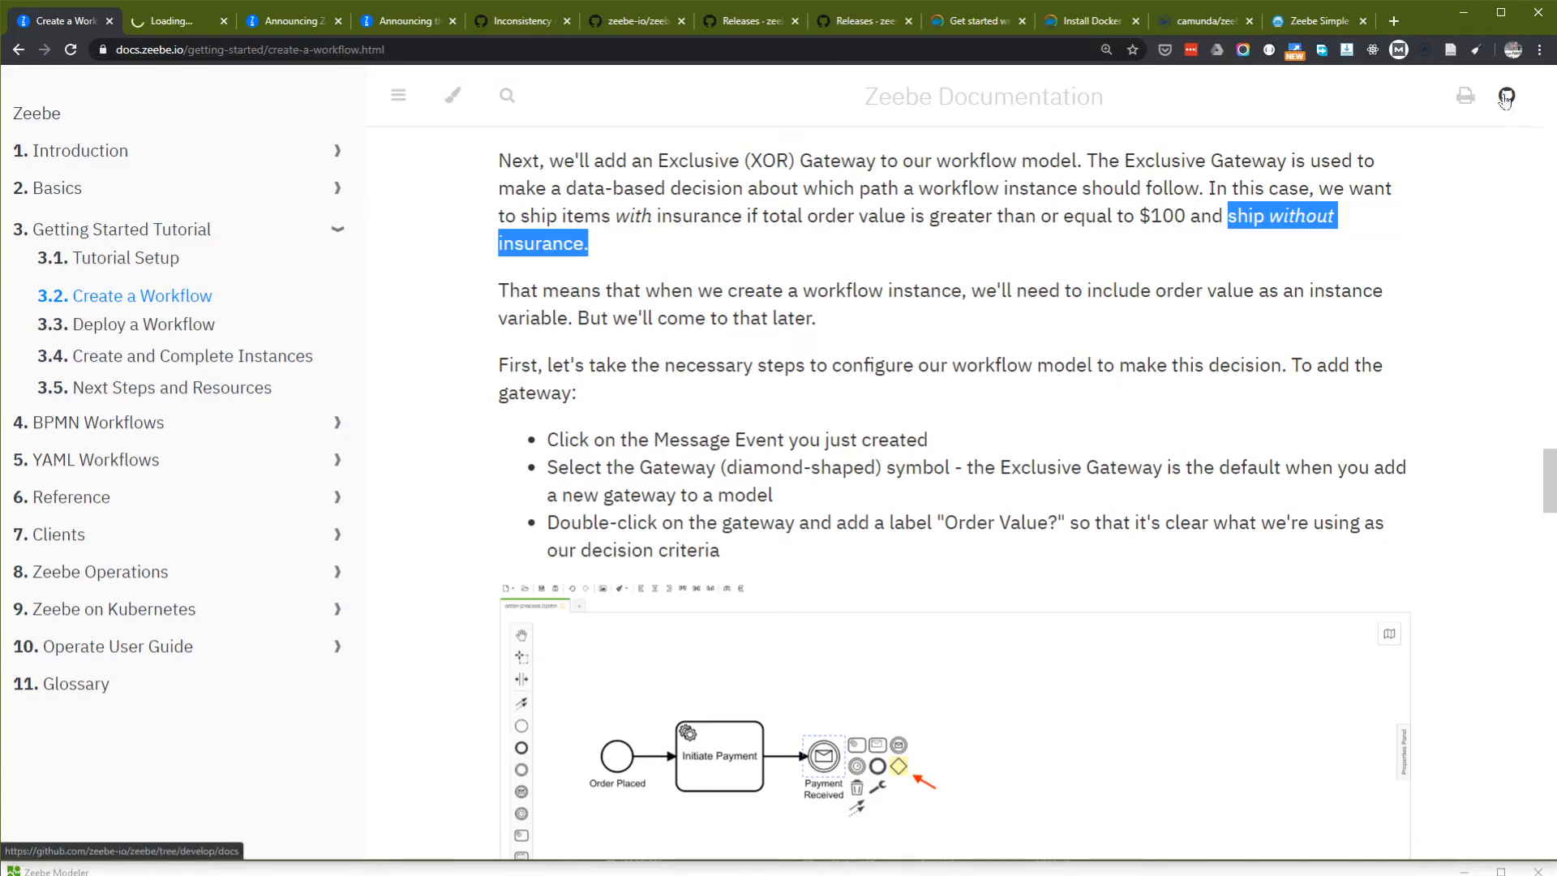
click(167, 23)
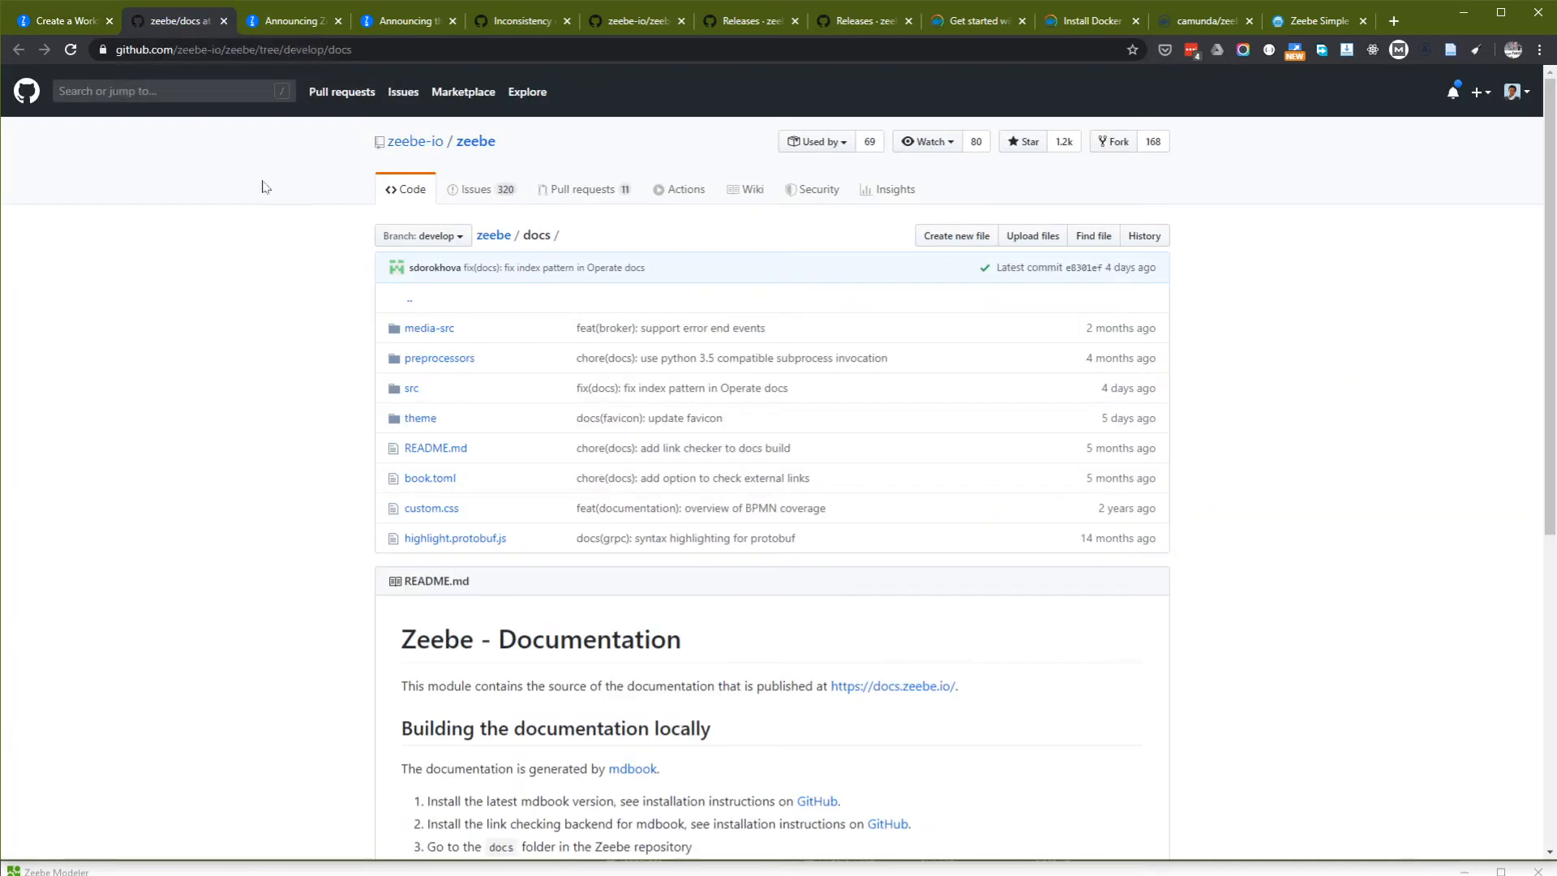
click(84, 24)
click(167, 22)
click(413, 393)
click(434, 480)
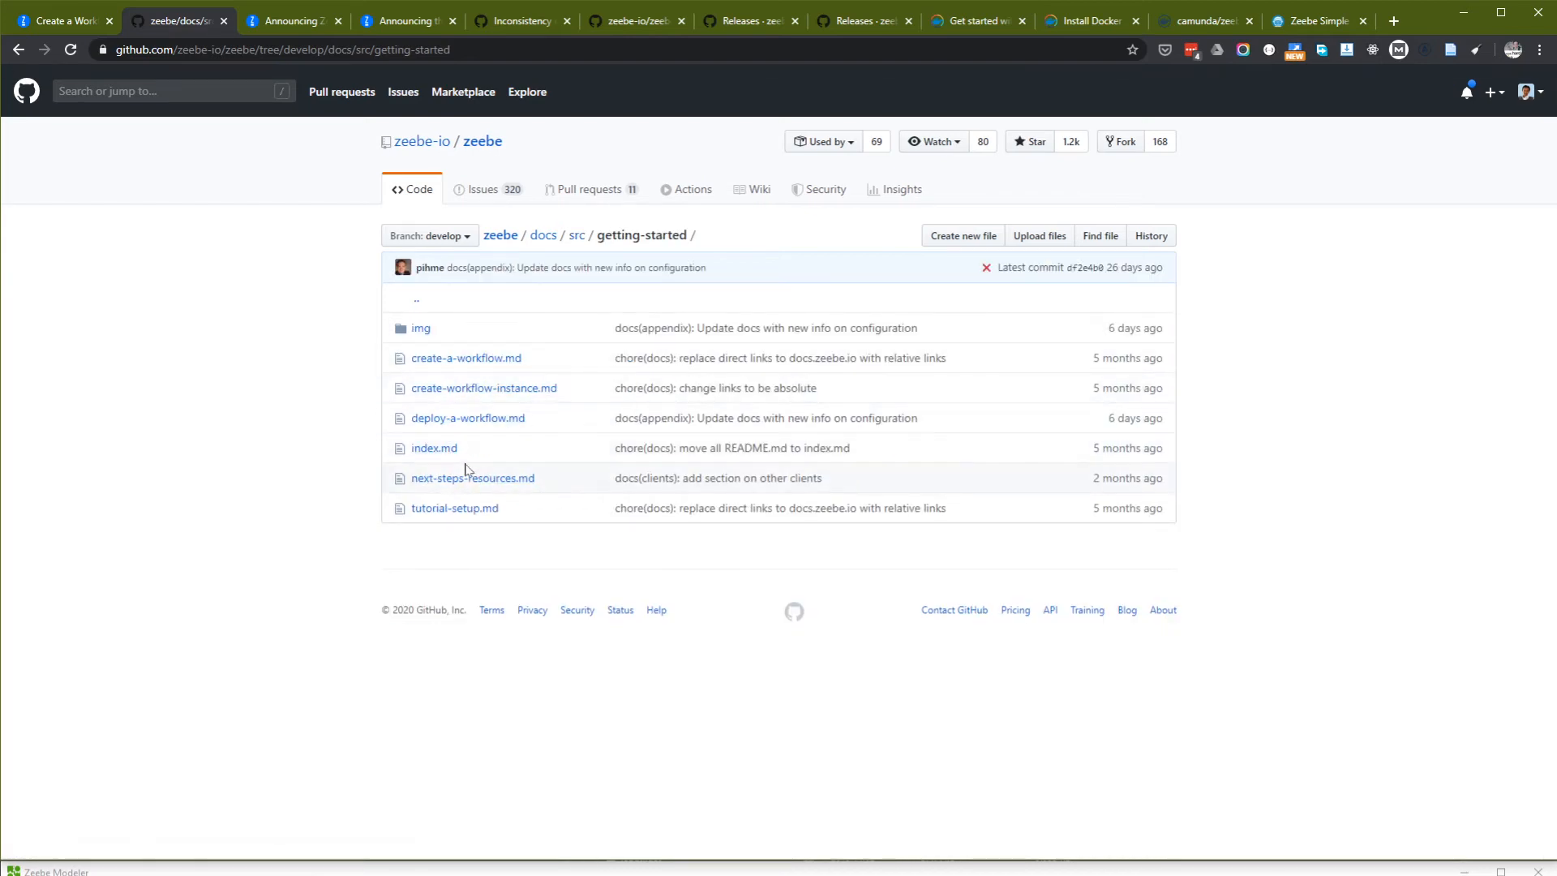
click(49, 21)
click(170, 21)
click(493, 363)
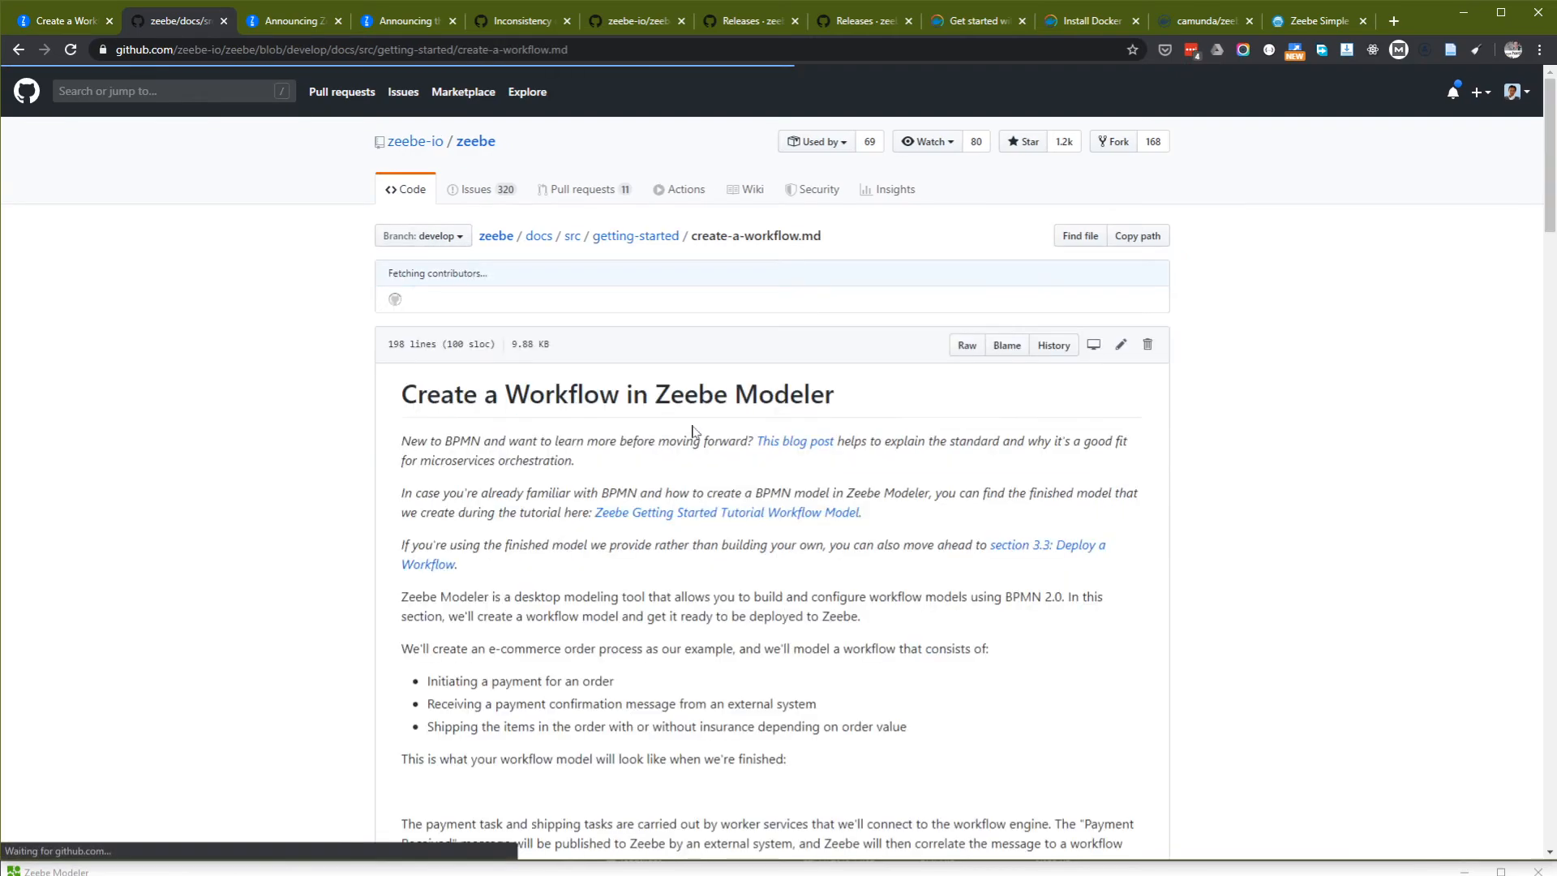
Start editing create-a-workflow.md on GitHub and star the zeebe repository.
scroll(774, 545, down, 20)
scroll(774, 545, up, 20)
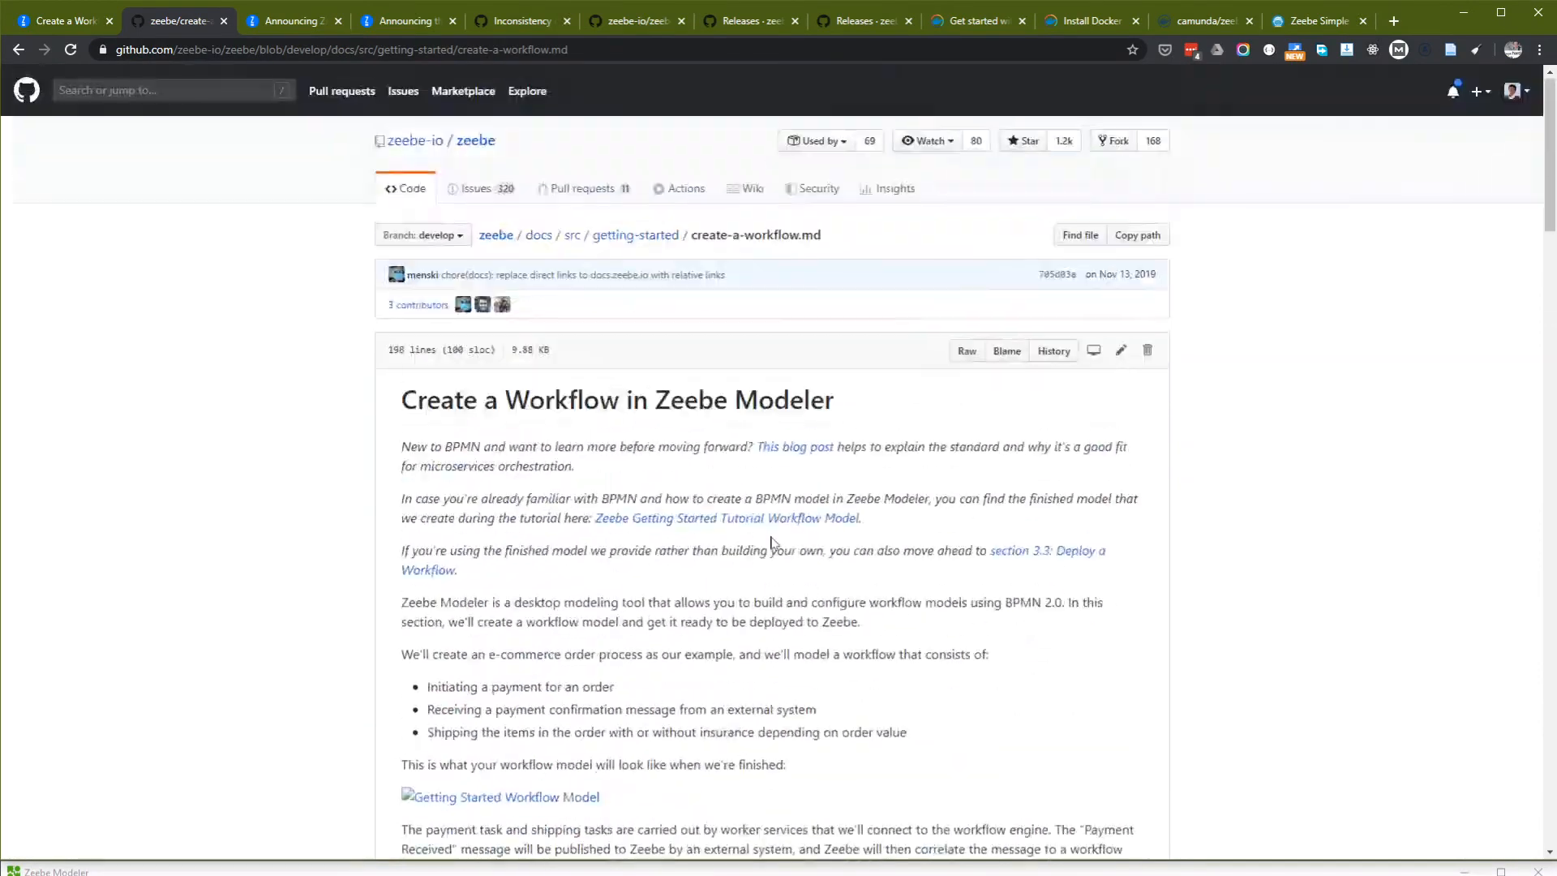
click(1118, 355)
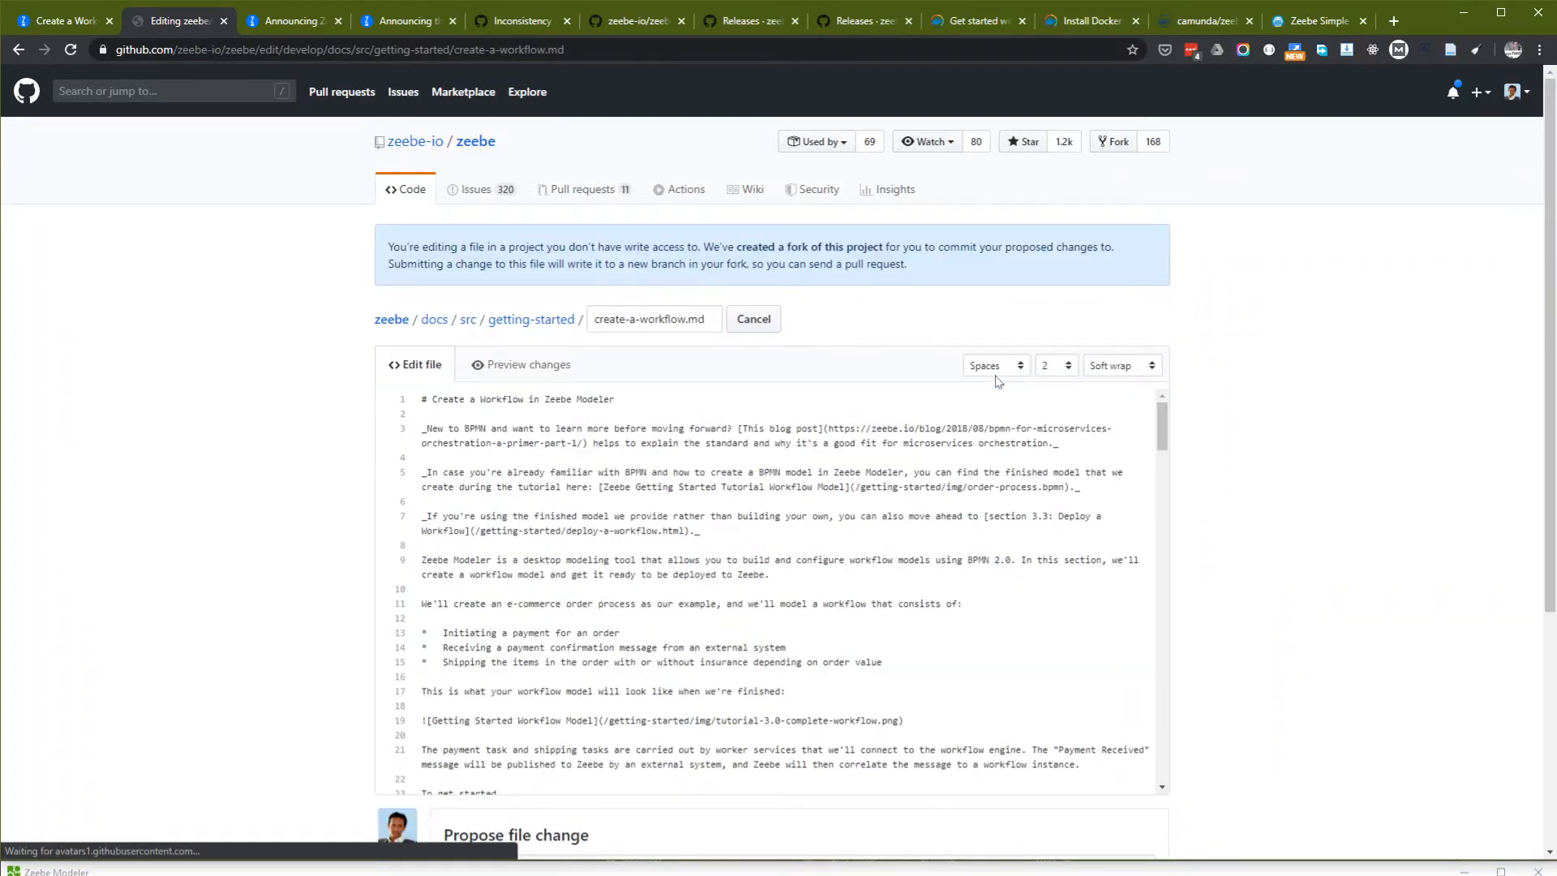
click(1025, 142)
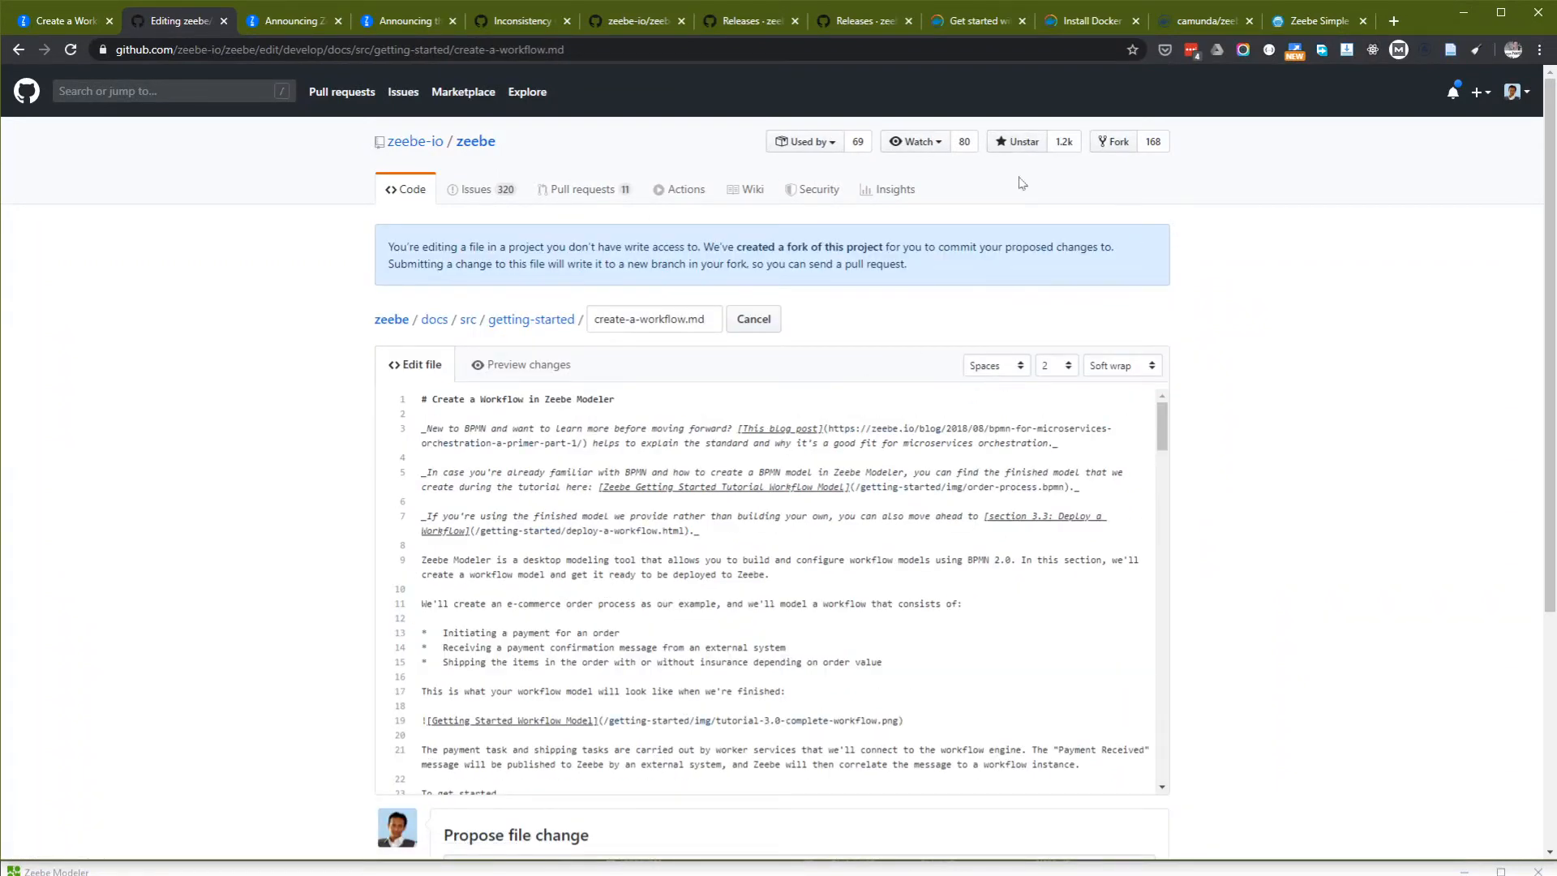
In the Exclusive Gateway paragraph, add "otherwise" after "ship _without_ insurance", before the full stop.
drag(1154, 426, 1161, 629)
click(679, 481)
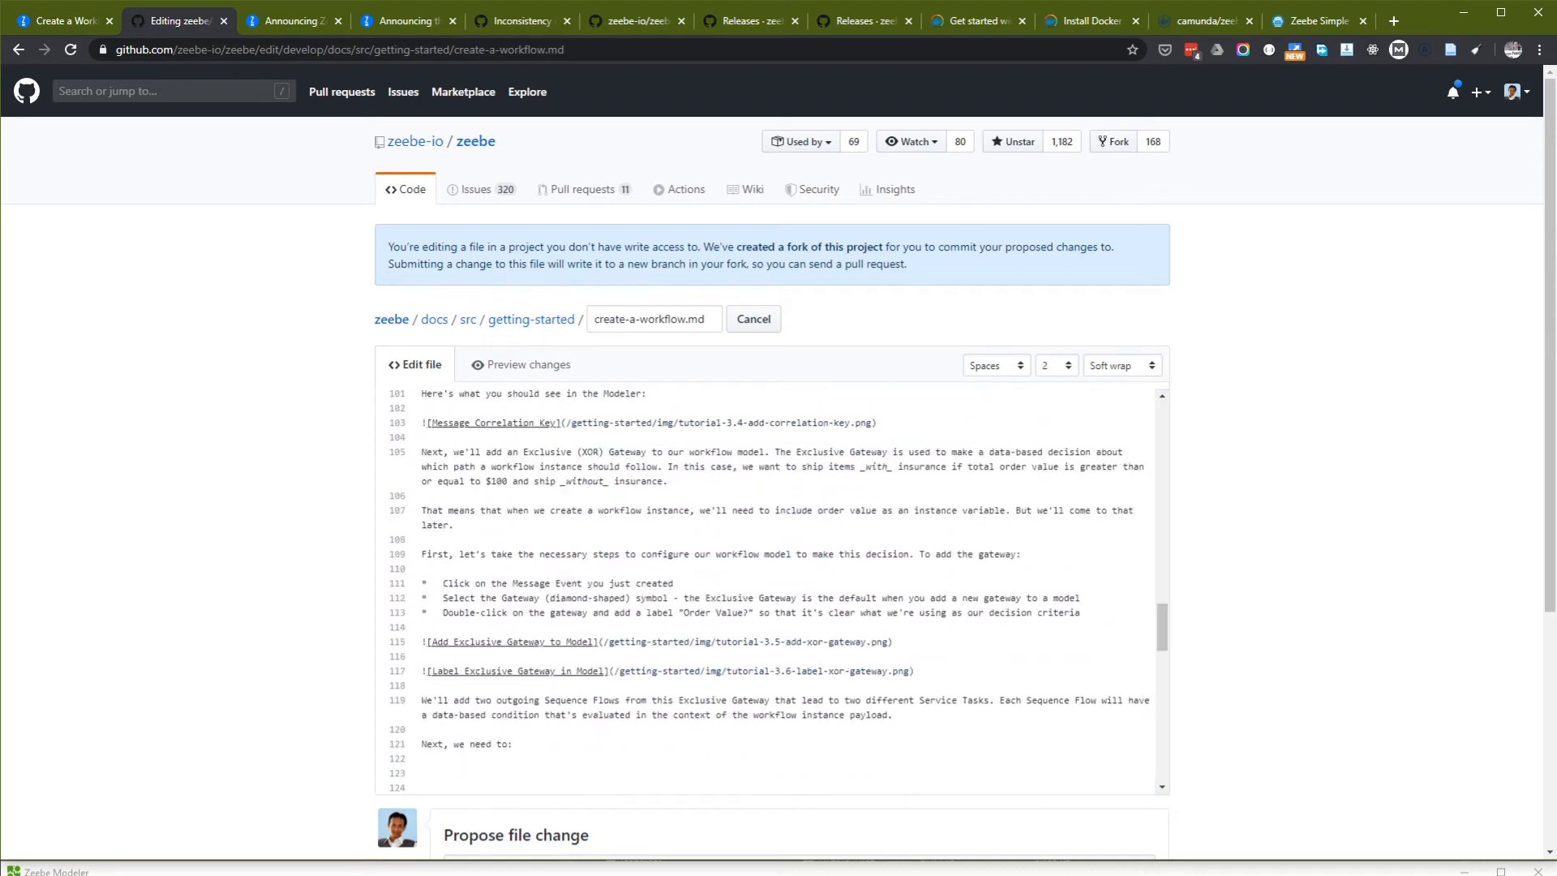
text(otherwise)
Copy the insurance sentence without its new ending, and title the proposed file change "Complete the sentence".
mouse_move(667, 466)
mouse_down()
mouse_move(705, 466)
mouse_move(661, 481)
mouse_up()
key(ctrl+c)
scroll(766, 588, down, 2)
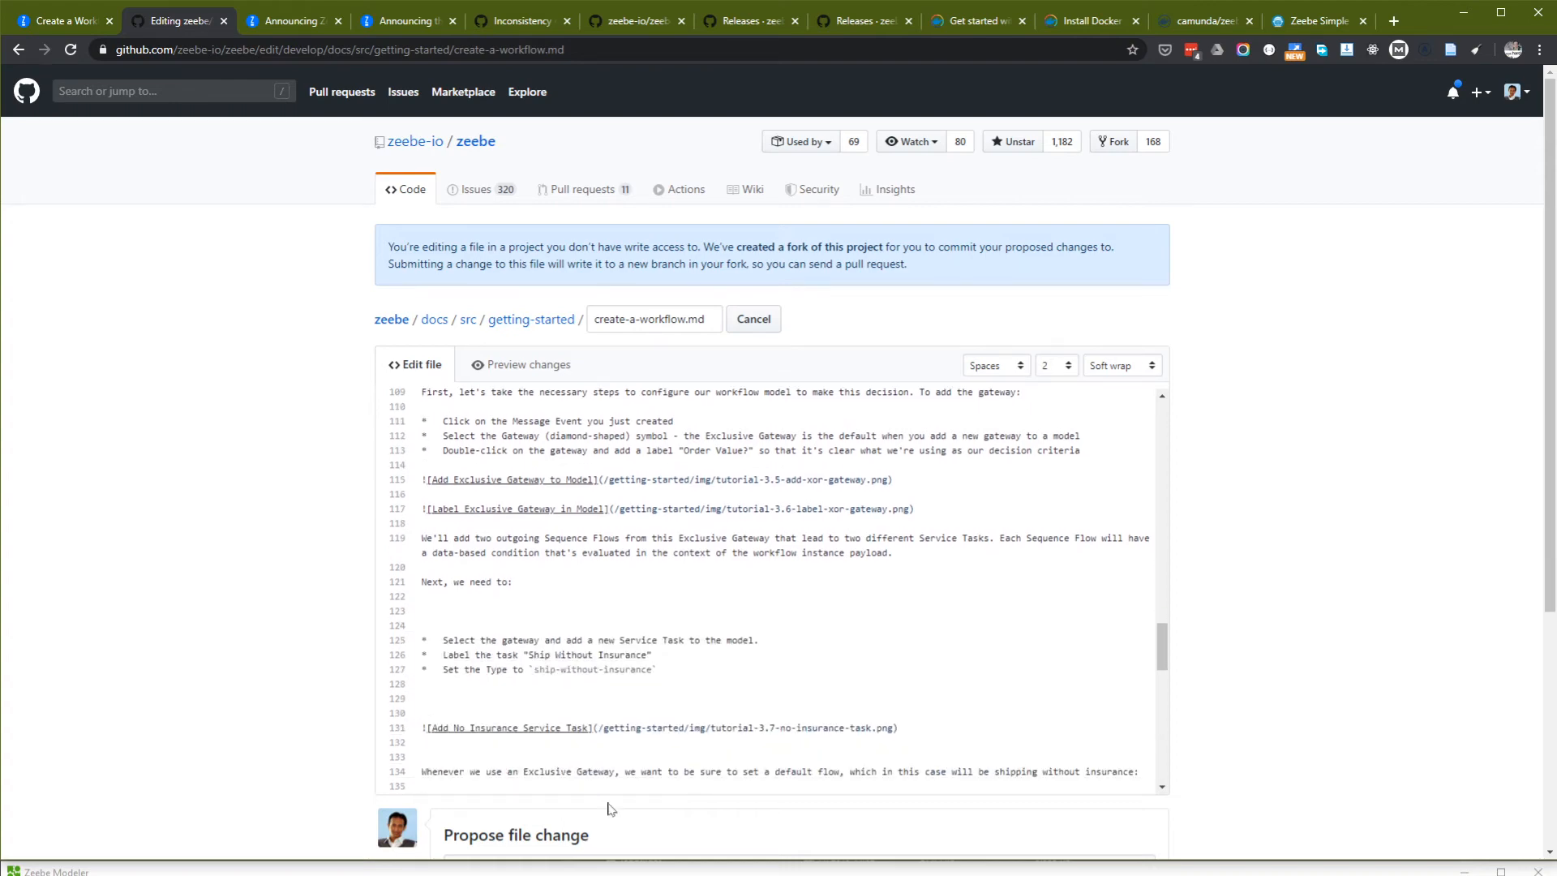
scroll(381, 689, up, 2)
scroll(254, 688, down, 3)
click(571, 632)
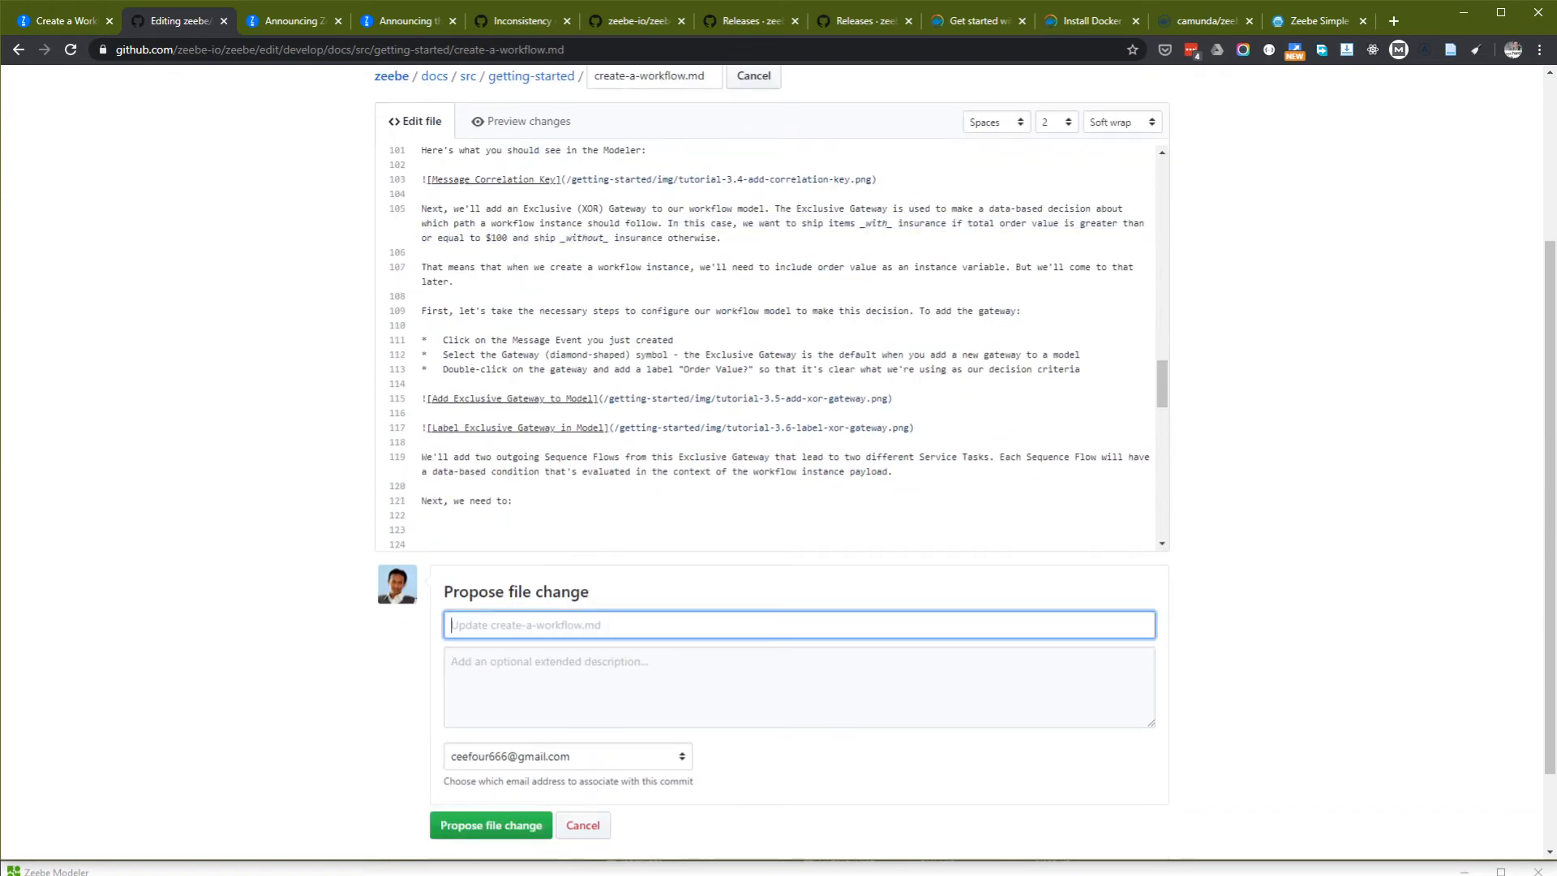
text(Complete the sentence)
Describe the change with the copied sentence in quotes followed by "... otherwise.", and propose the file change.
click(572, 660)
text(")
key(ctrl+v)
text(..)
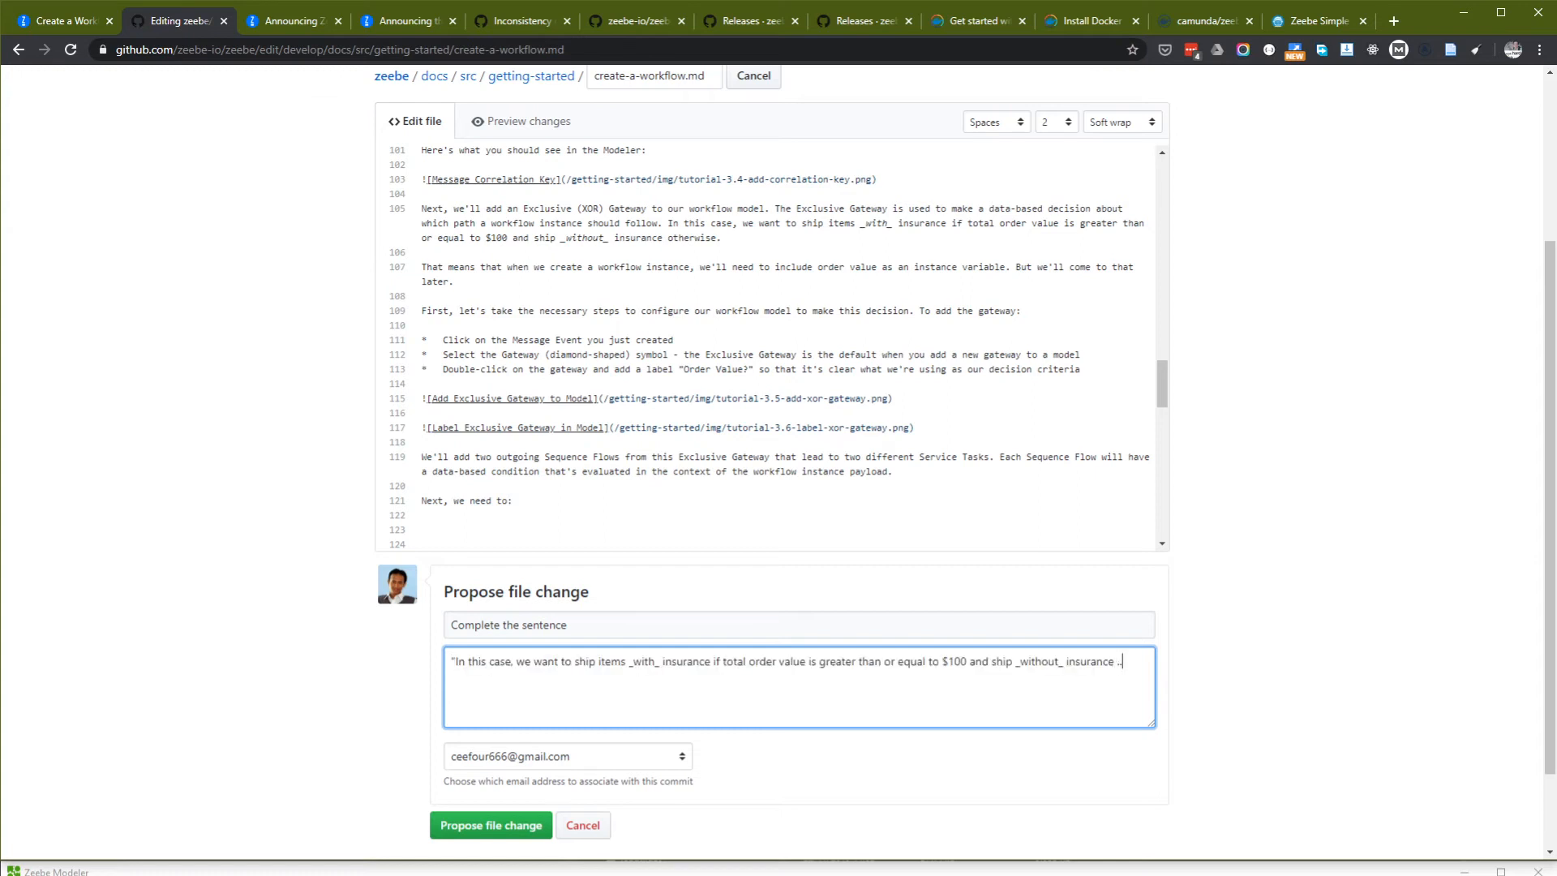
key(Return)
text(what)
text(?)
key(shift+Home)
key(BackSpace)
text(otherwise.)
click(516, 828)
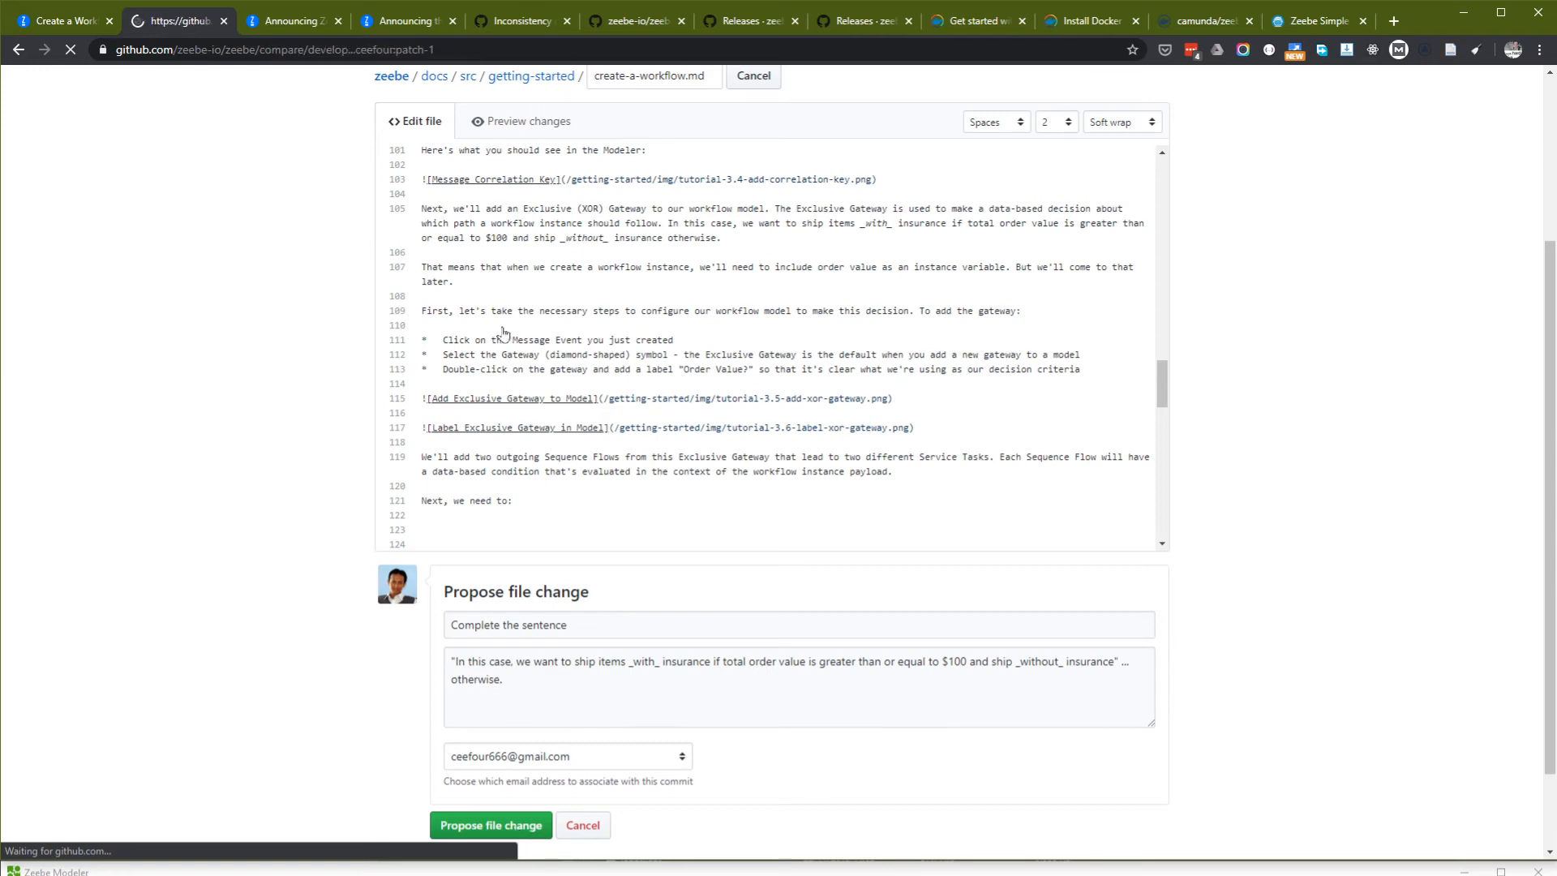
Start a pull request from the comparison and title it "docs: Complete the sentence about insurance.".
scroll(582, 509, down, 2)
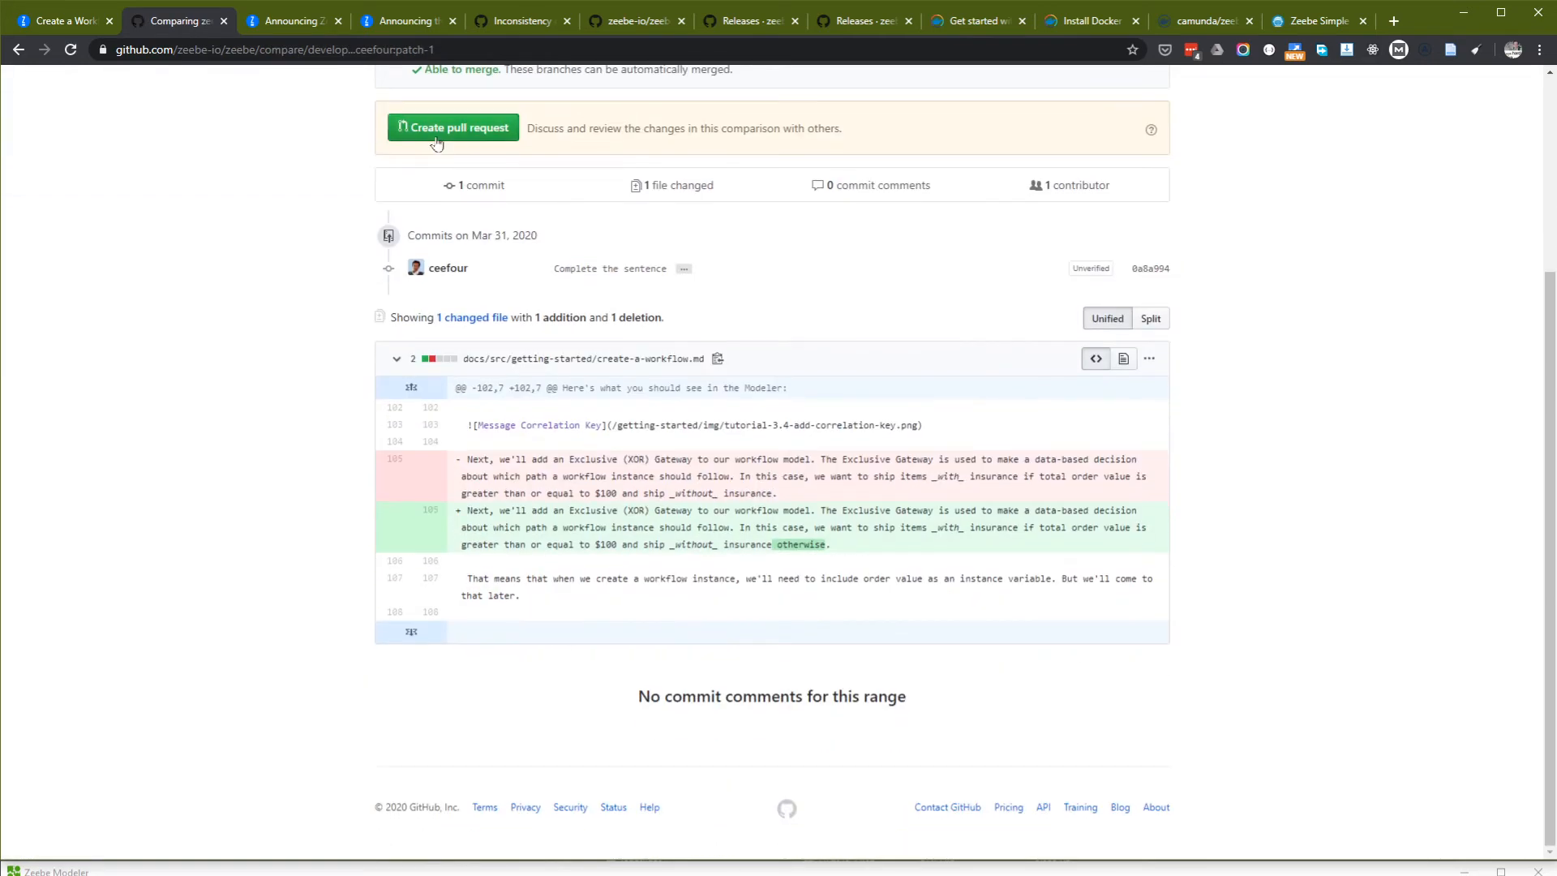
click(430, 129)
text(docs: Complete the sentence)
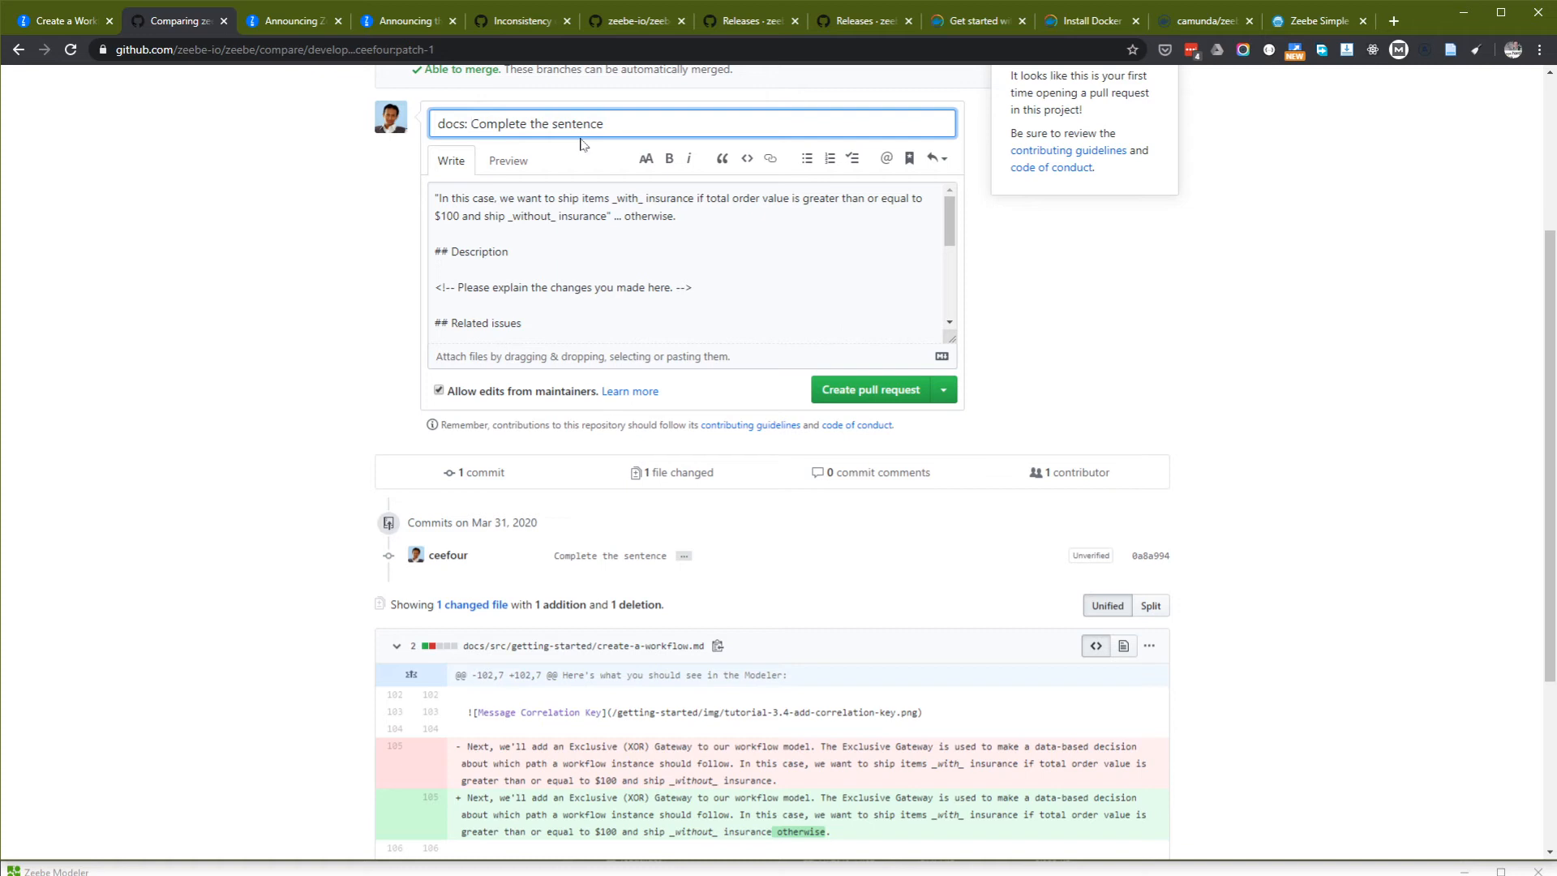
key(End)
text(about insurance)
scroll(770, 462, up, 1)
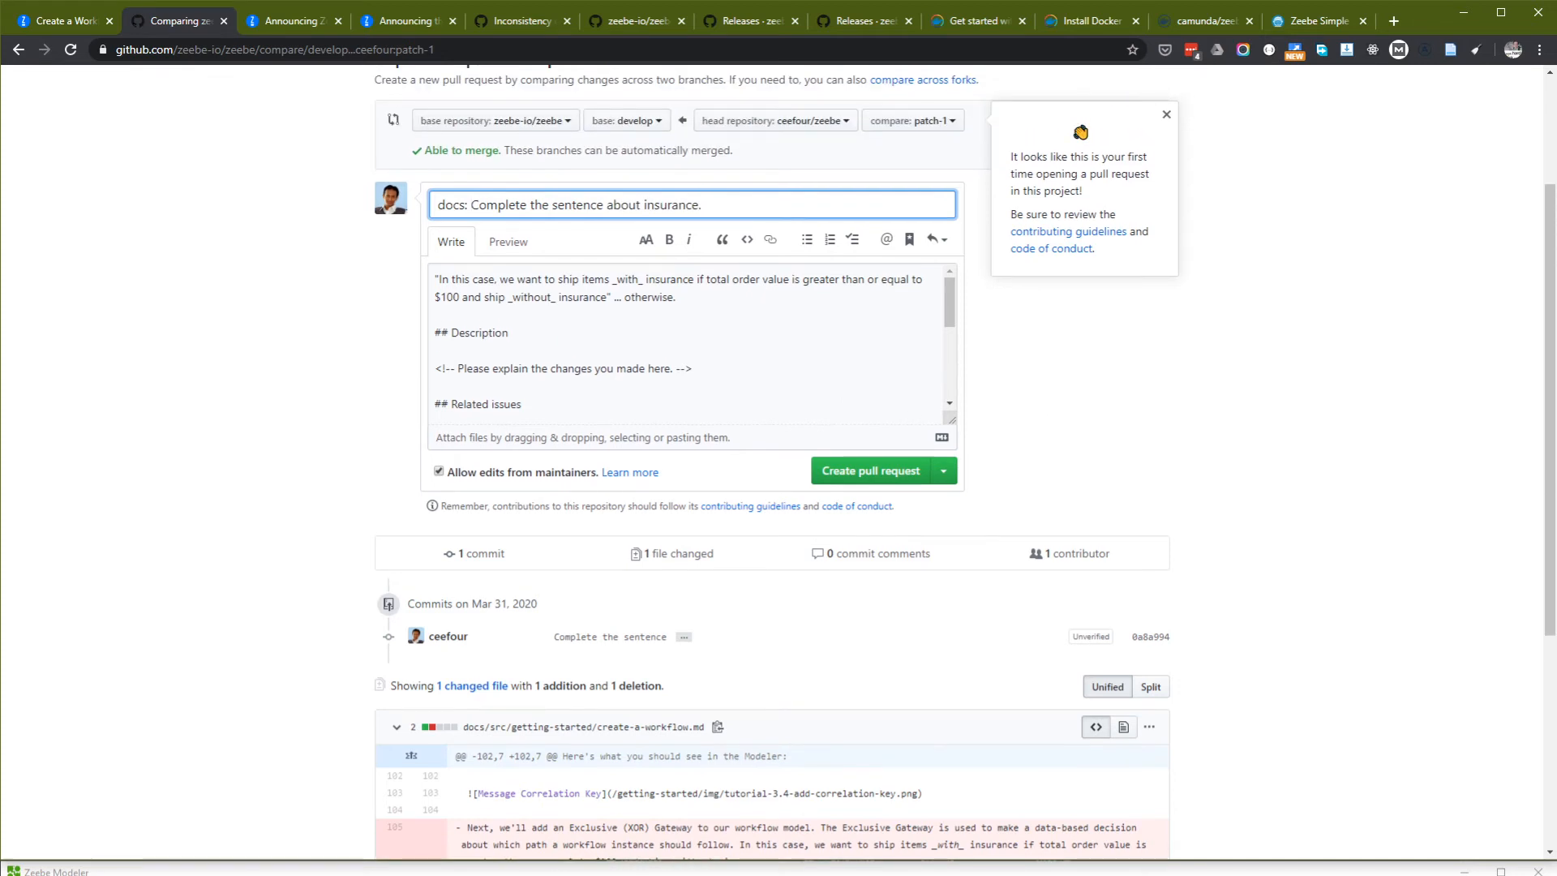
Replace the placeholder under the pull request's Description heading with "Complete the sentence in the docs.", followed by a line break.
triple_click(564, 368)
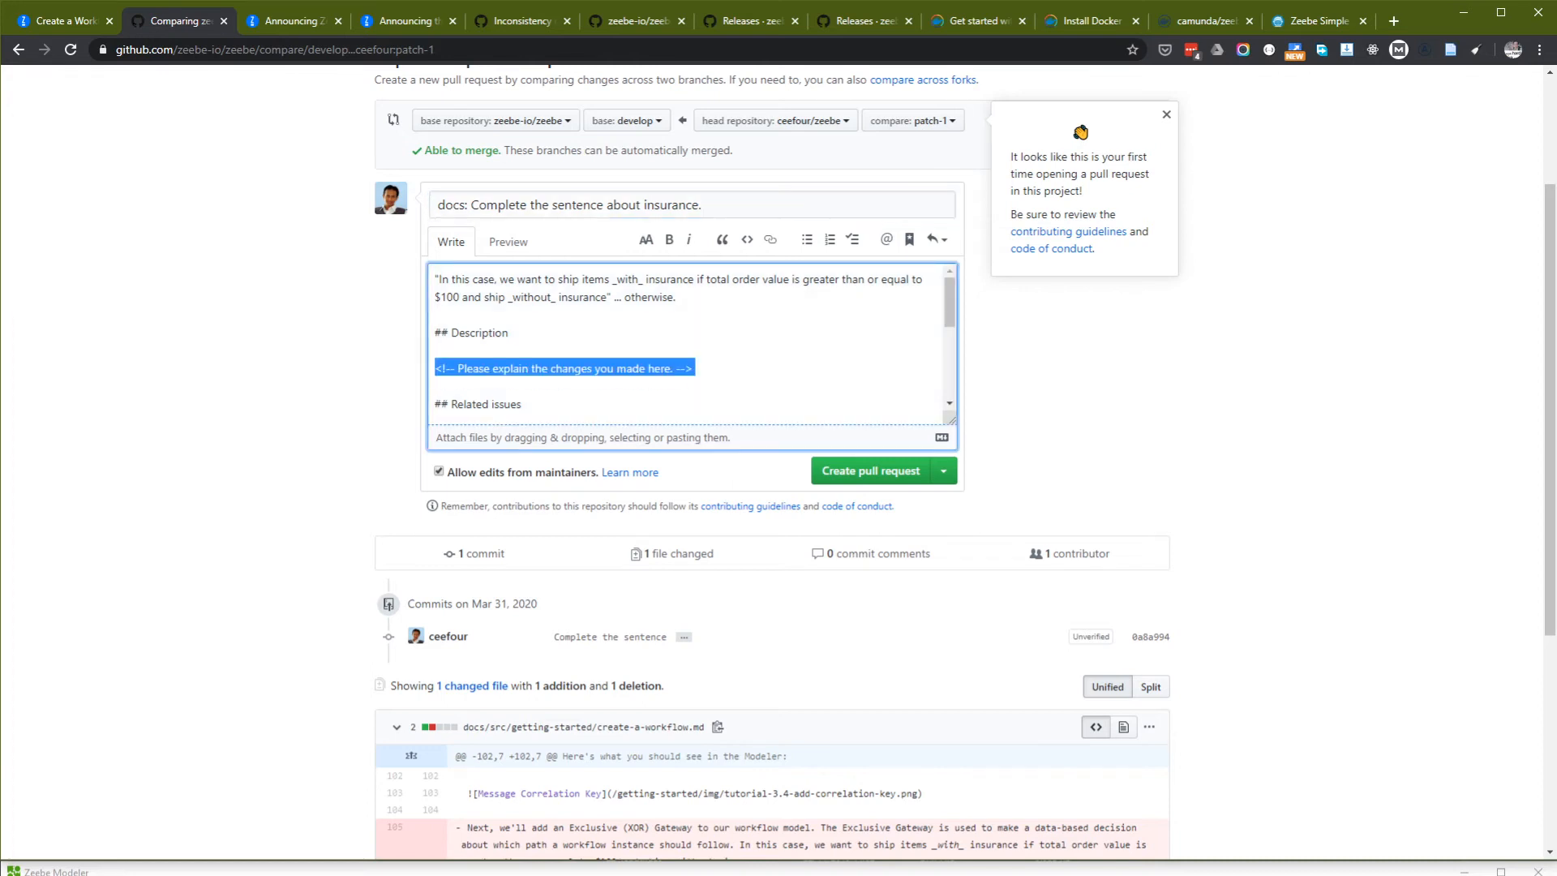
text(Compelte t)
key(BackSpace)
key(BackSpace)
key(BackSpace)
key(BackSpace)
key(BackSpace)
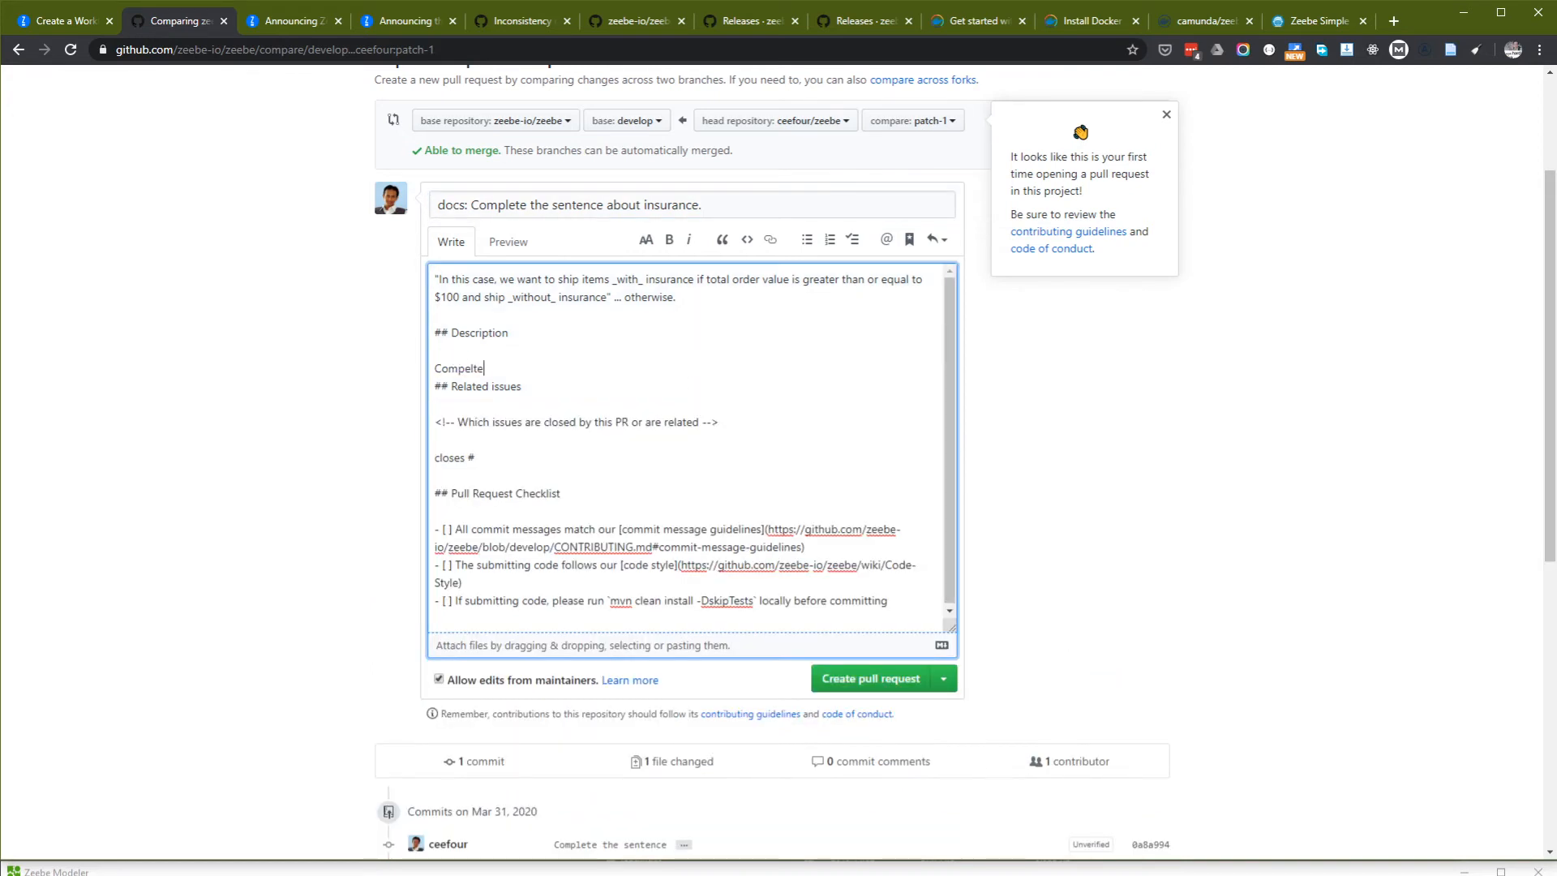
text(lete the sentencec in)
key(BackSpace)
key(BackSpace)
key(BackSpace)
key(BackSpace)
key(BackSpace)
text(in the docs.)
key(Return)
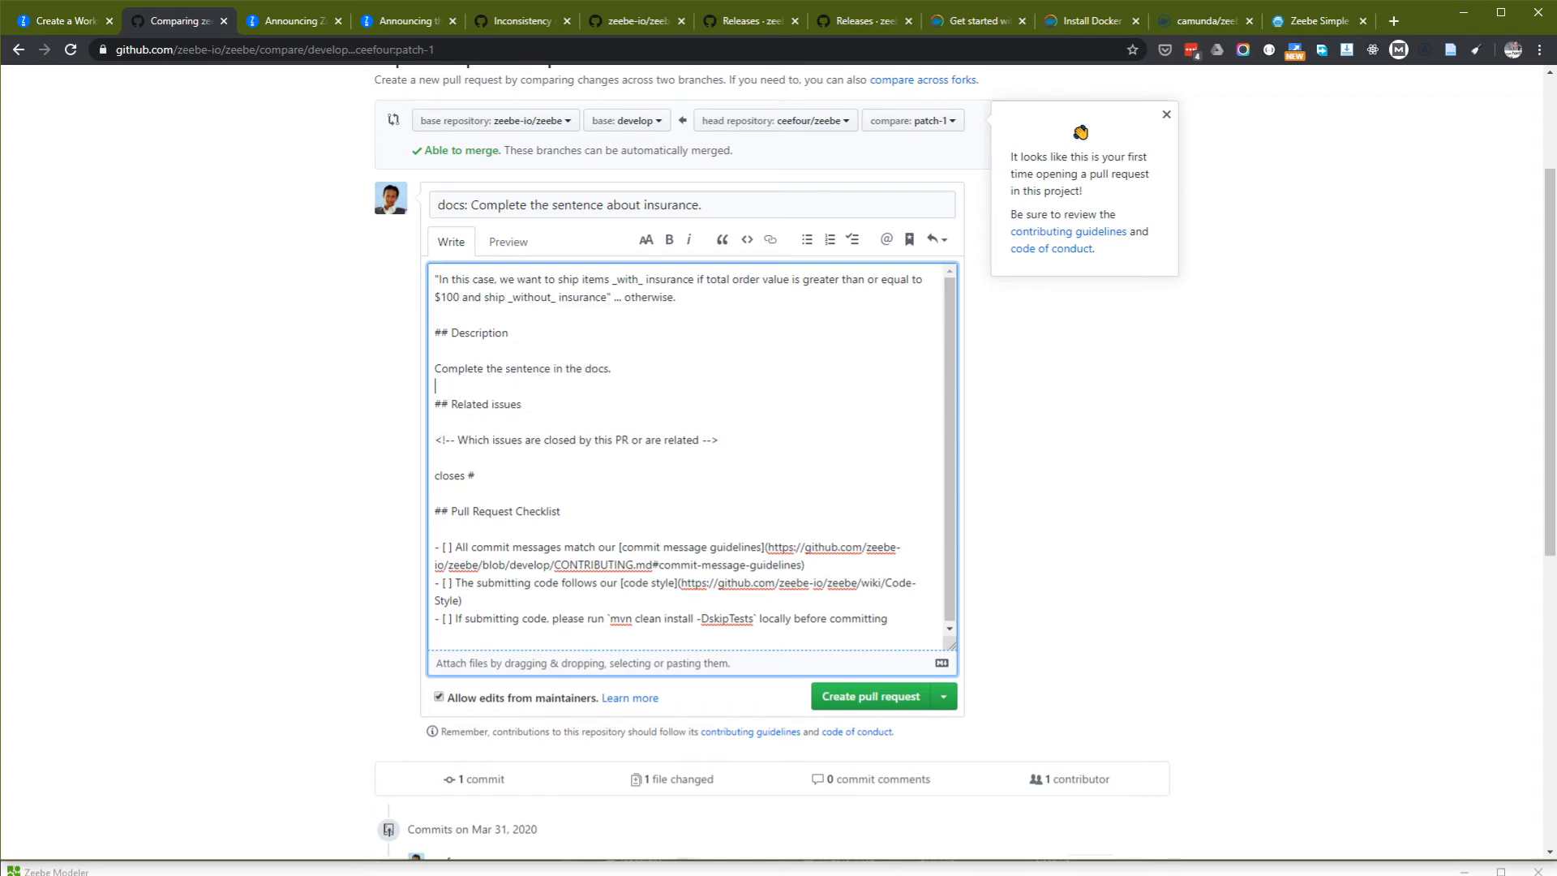
Replace the placeholder under the pull request's Related issues heading with "None.".
key(Right)
key(Up)
key(shift+End)
text(None.)
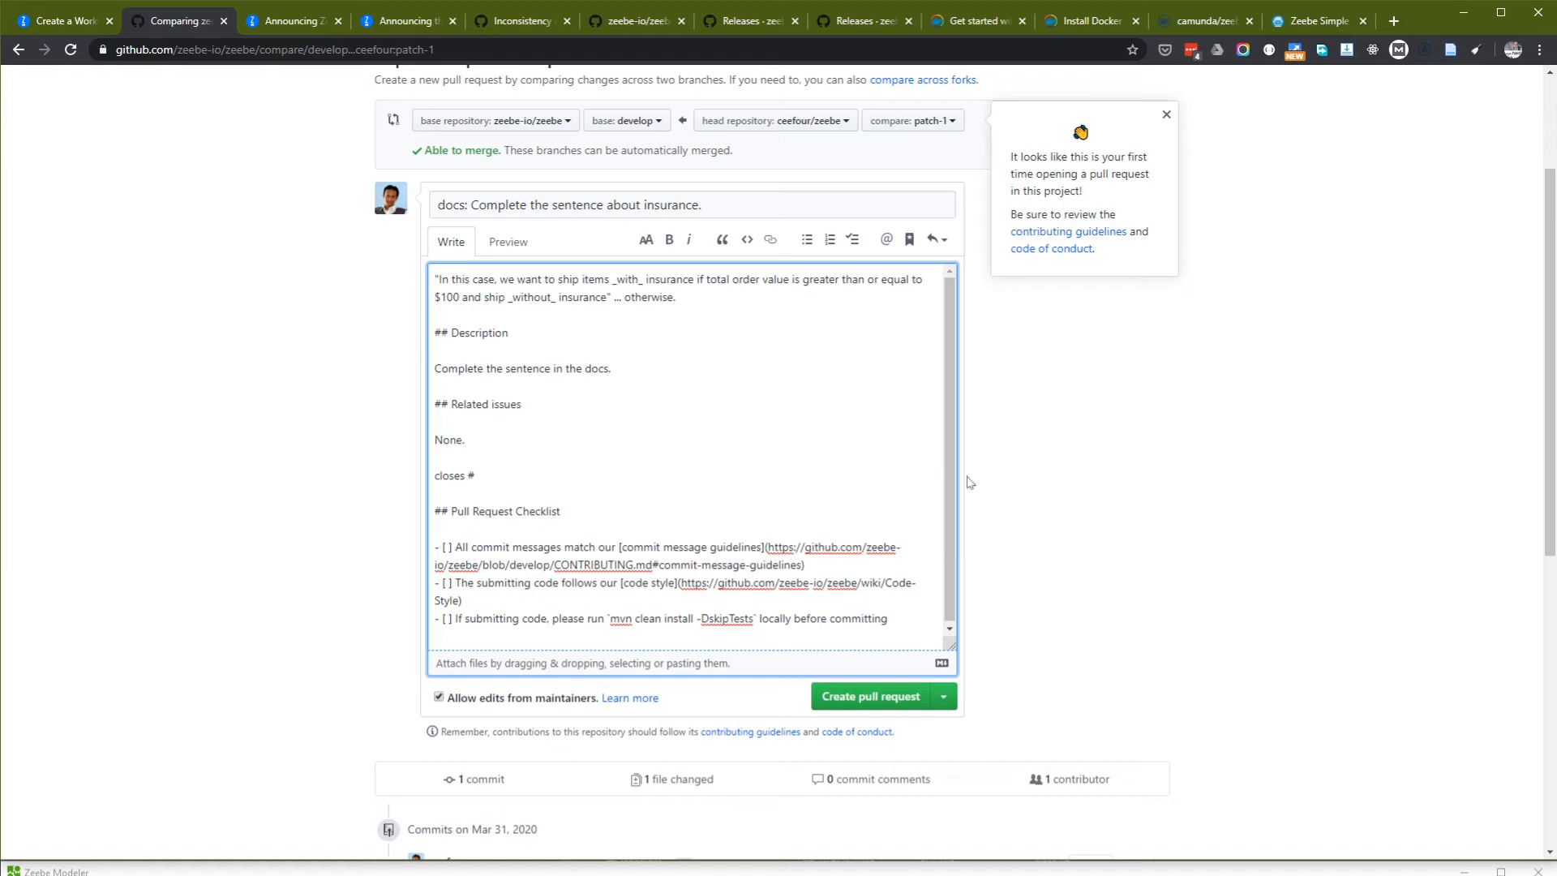
Copy the commit message guidelines link from the checklist and open it in the tab beside the pull request.
shift+click(802, 565)
key(ctrl+c)
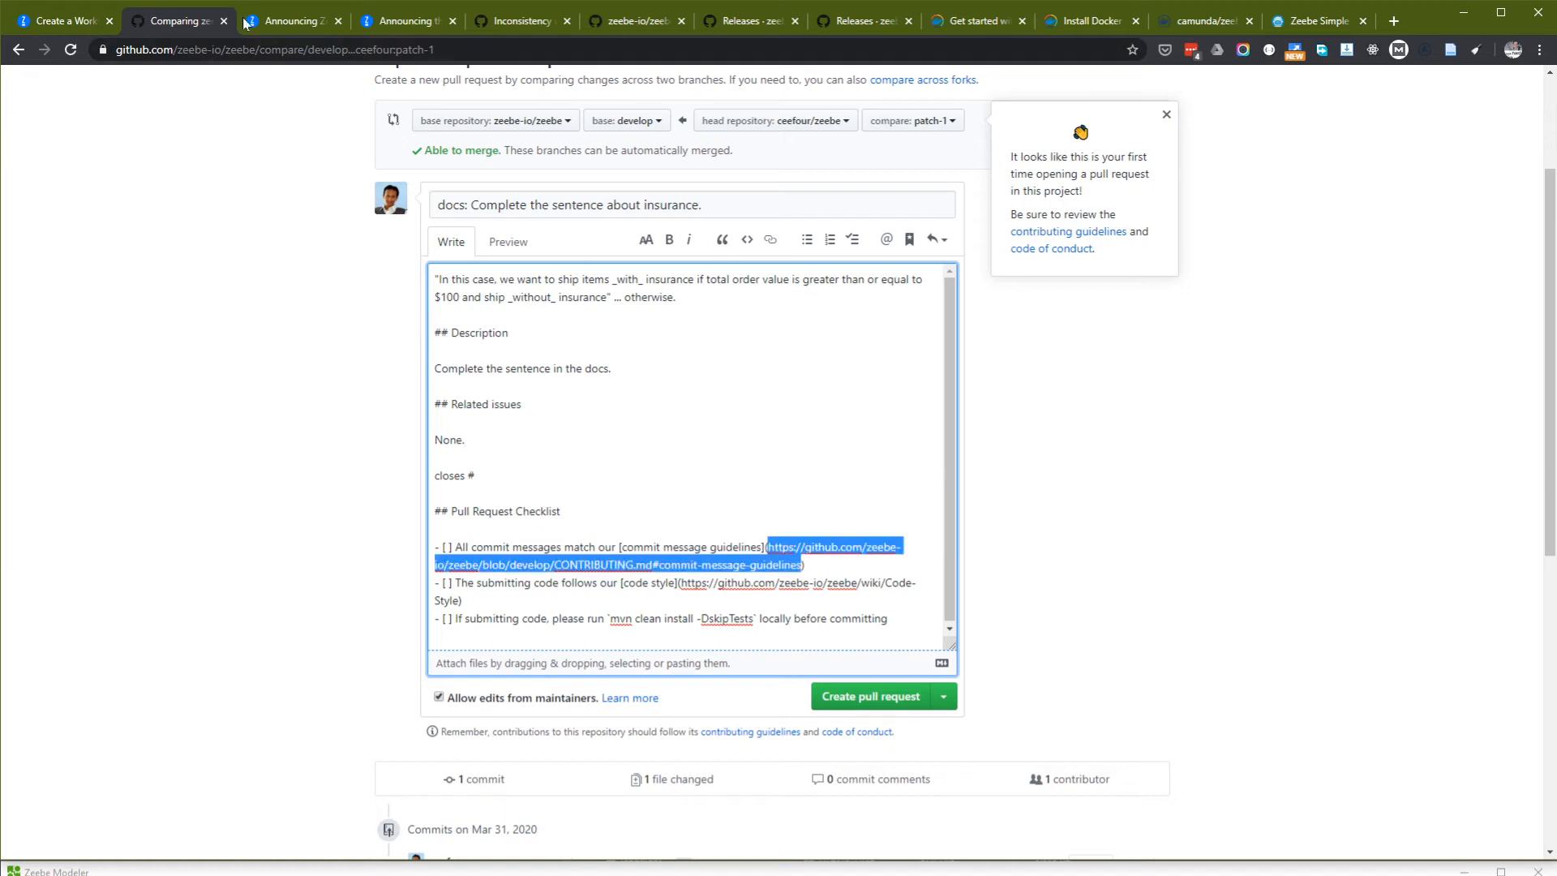
click(276, 21)
click(293, 49)
key(ctrl+v)
key(Return)
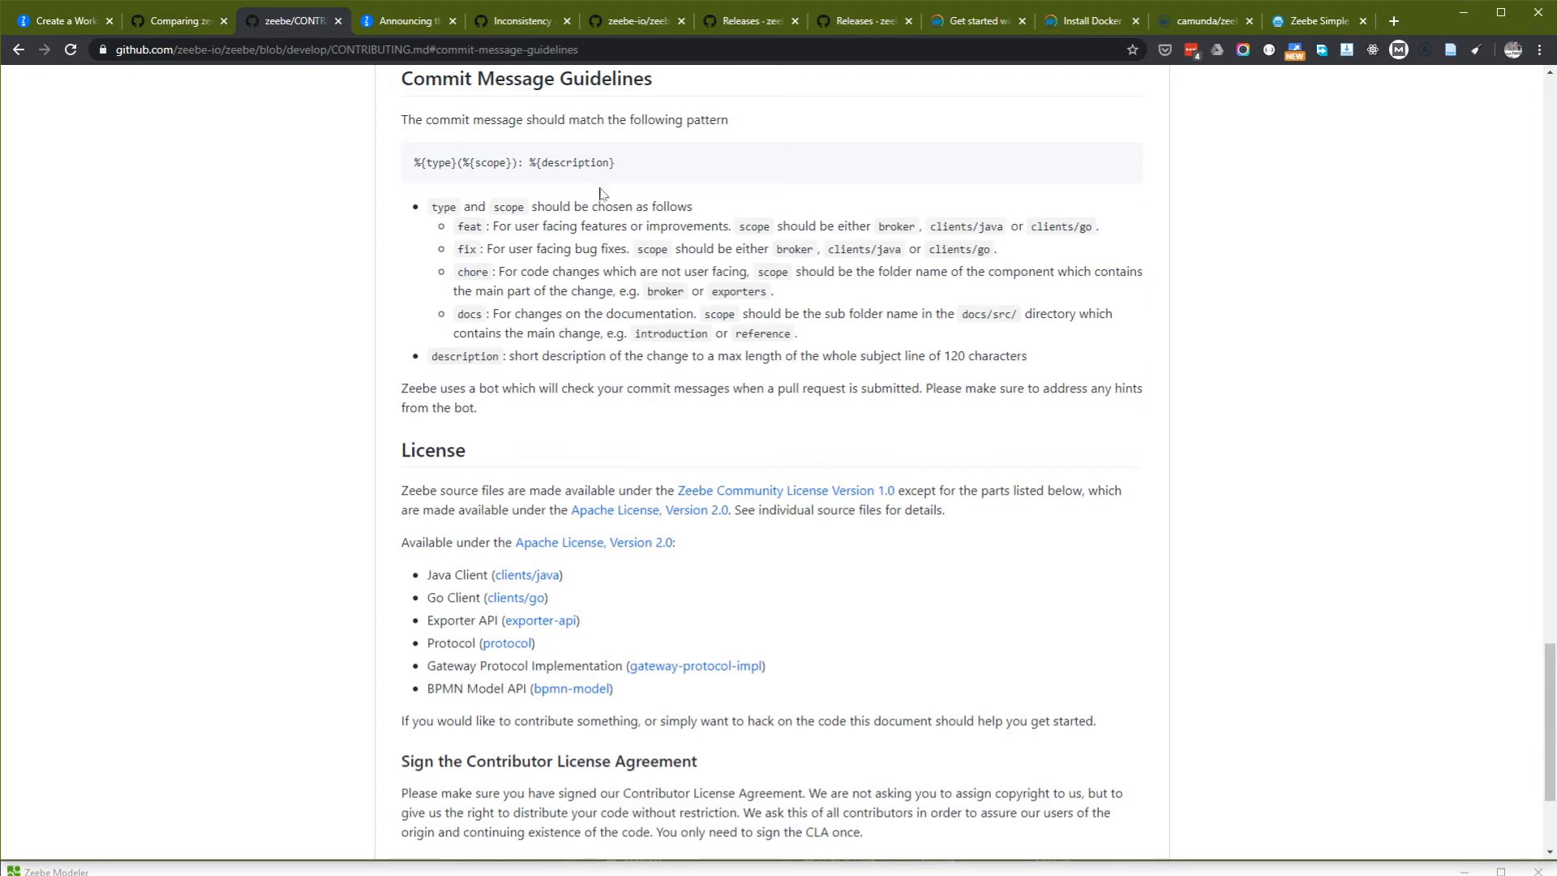
Compare the pull request title with the commit message guidelines and add the scope "(broker)" after "docs".
click(180, 30)
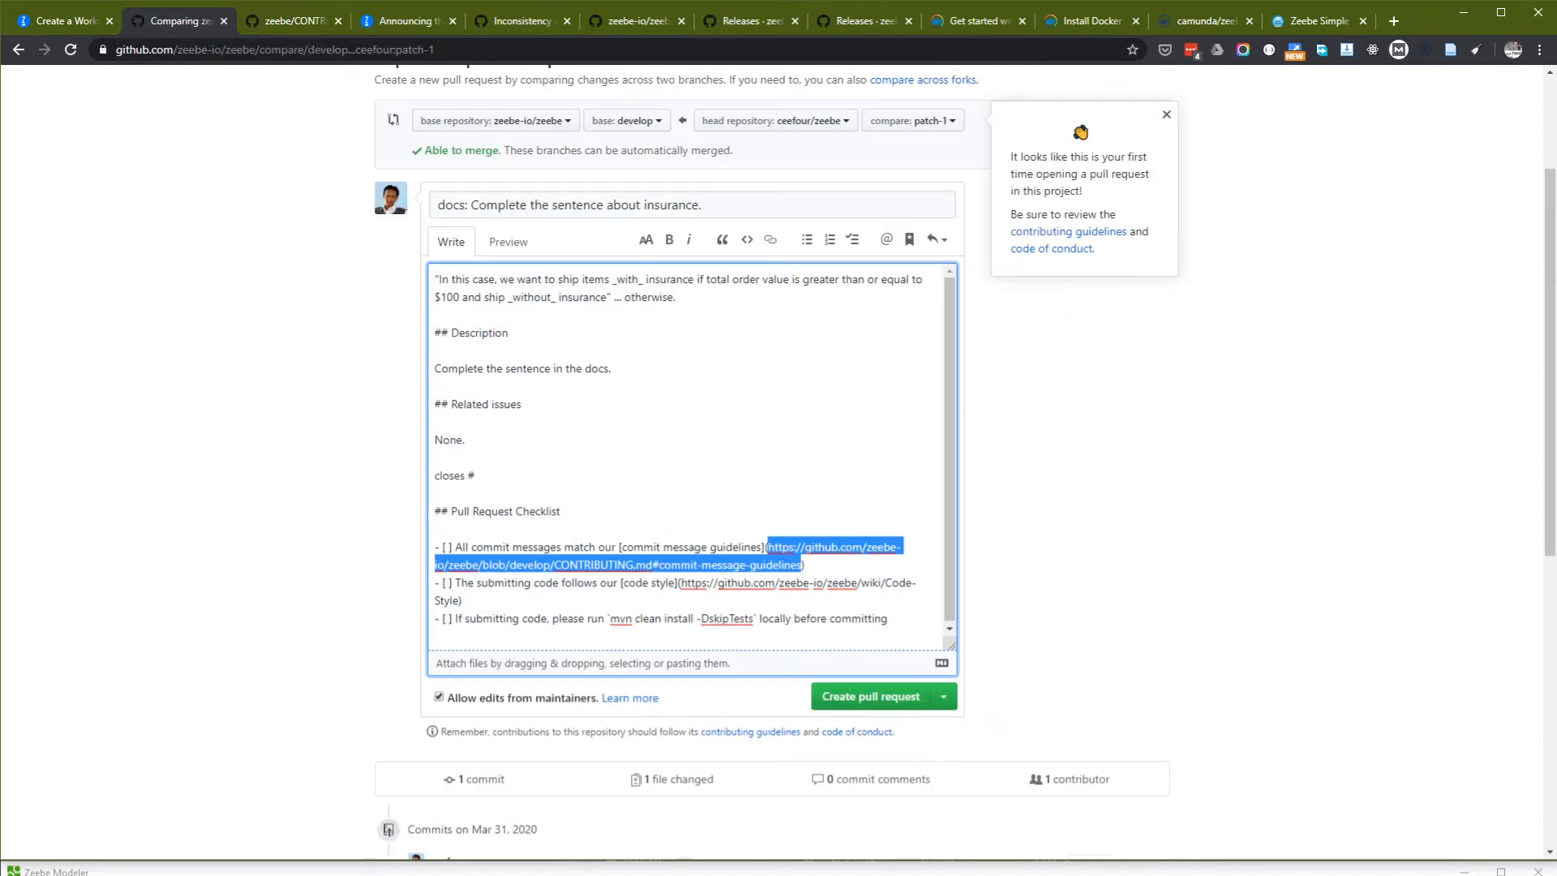
click(272, 21)
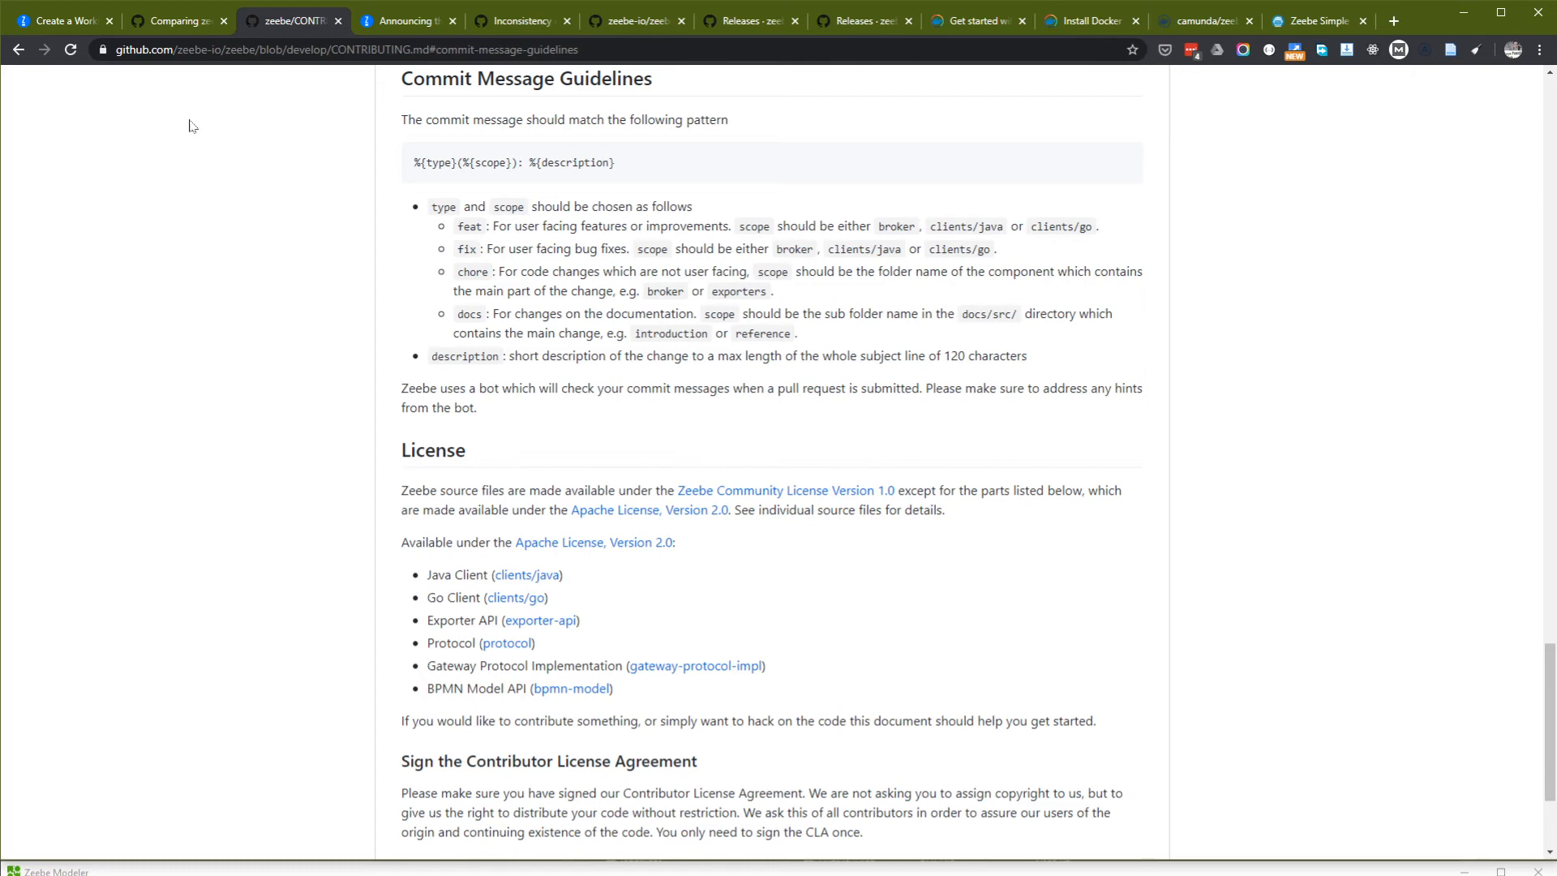
click(74, 22)
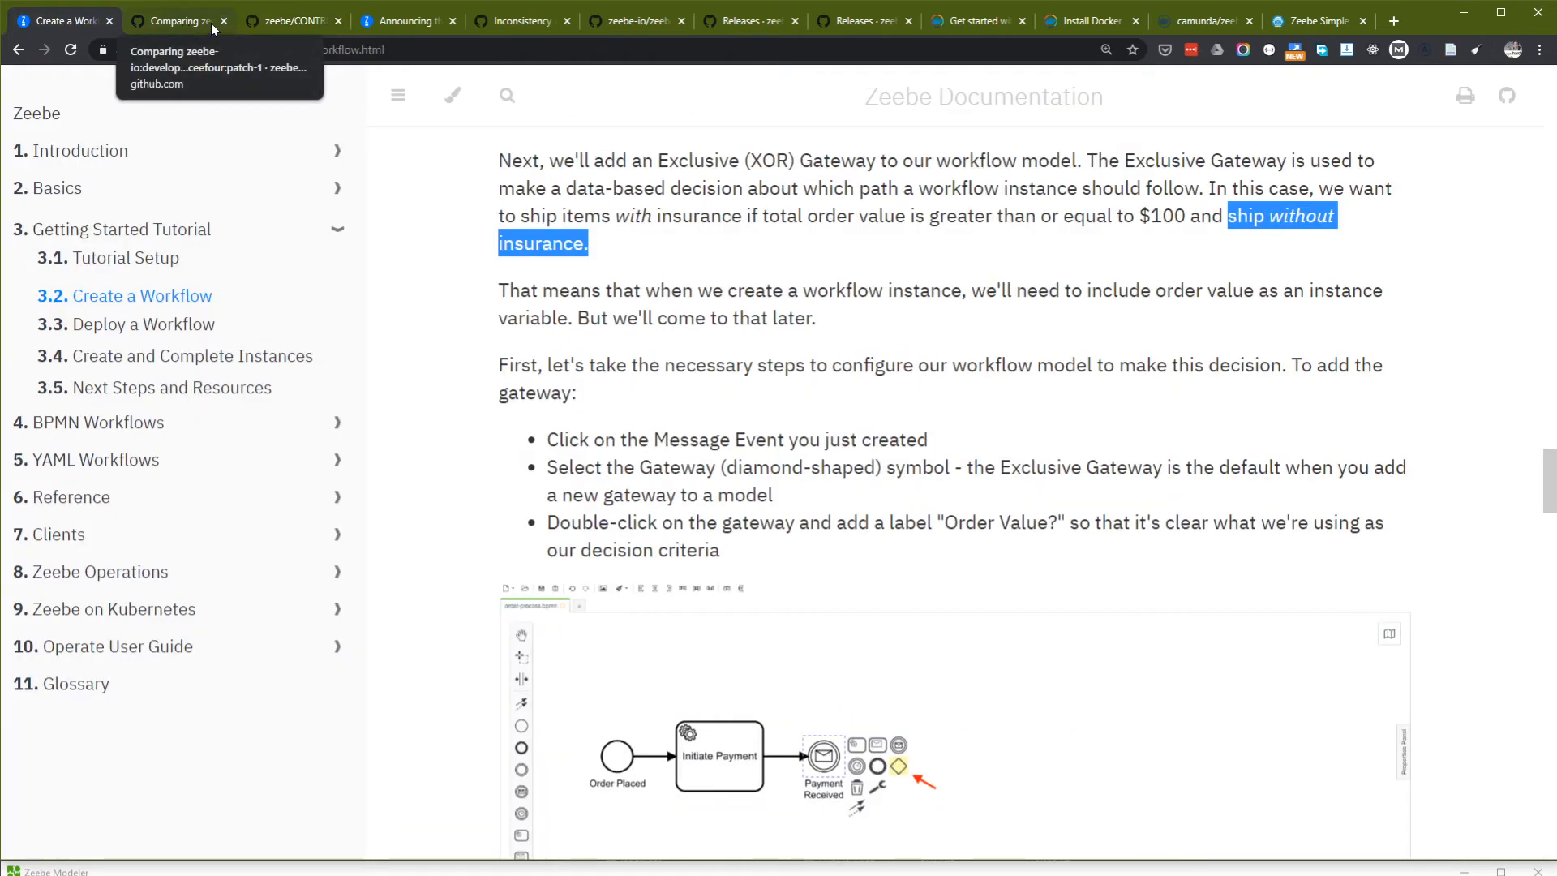
click(280, 20)
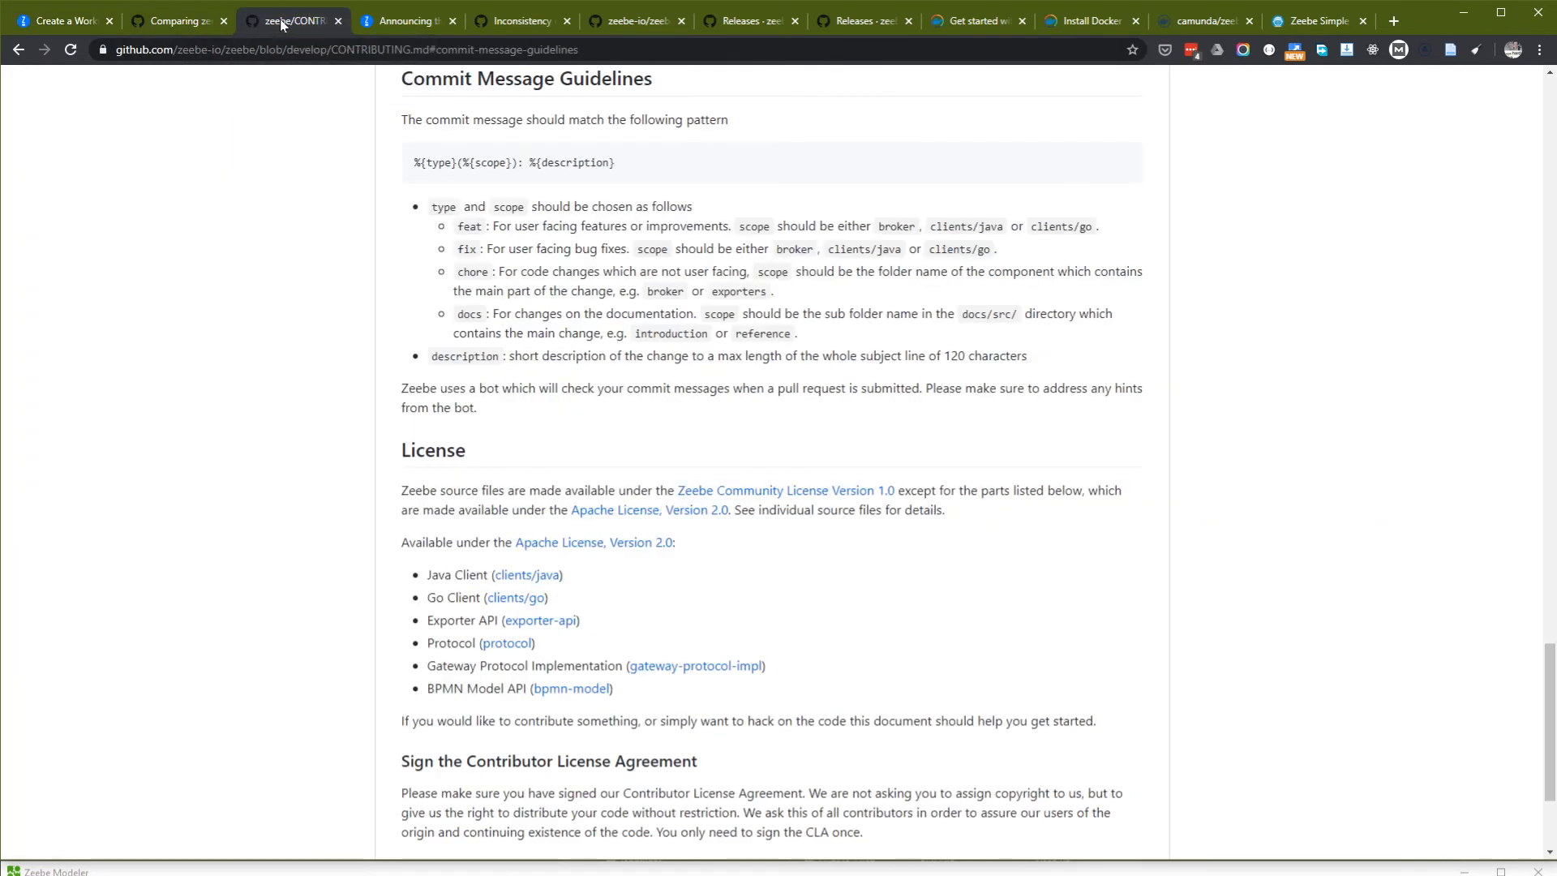
click(198, 24)
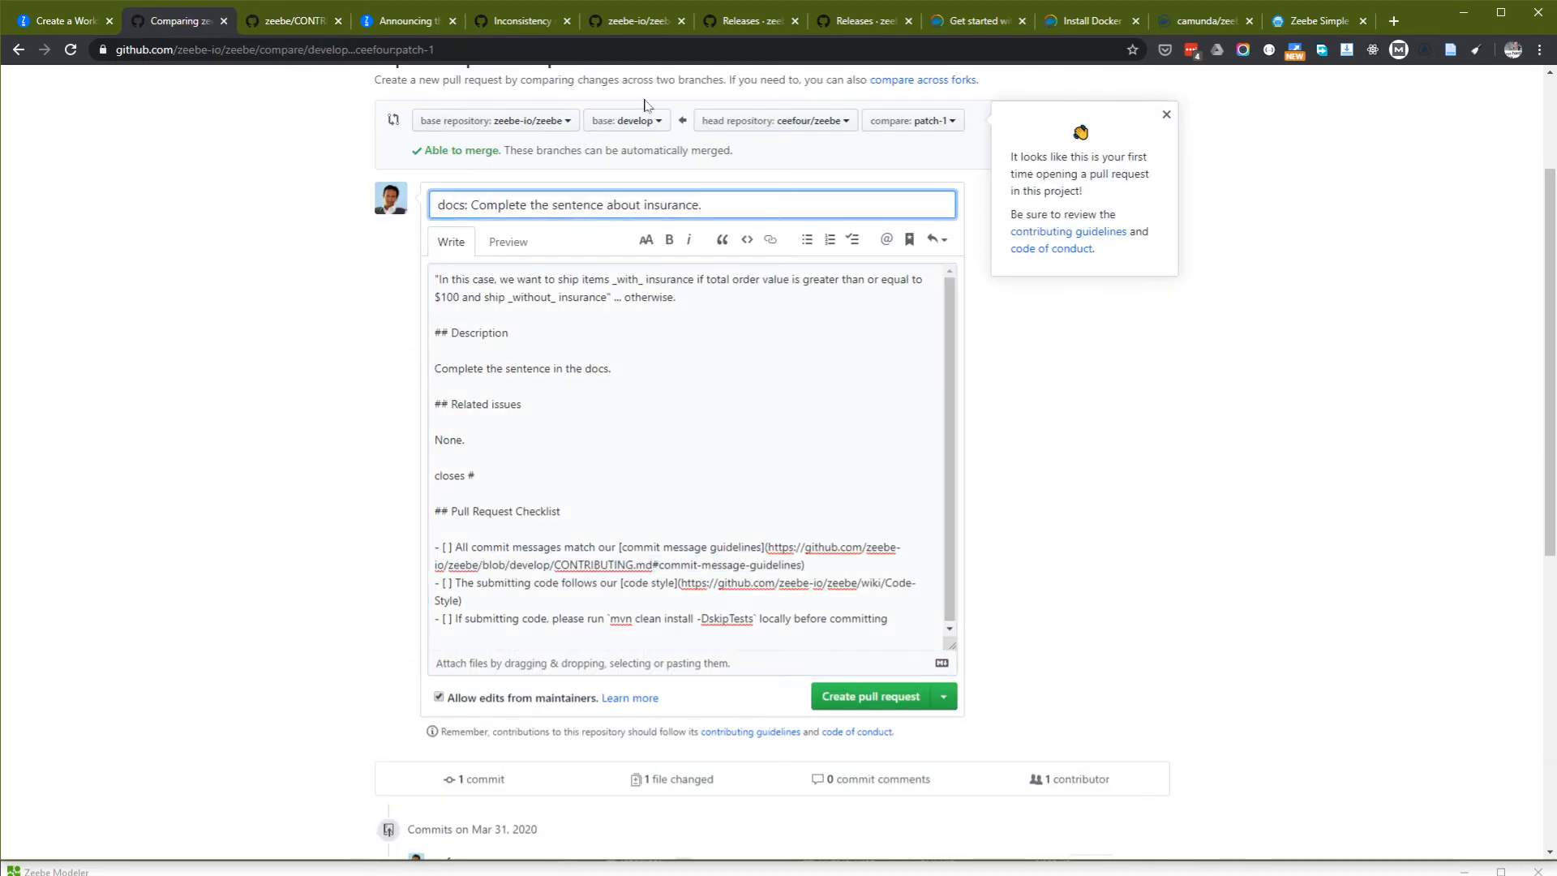
text((broker))
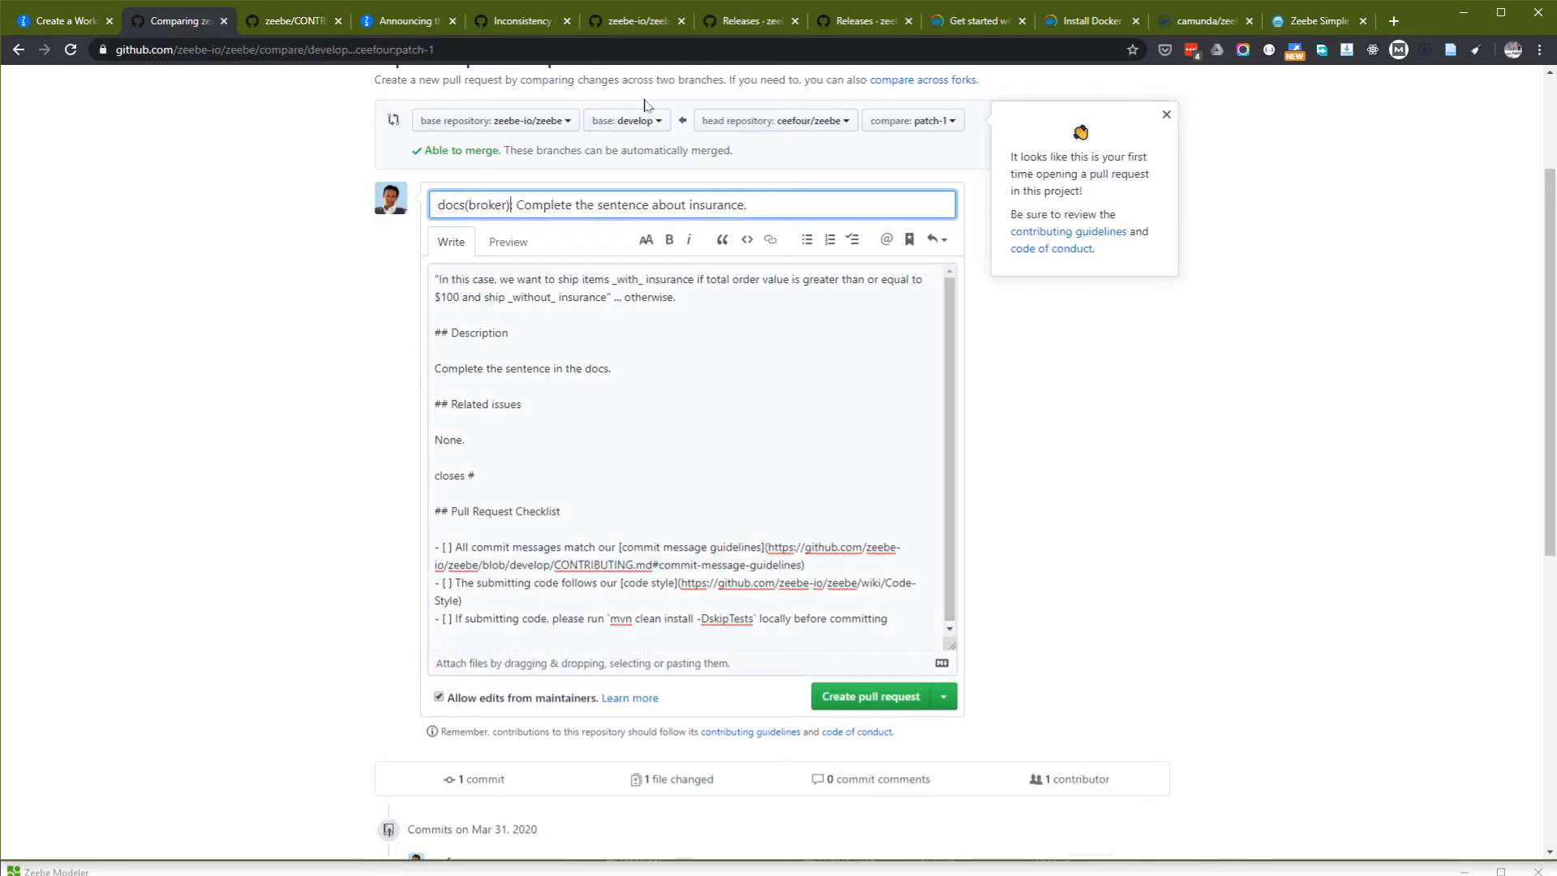
Mark all three Pull Request Checklist items with an "x" and create the pull request.
click(626, 565)
key(Home)
key(Right)
key(Right)
key(BackSpace)
text(x)
key(Down)
key(Down)
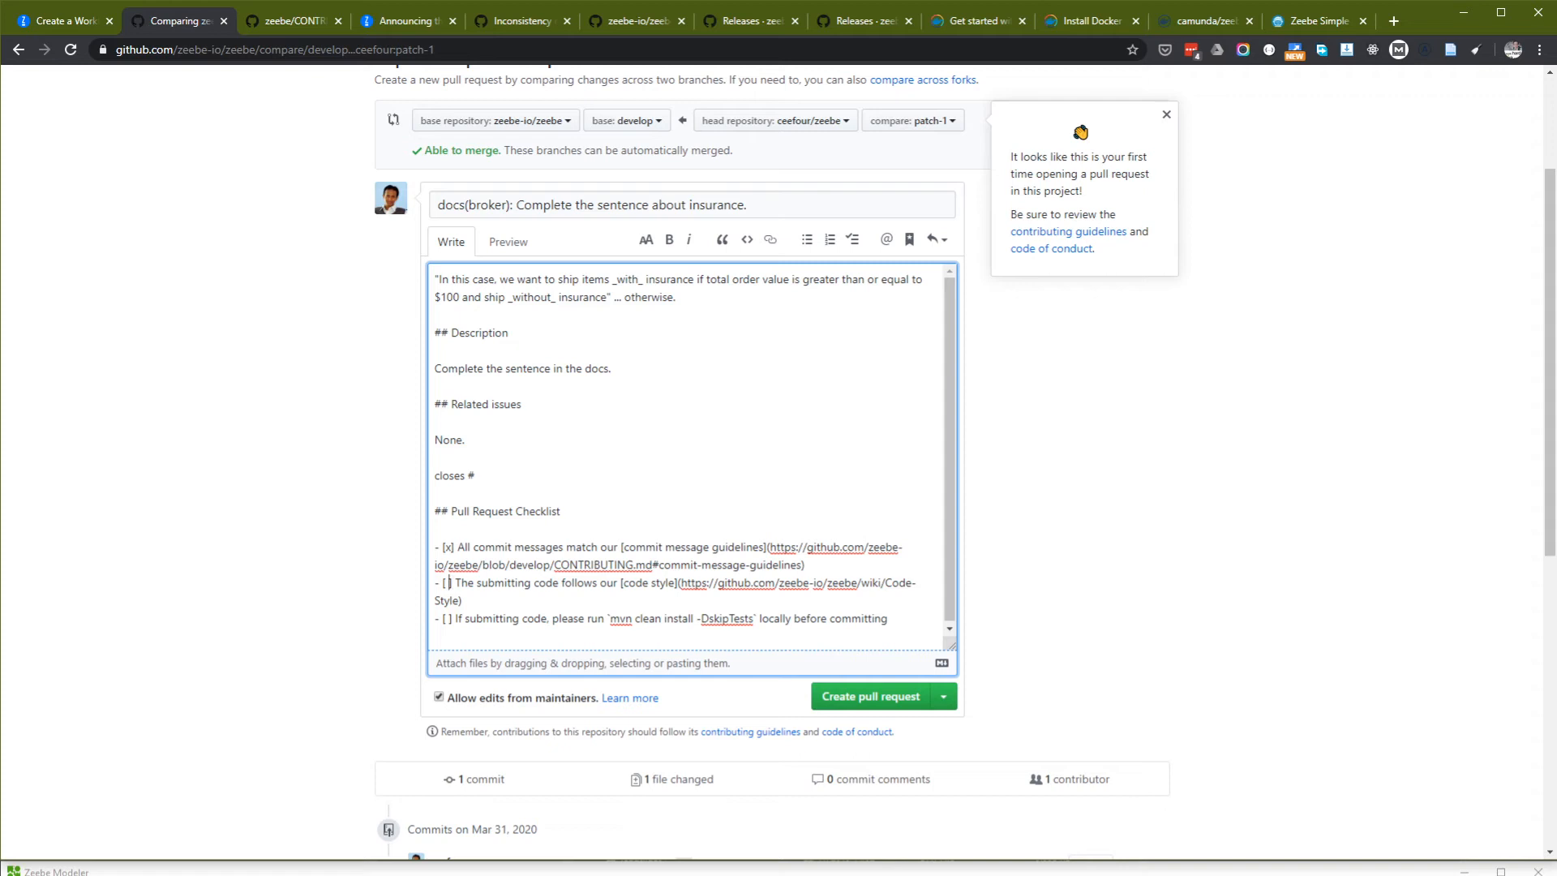
key(BackSpace)
text(x)
key(Up)
key(Up)
key(Down)
key(Home)
key(Right)
key(Right)
key(BackSpace)
text(x)
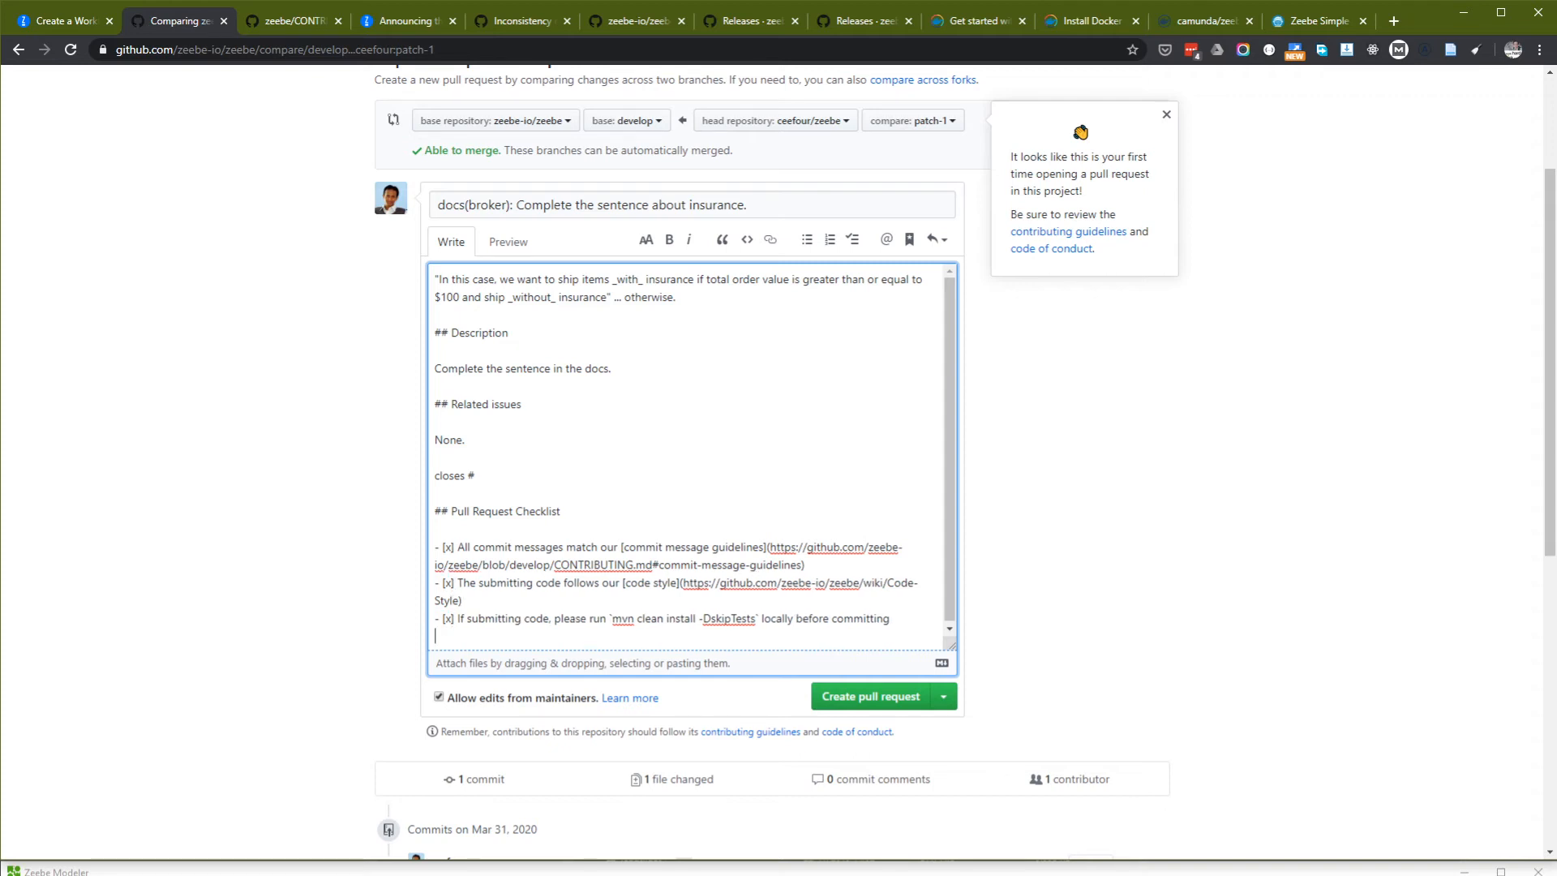
click(872, 697)
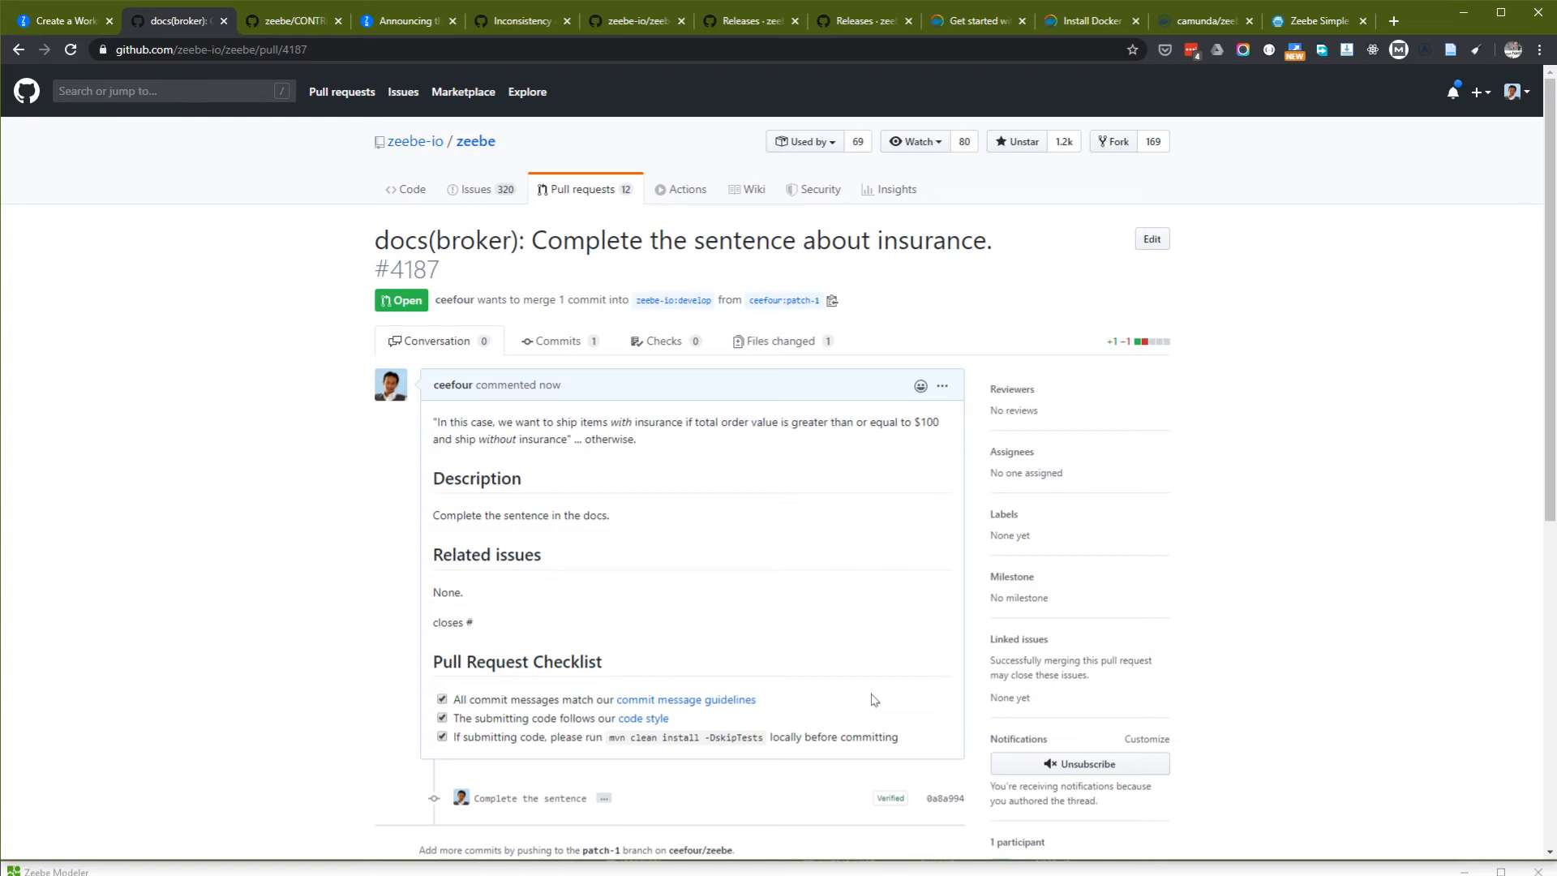
Edit the pull request's description to remove the "closes #" line under Related issues, and save the comment.
click(942, 386)
click(819, 473)
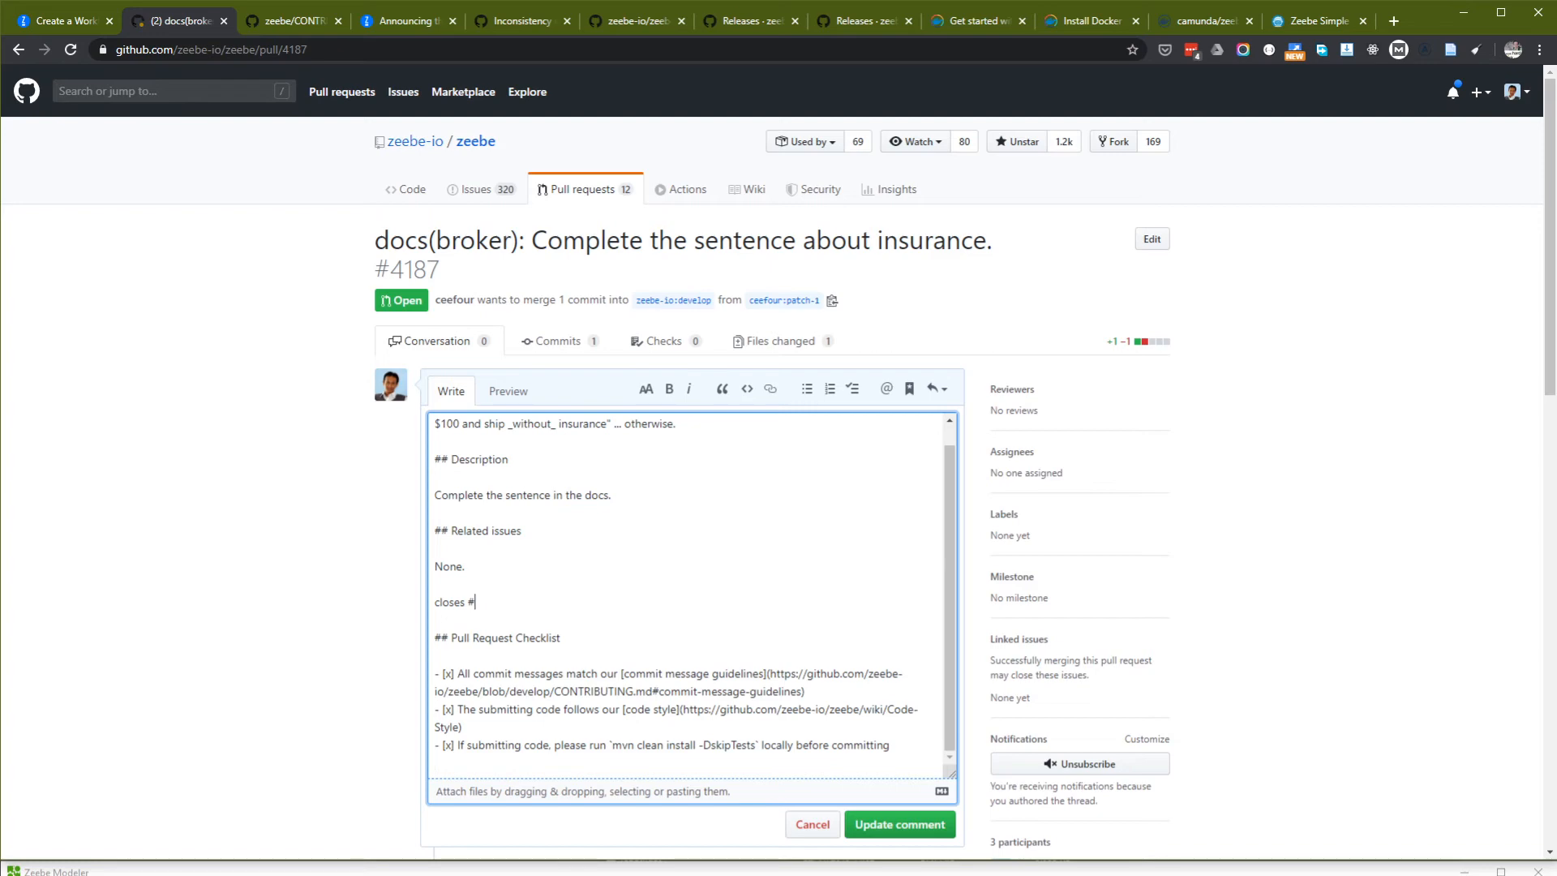
key(Delete)
key(Delete)
key(BackSpace)
key(BackSpace)
key(BackSpace)
key(BackSpace)
key(BackSpace)
key(BackSpace)
key(BackSpace)
key(BackSpace)
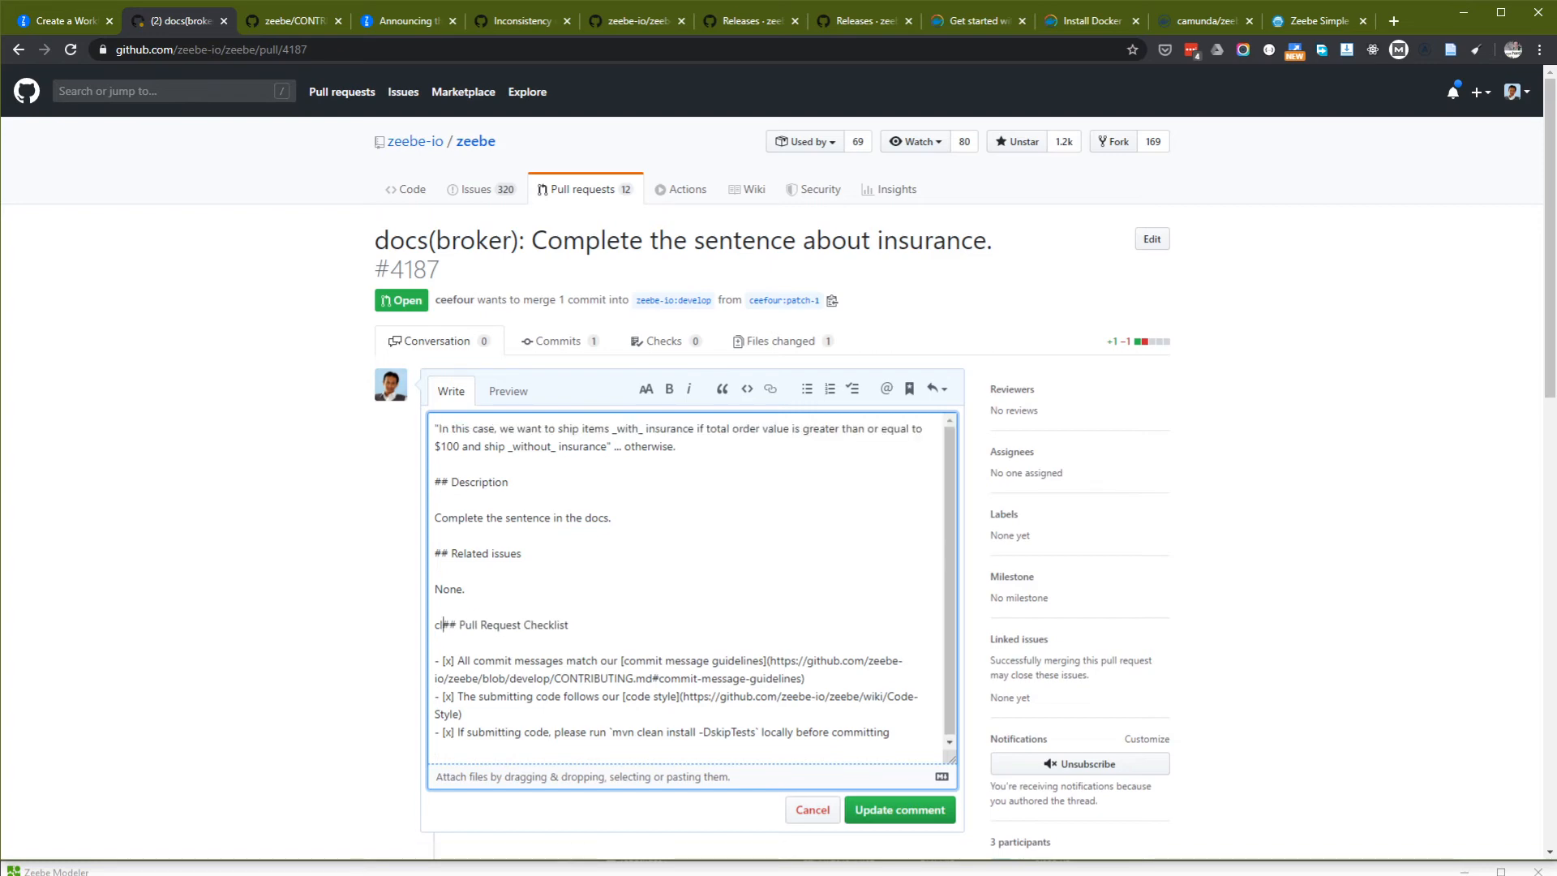
key(ctrl+Return)
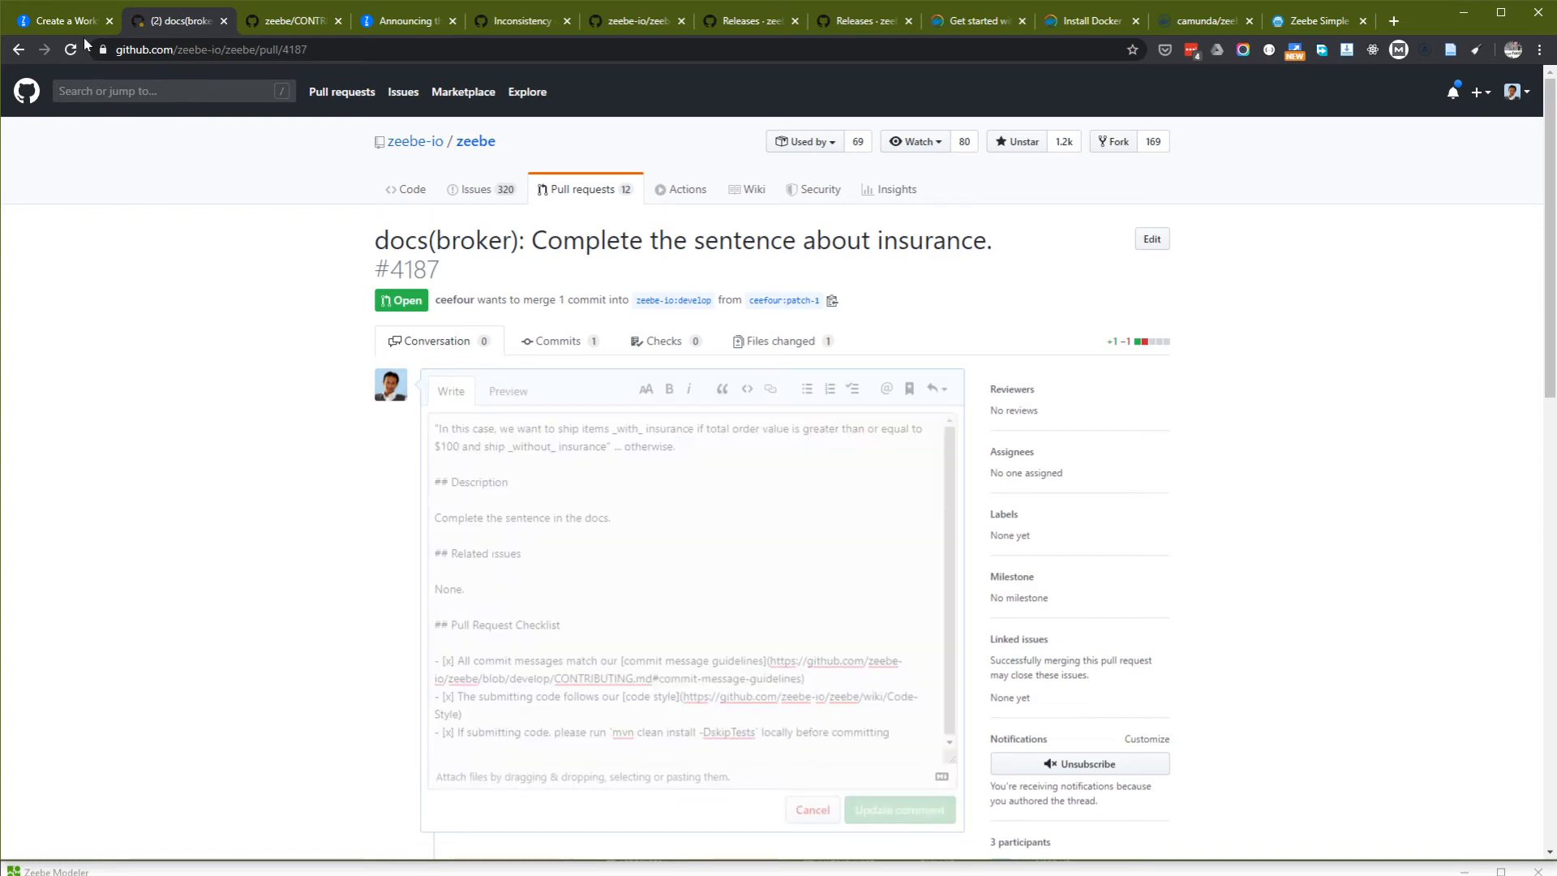
Read the tutorial's gateway instructions, switch to Zeebe Modeler and append an exclusive gateway to the Payment Received event.
click(66, 23)
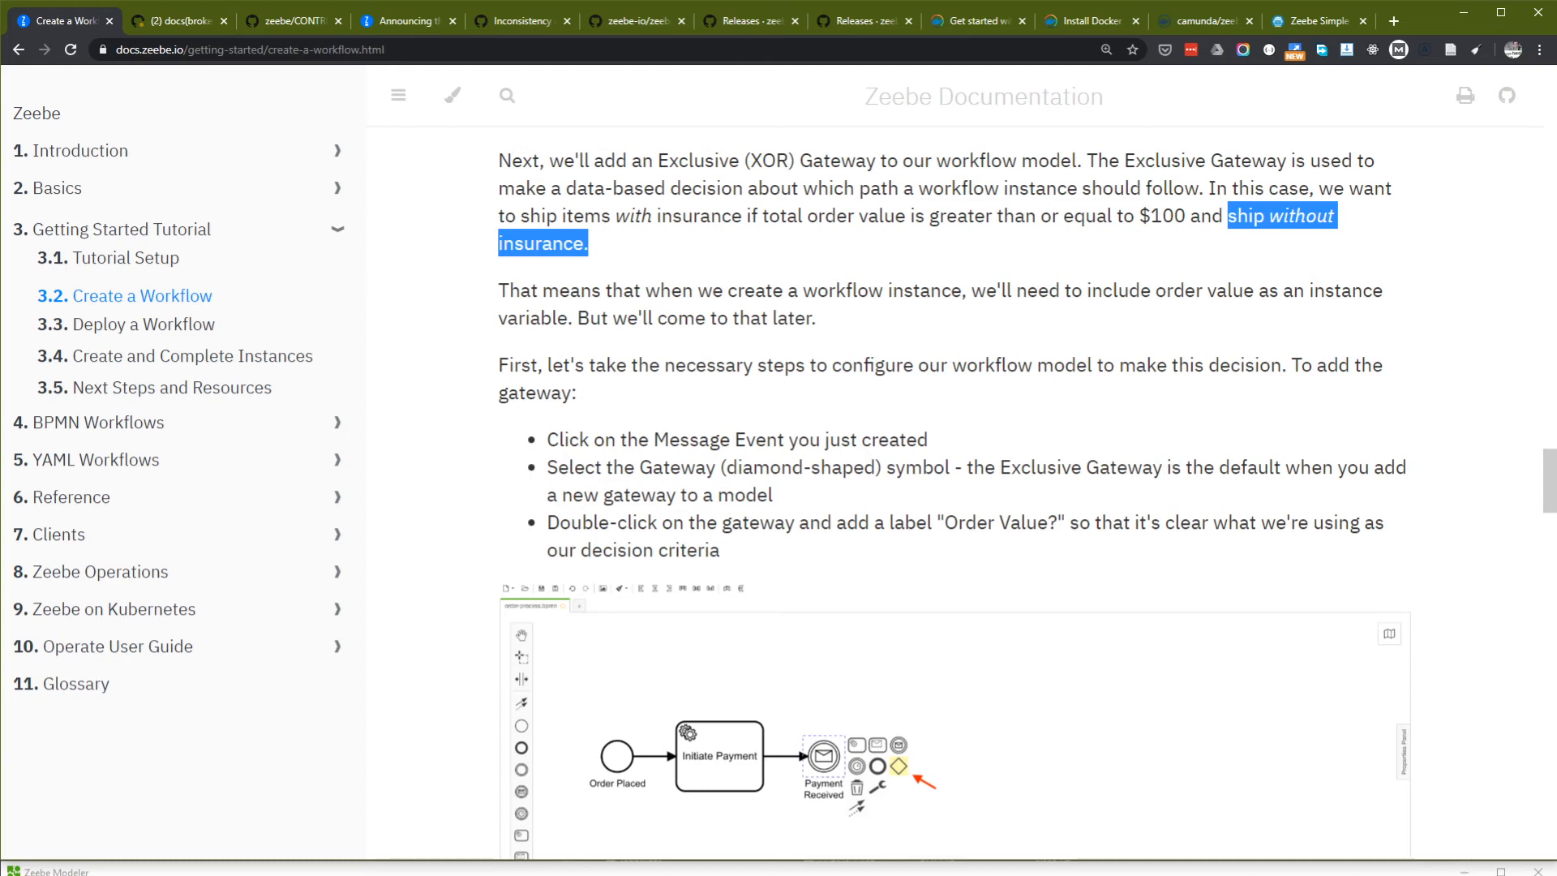
click(892, 258)
scroll(1027, 494, down, 1)
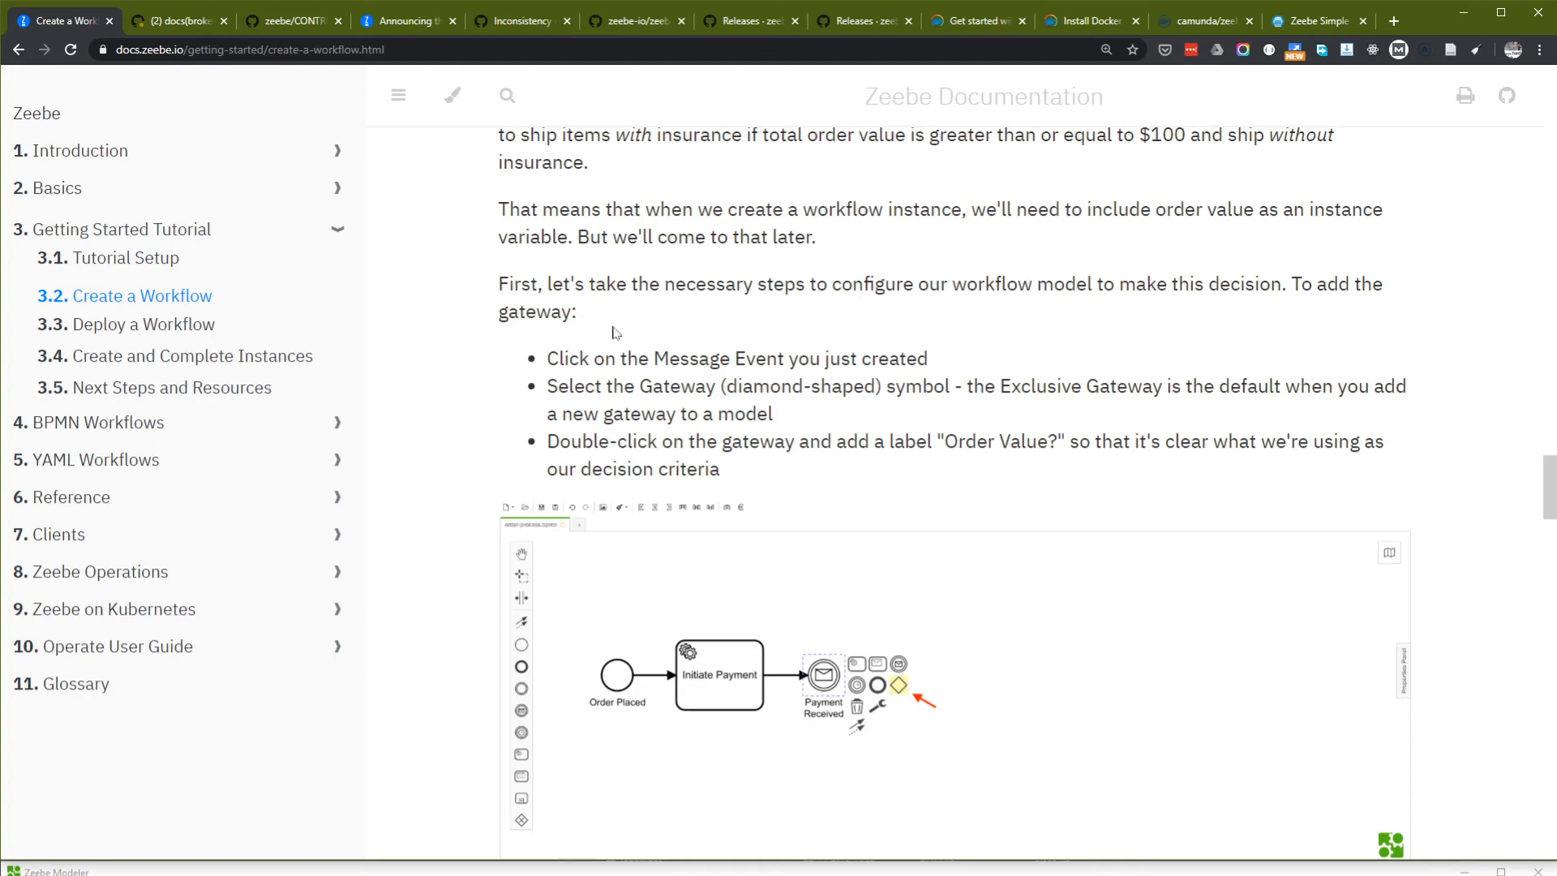
scroll(649, 332, down, 1)
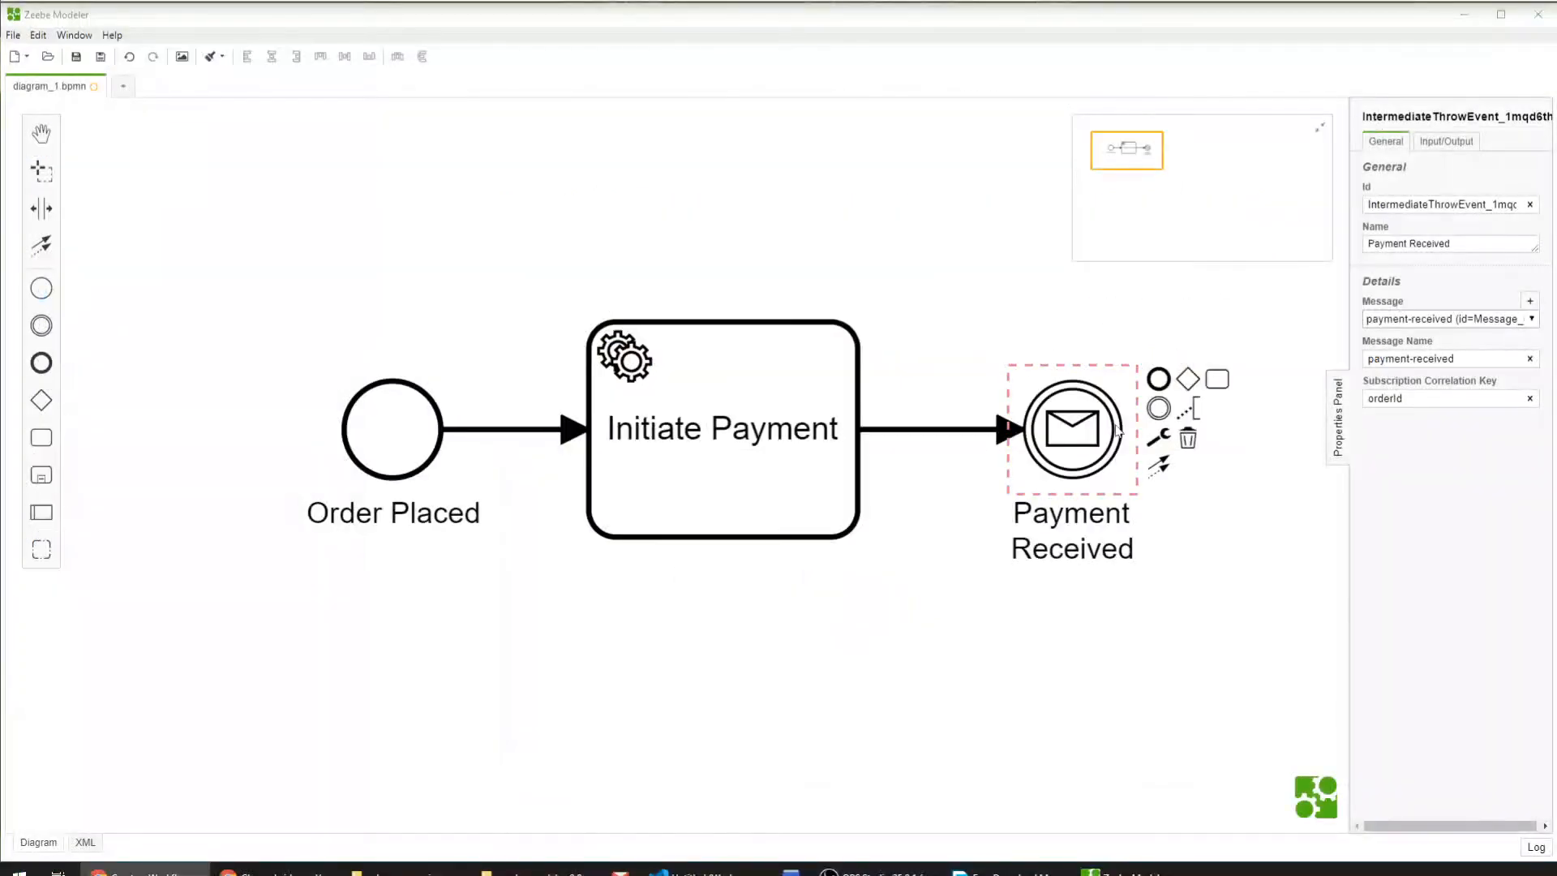
click(1074, 447)
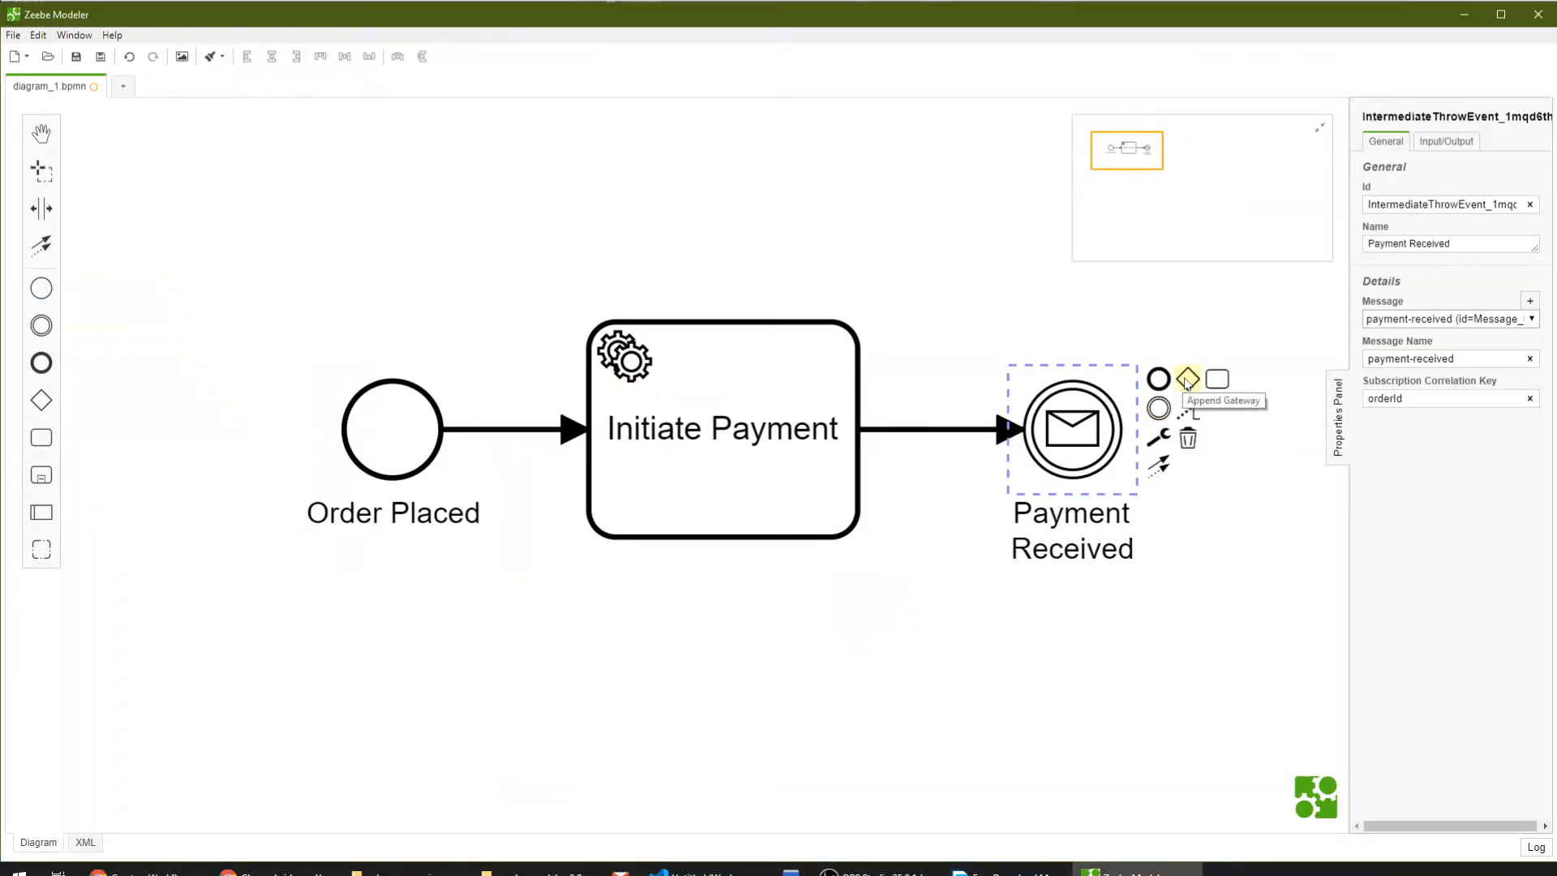
click(1186, 379)
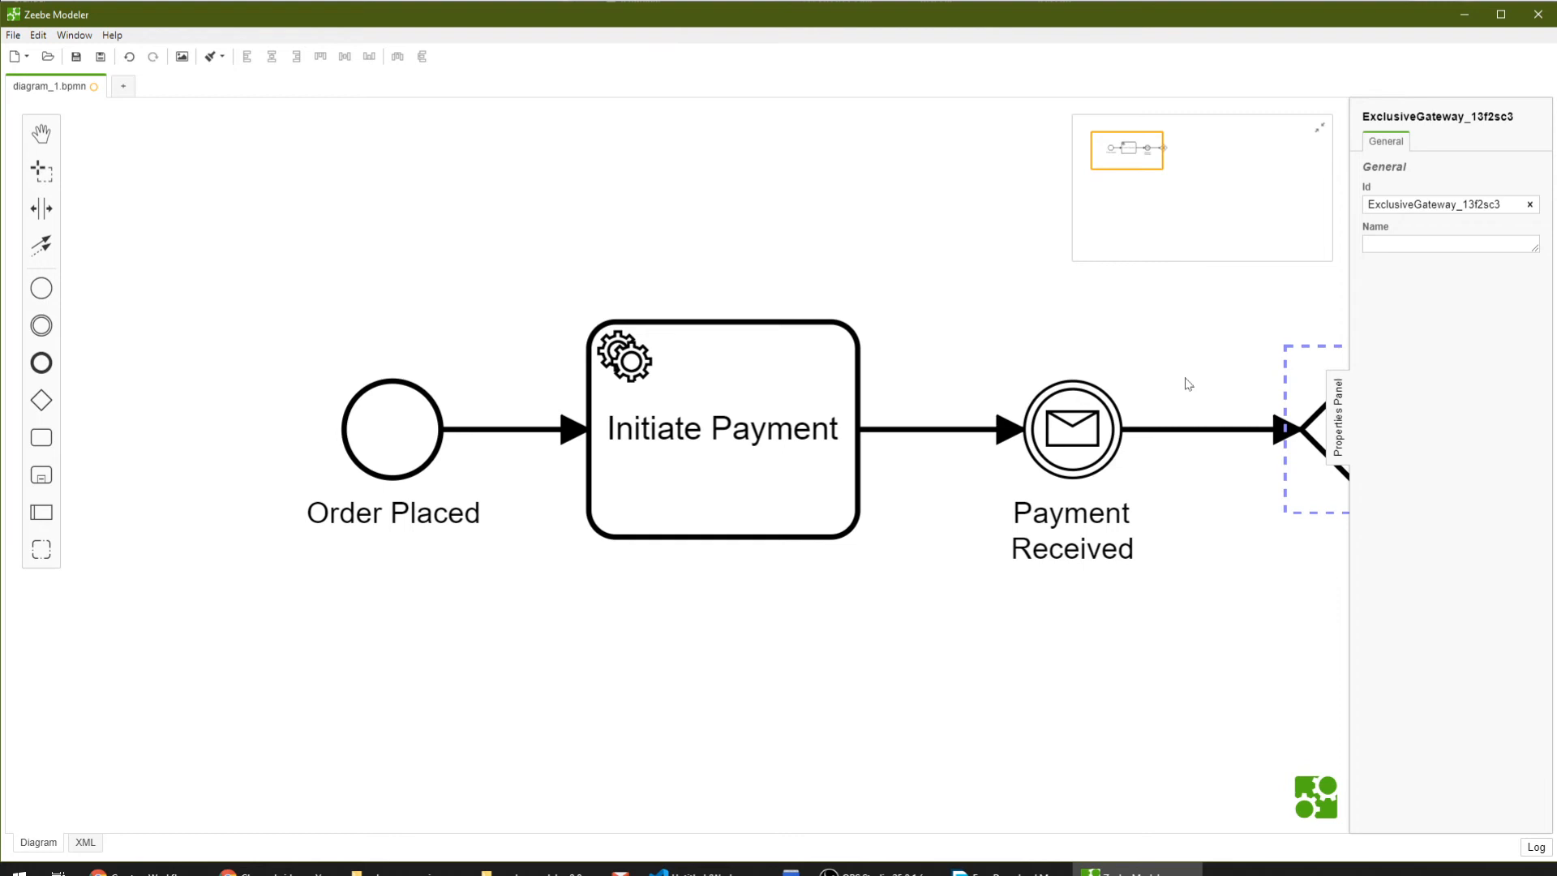
Label the new exclusive gateway "Order Value".
click(1216, 485)
drag(1123, 146, 1145, 138)
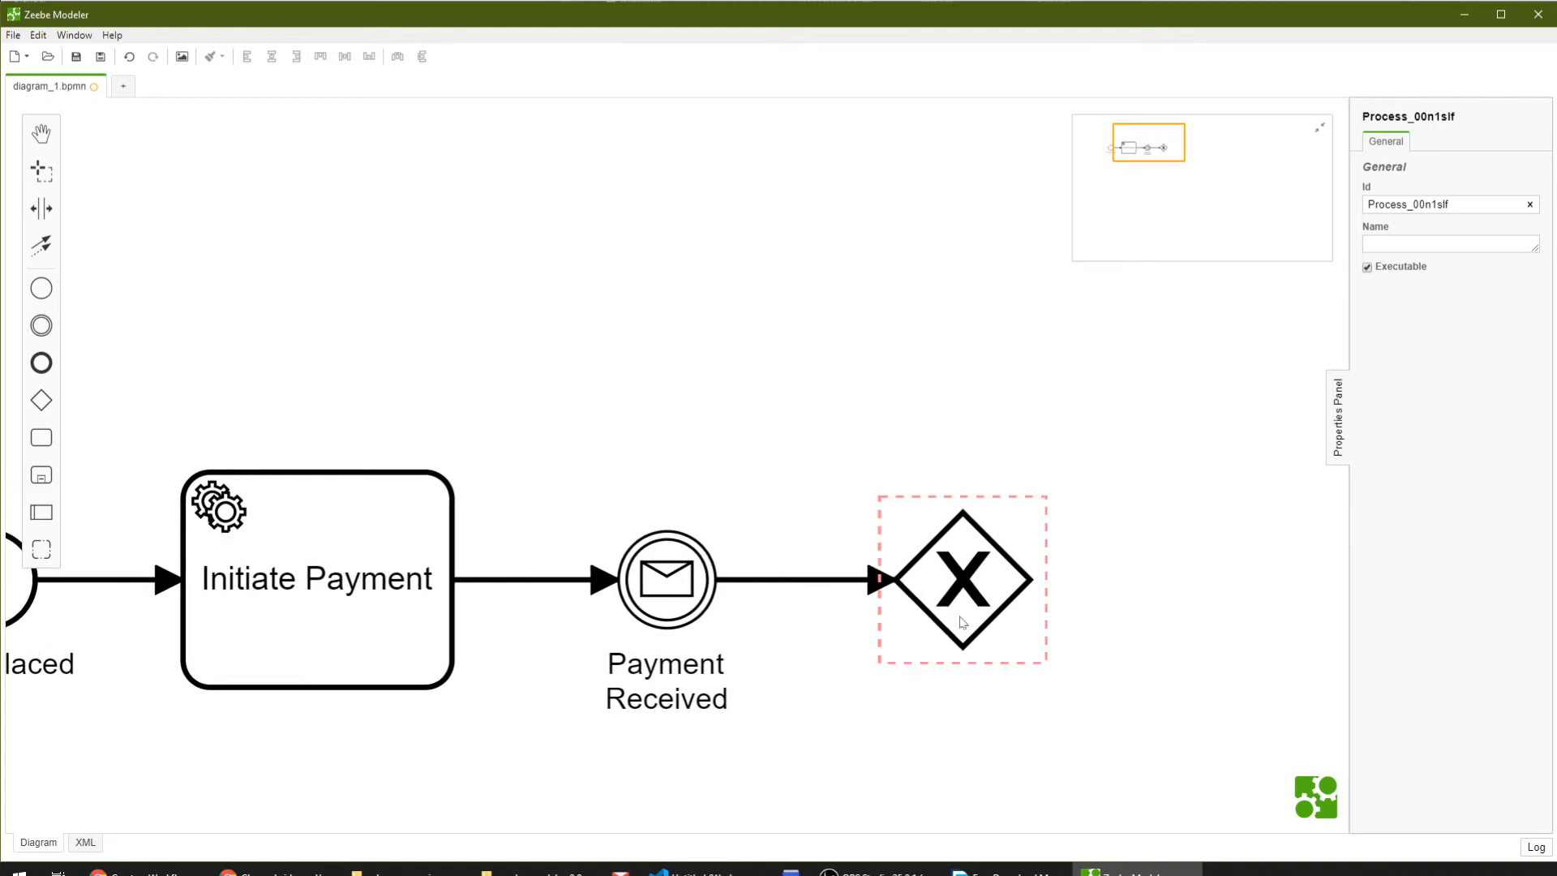
double_click(980, 573)
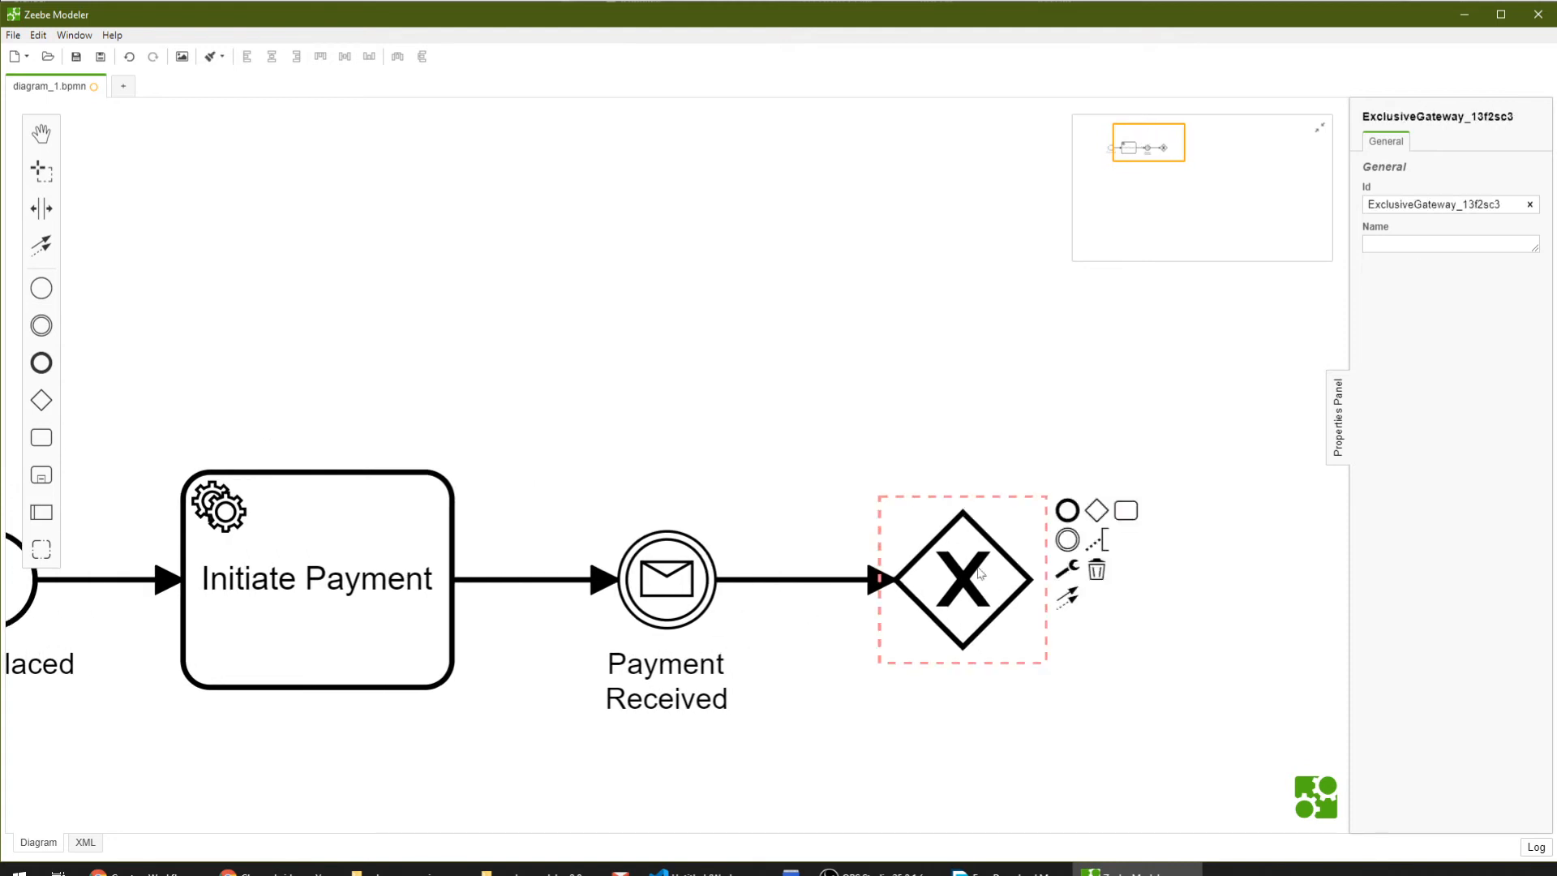
text(Order Value)
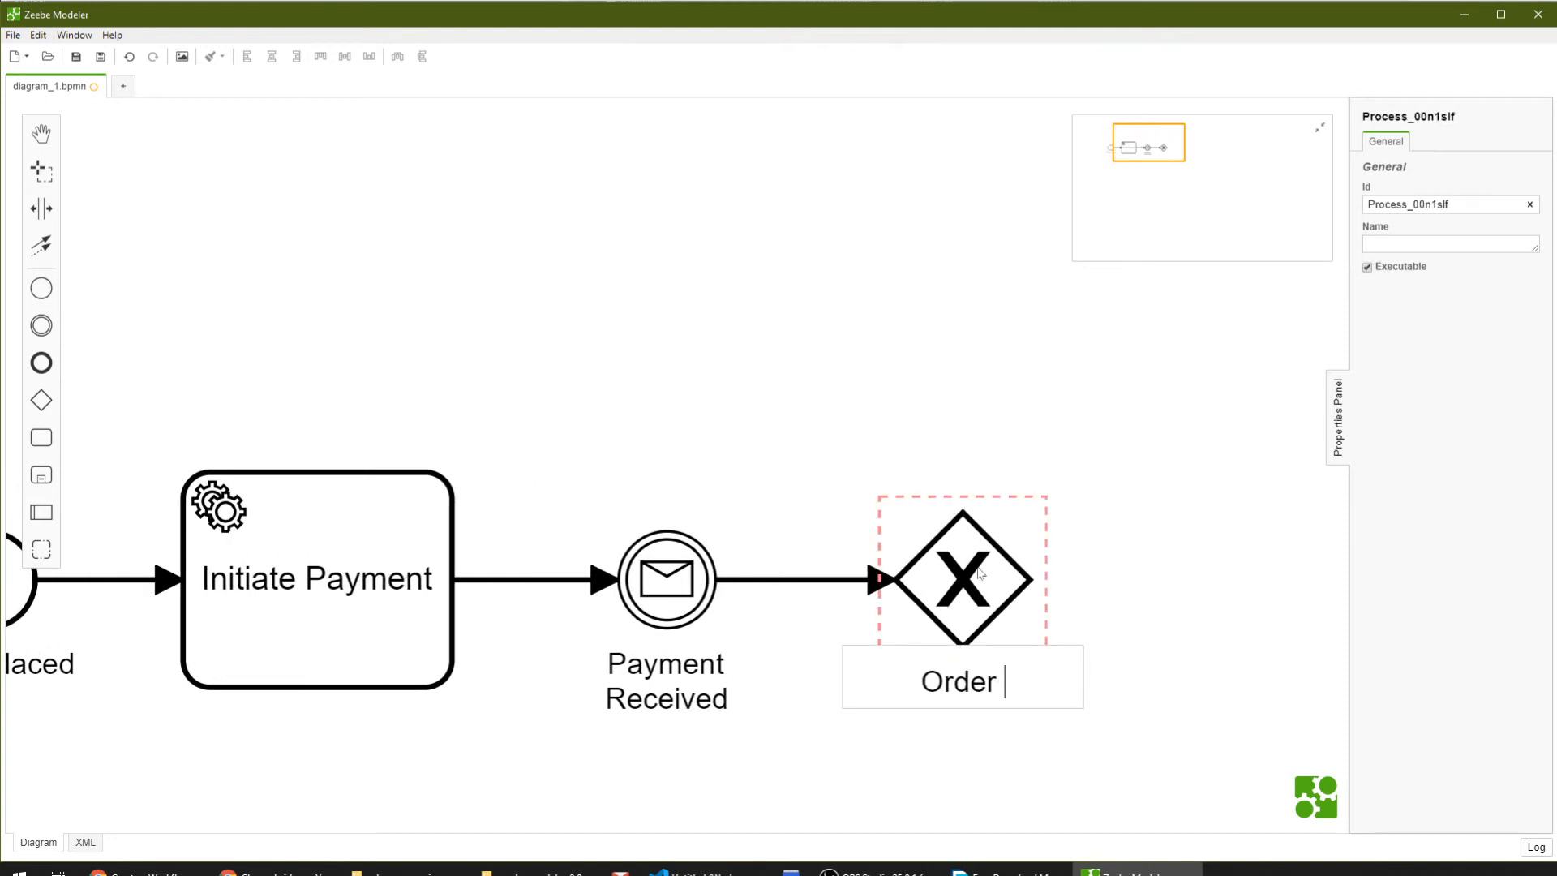
key(Return)
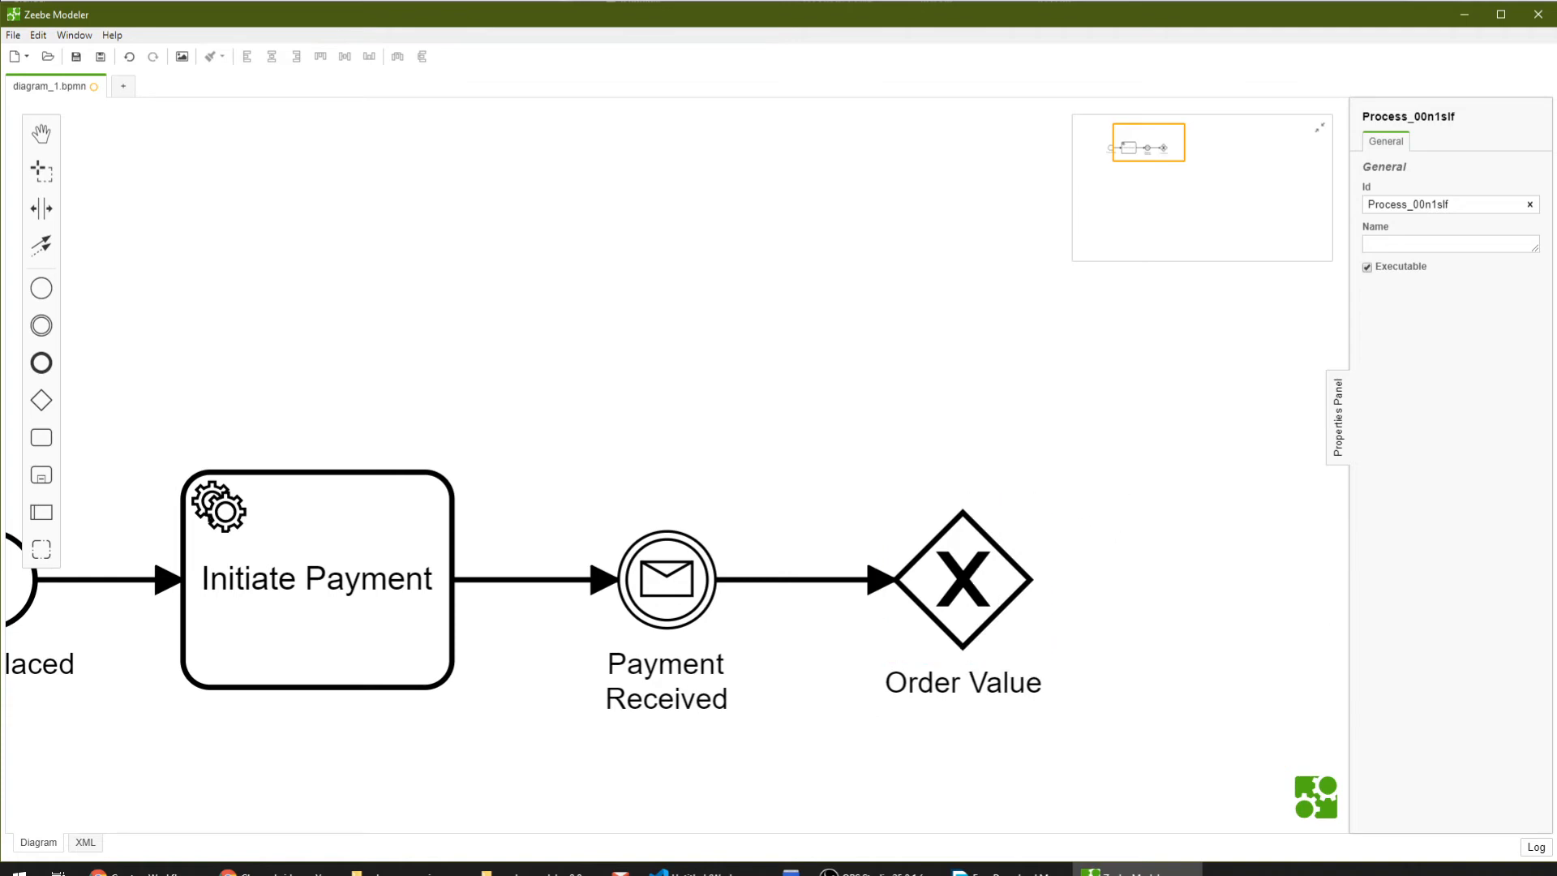
Check the gateway label in the tutorial and add a question mark so it reads "Order Value?".
key(alt+Tab)
scroll(1046, 615, down, 4)
scroll(1046, 526, down, 4)
key(alt+Tab)
double_click(957, 681)
text(?)
key(Return)
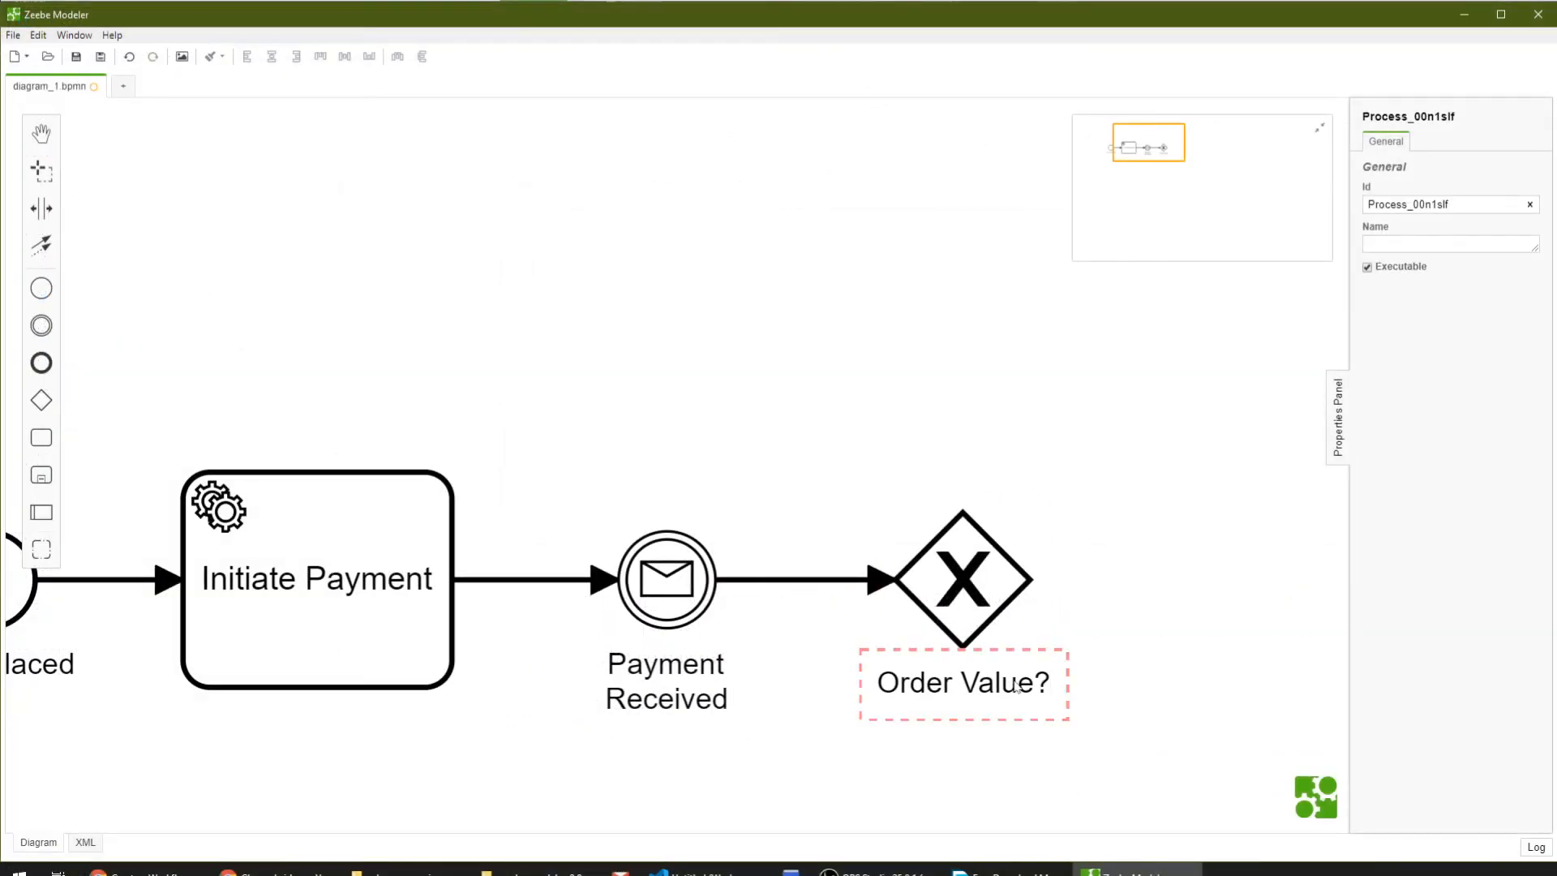
Read the tutorial section on the gateway's outgoing sequence flows and append a task after the Order Value? gateway.
key(alt+Tab)
scroll(956, 486, up, 8)
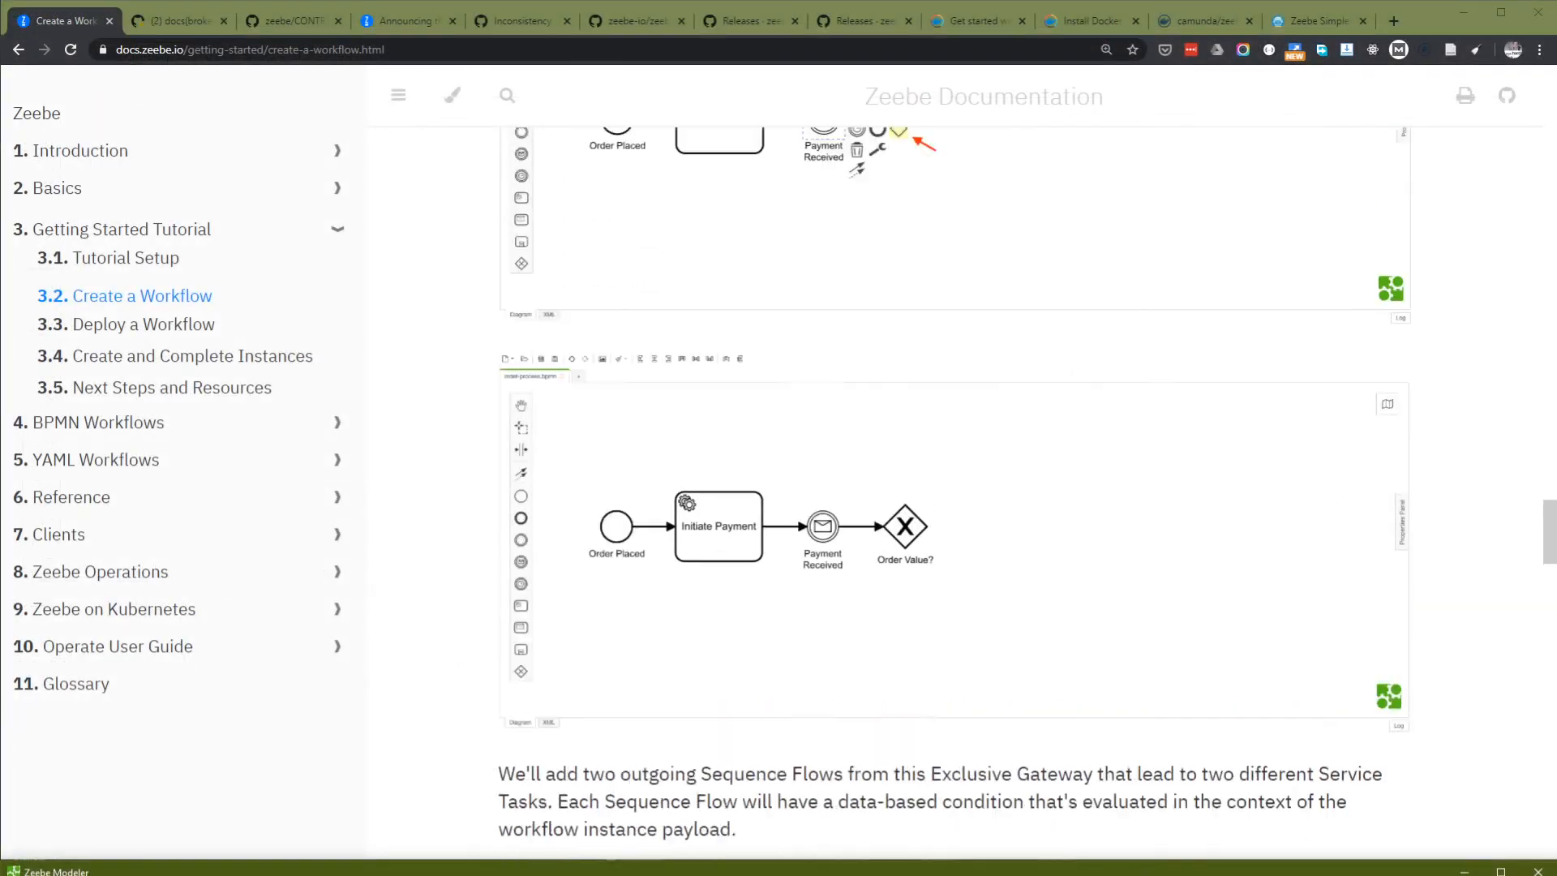
scroll(1037, 765, up, 2)
scroll(1037, 766, down, 10)
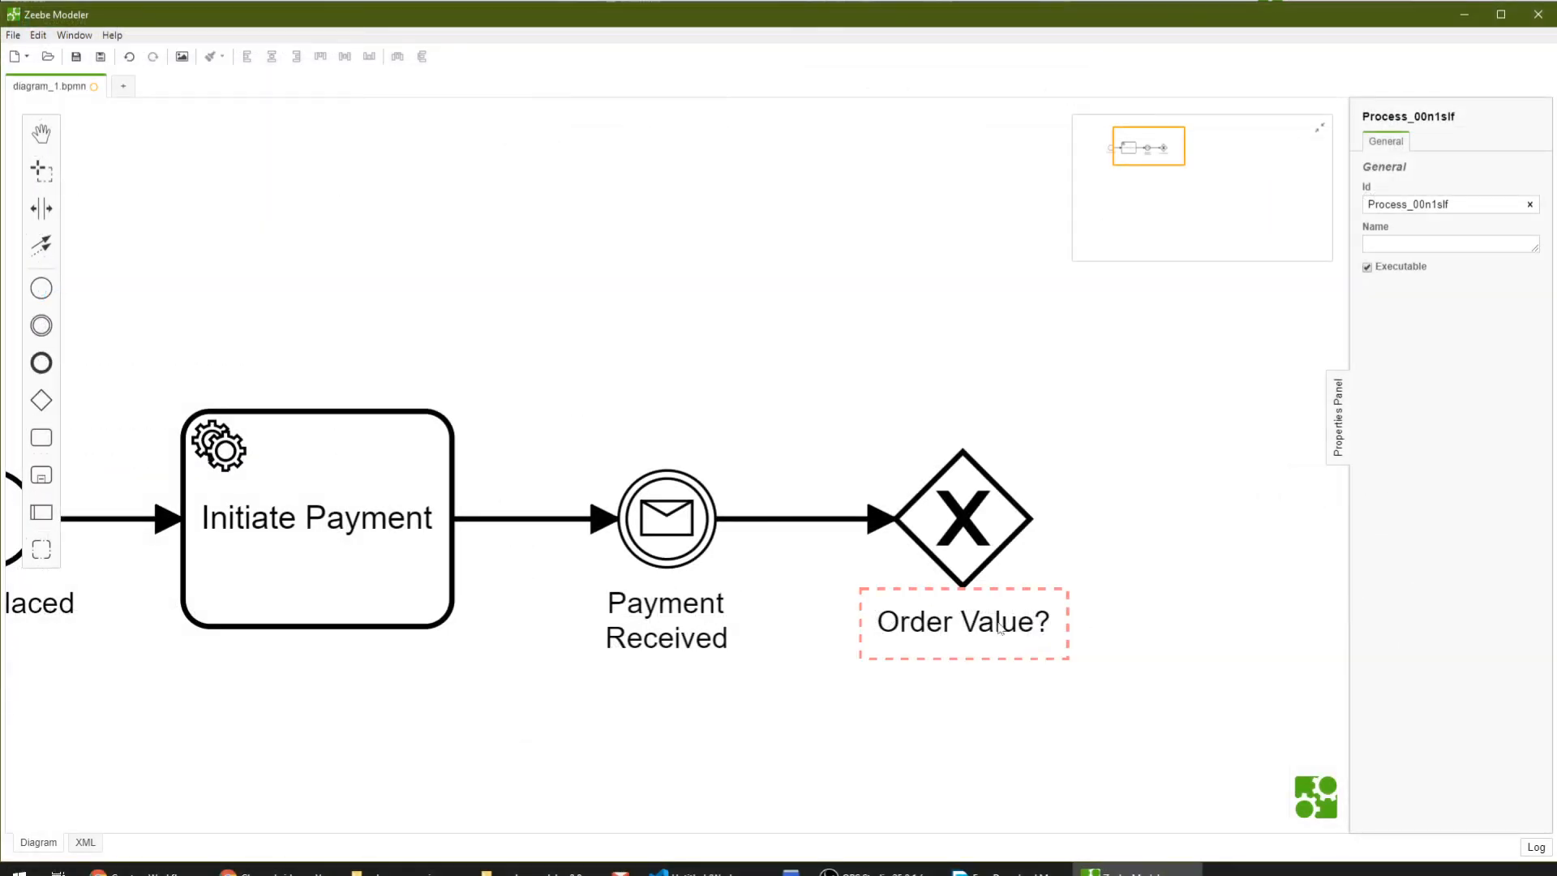
click(979, 526)
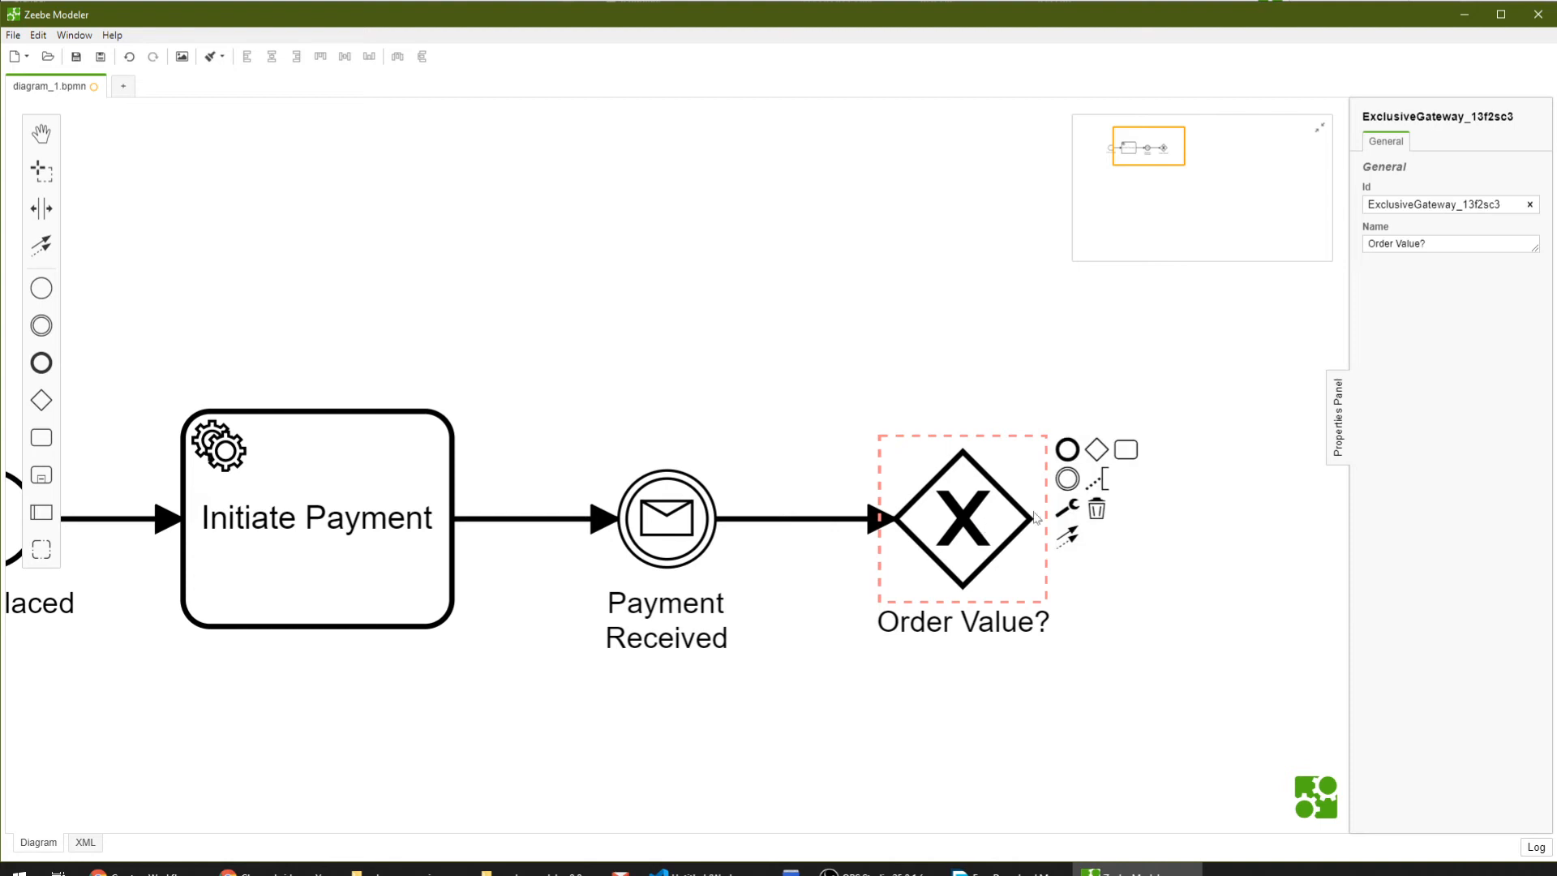
click(1127, 450)
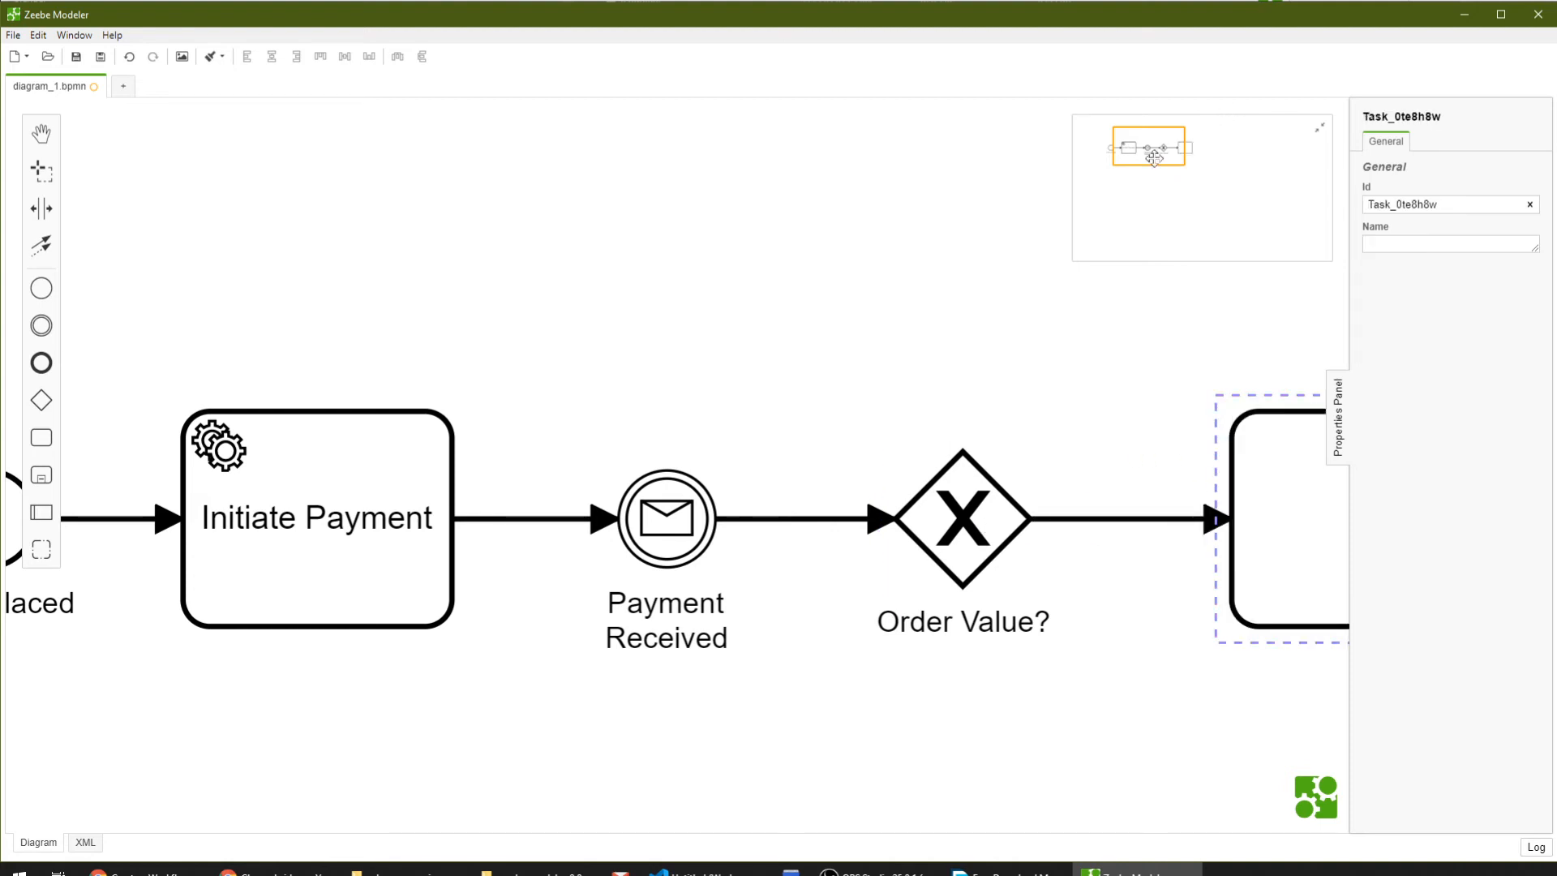
Name the new task after the gateway "Ship Without Insurance".
drag(1153, 158, 1188, 158)
scroll(1187, 158, down, 5)
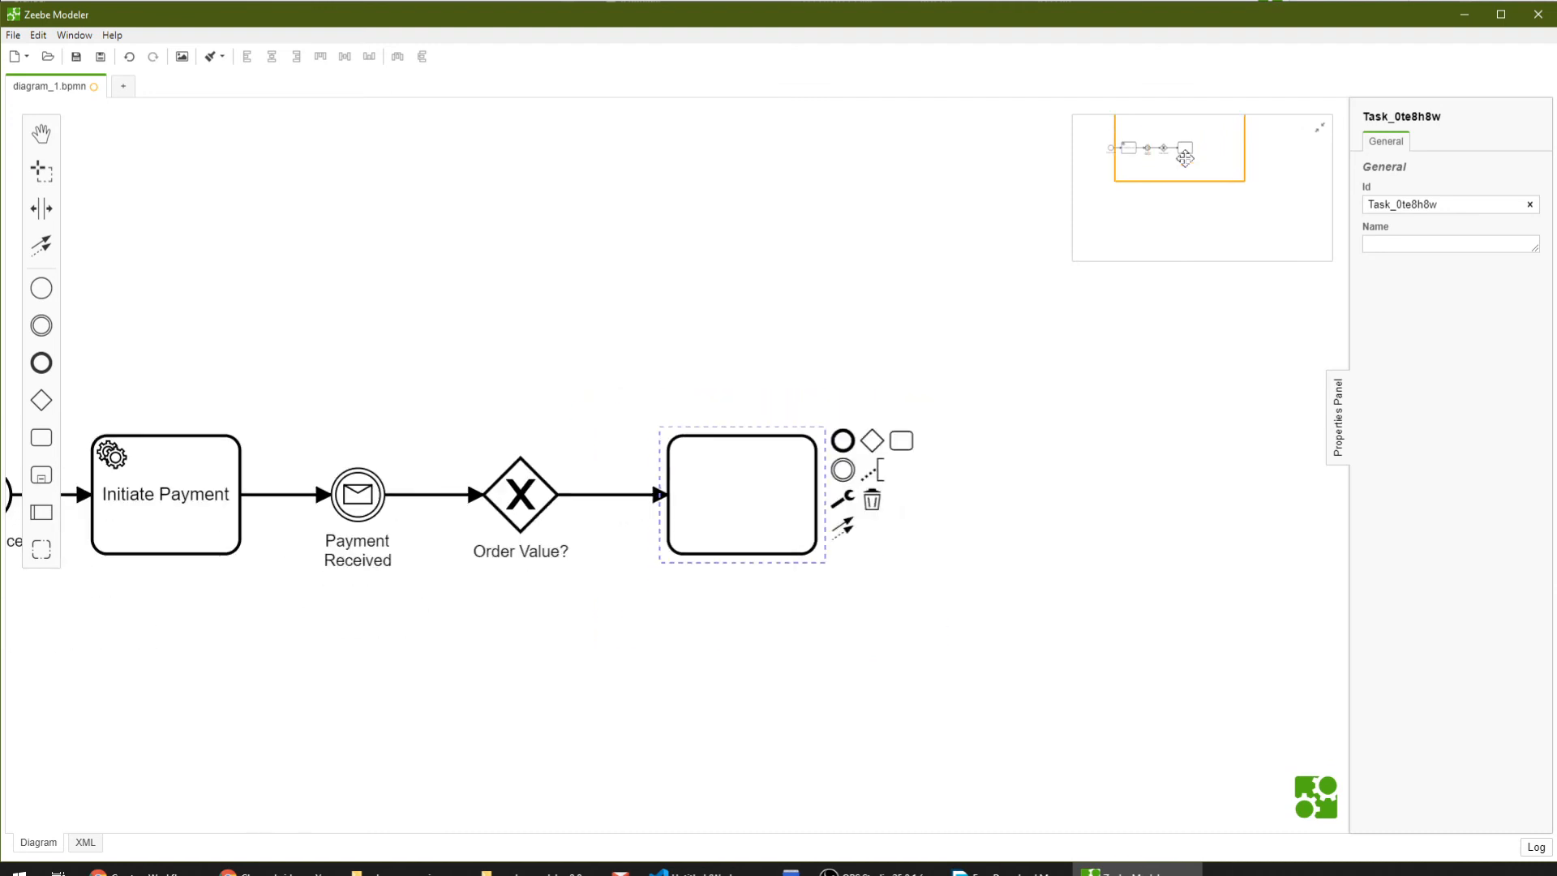
double_click(791, 494)
text(S)
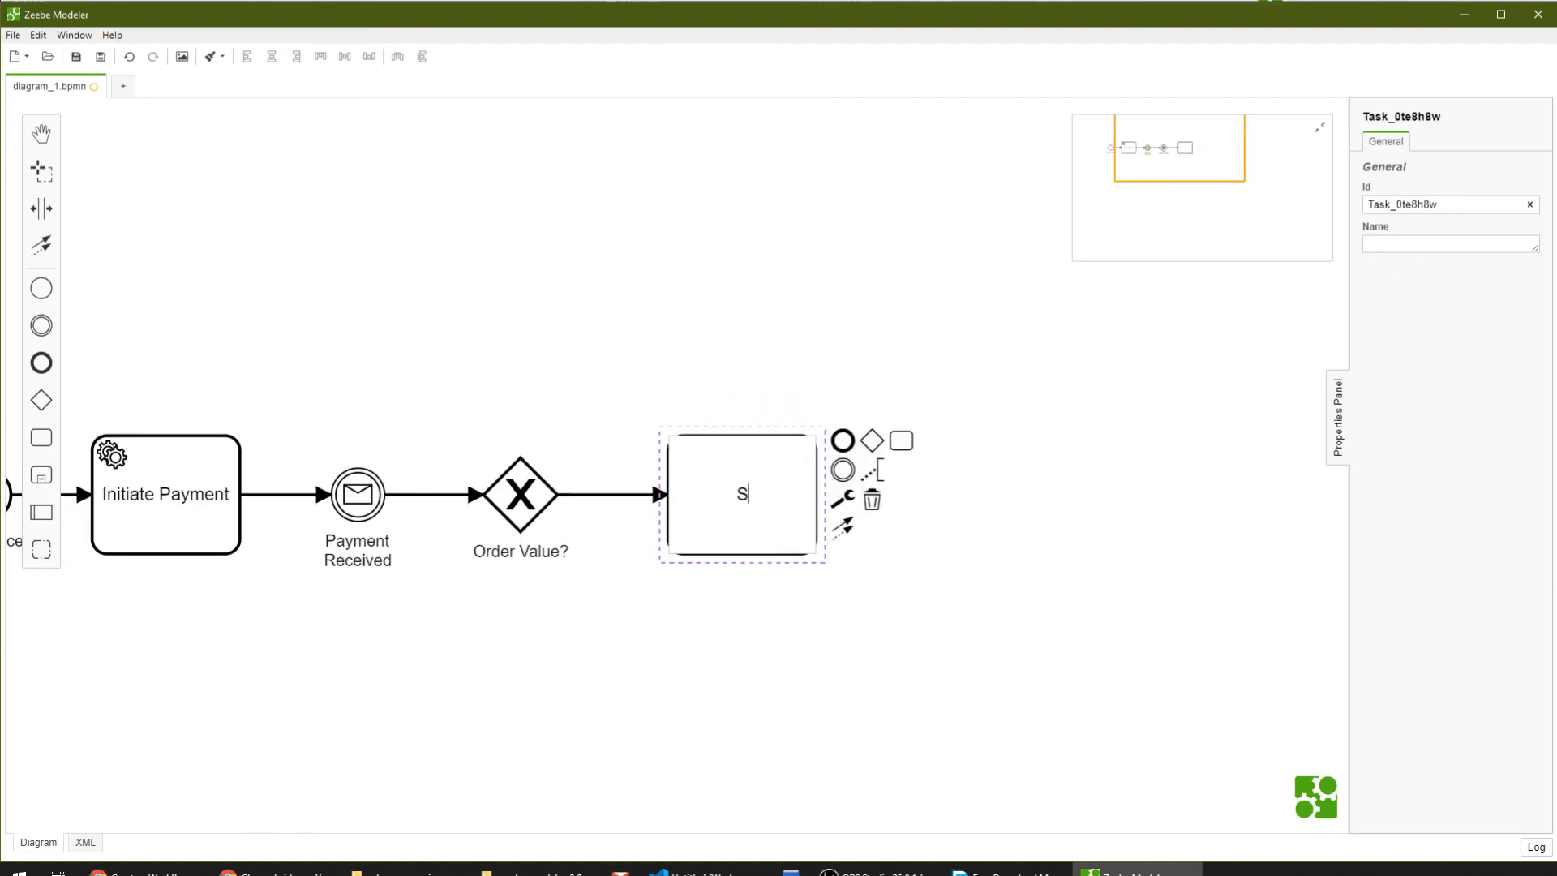
text(hip Without Insurance)
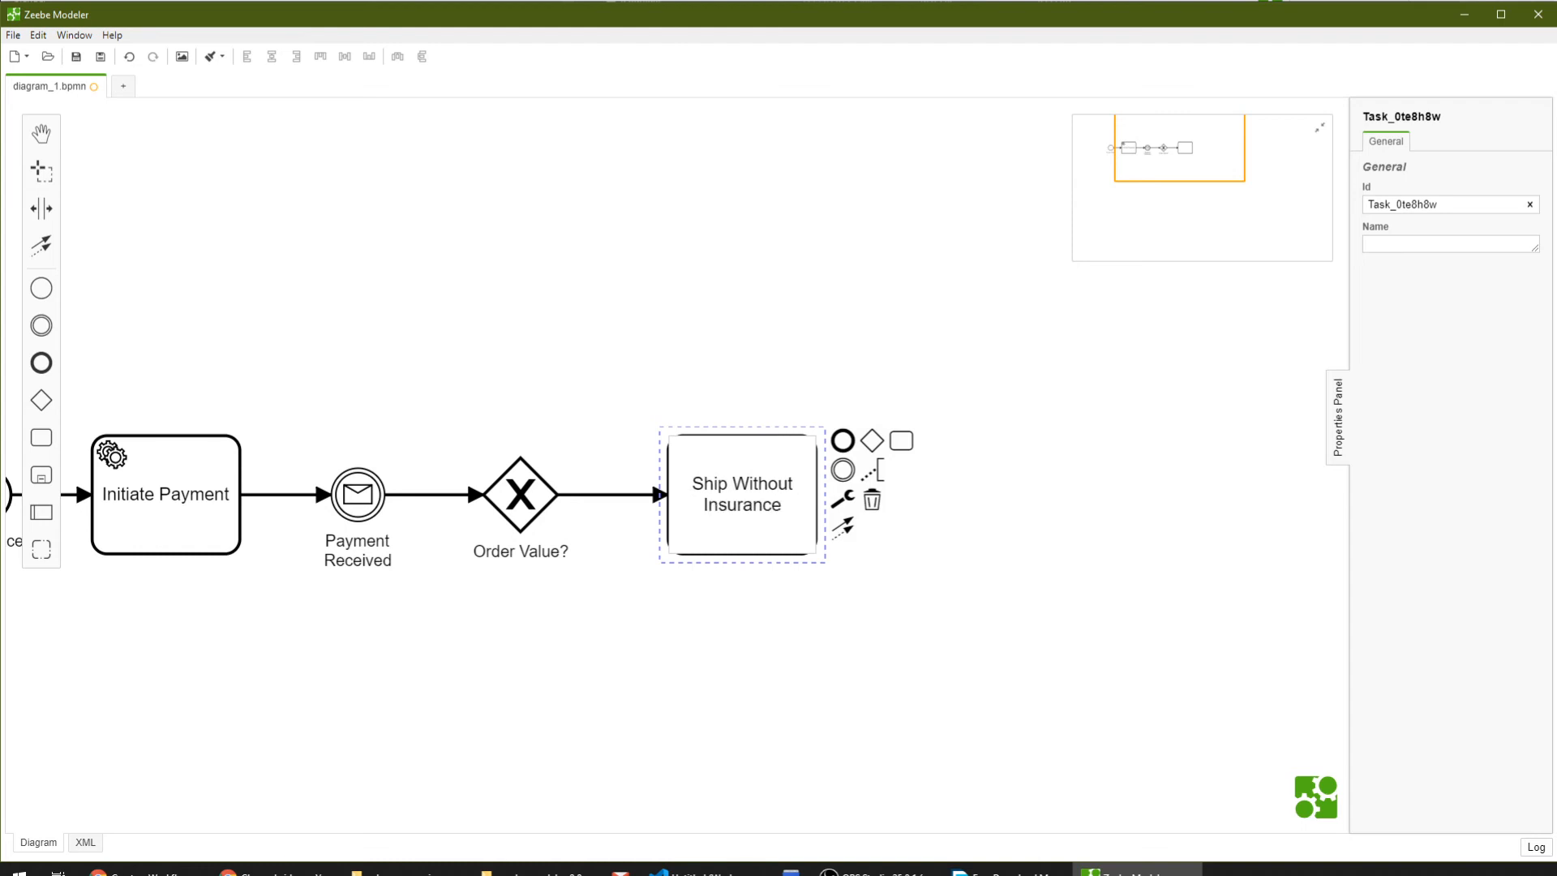
Change the Ship Without Insurance task's type to Service Task.
click(844, 499)
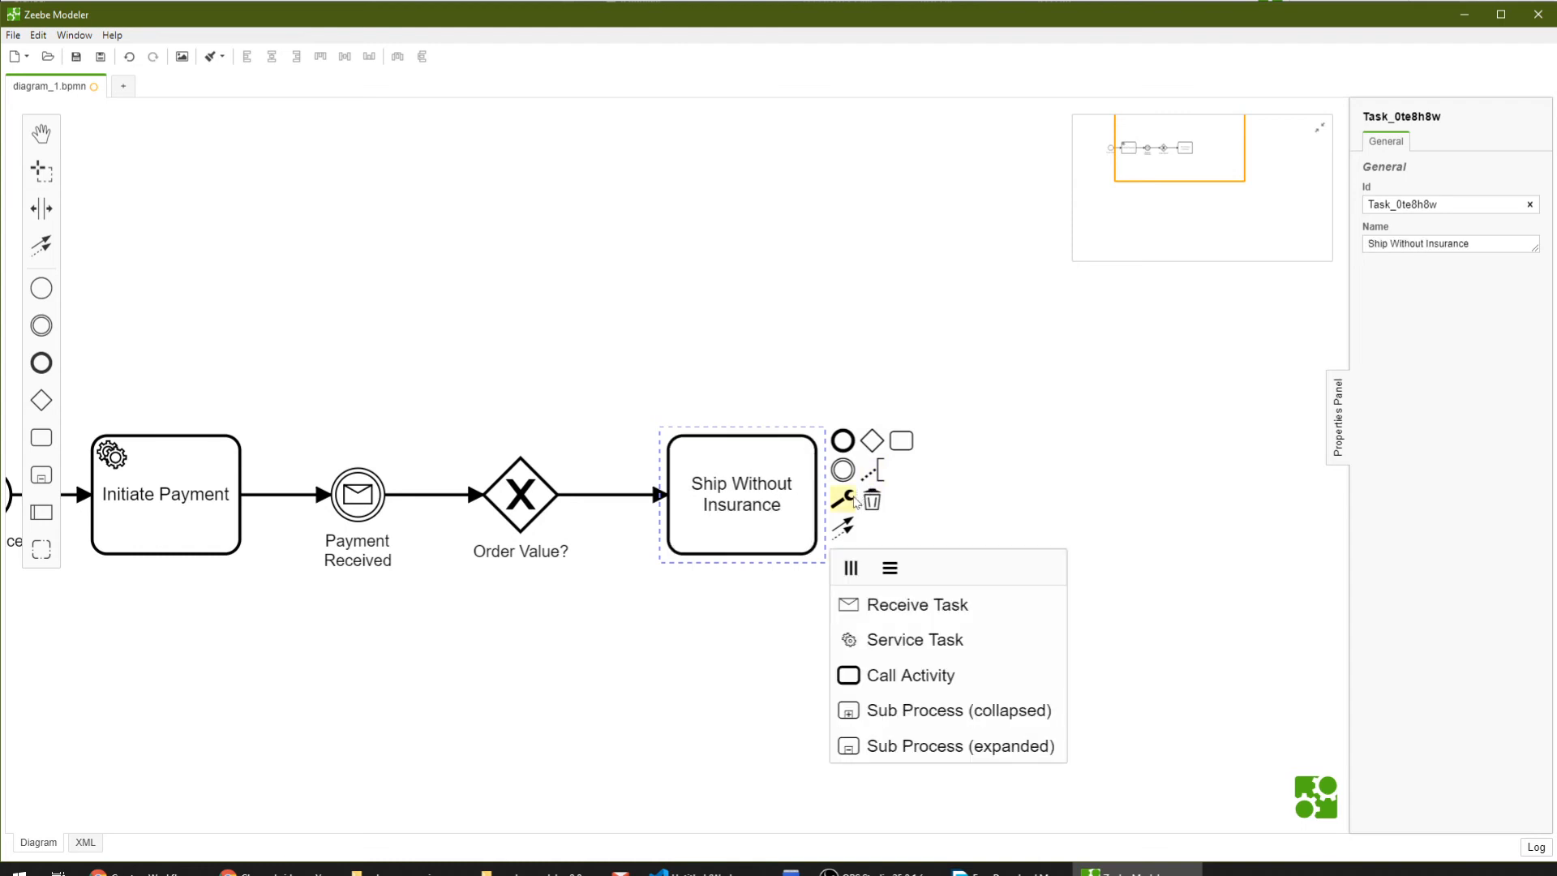
click(918, 643)
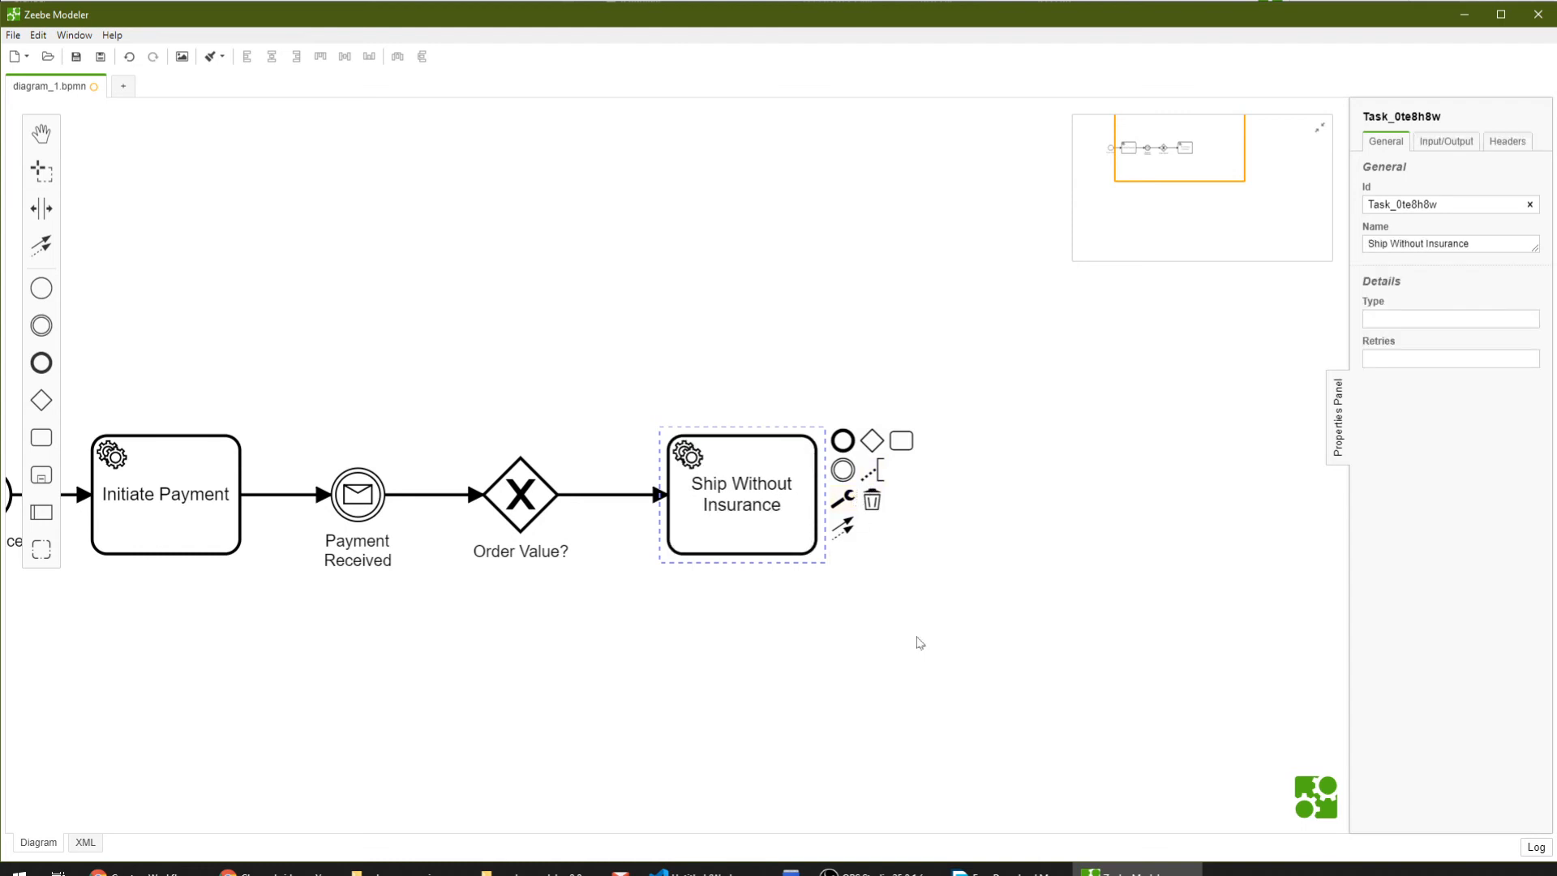
click(717, 480)
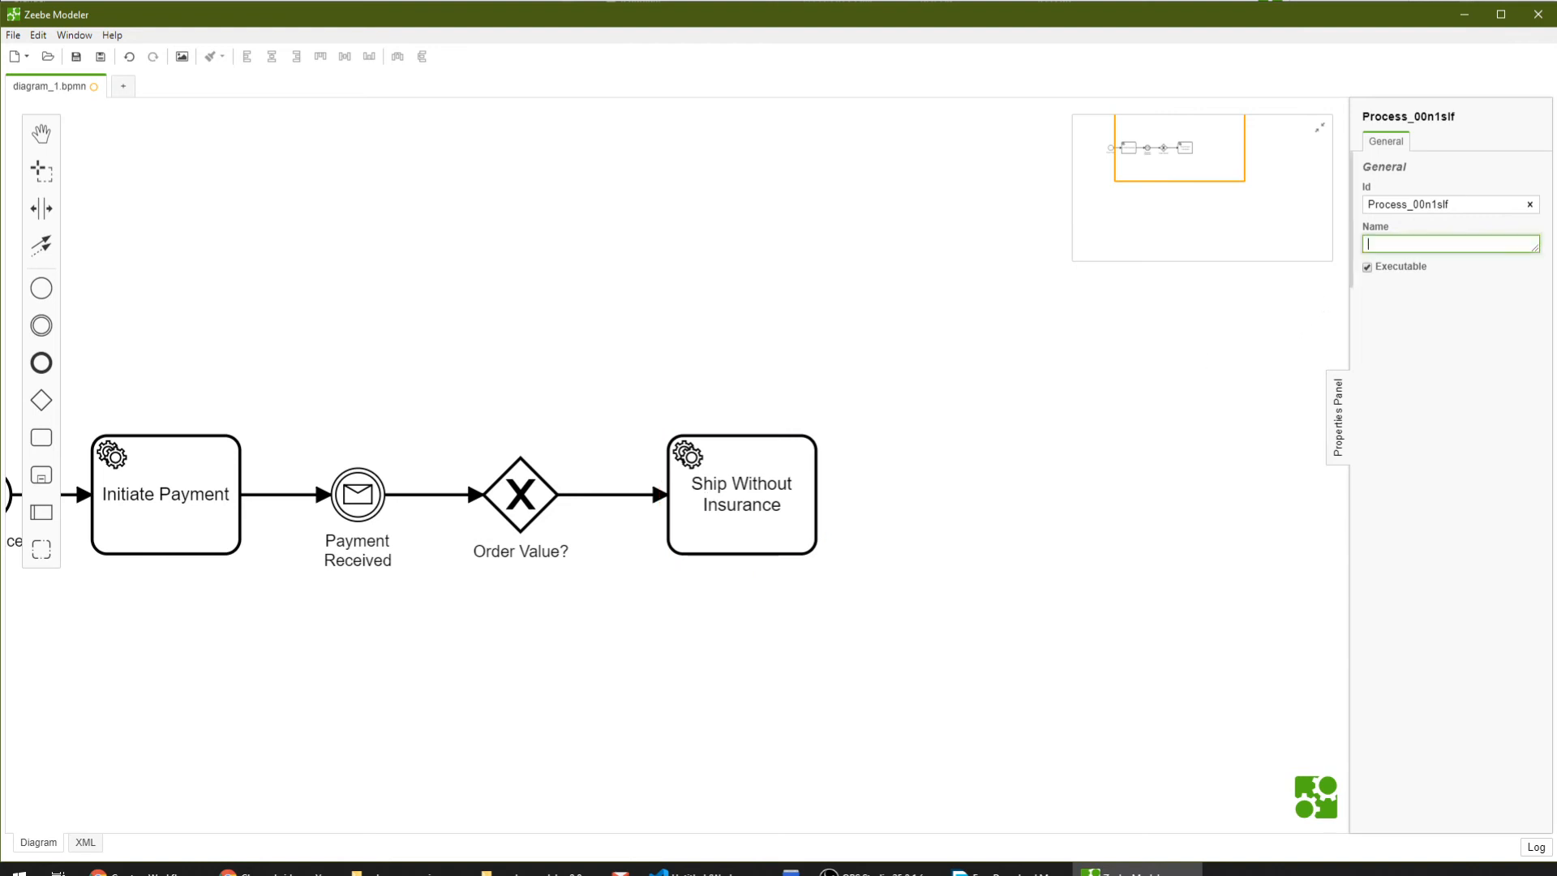
Set the Ship Without Insurance service task's job type to "ship-without-insurance".
click(701, 526)
click(1435, 319)
text(ship-without-insurance)
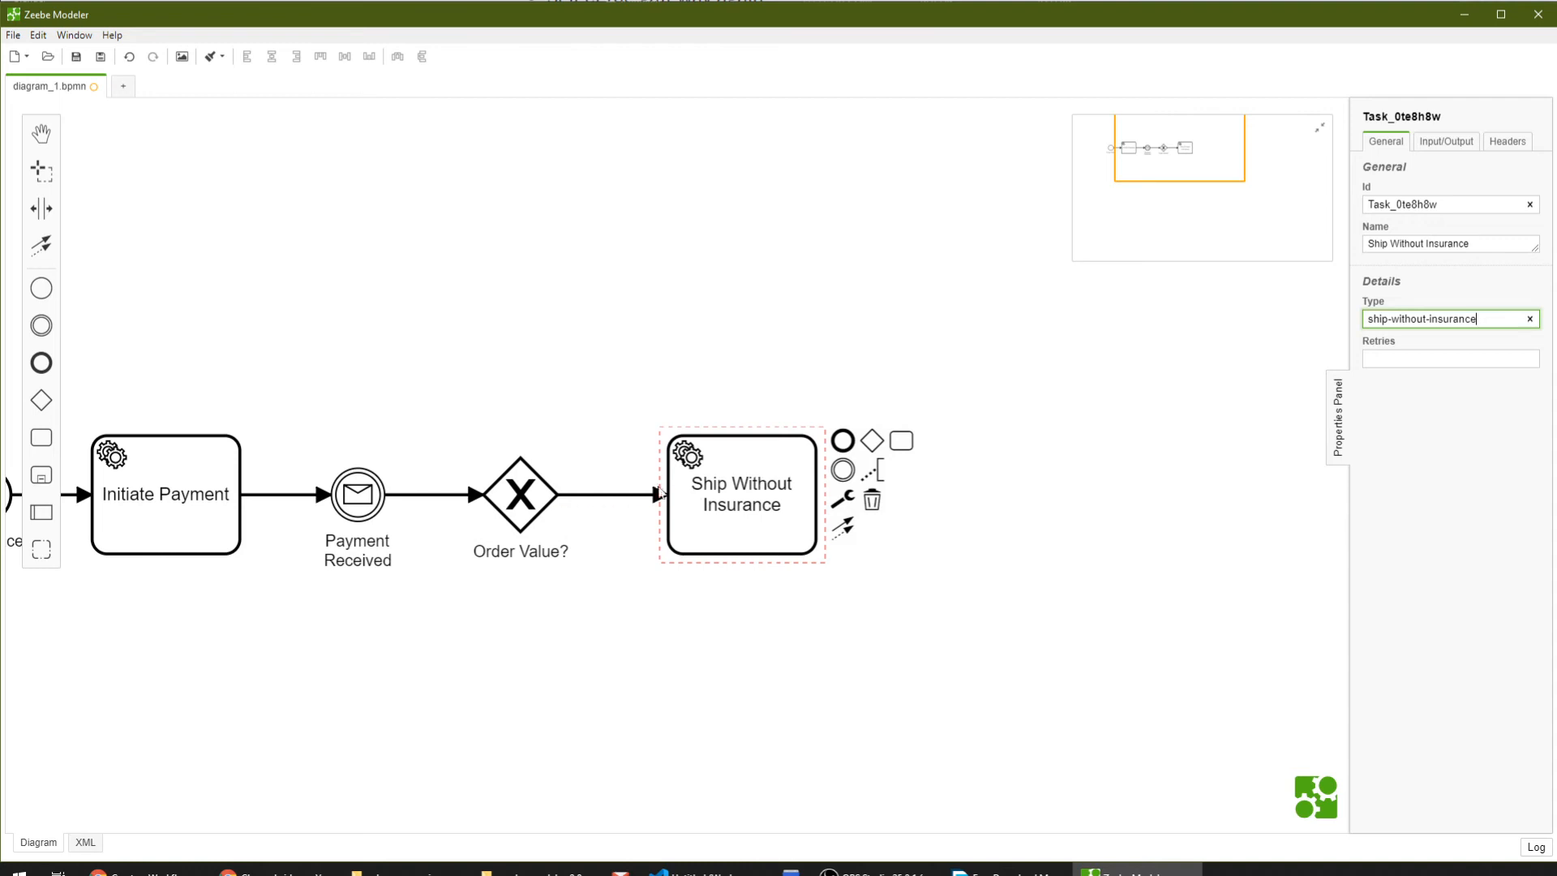
Make the sequence flow from the Order Value? gateway to Ship Without Insurance the default flow.
click(610, 493)
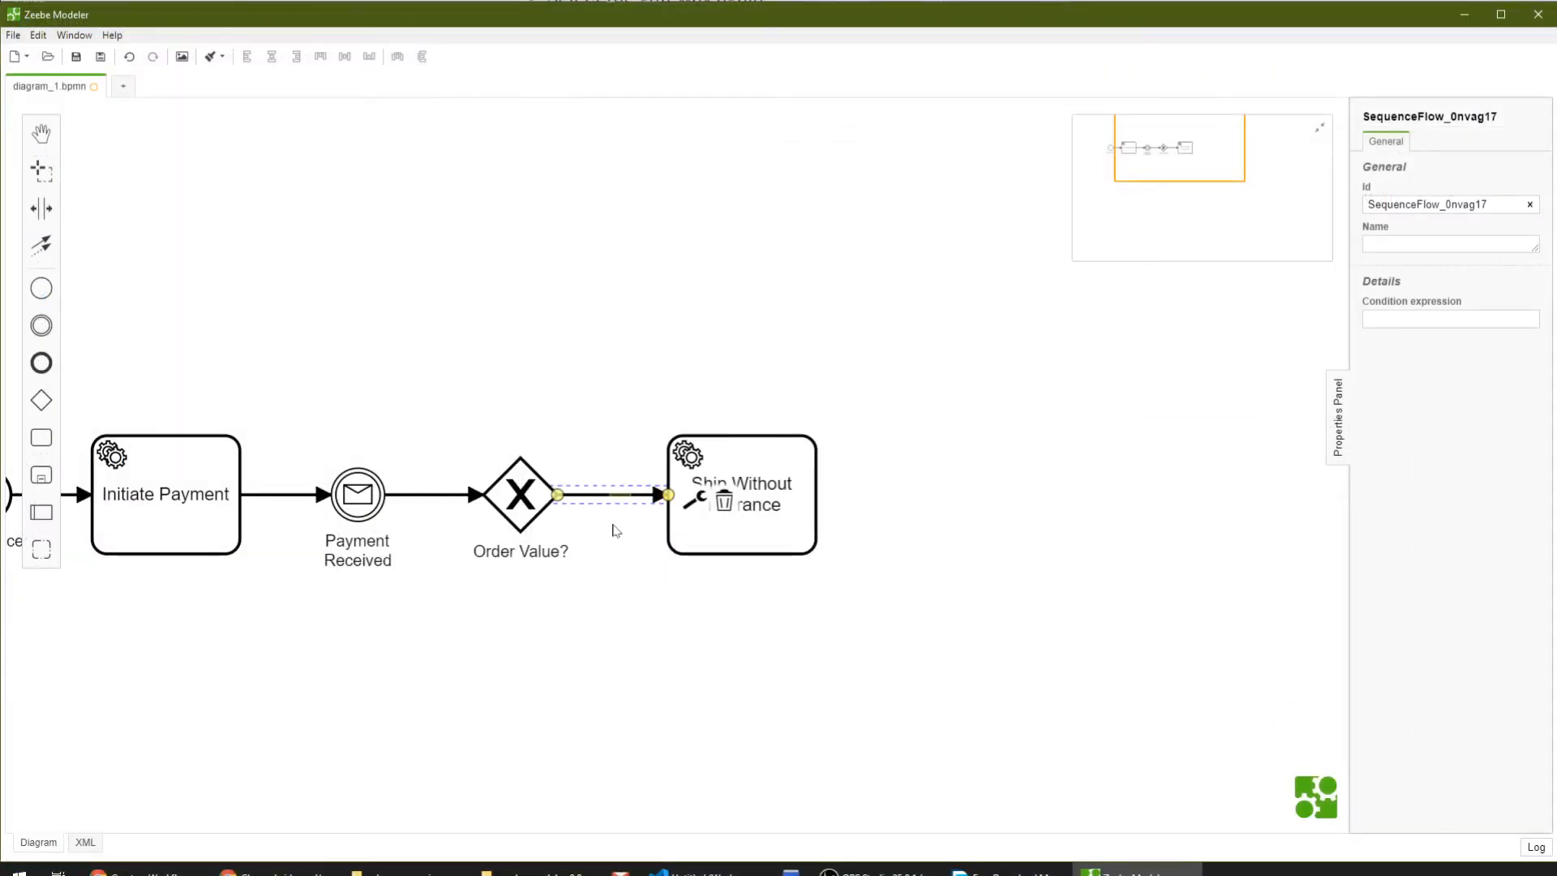
click(643, 498)
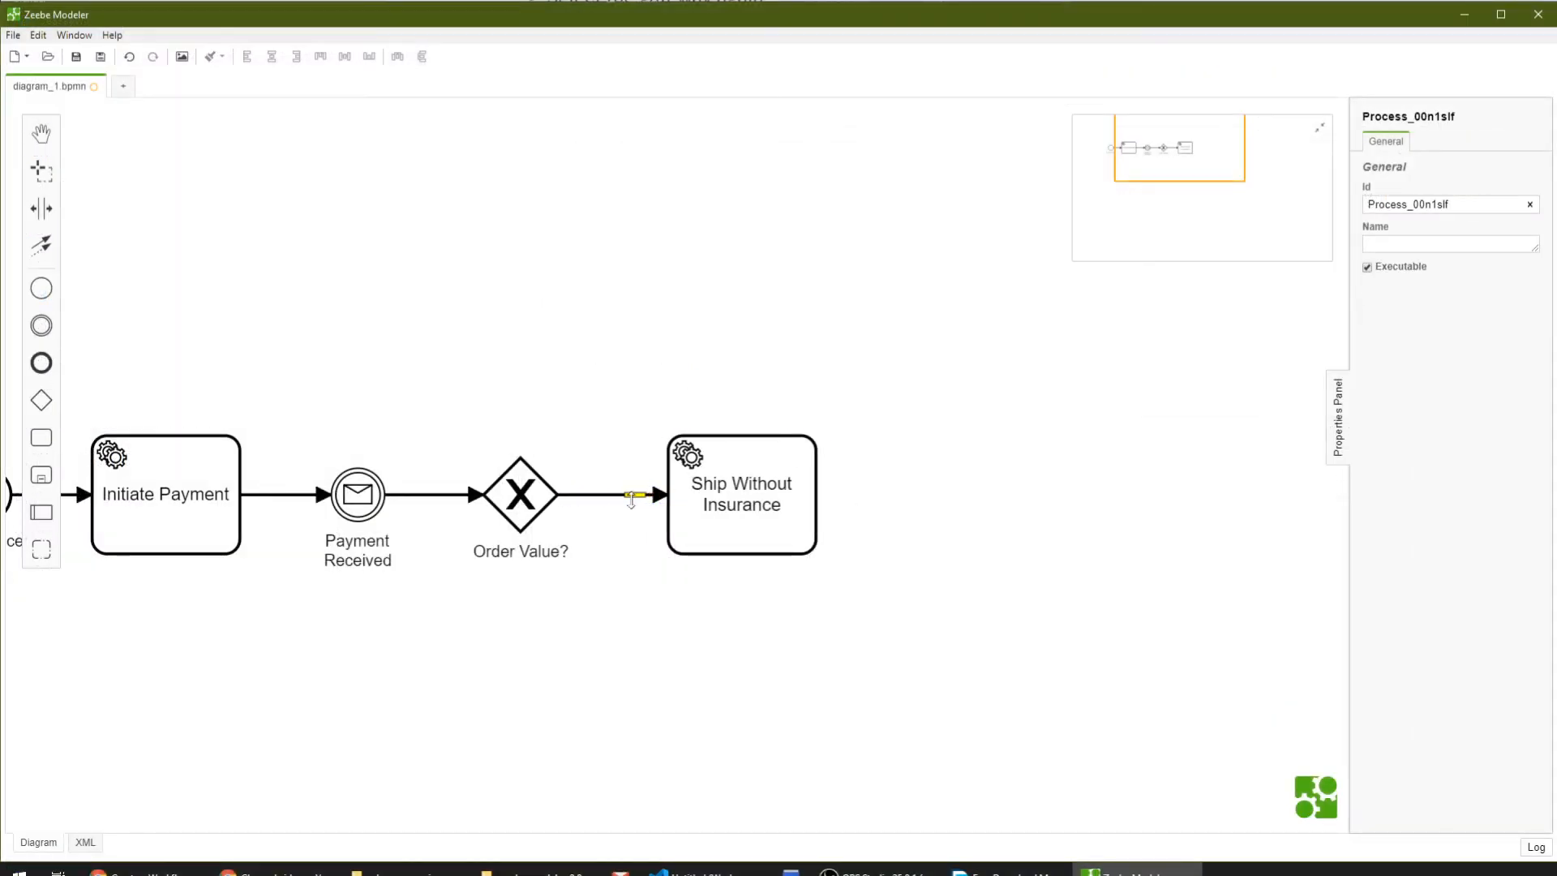
click(604, 495)
click(694, 500)
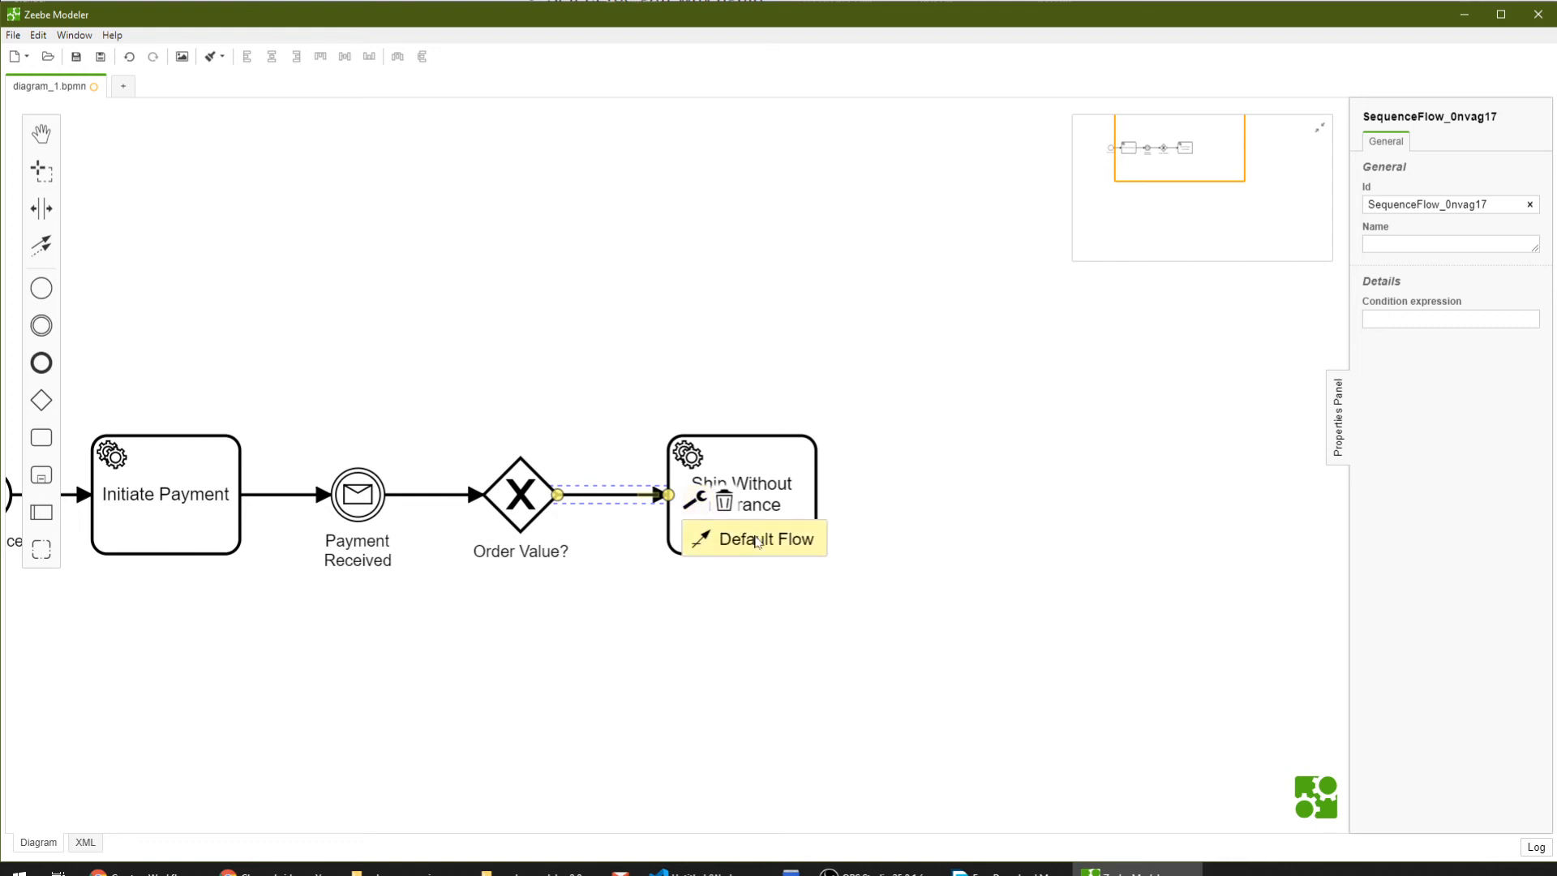
click(710, 539)
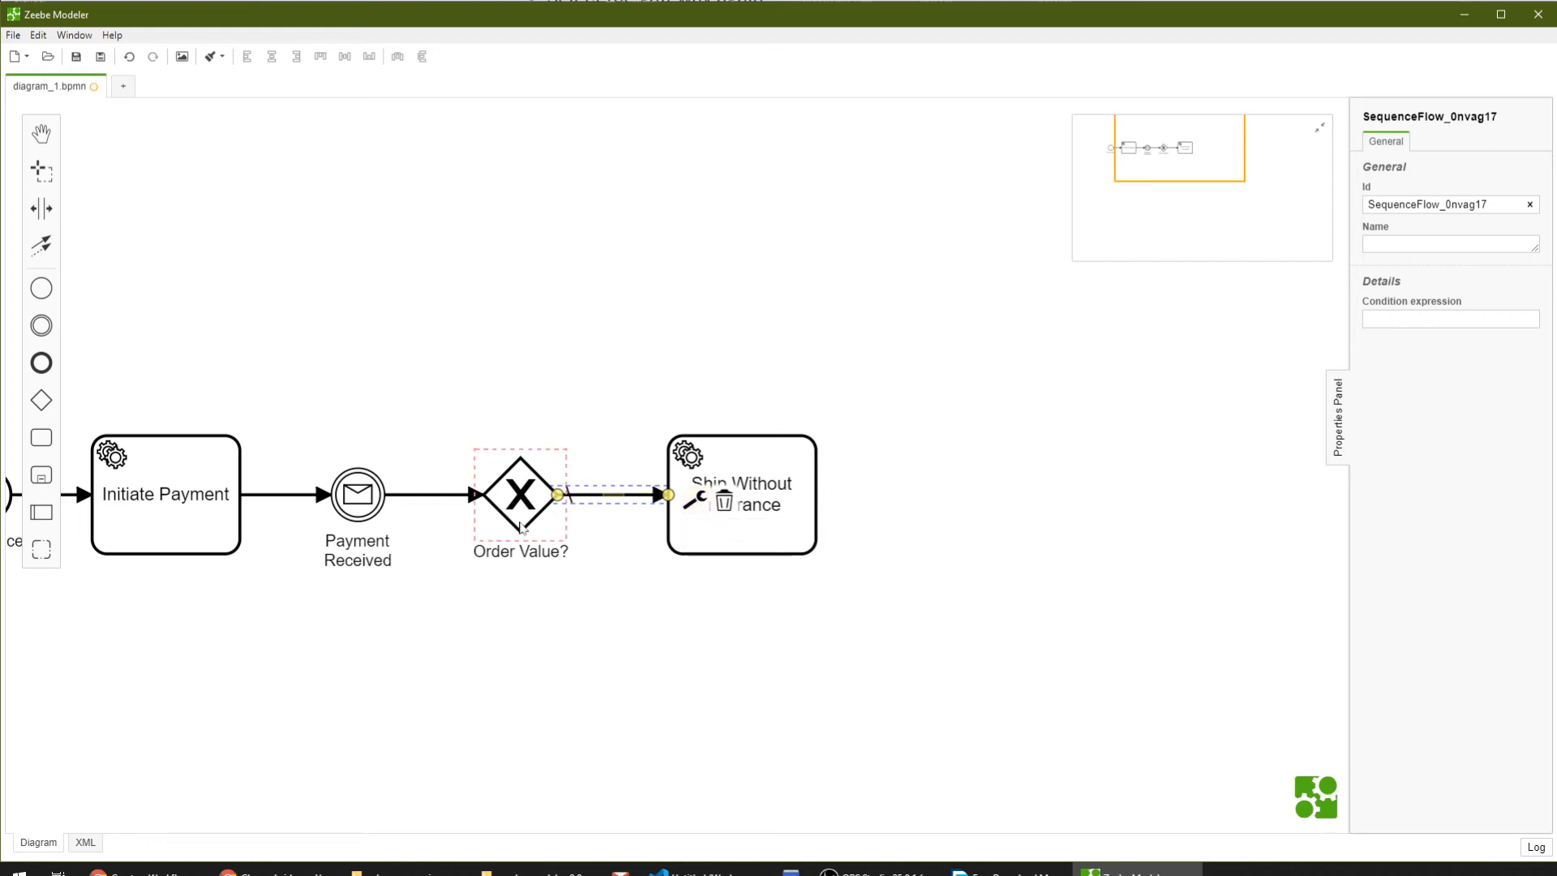
click(575, 514)
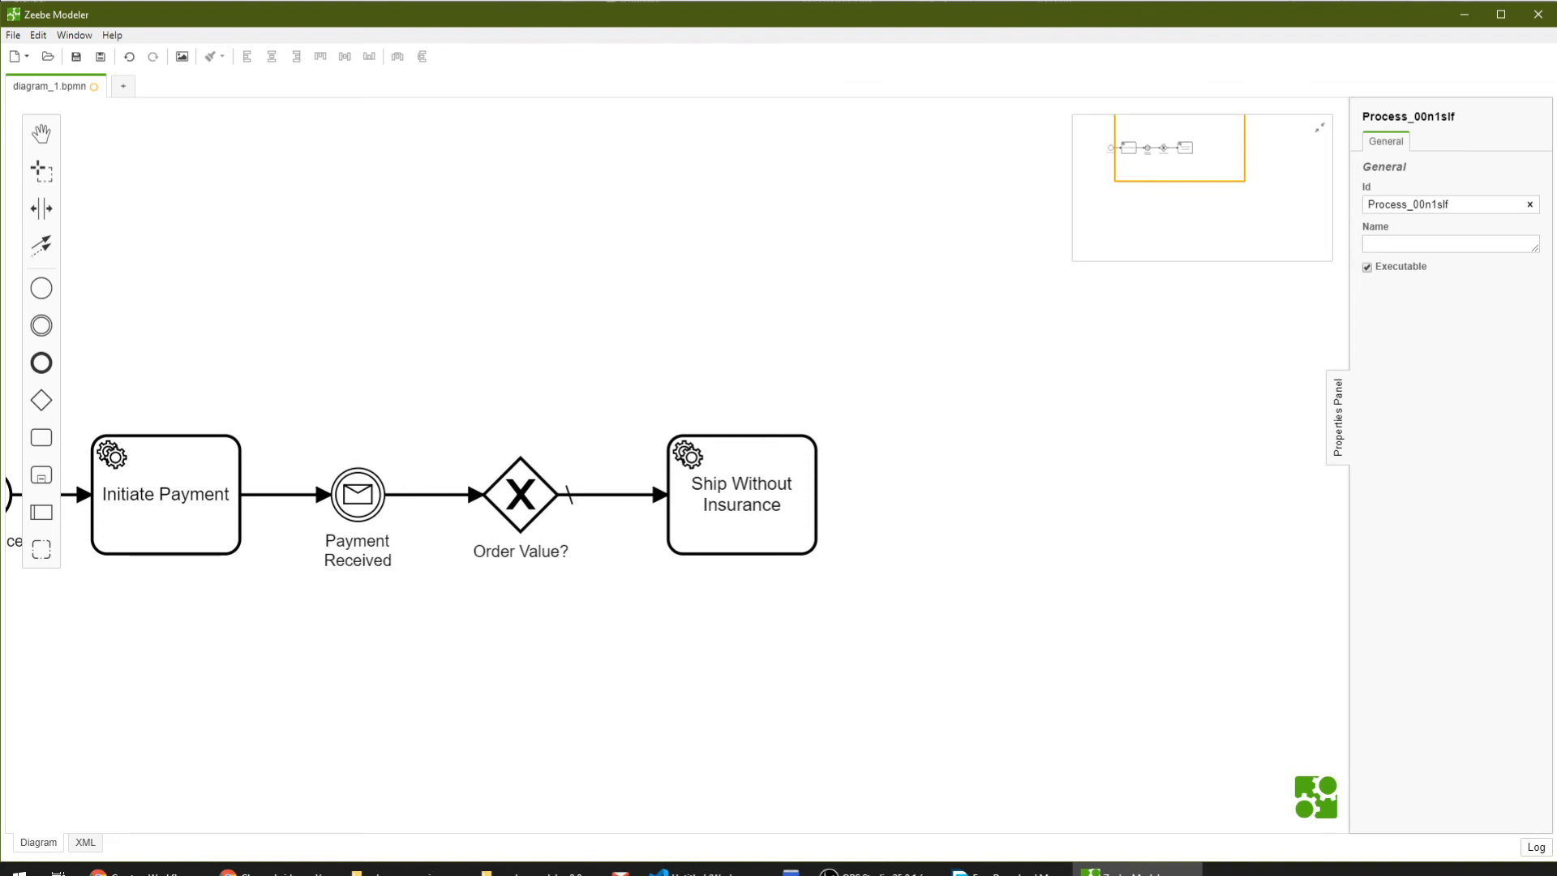
Append a service task named "Ship With Insurance" to the Order Value? gateway, placed below the Ship Without Insurance task.
click(524, 509)
drag(642, 462, 740, 673)
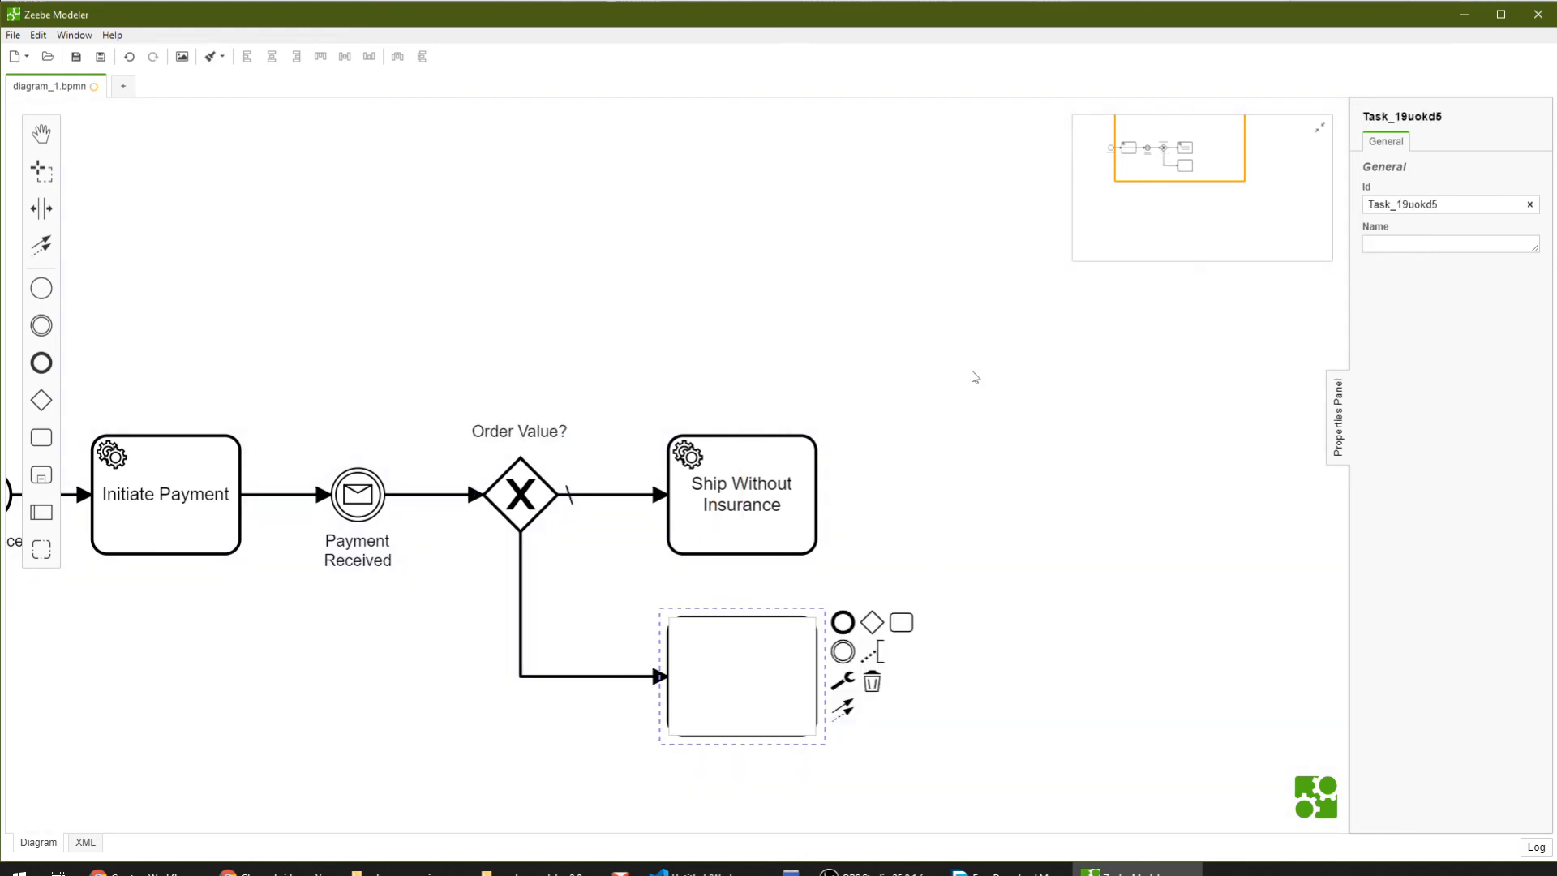
text(Ship With Insurance)
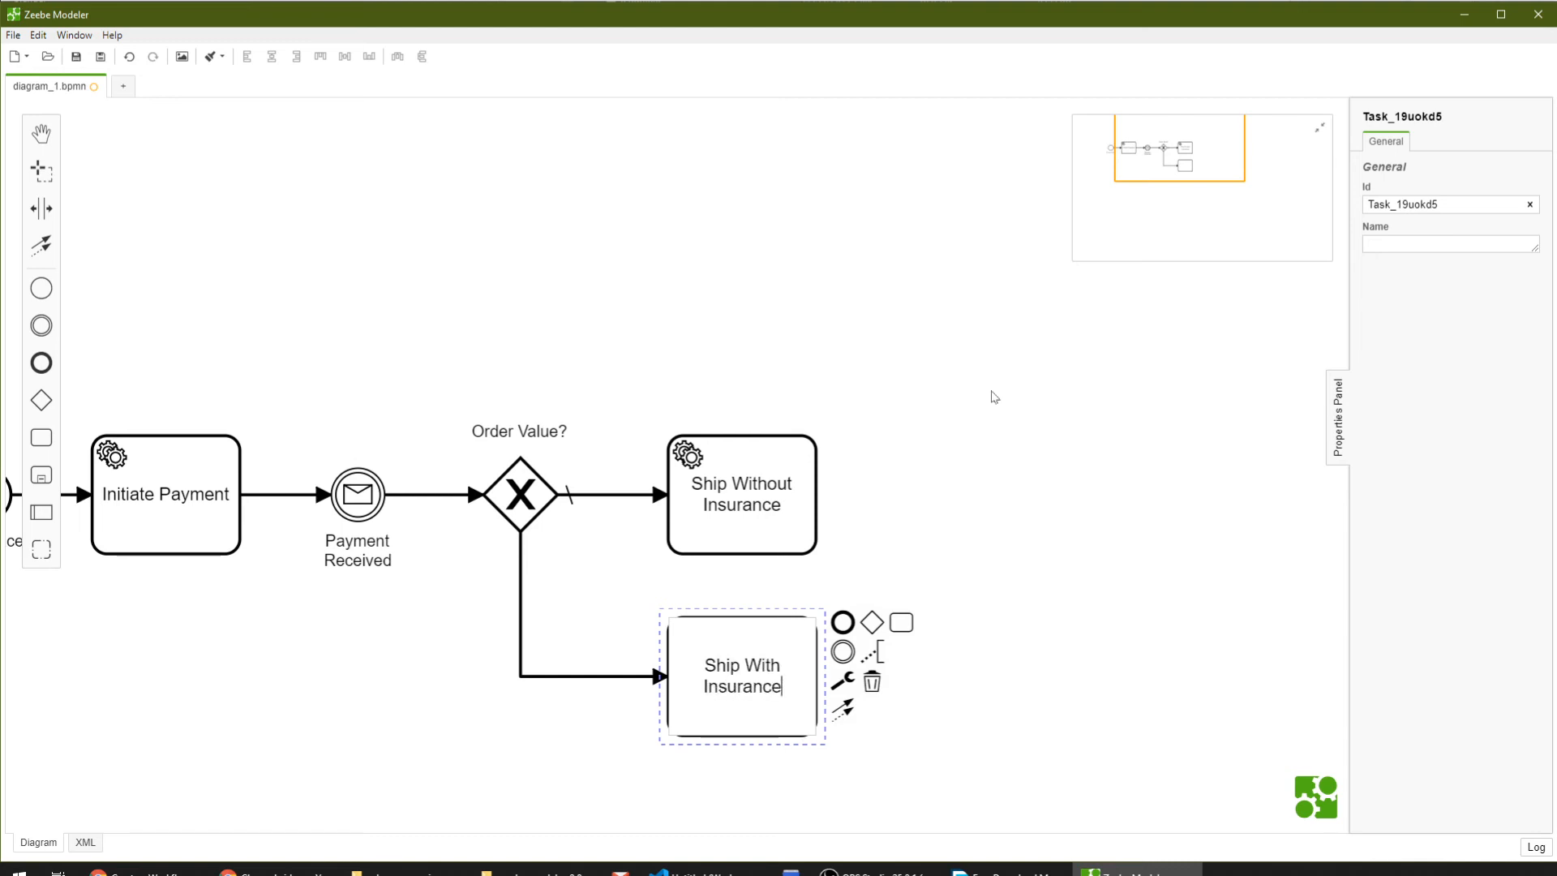
key(Return)
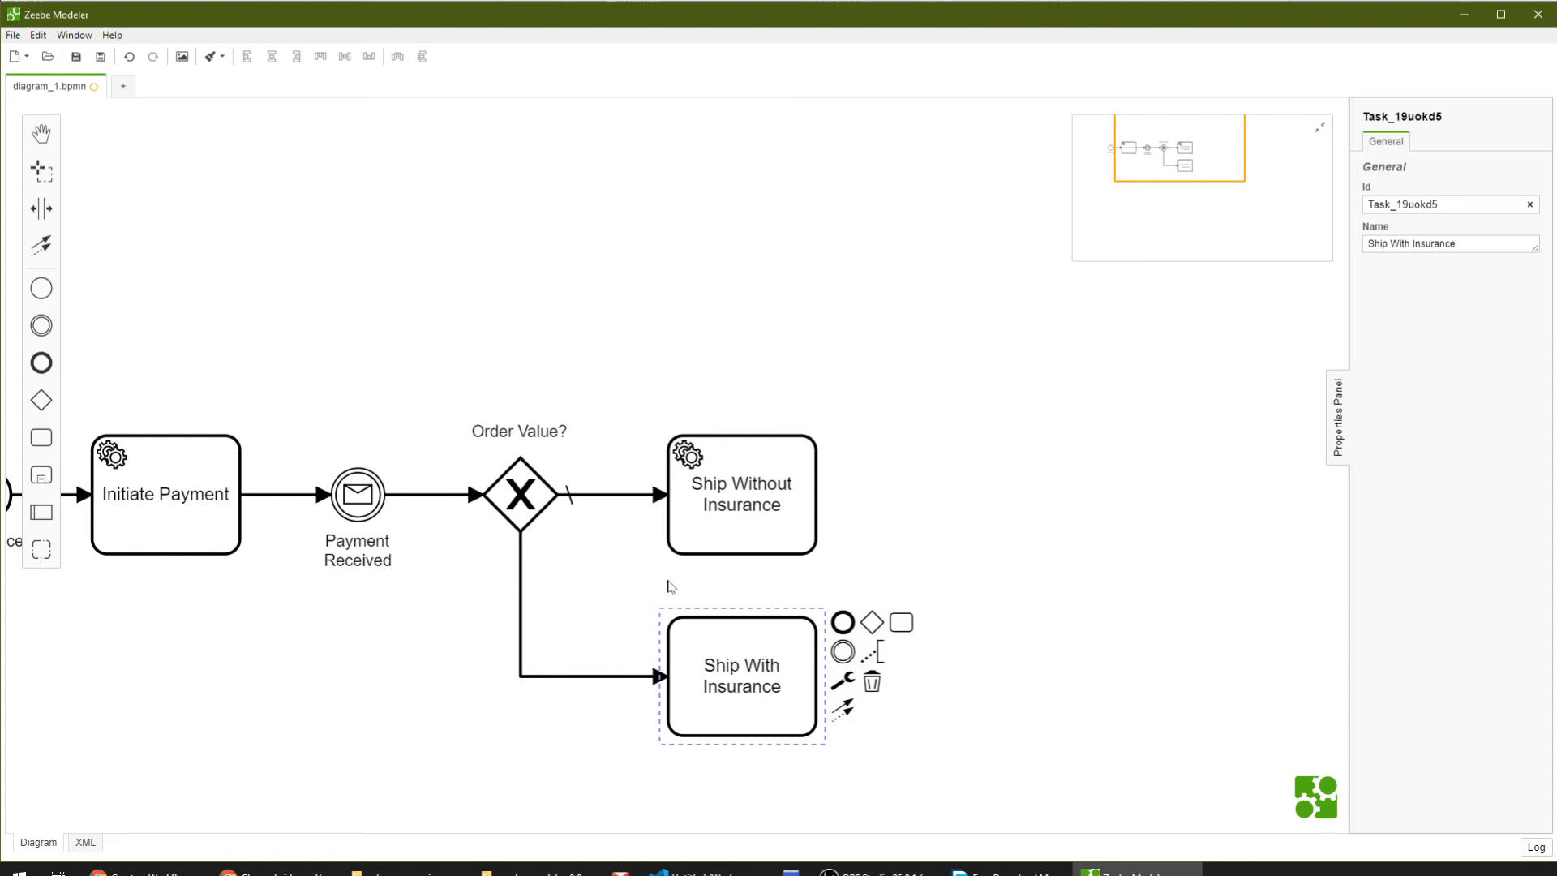
click(842, 679)
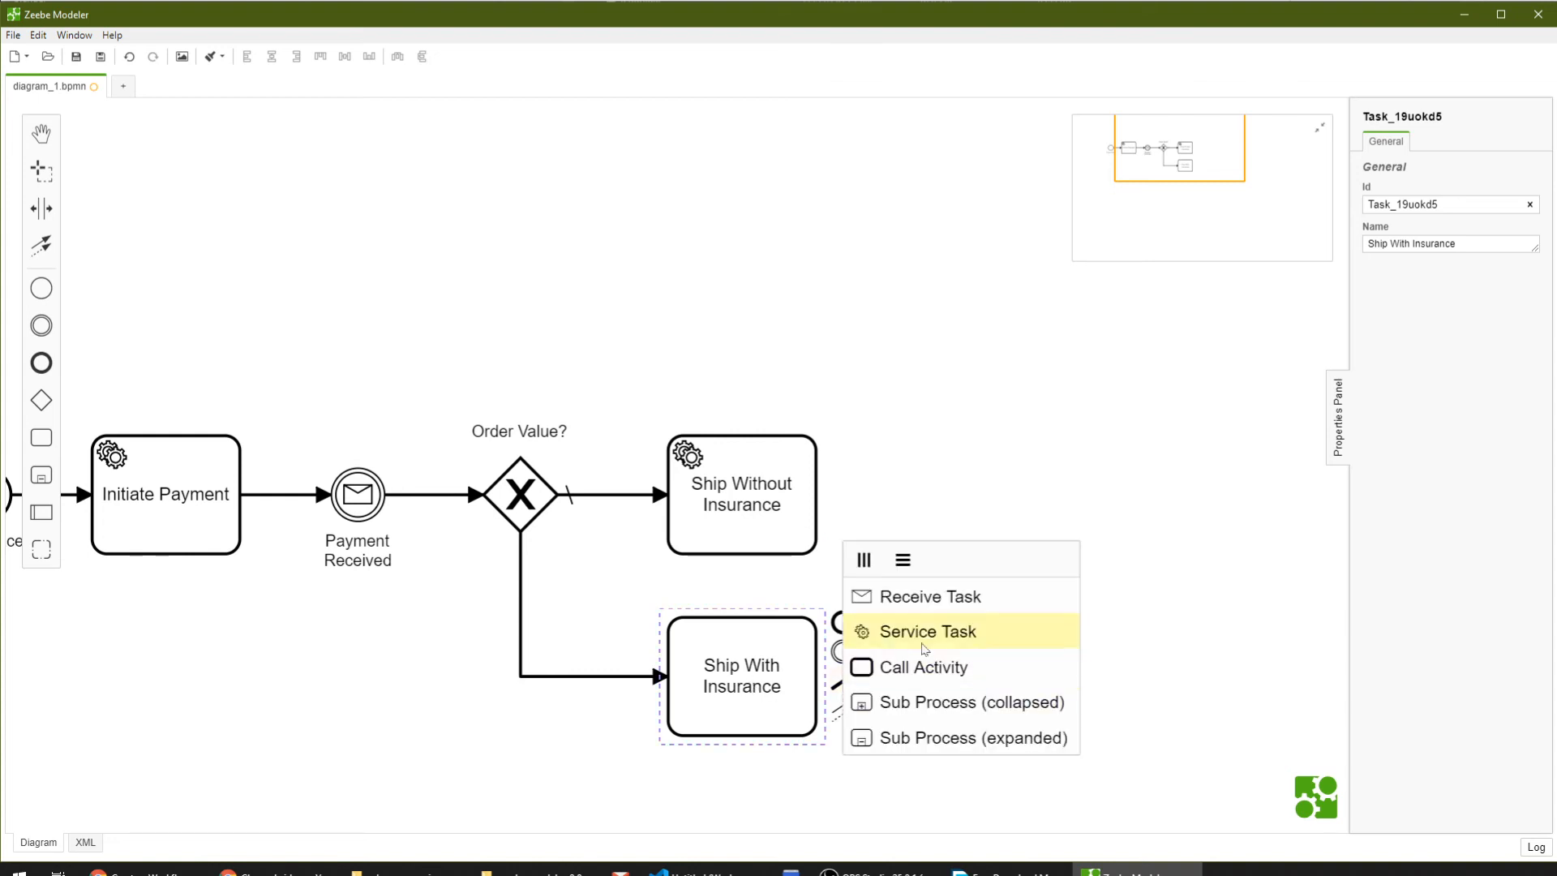
click(859, 630)
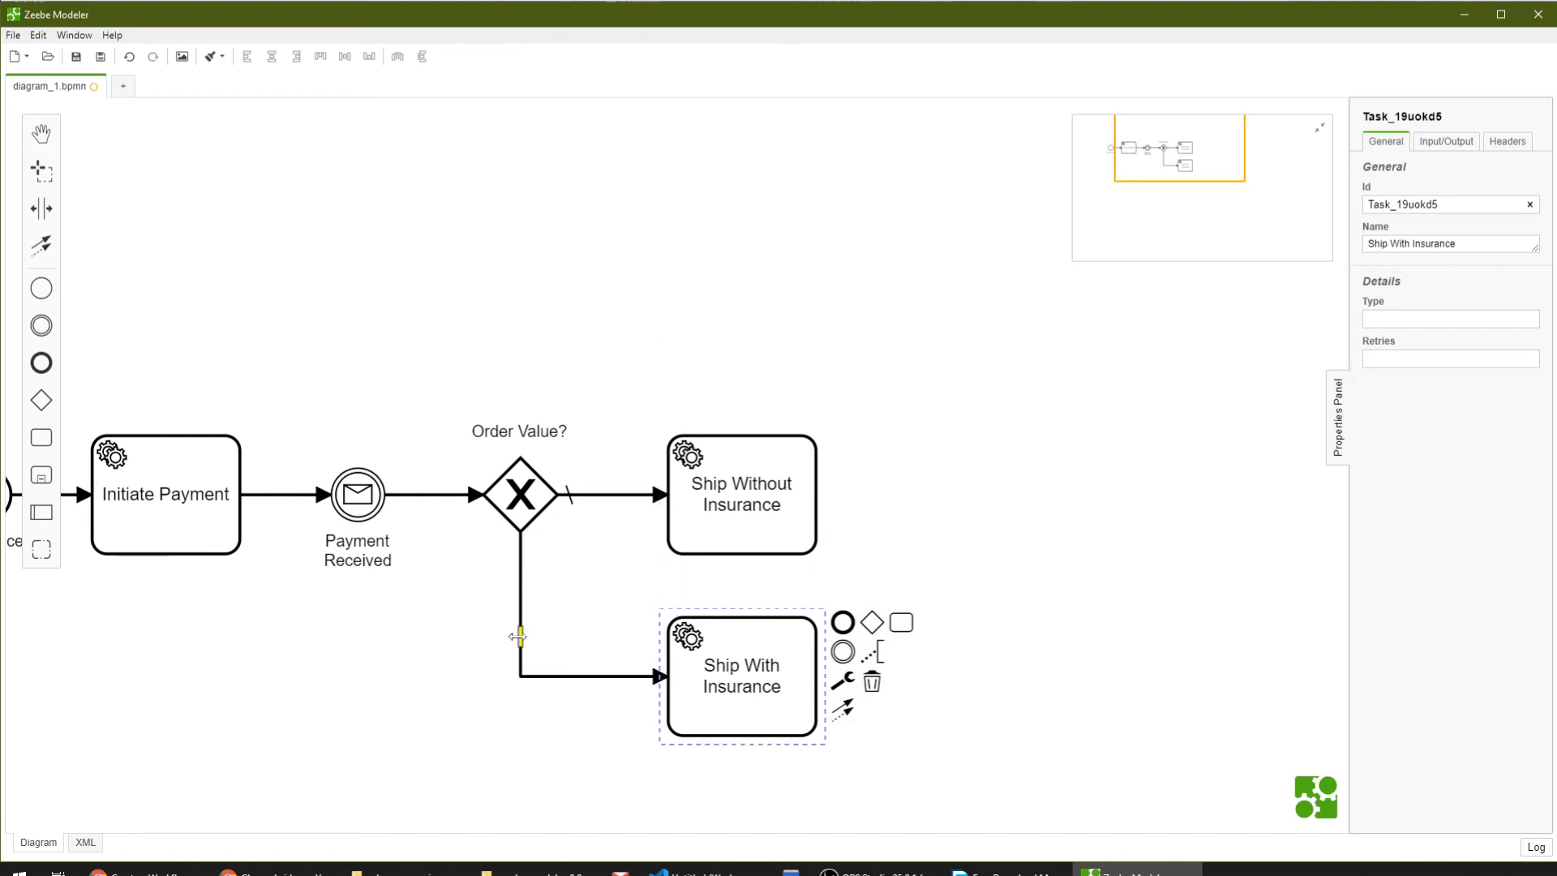
Set the condition expression of the sequence flow leading to Ship With Insurance to "orderValue >= 100".
click(522, 663)
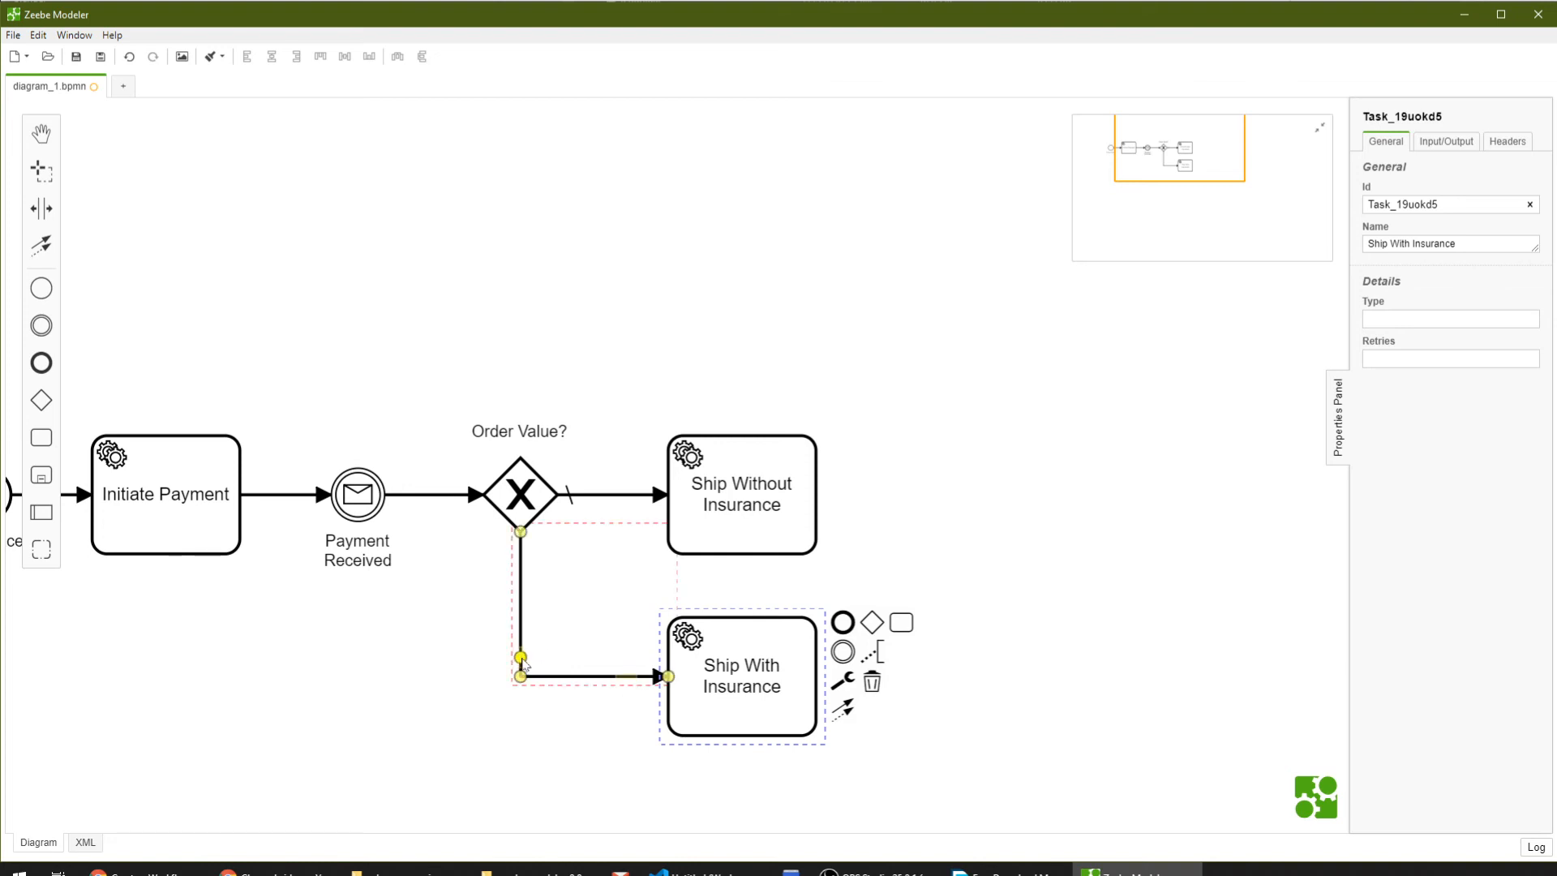
click(522, 662)
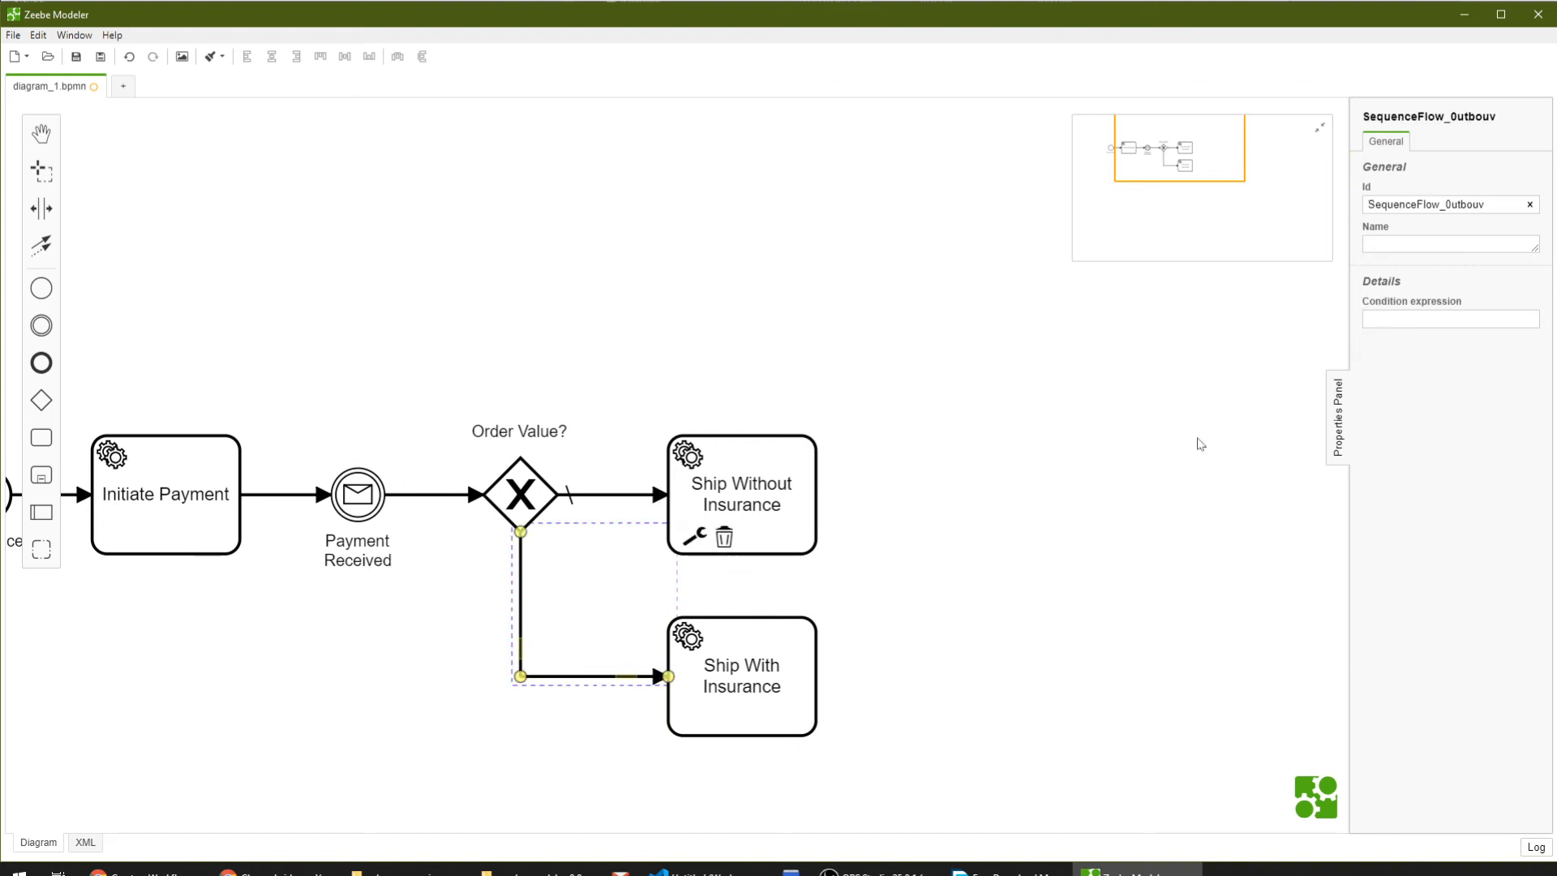
click(1418, 319)
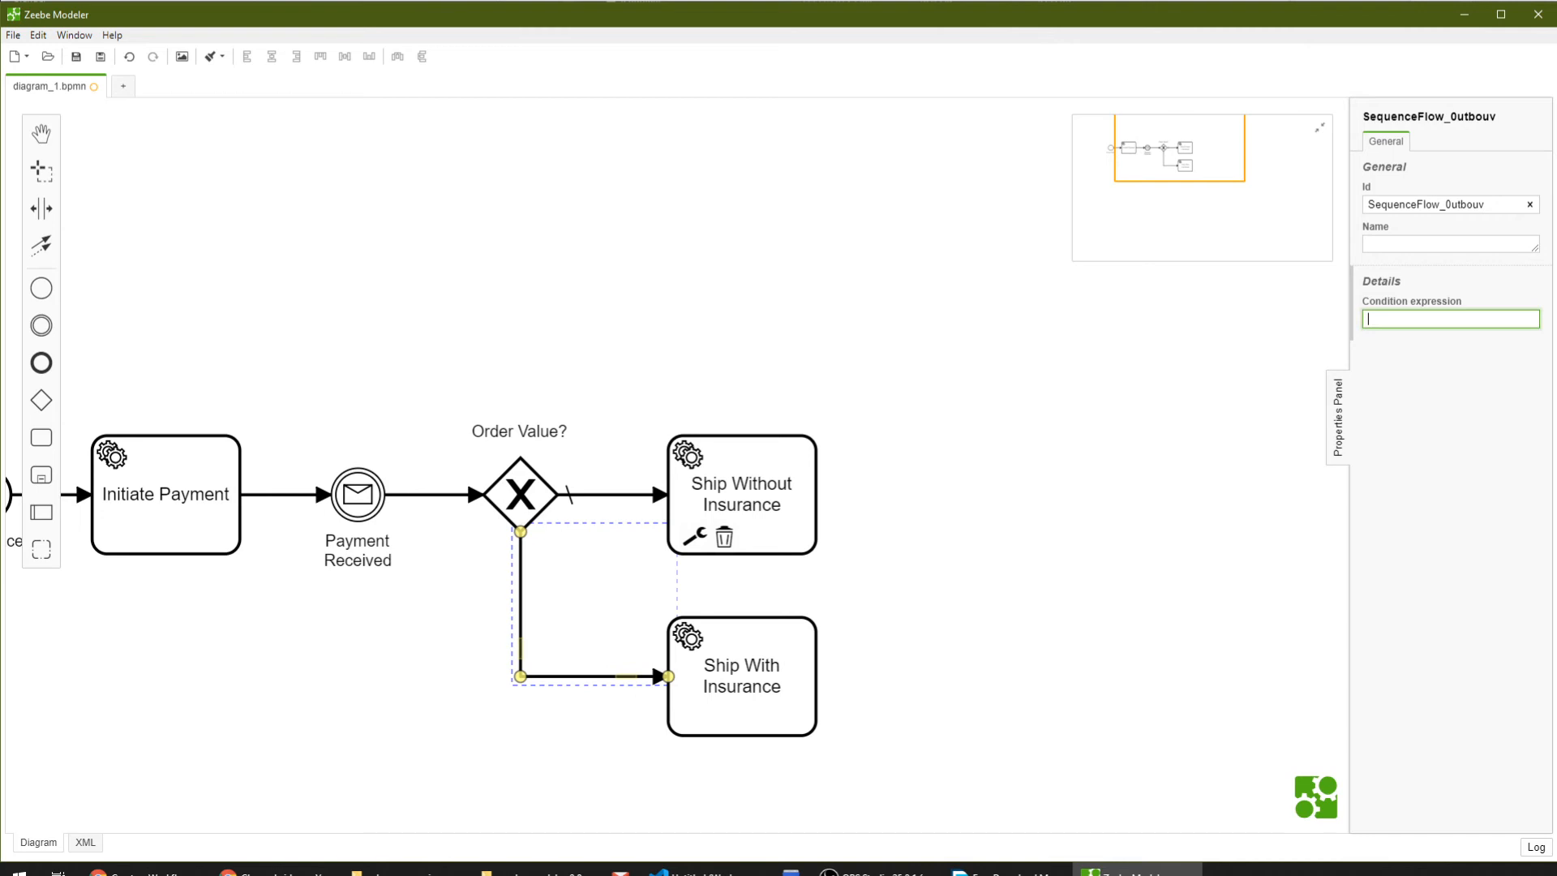
text(orderValue >= 100)
Label the sequence flow between the Order Value? gateway and Ship With Insurance "> $100".
double_click(552, 676)
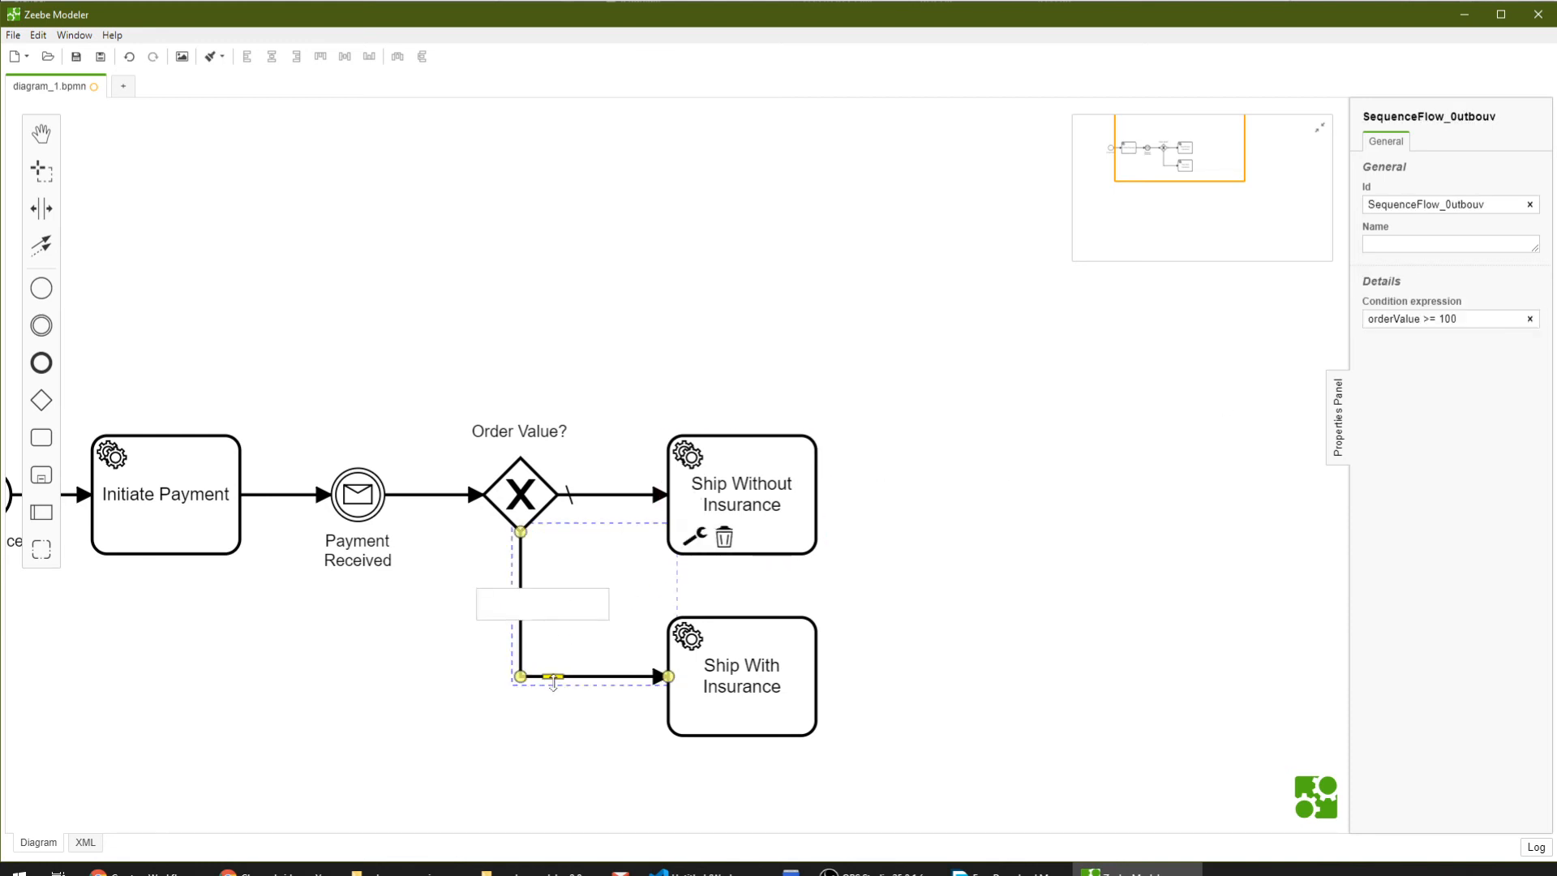
text(> $100)
key(Return)
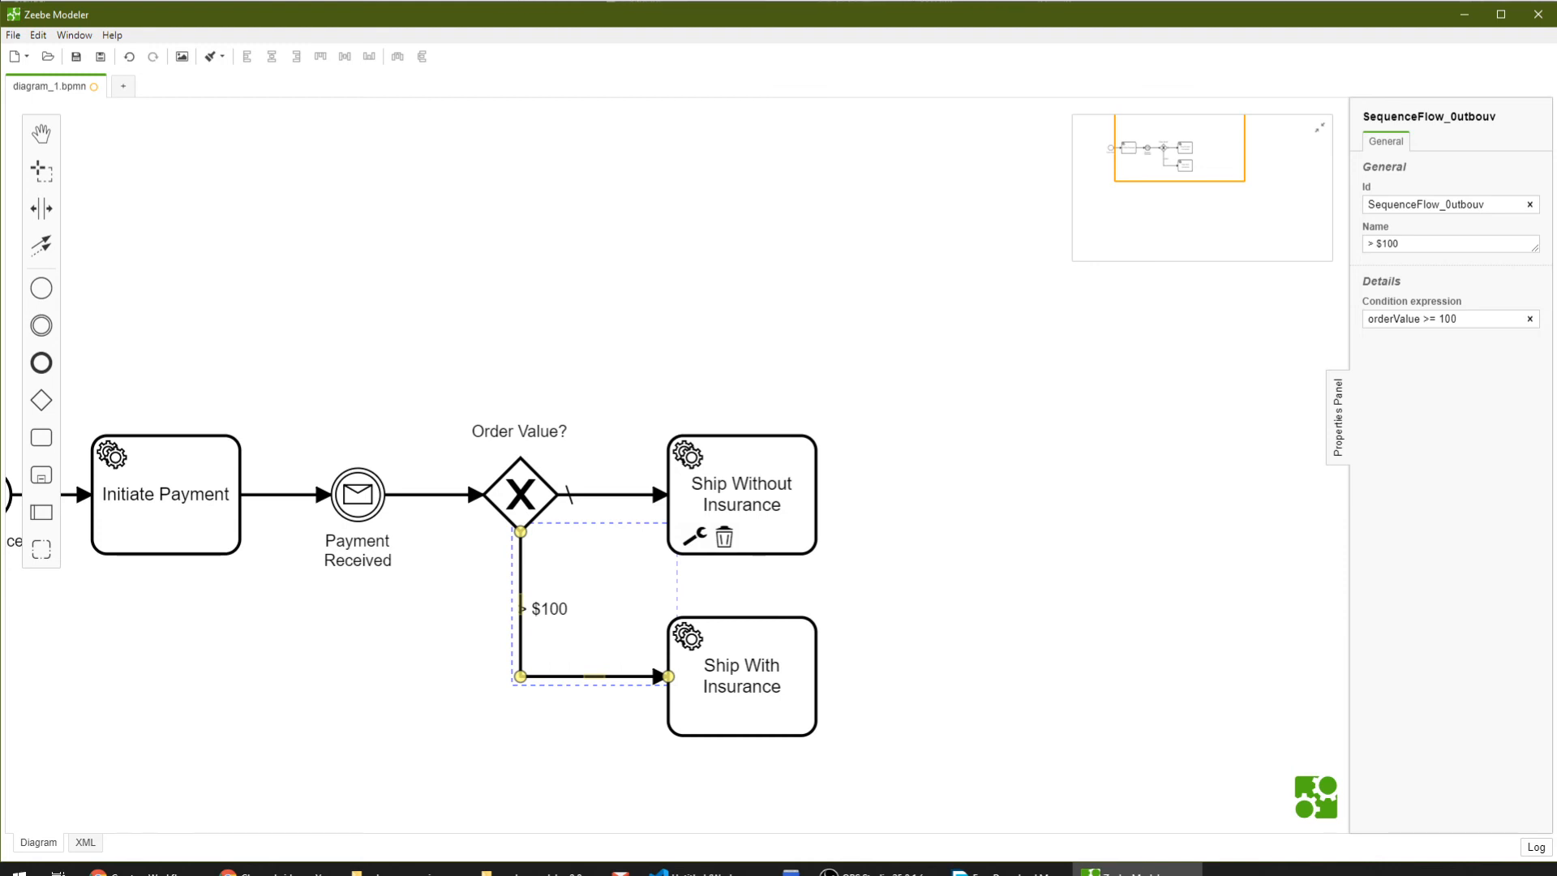
Set the Ship With Insurance service task's job type to "ship-with-insurance".
click(796, 714)
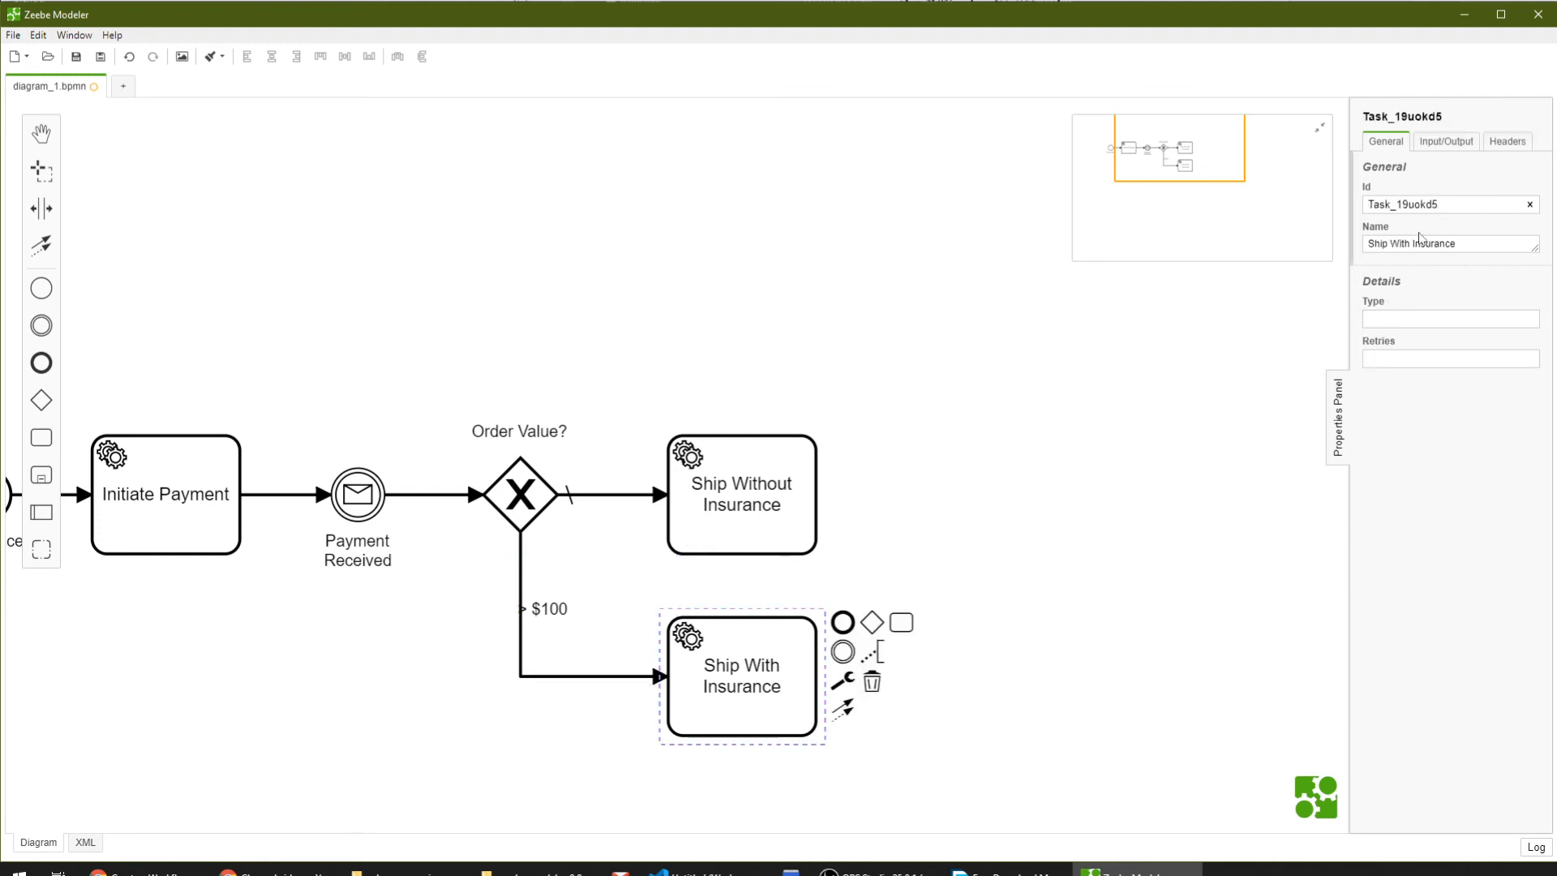
click(1427, 319)
text(ship-with-insurance)
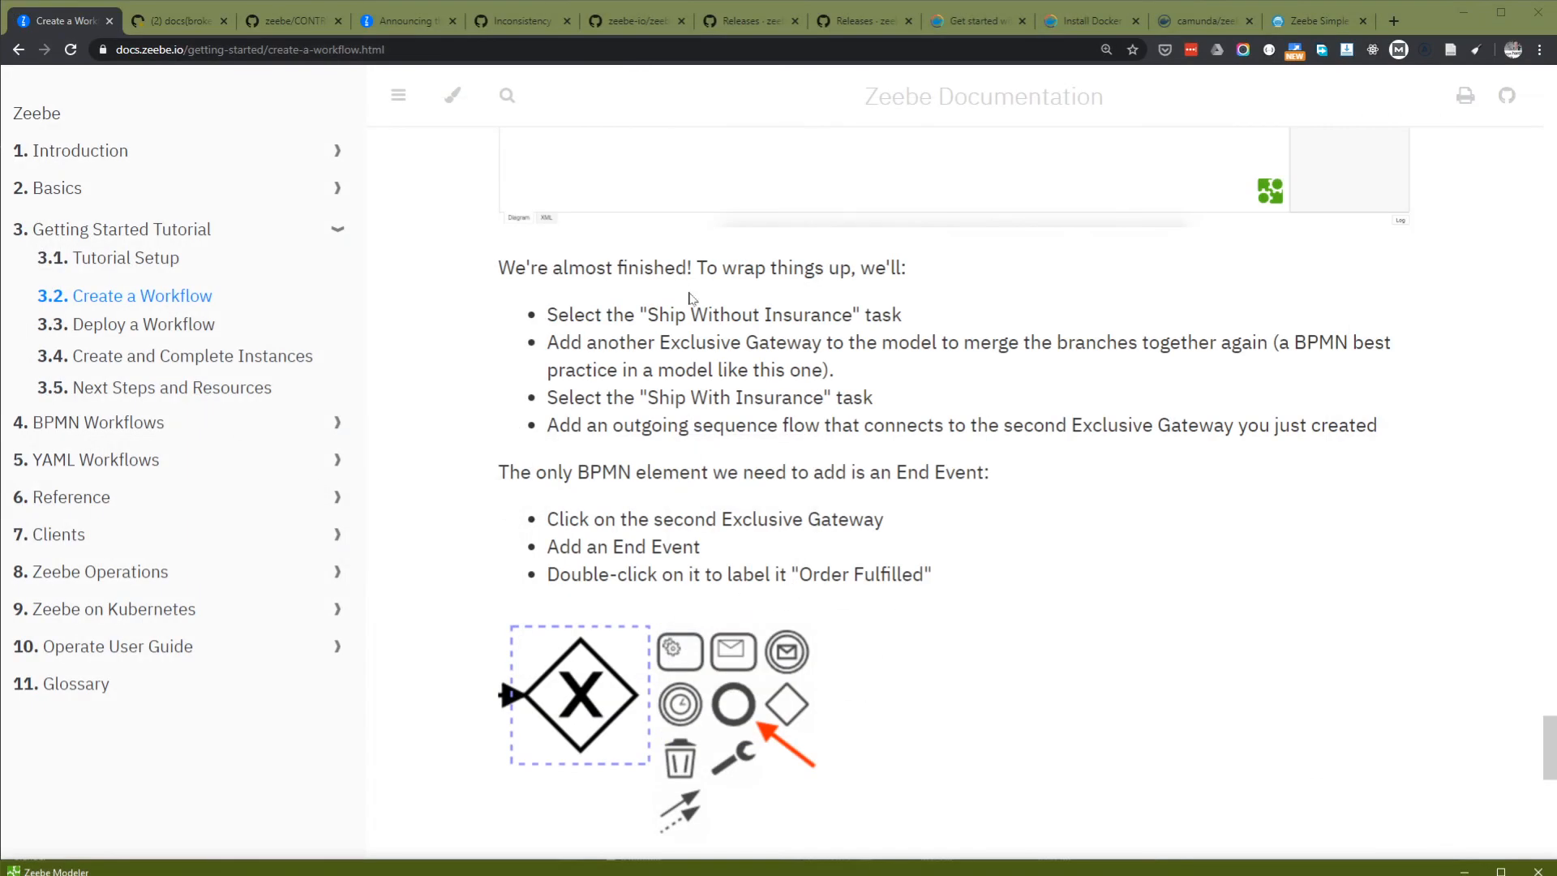
Read the tutorial's instructions on merging the branches and append a second exclusive gateway after the Ship Without Insurance task.
scroll(953, 495, down, 2)
scroll(954, 494, up, 1)
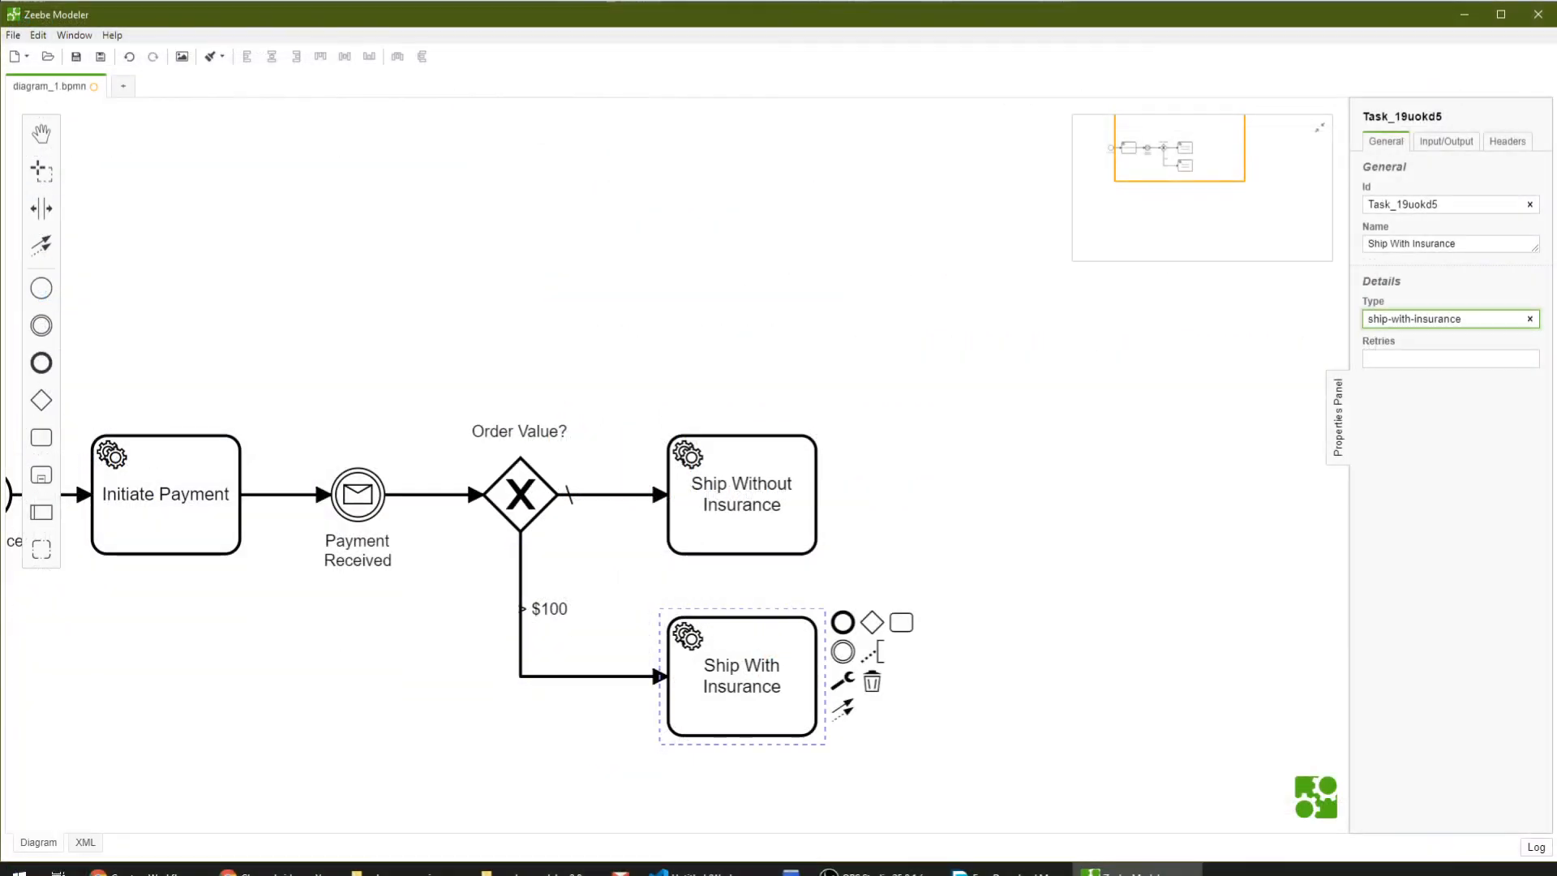
click(736, 552)
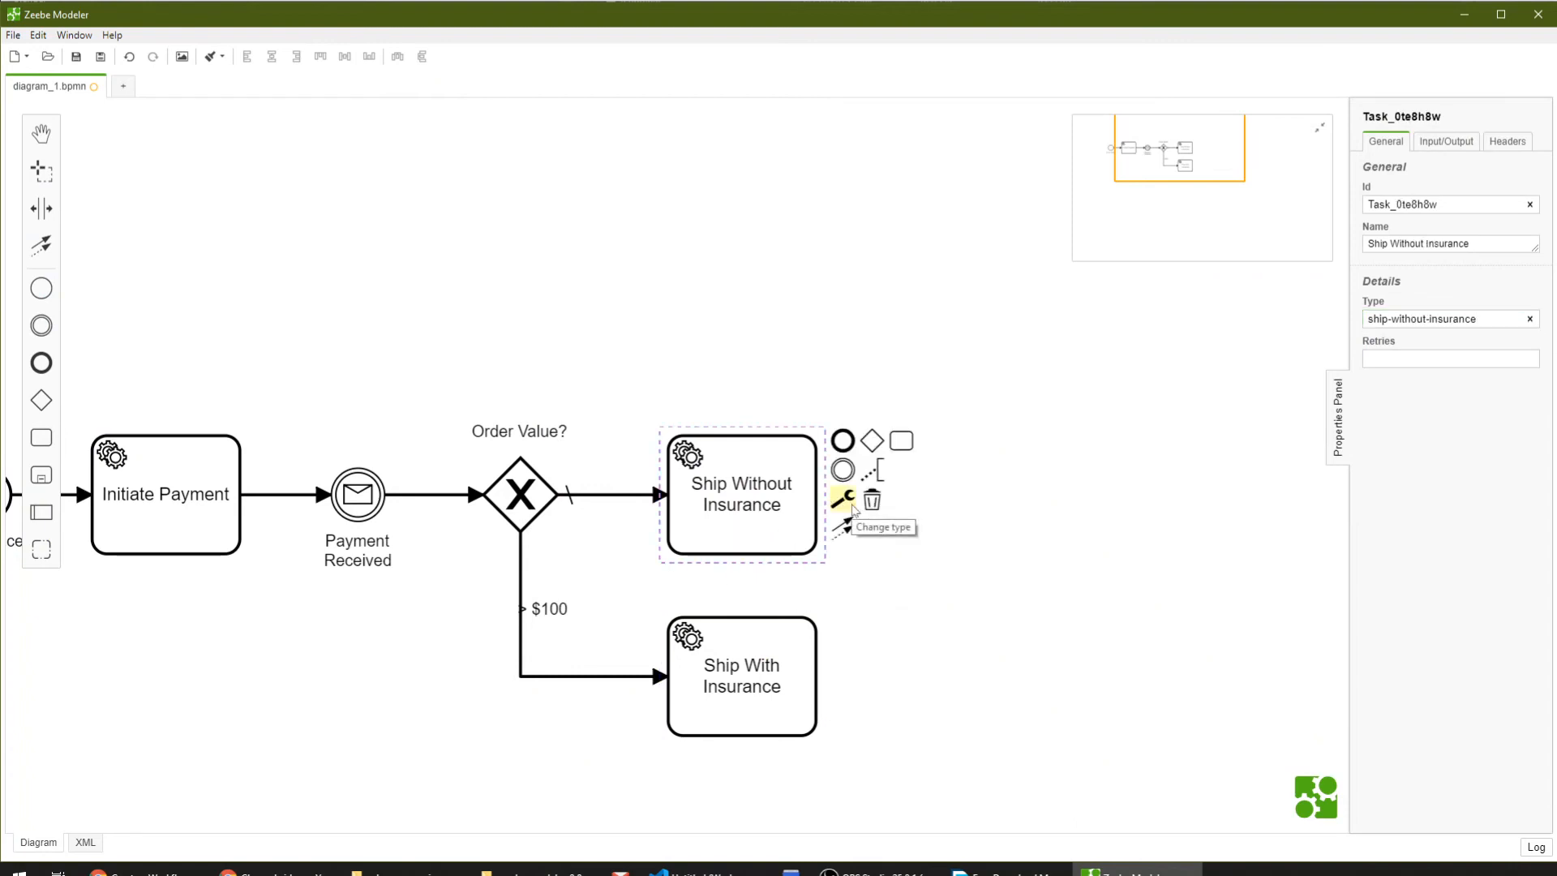
click(870, 450)
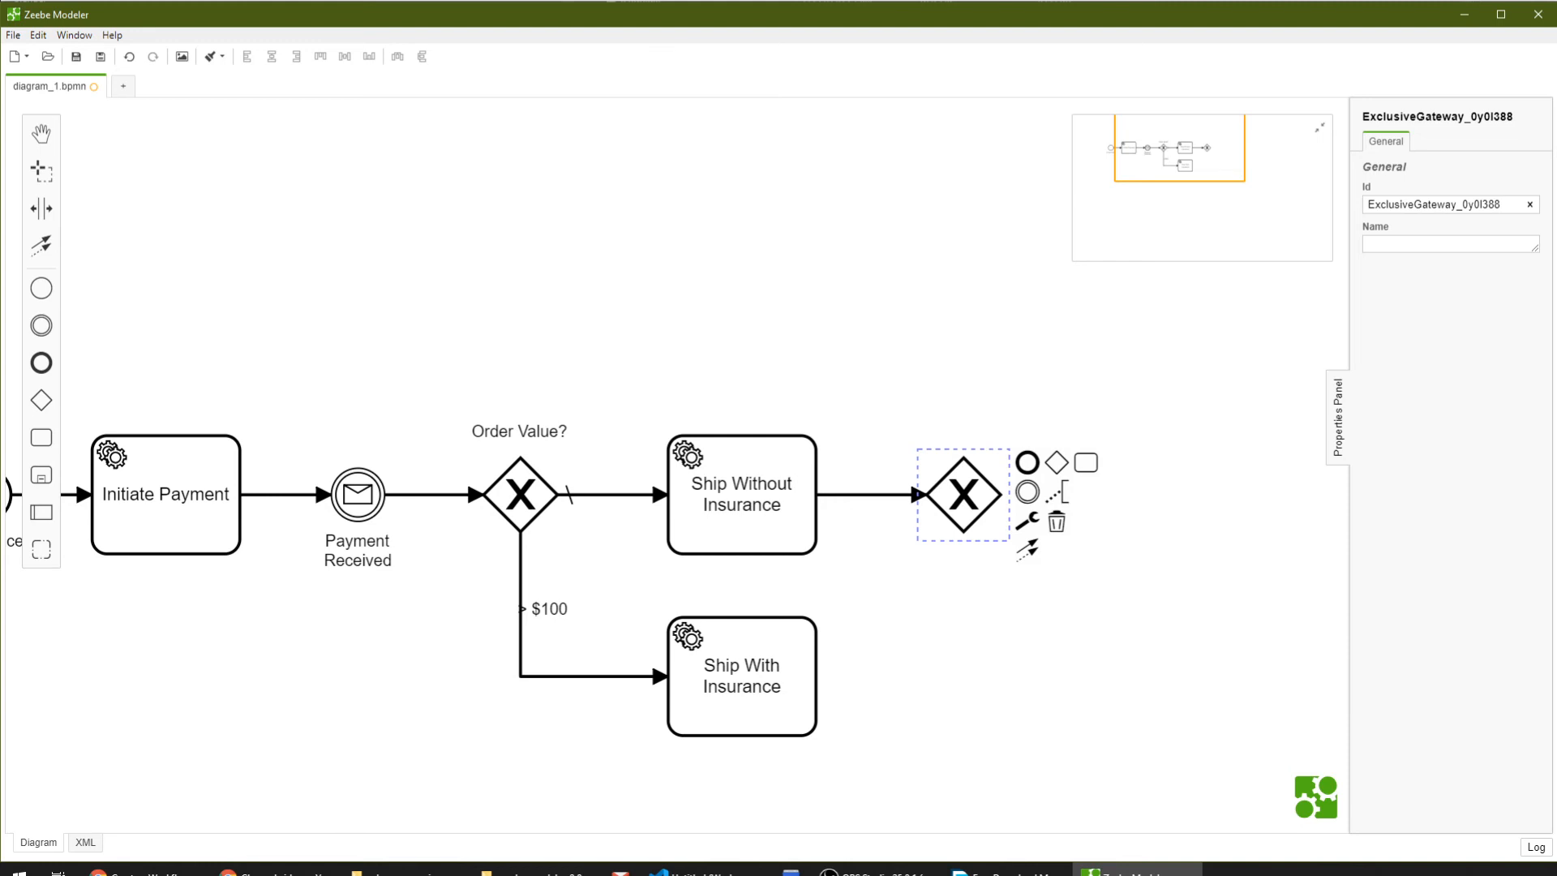
Connect the Ship With Insurance task to the second exclusive gateway with a sequence flow.
click(783, 689)
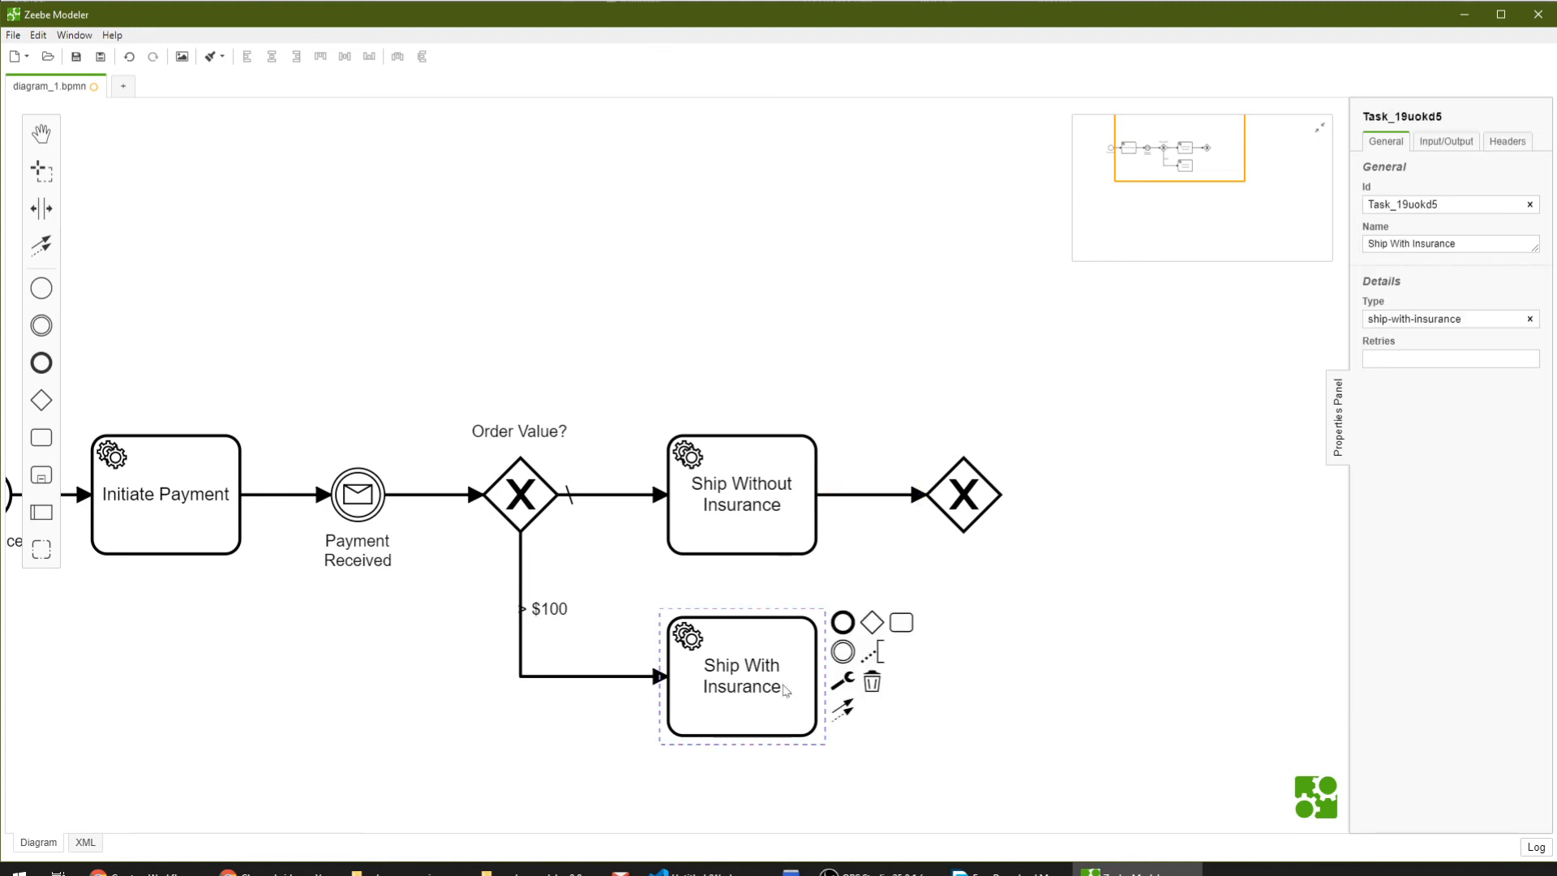
click(842, 707)
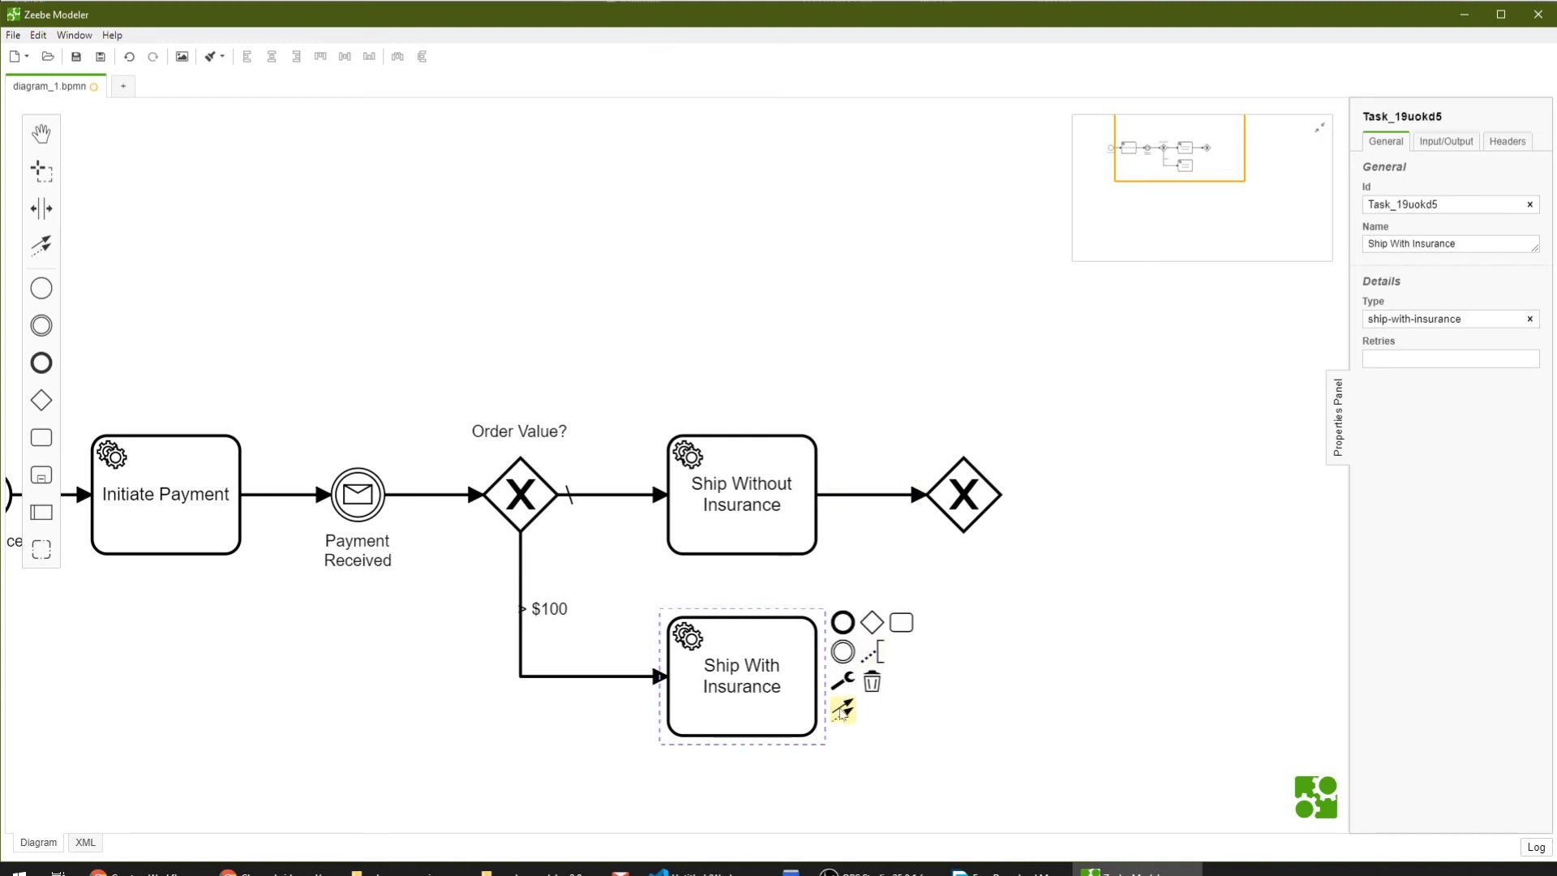
click(969, 511)
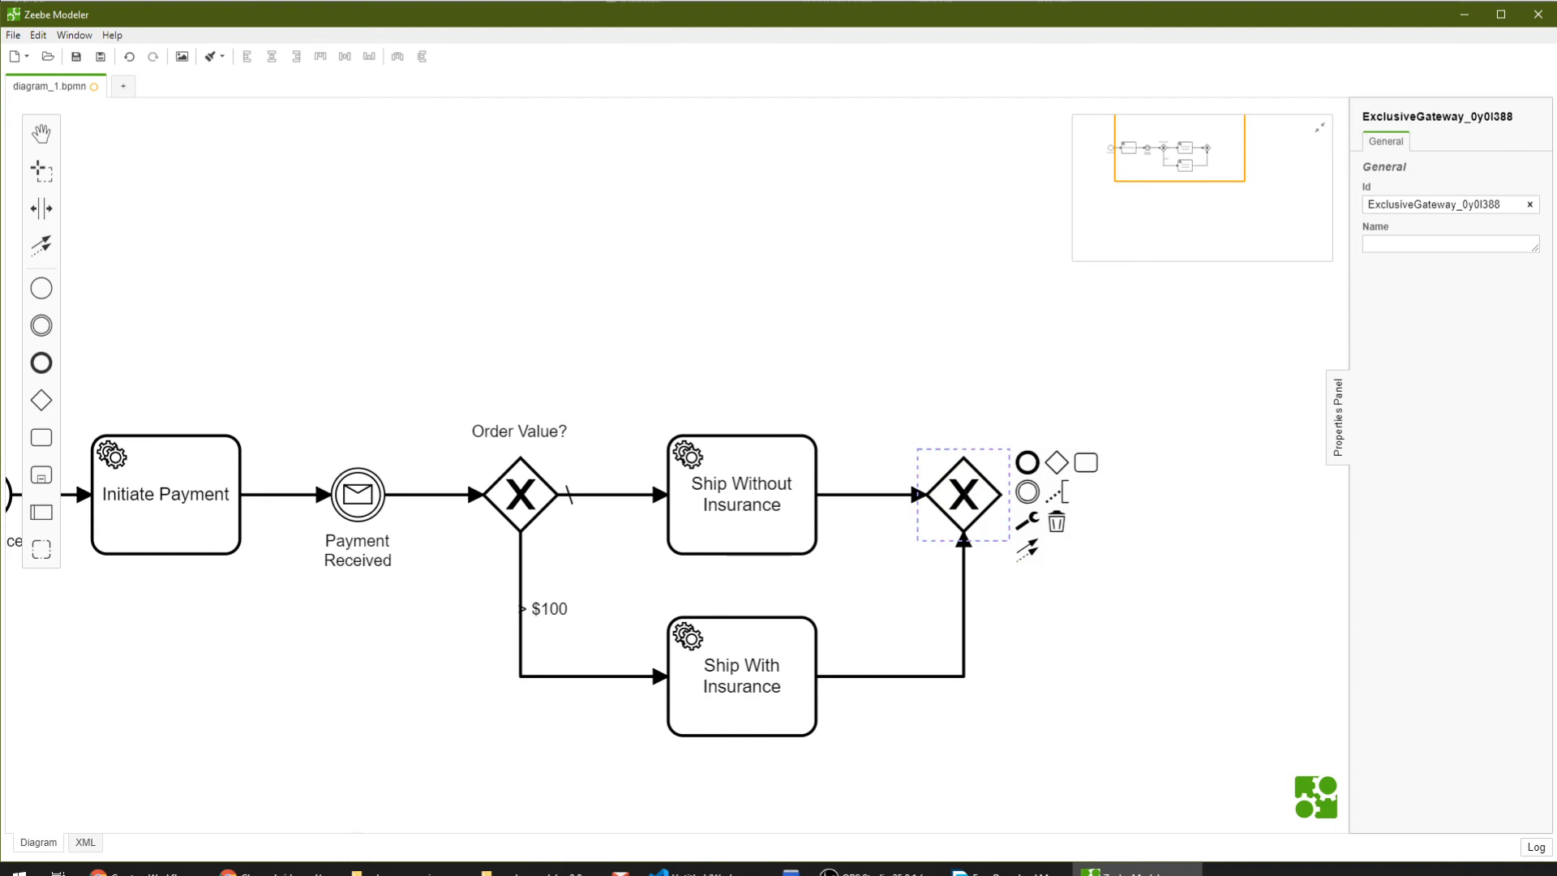
click(790, 645)
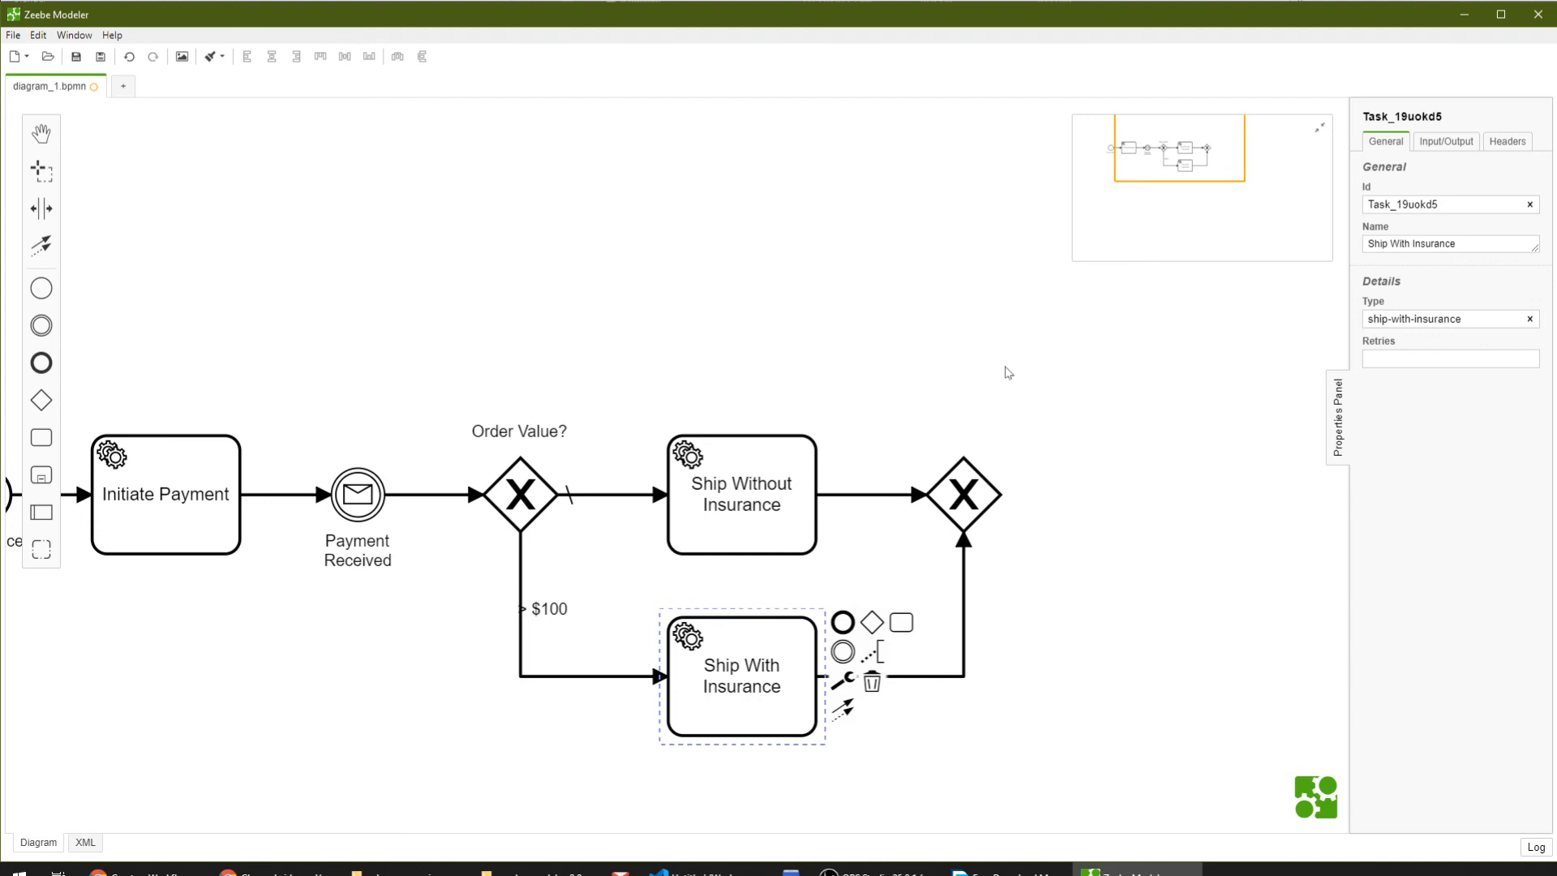
Append an end event to the second exclusive gateway and label it "Order Fulfilled".
click(962, 505)
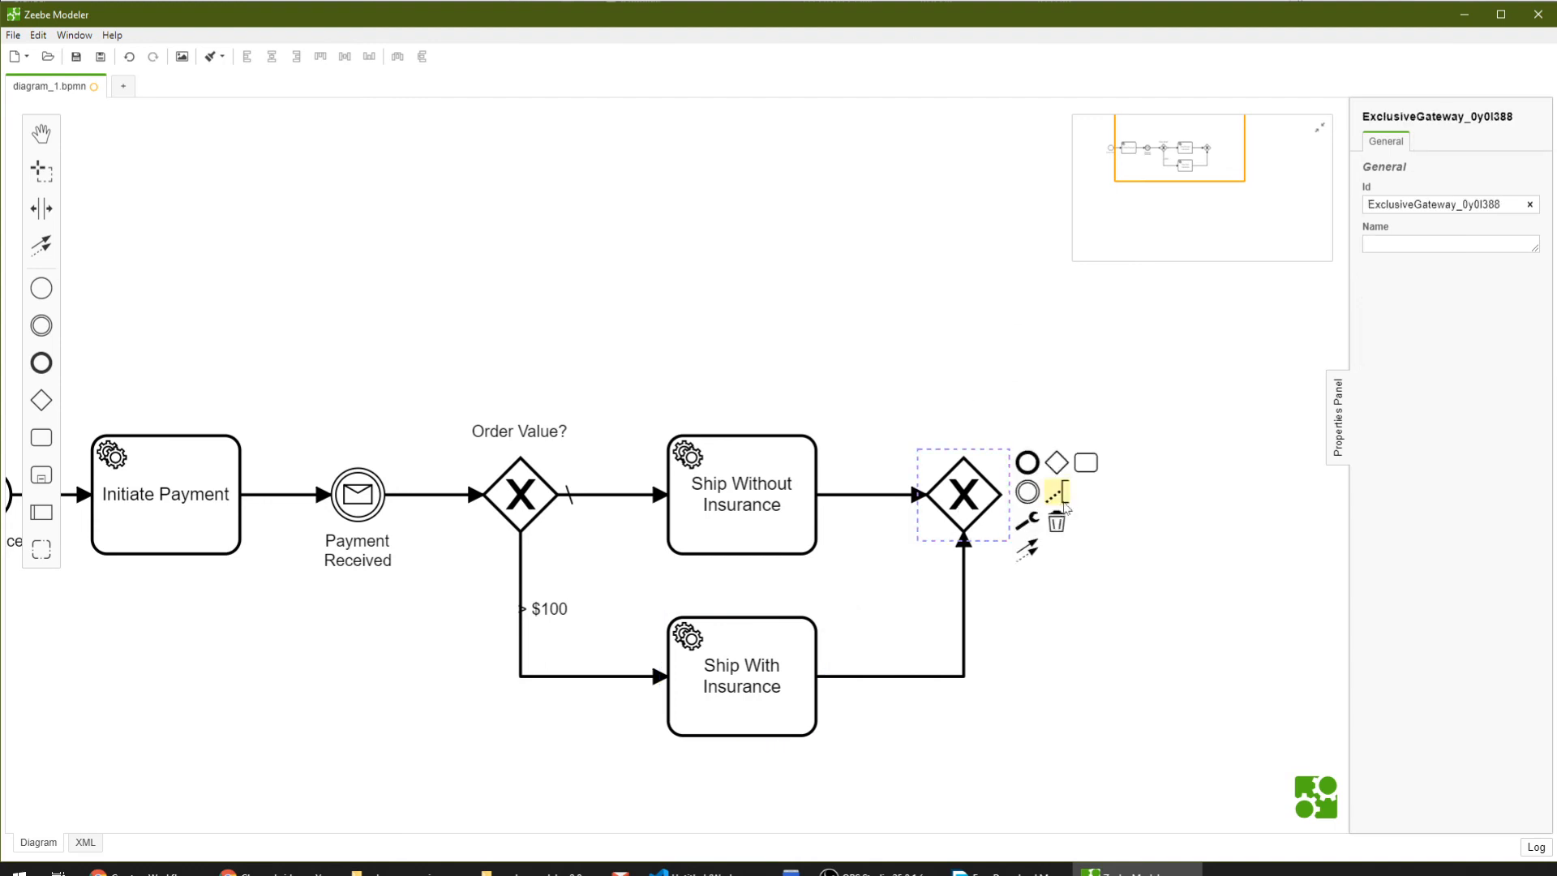
click(1027, 463)
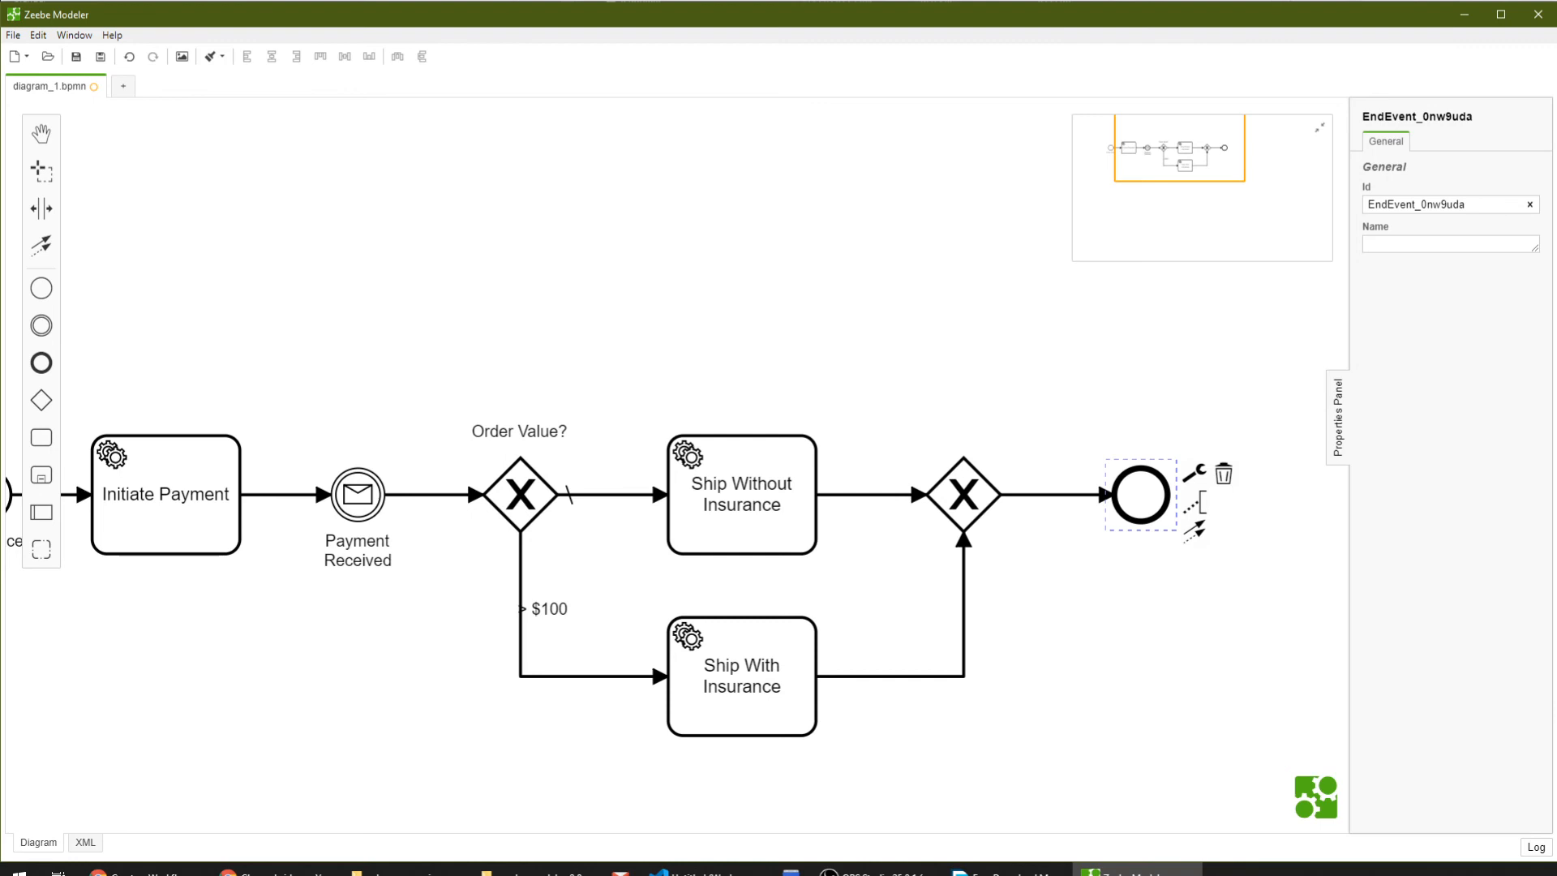
double_click(1145, 491)
text(O)
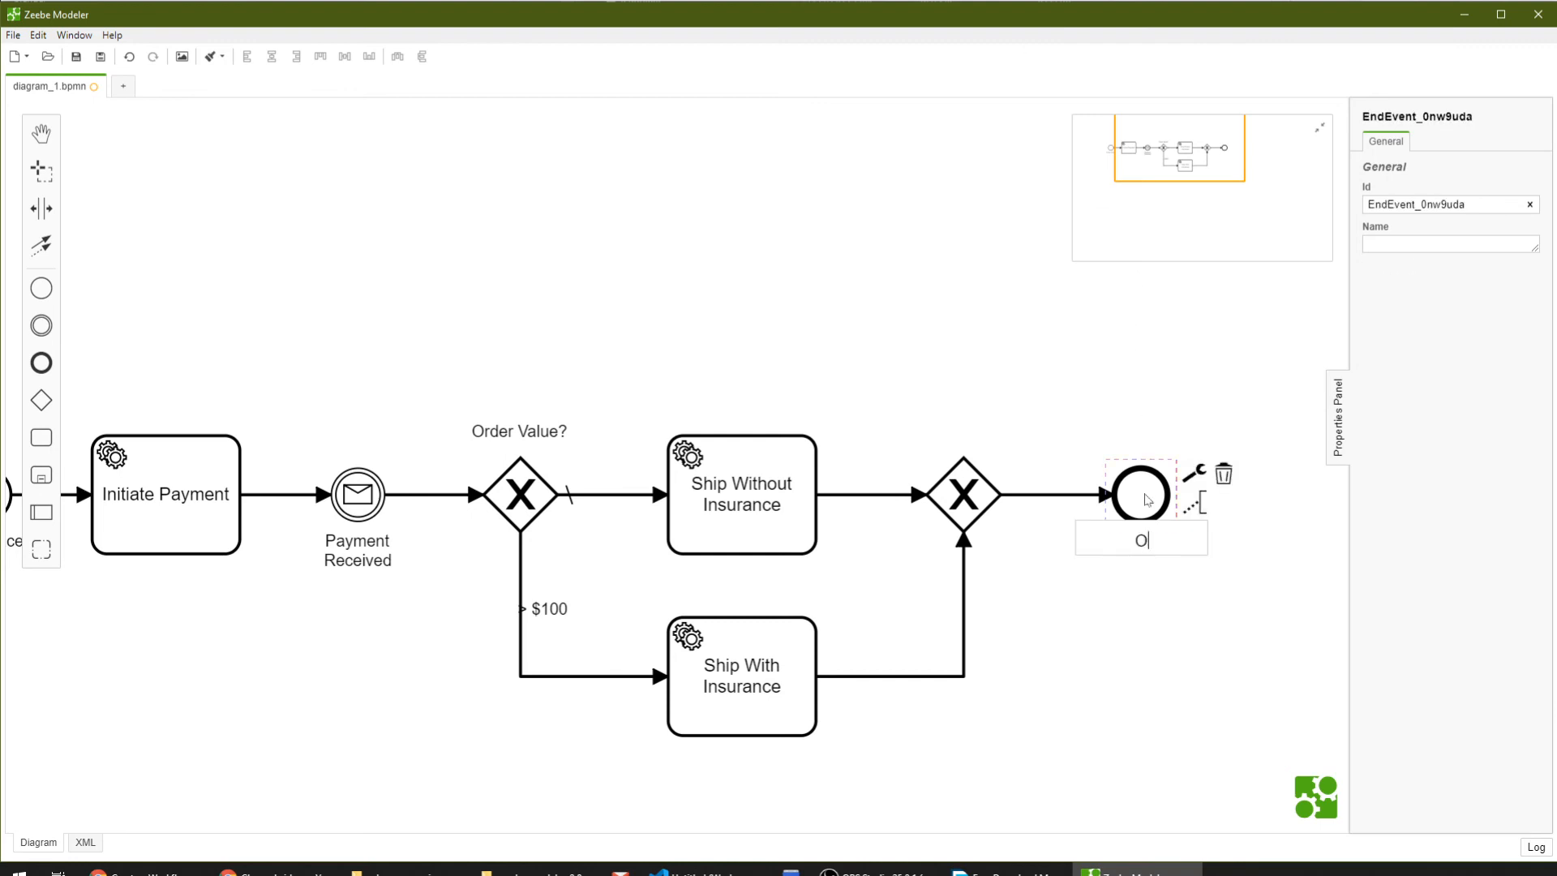
text(rder Fulfilled)
key(Return)
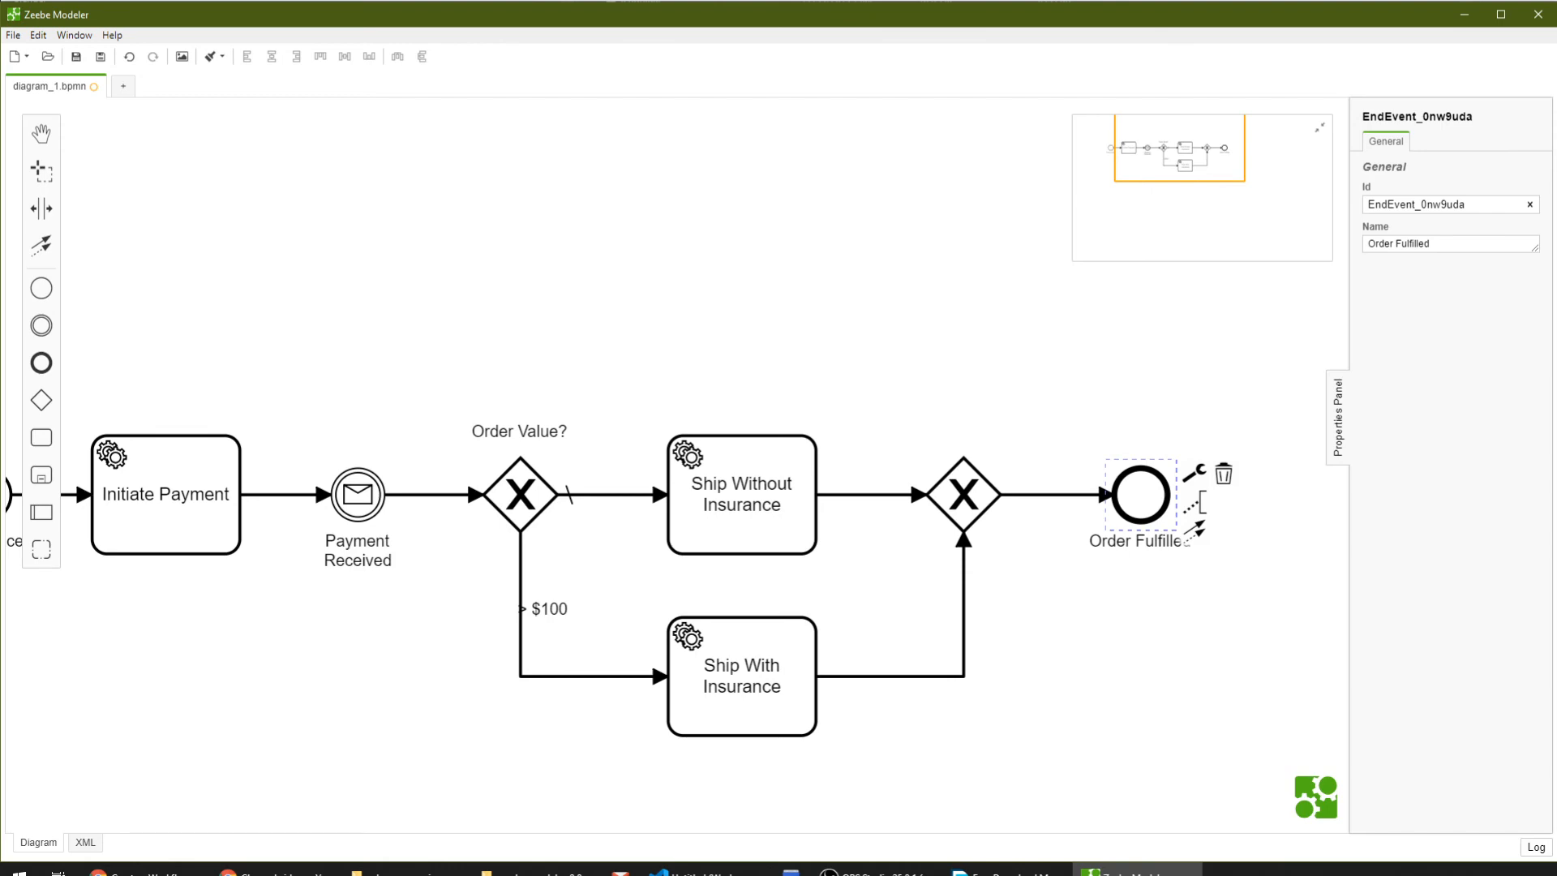
Check the tutorial's instructions on the process ID and change the process Id to "order-process".
key(alt+Tab)
scroll(936, 662, down, 2)
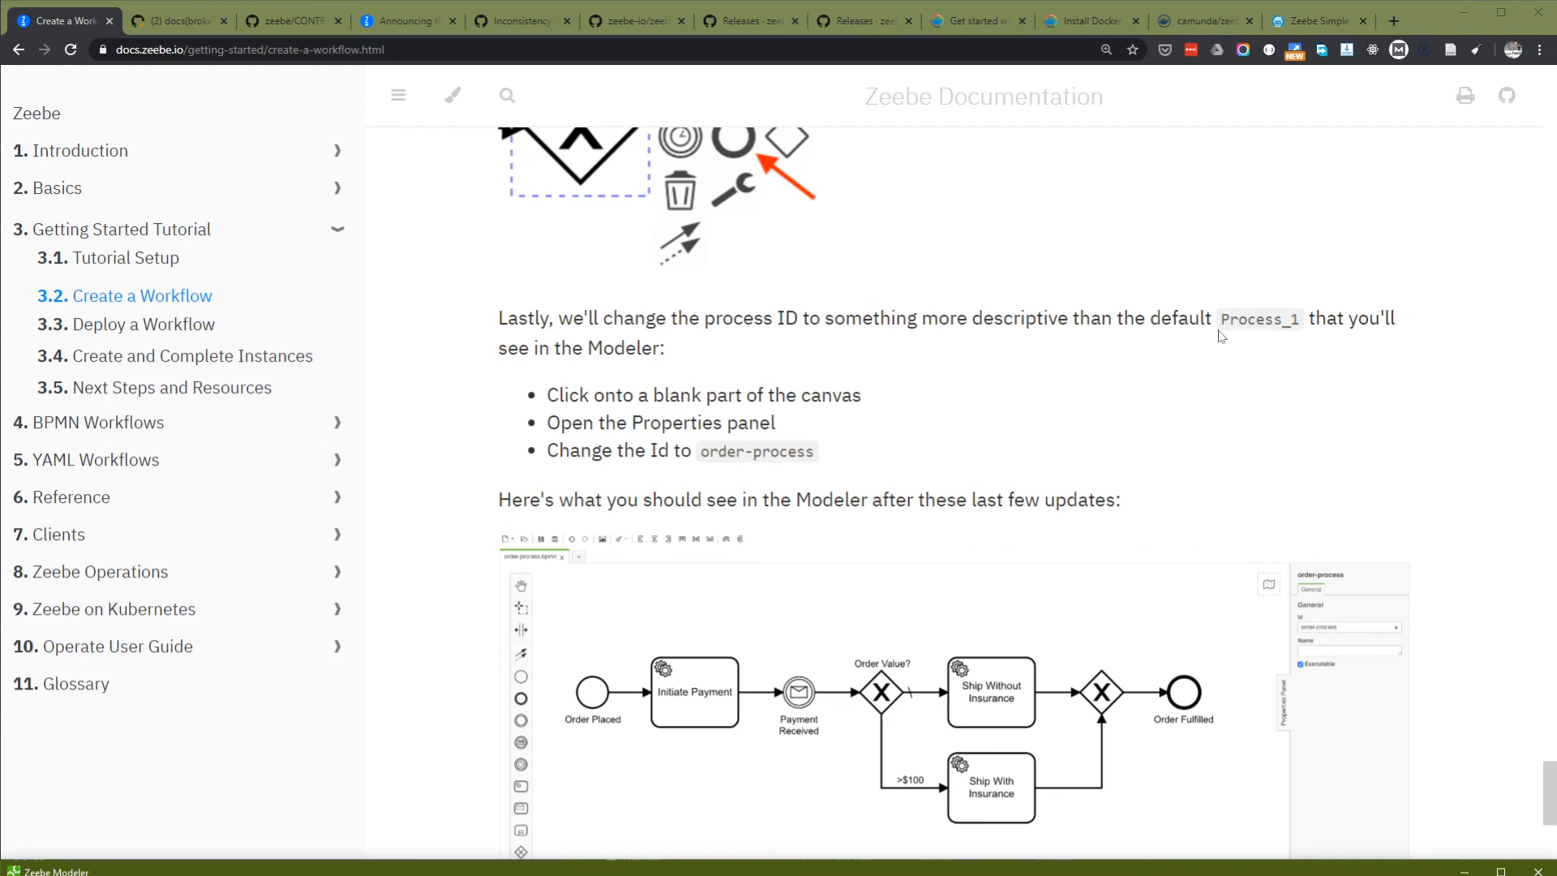
key(alt+Tab)
click(624, 266)
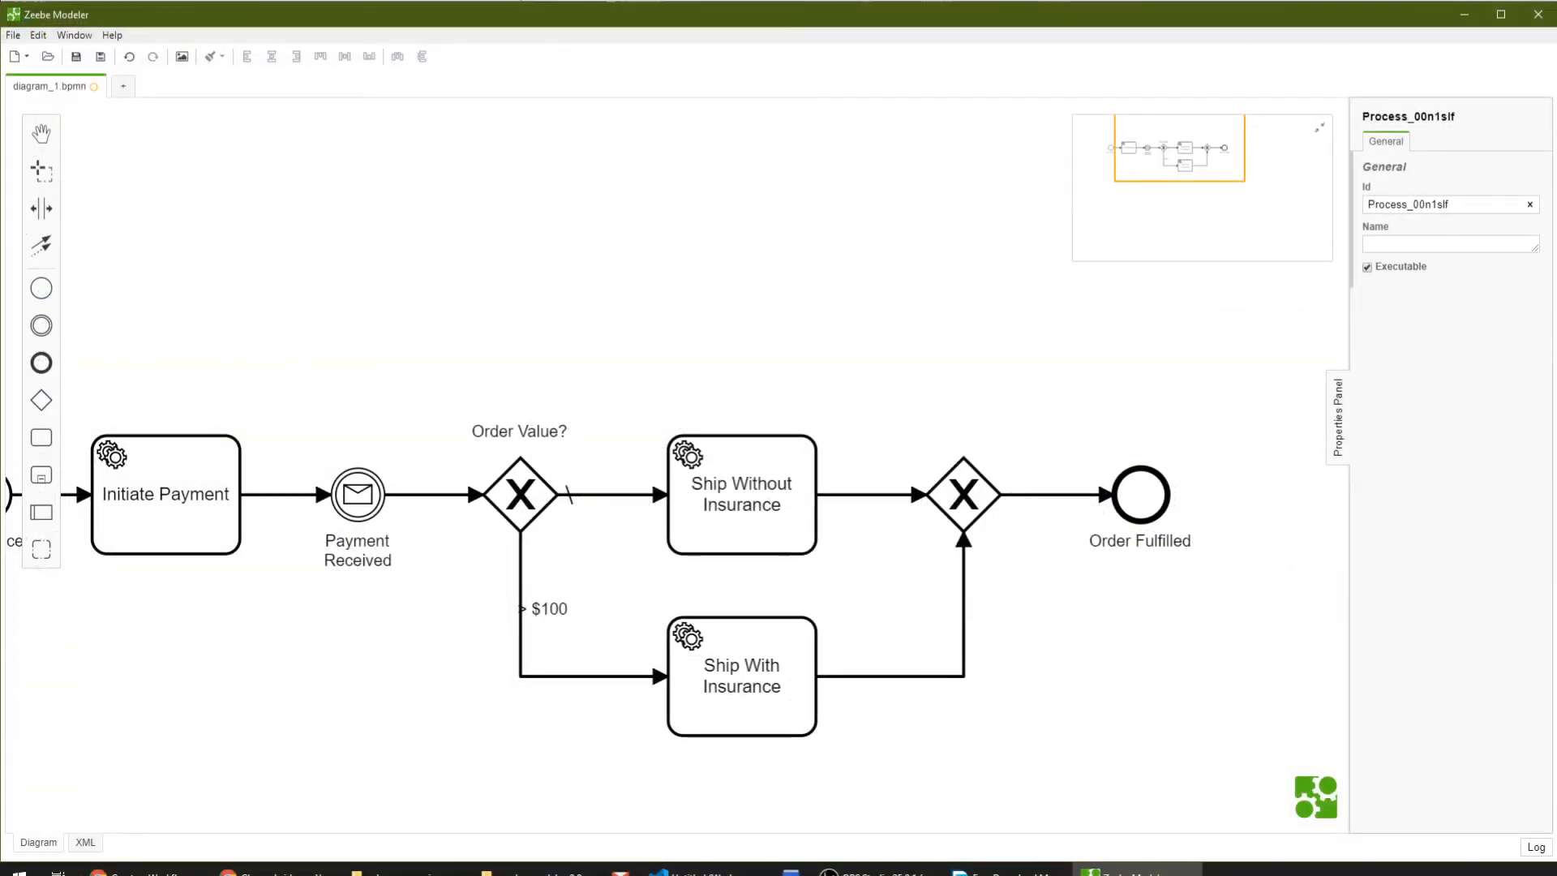
drag(1453, 206, 1239, 196)
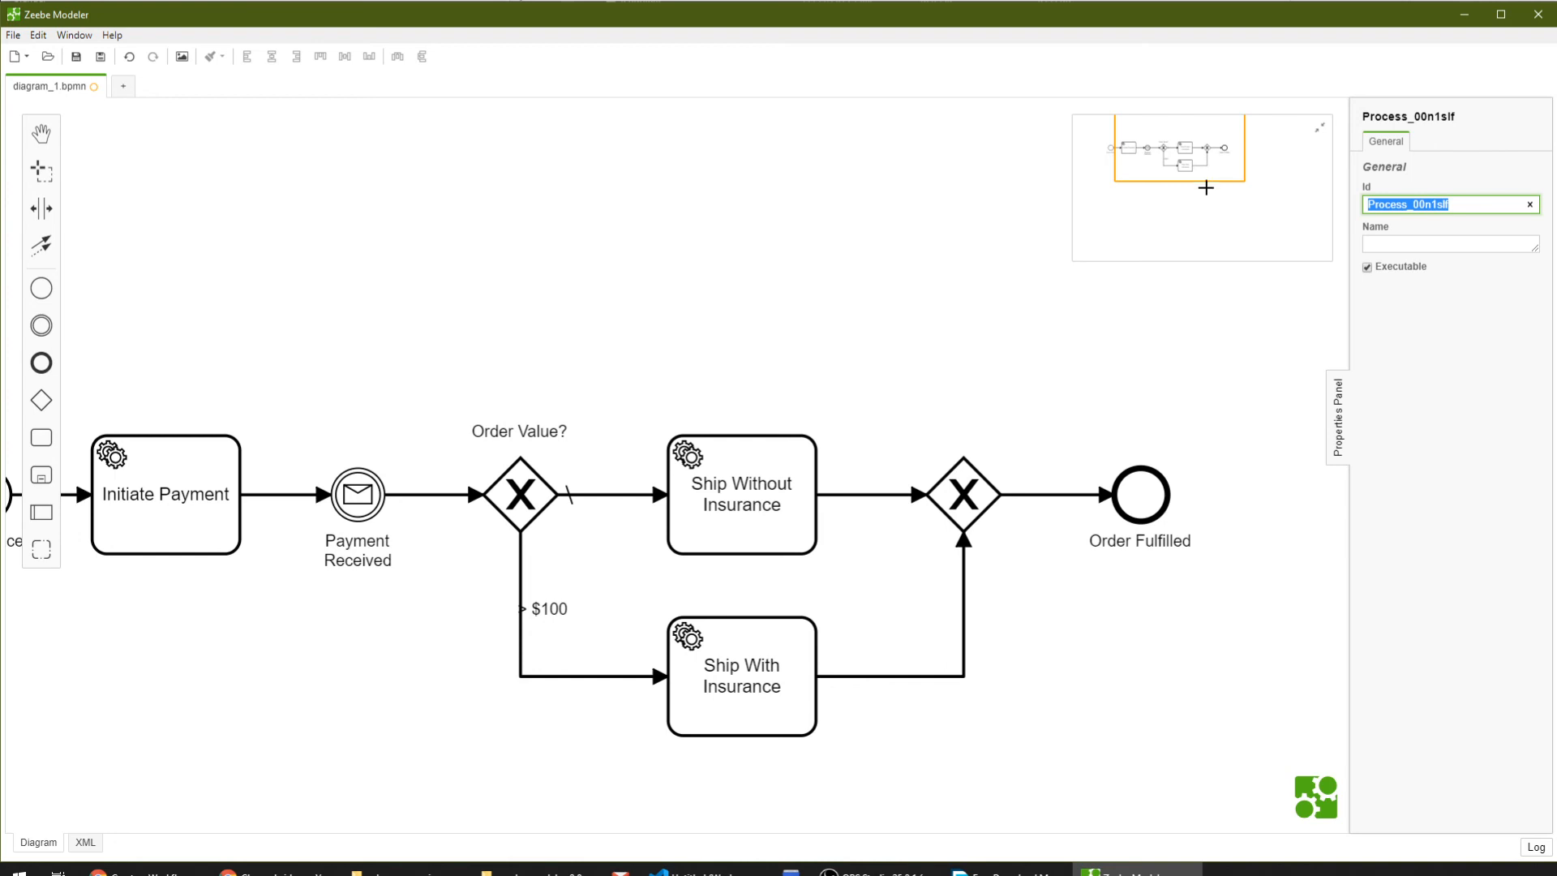
text(pro)
key(BackSpace)
key(BackSpace)
key(BackSpace)
text(order-process)
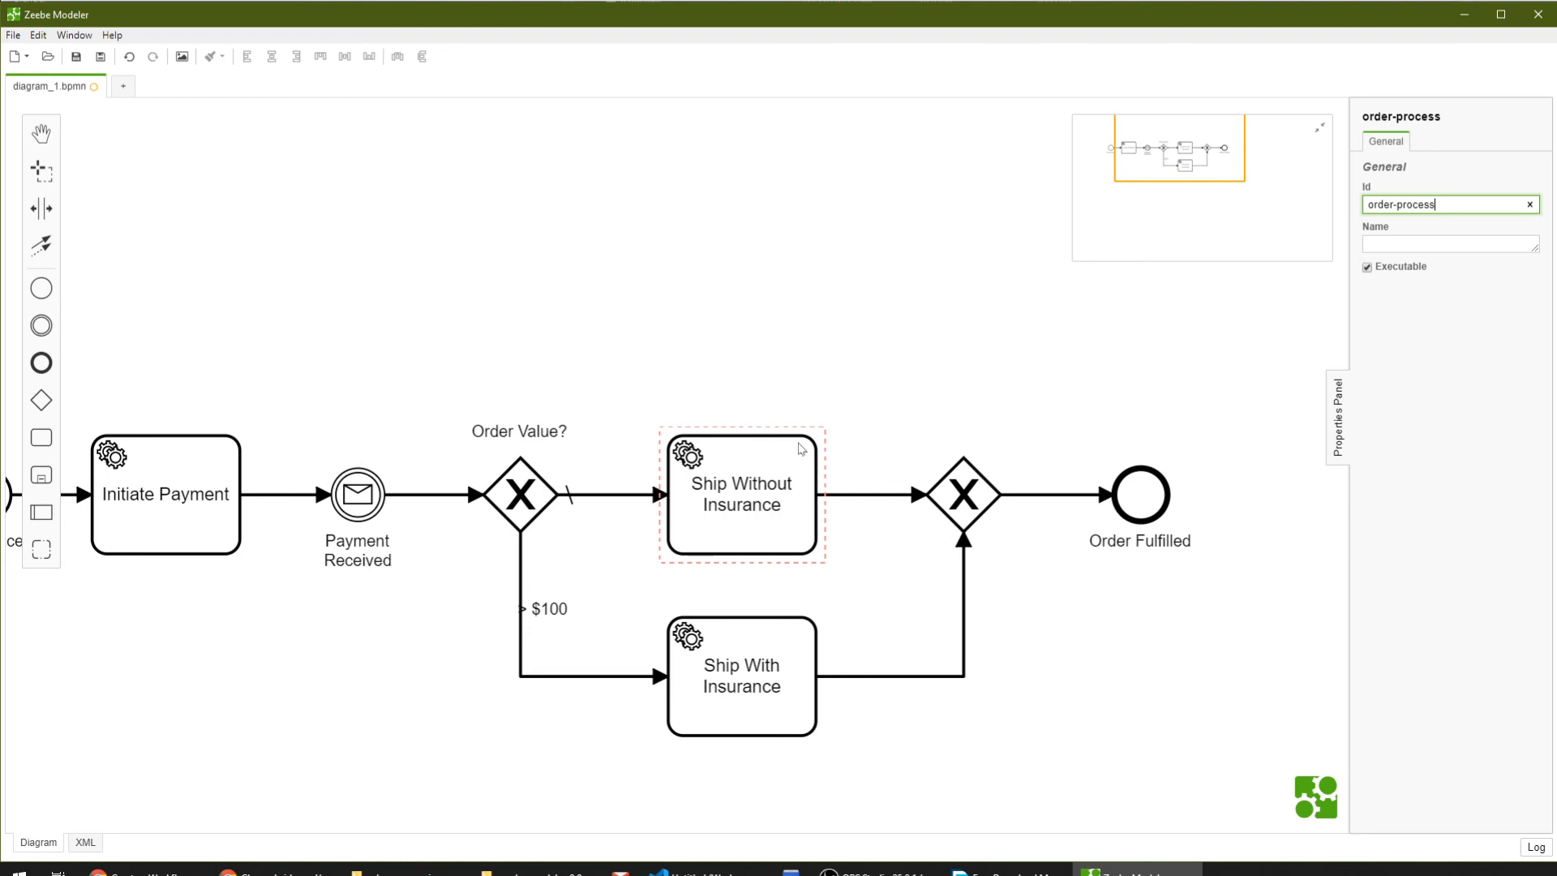
drag(1204, 144, 1189, 154)
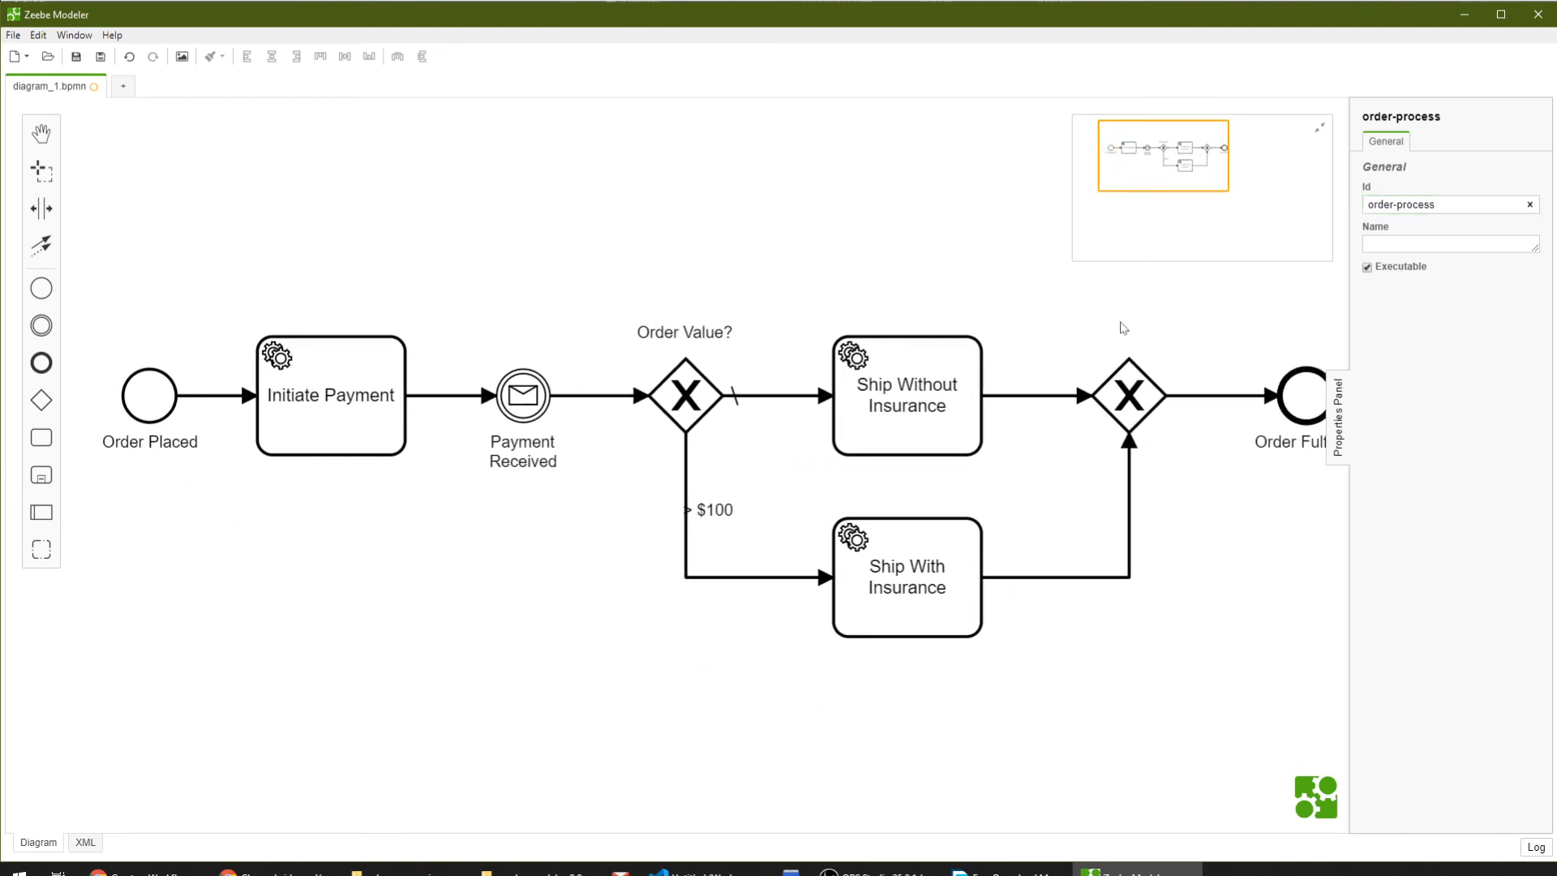
scroll(1122, 327, down, 1)
drag(1162, 156, 1167, 154)
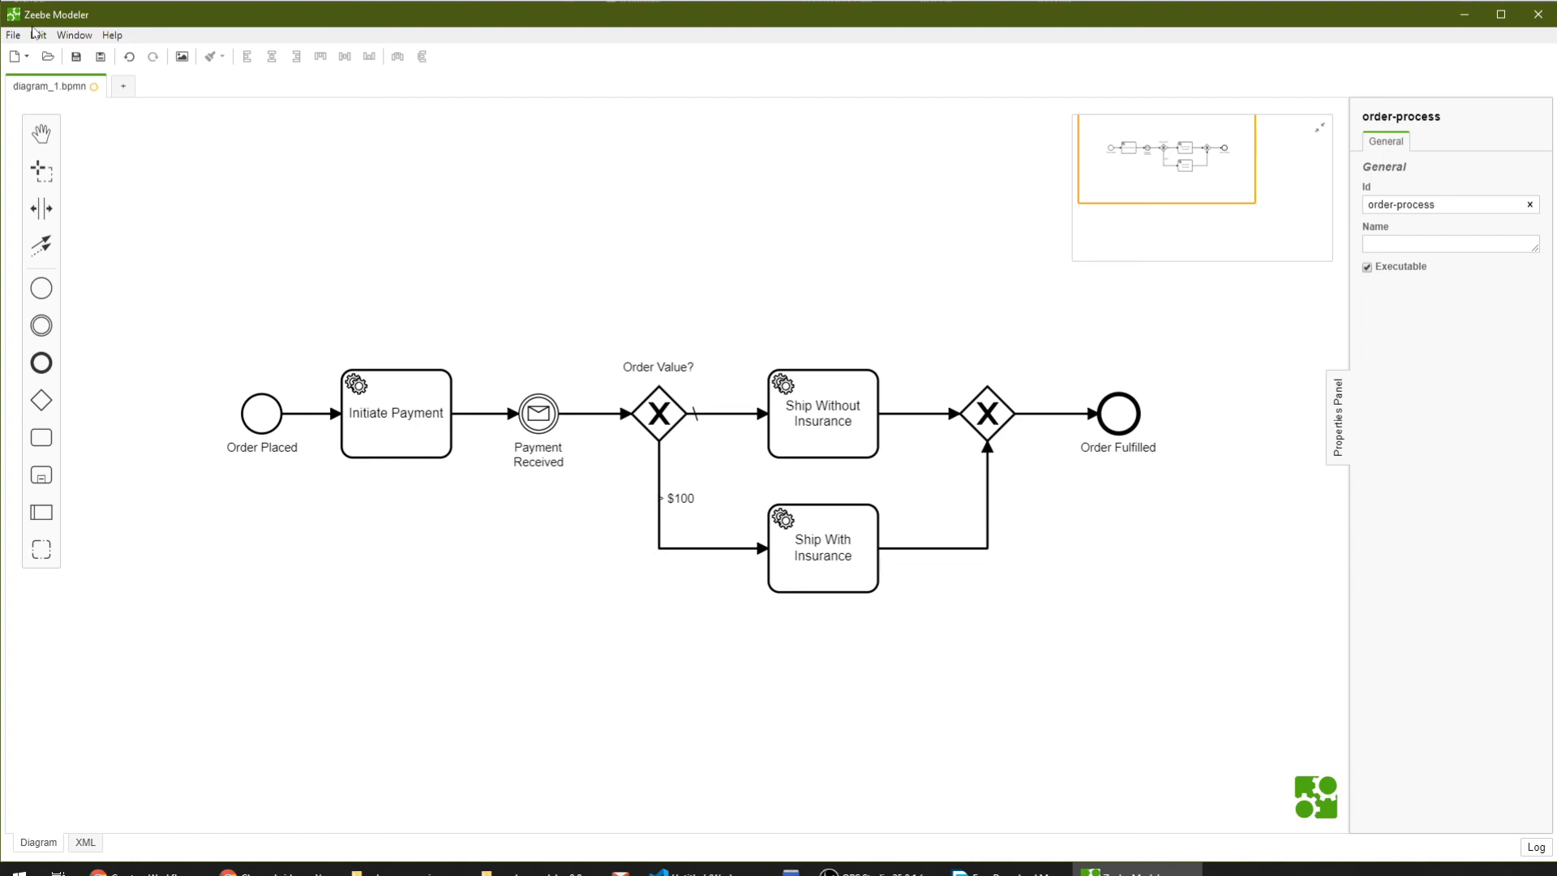
Start saving the diagram as a new file and browse to the d:\project_amanah folder.
click(102, 57)
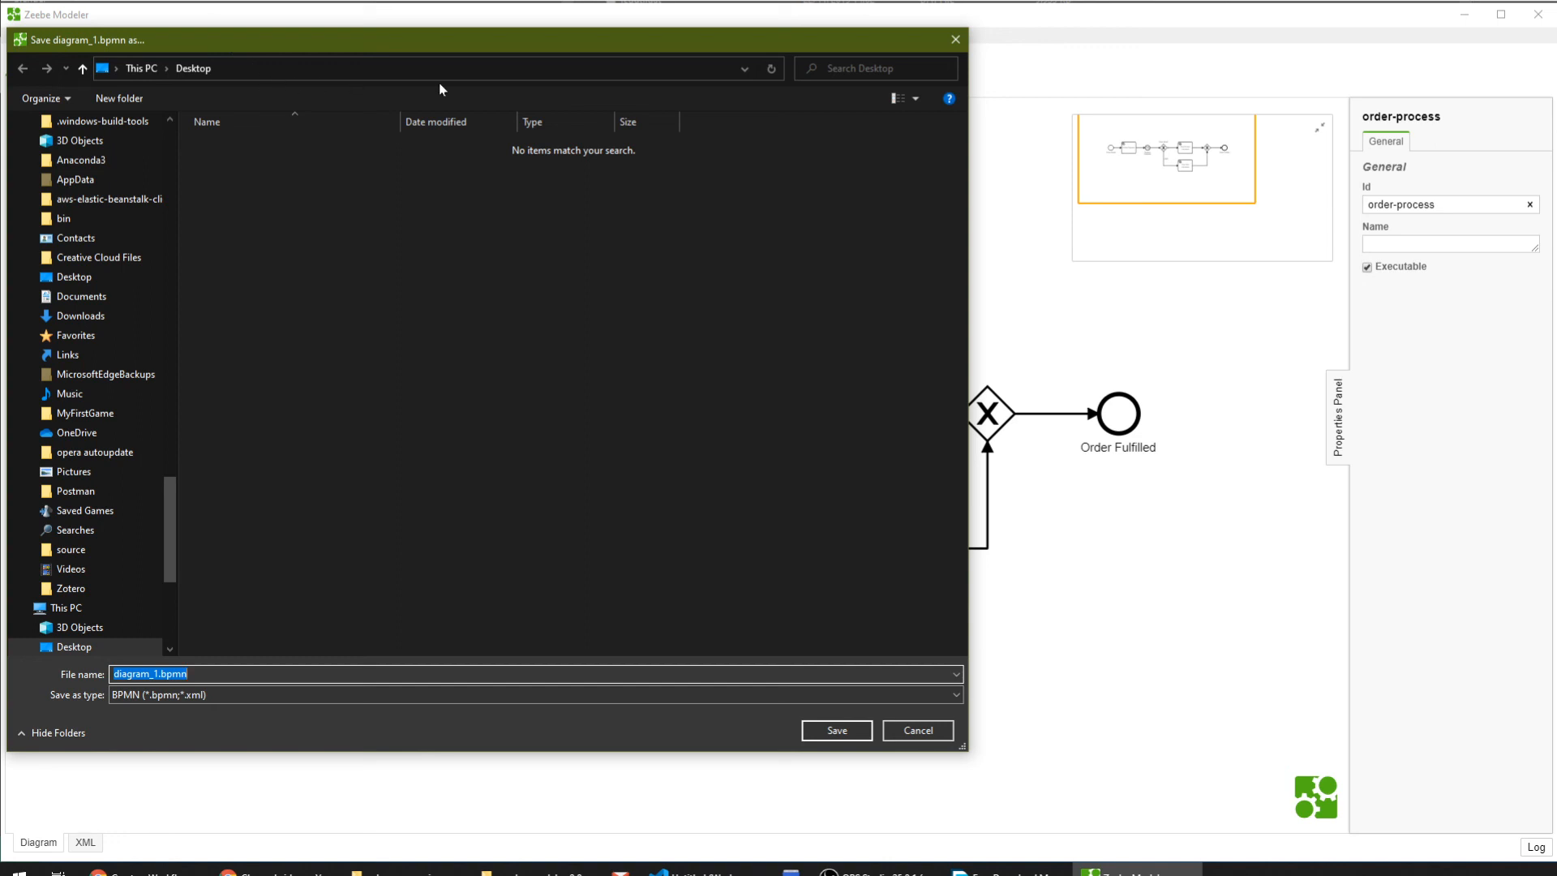
click(283, 305)
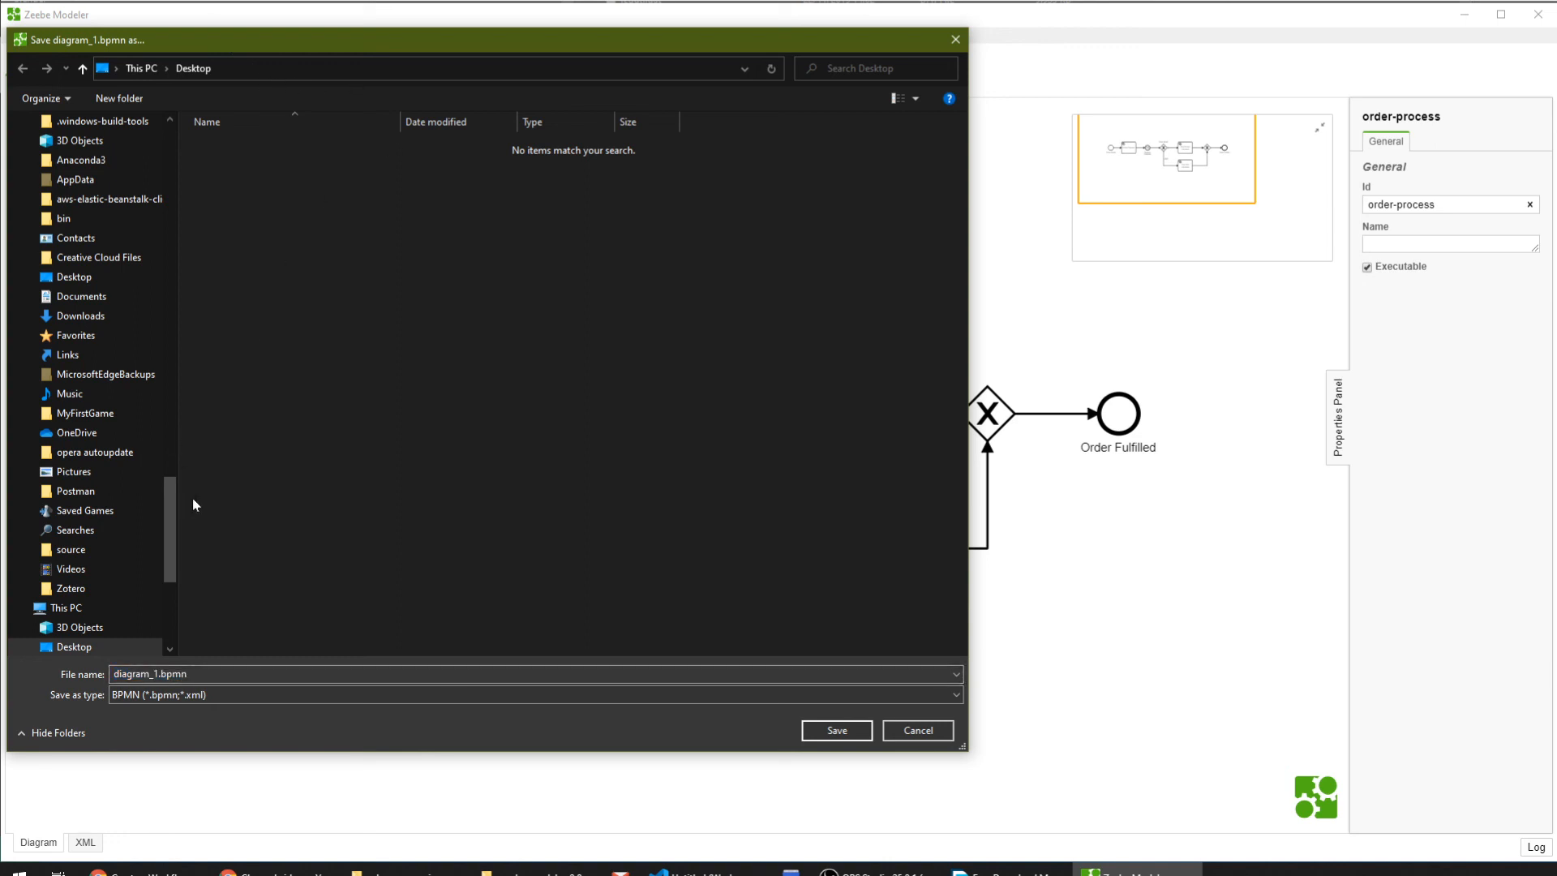
click(282, 75)
text(d:\projec)
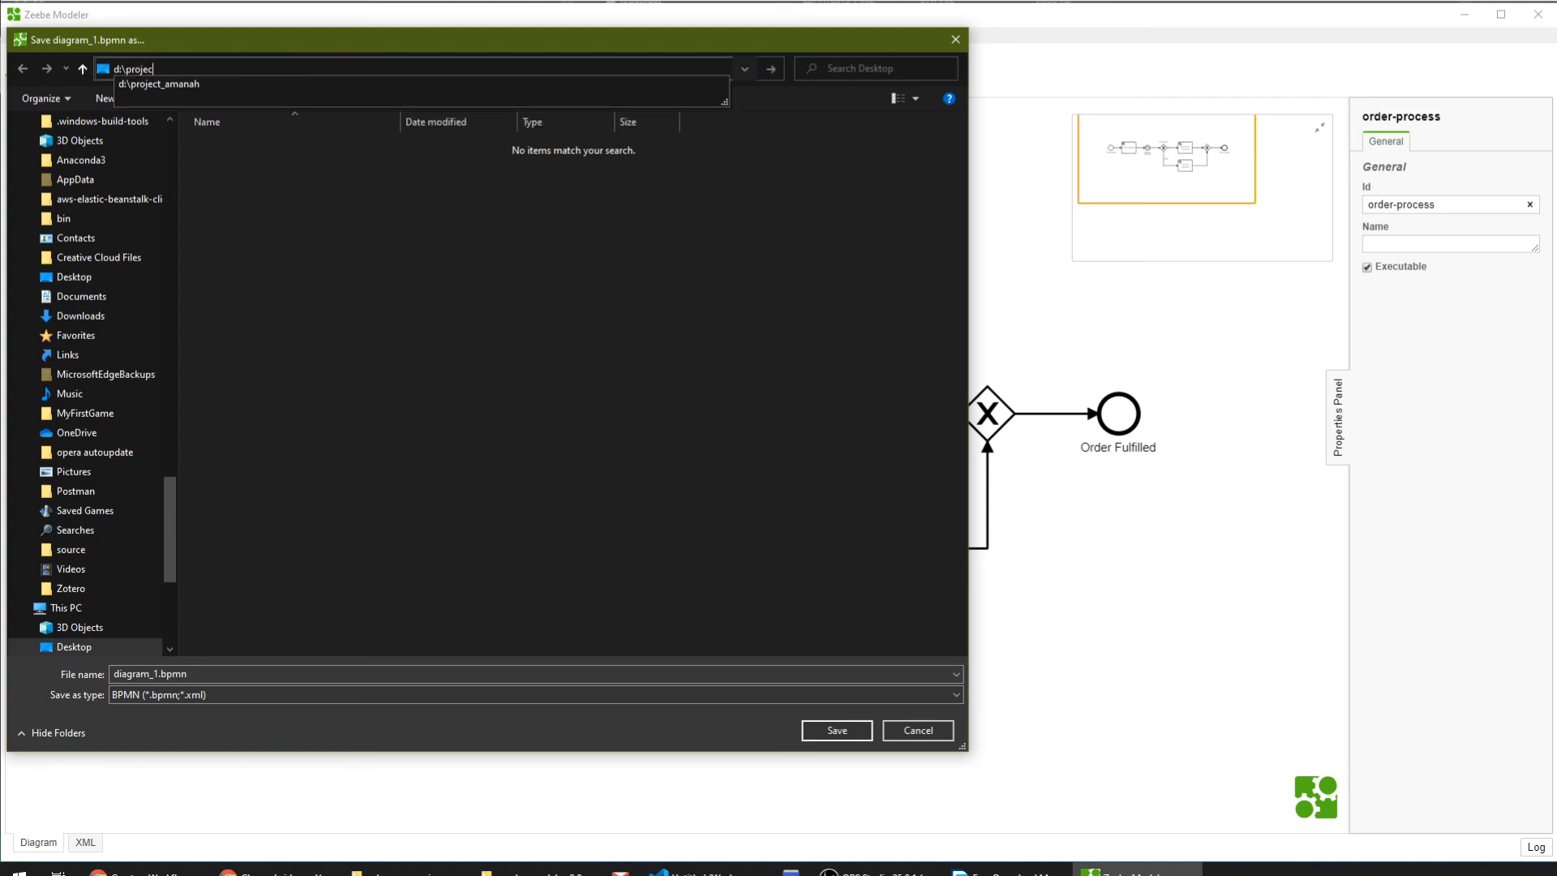
key(Down)
key(Return)
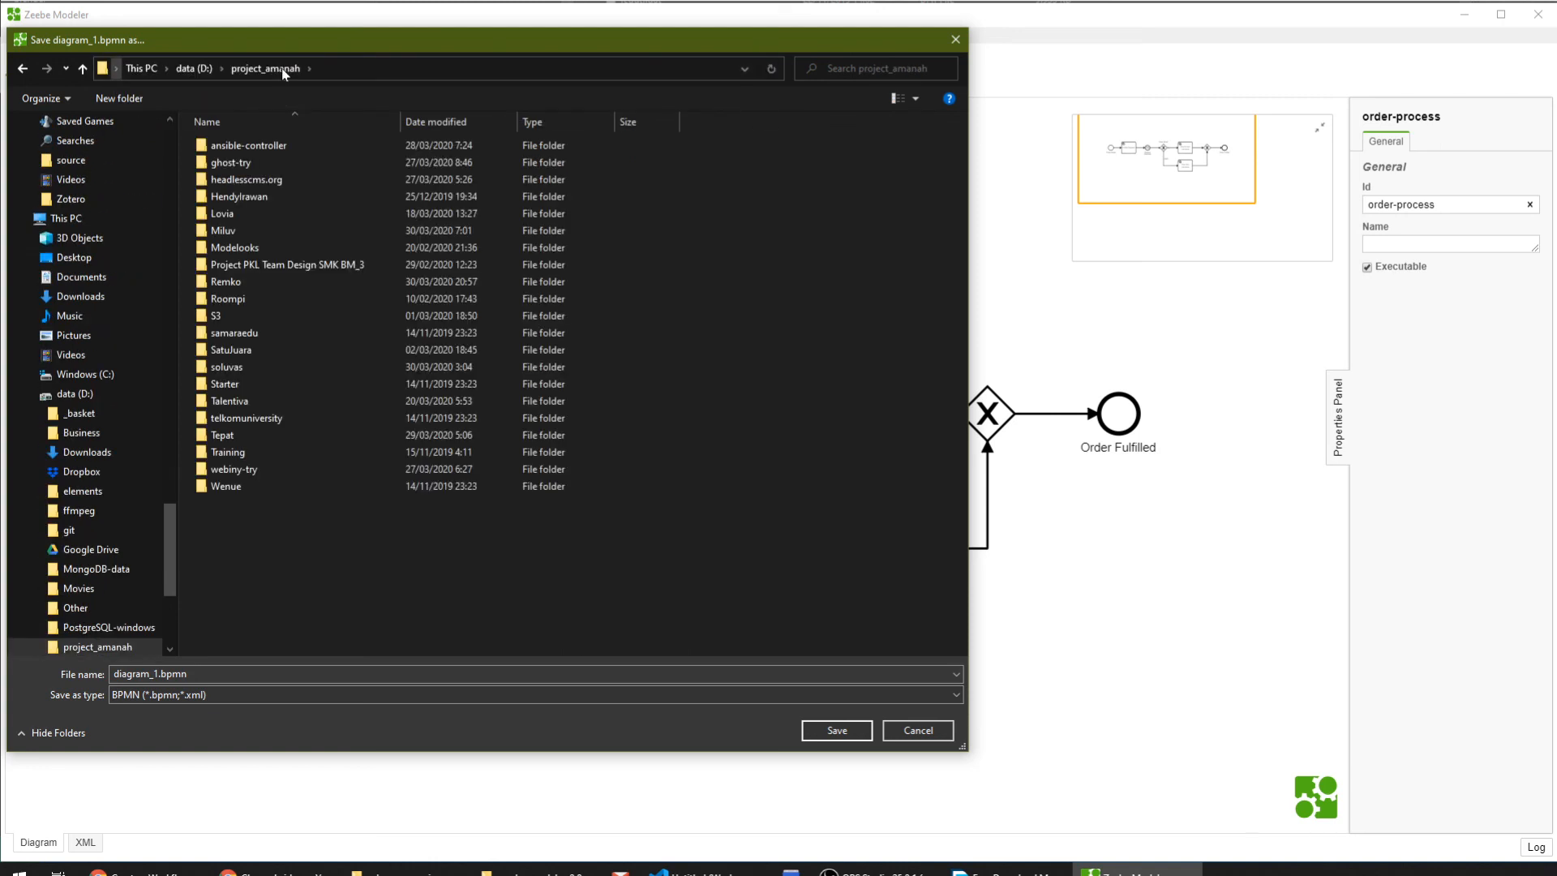
Create a folder named "zeebe-tutorial" in project_amanah and open it as the save location.
click(133, 98)
text(zee)
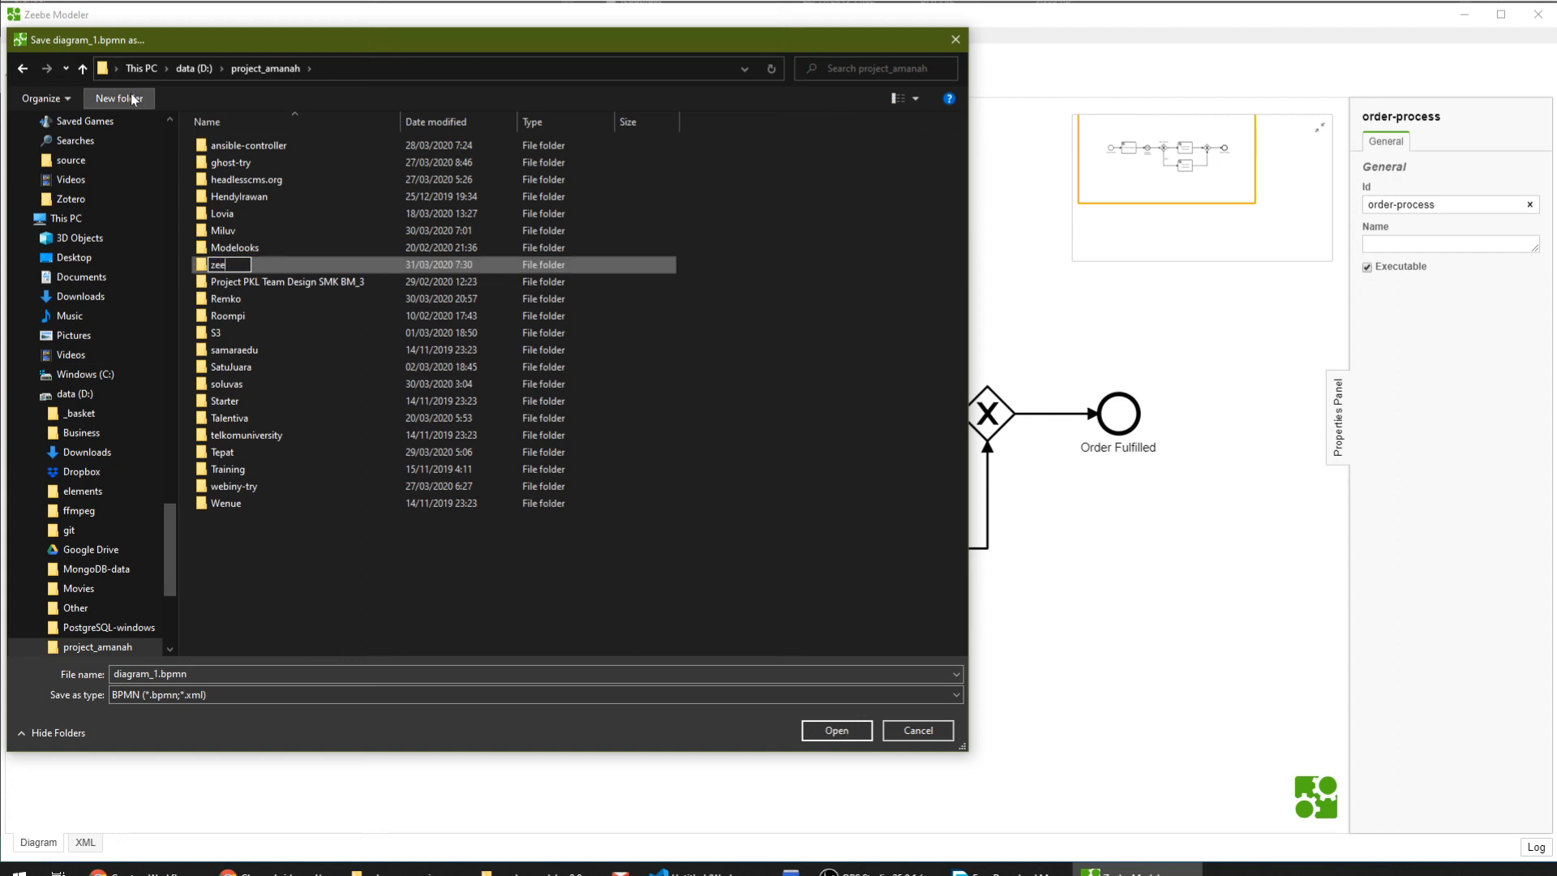
text(be-tutorial)
key(Return)
key(Return)
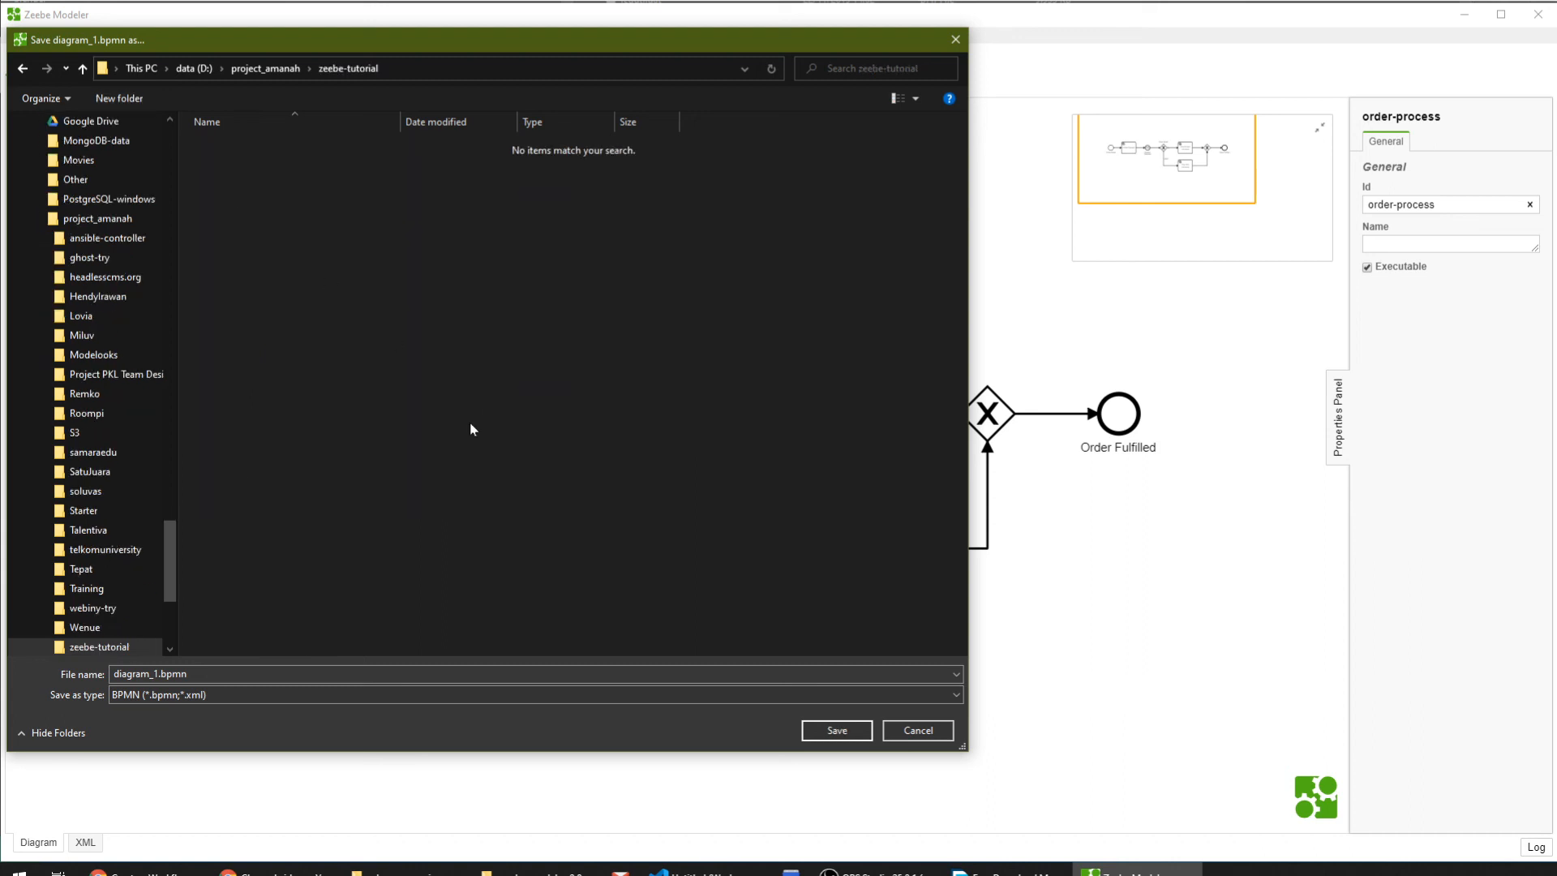
Save the diagram in the zeebe-tutorial folder as order-process.bpmn.
click(172, 674)
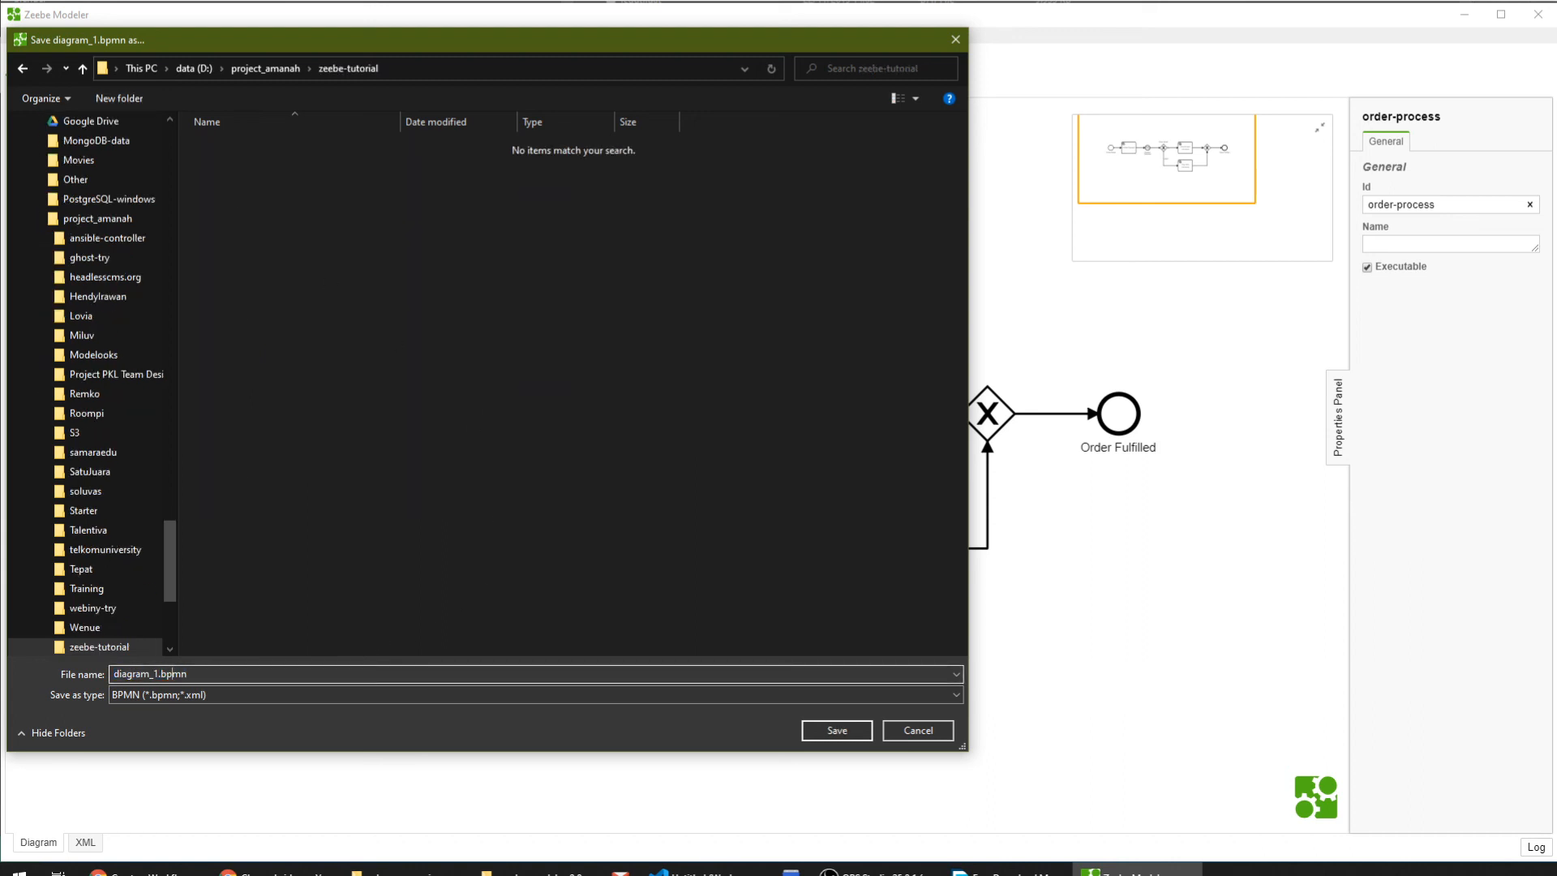
double_click(158, 673)
text(order-process-tutorial)
key(BackSpace)
key(BackSpace)
key(BackSpace)
key(BackSpace)
key(BackSpace)
key(BackSpace)
key(BackSpace)
key(BackSpace)
key(BackSpace)
key(Return)
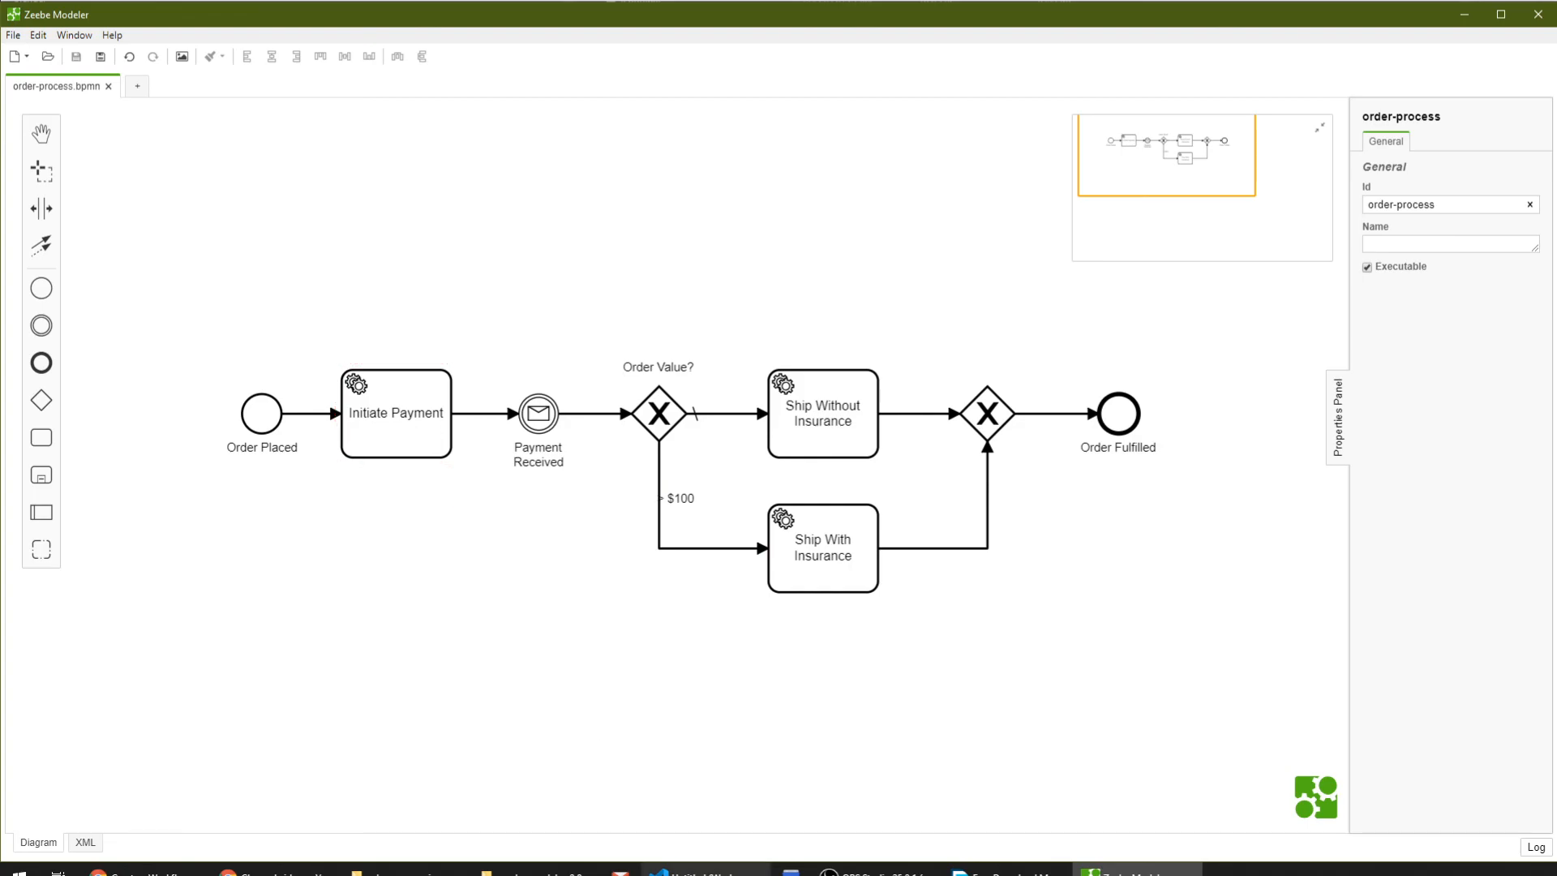
Switch to Visual Studio Code, add the d:\project_amanah\zeebe-tutorial folder to the workspace and open its order-process.bpmn.
click(705, 868)
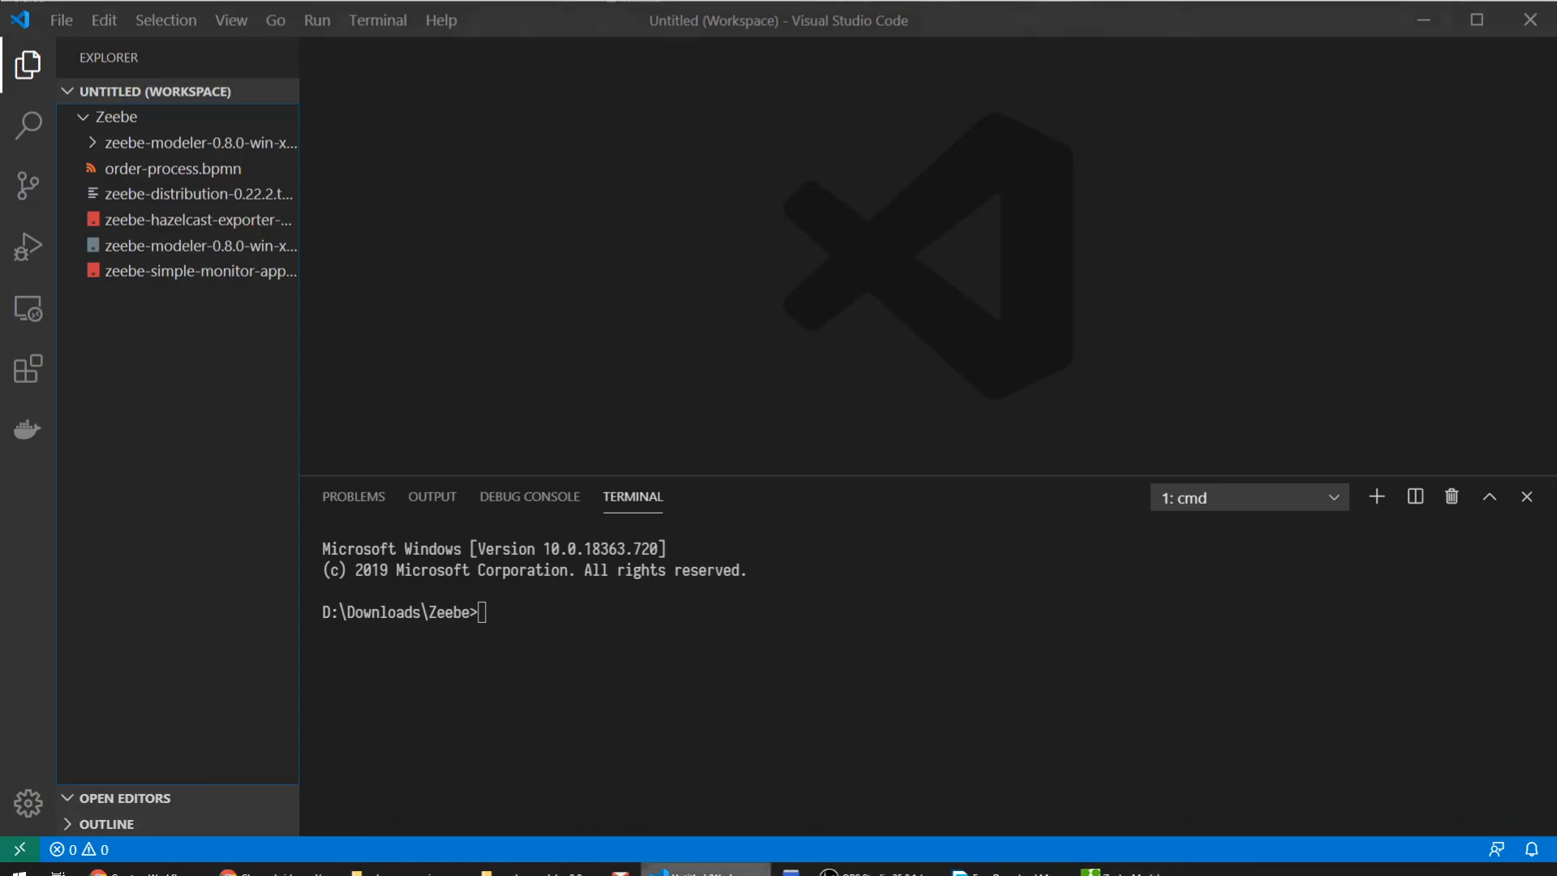
click(62, 24)
click(197, 255)
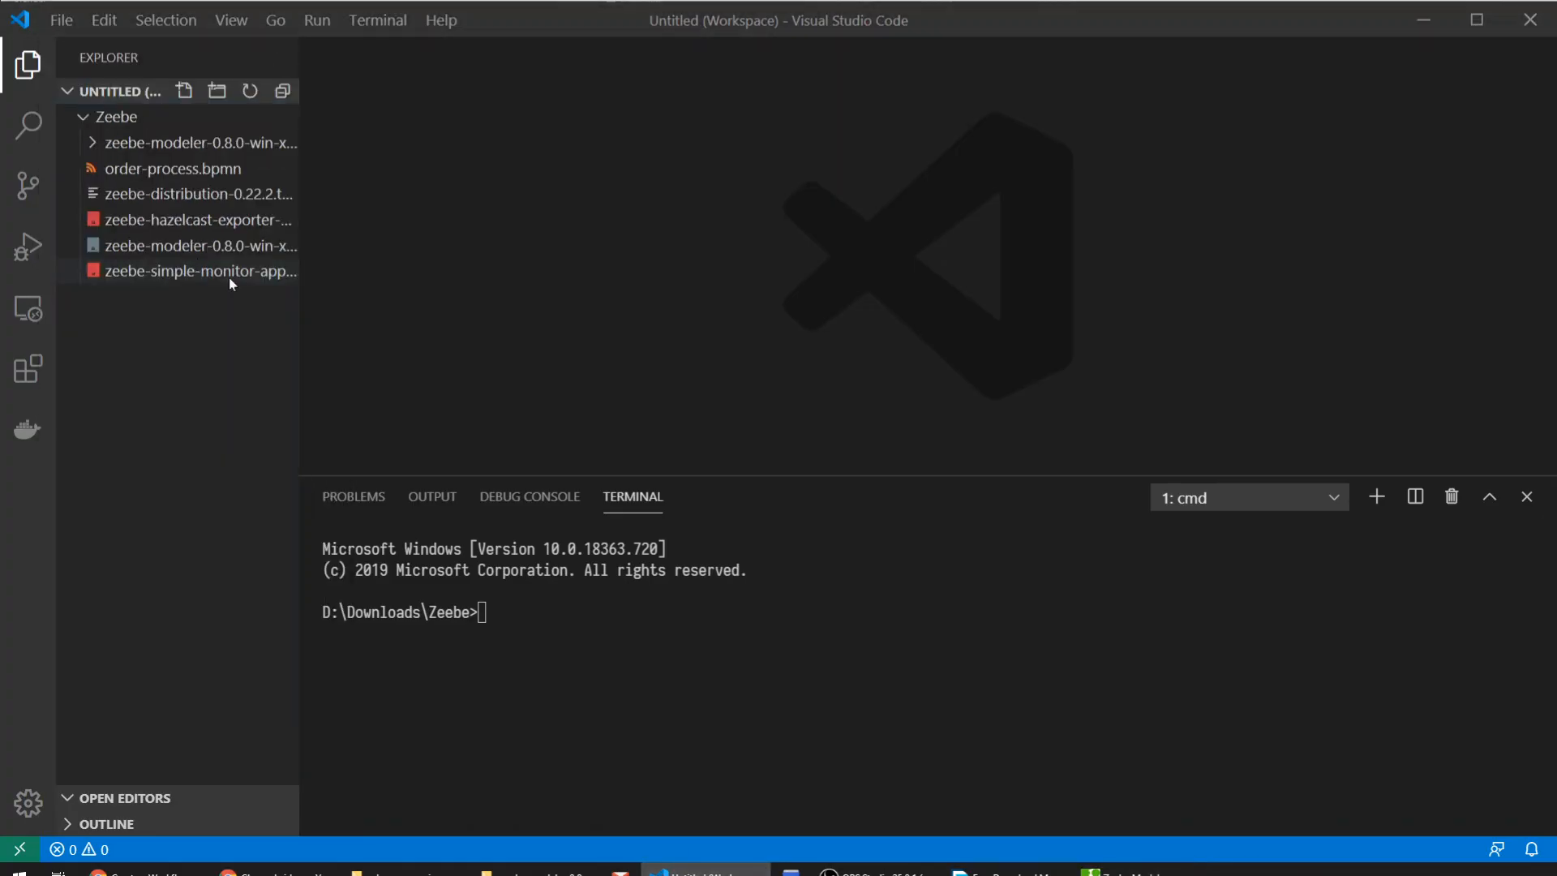
click(255, 44)
text(d:\project_amanah)
key(Return)
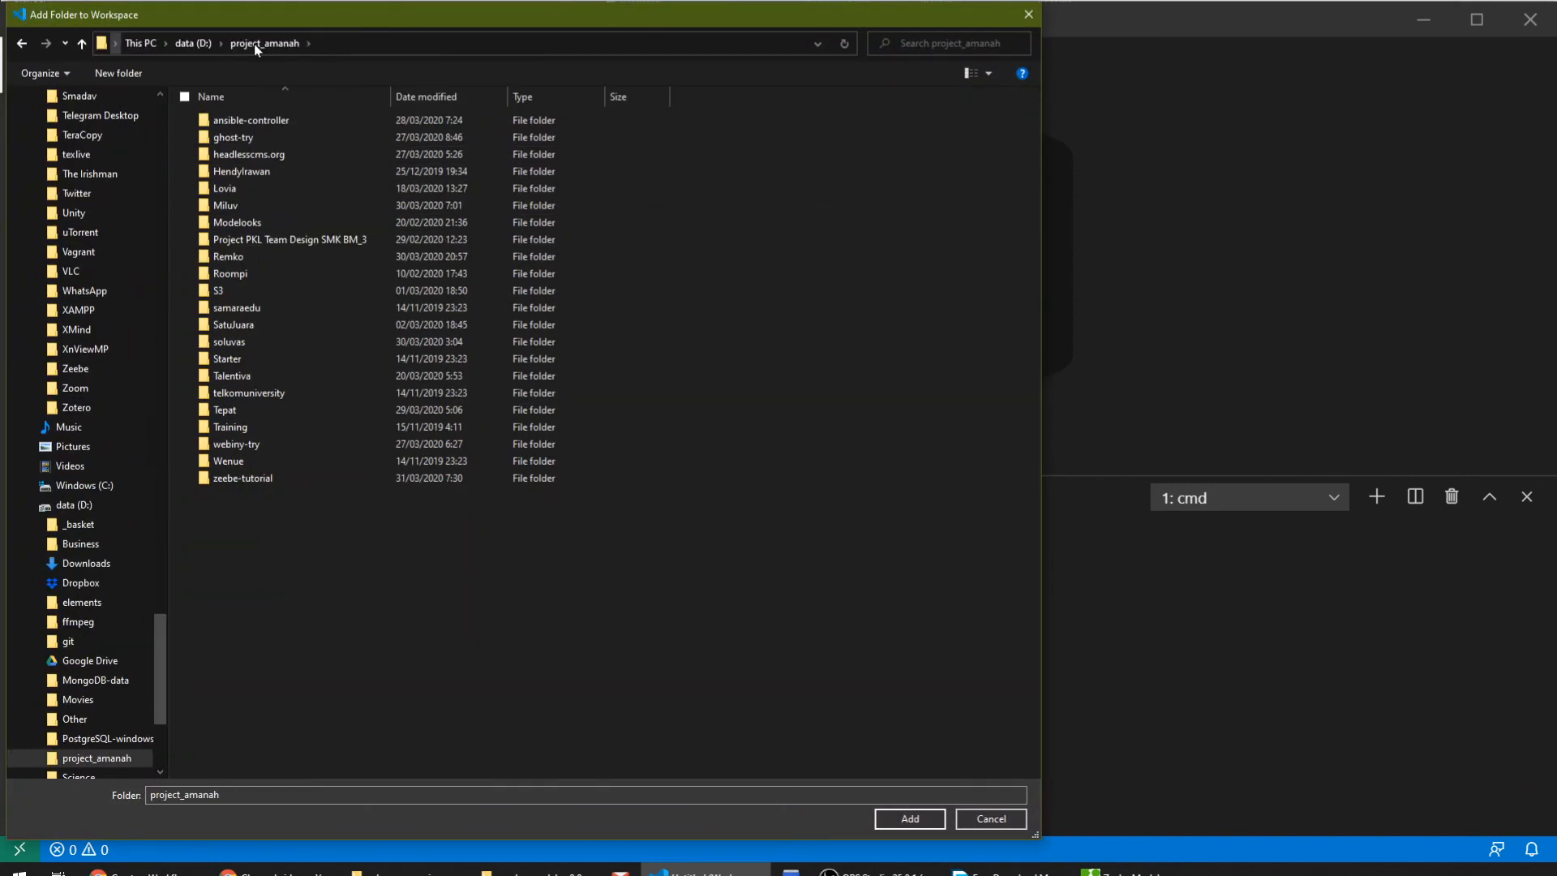
double_click(261, 477)
click(910, 818)
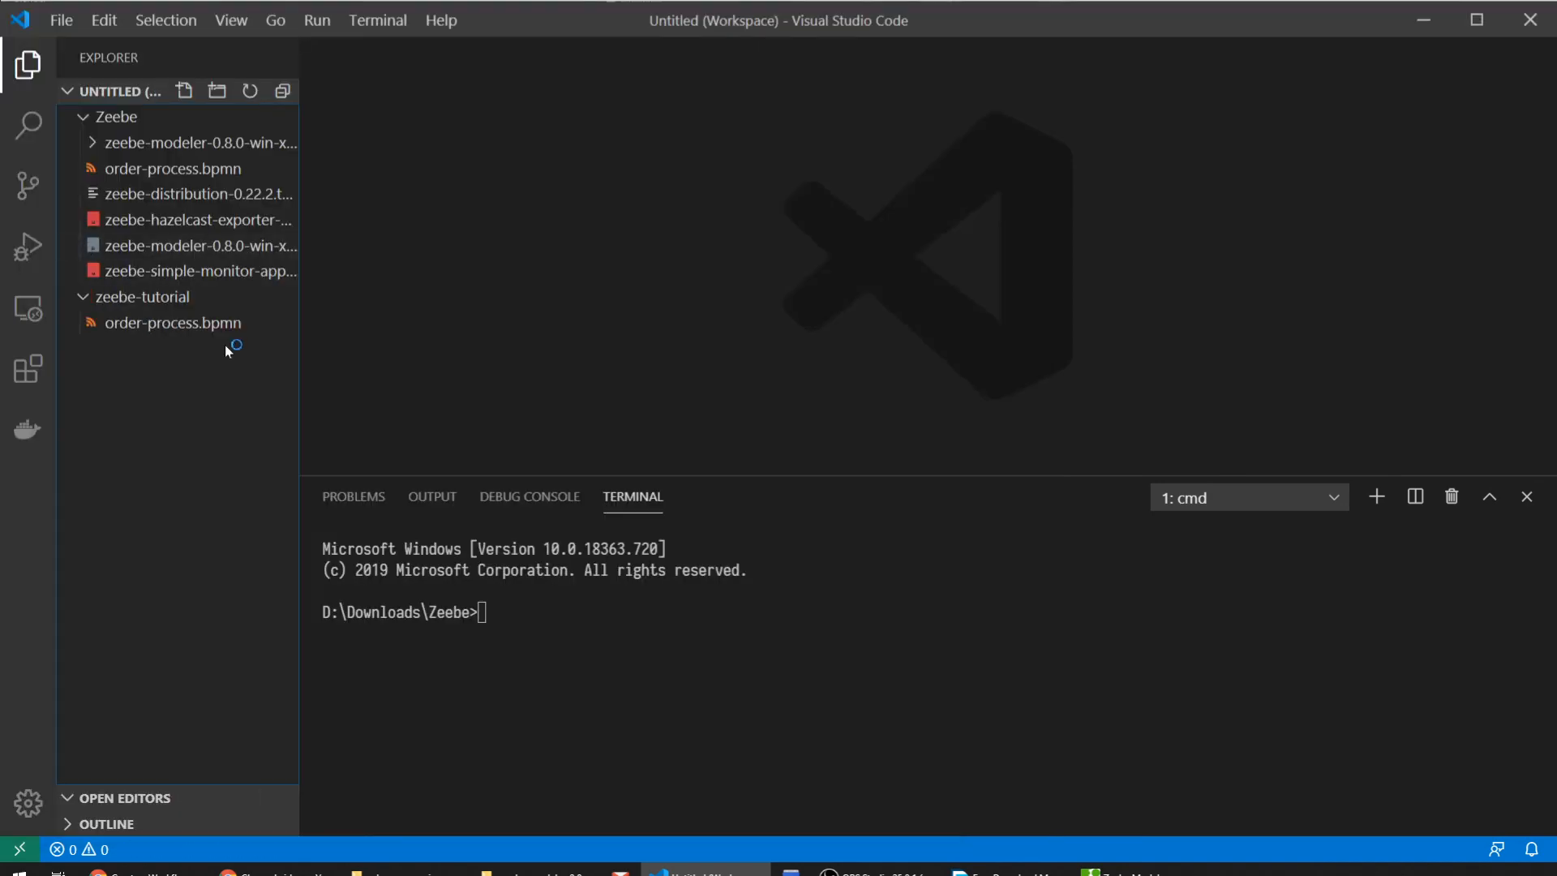
click(162, 324)
click(559, 227)
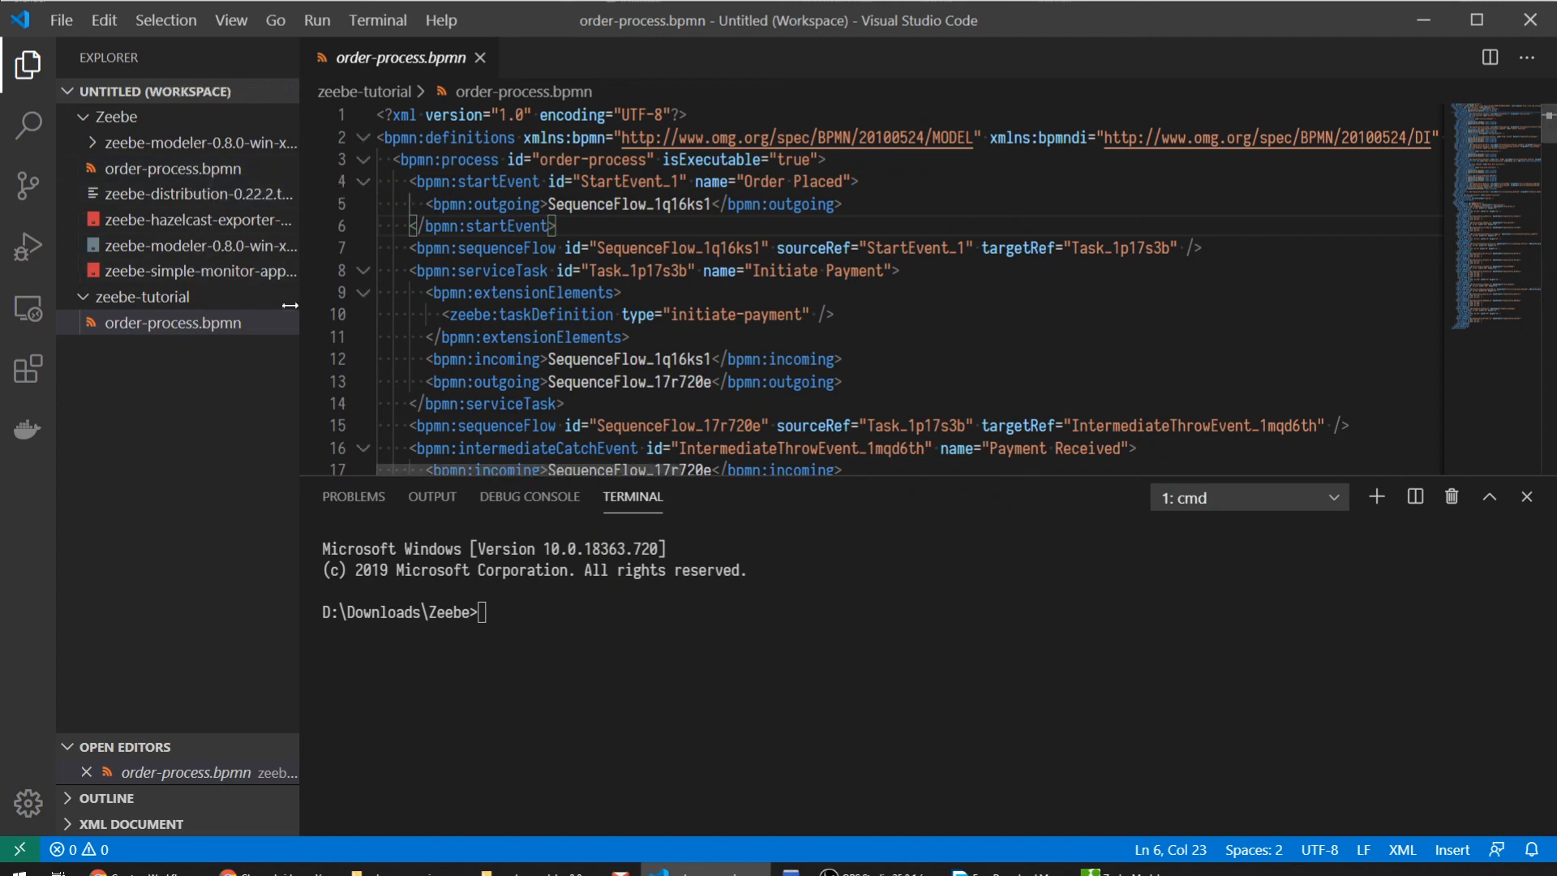
right_click(217, 321)
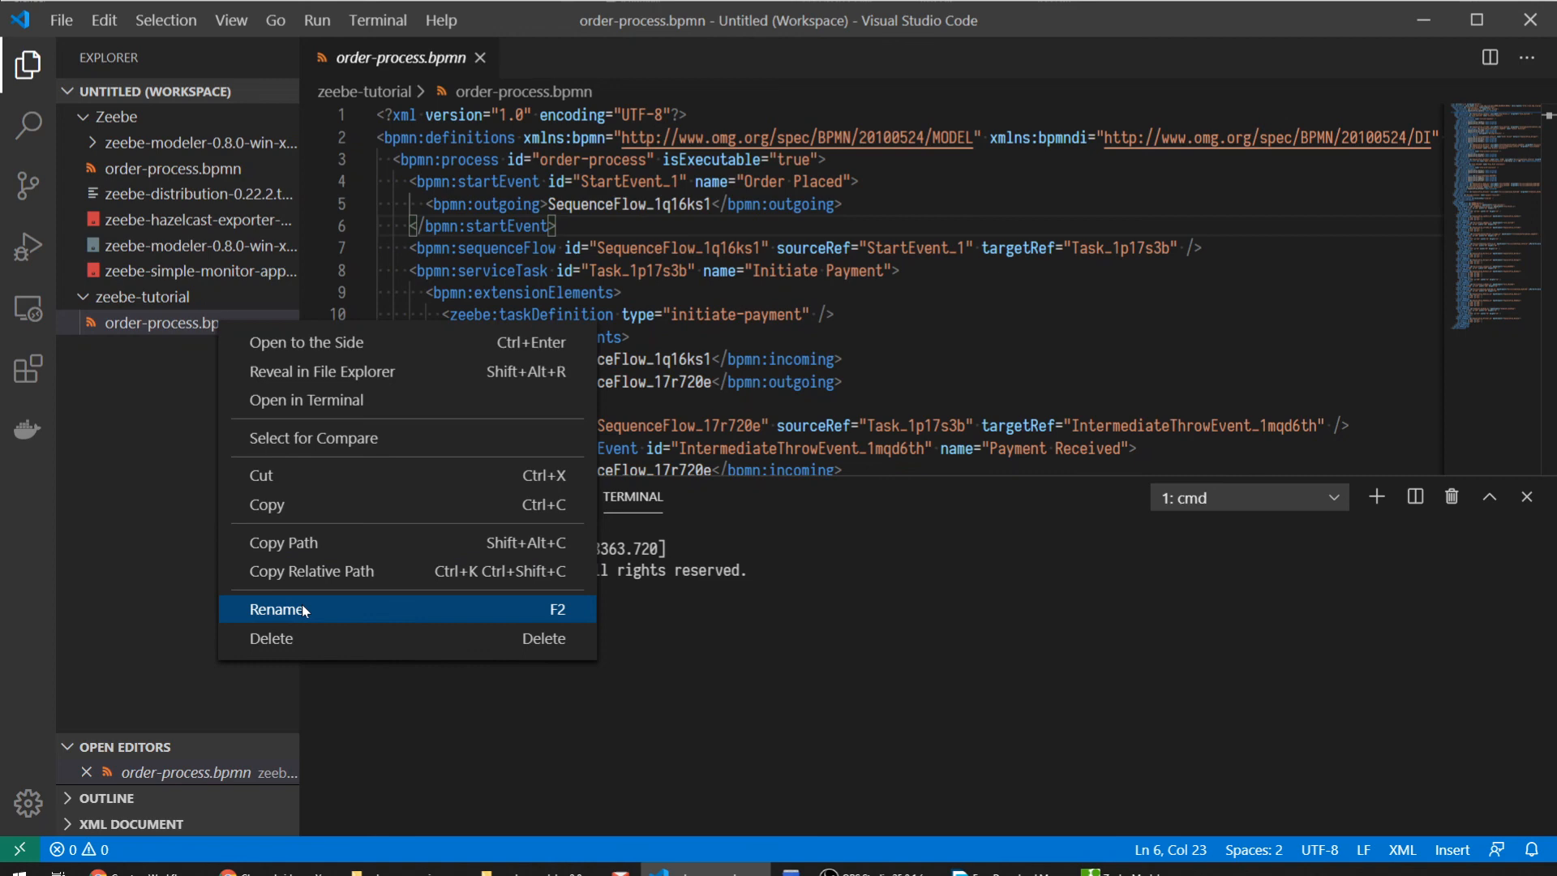
click(276, 609)
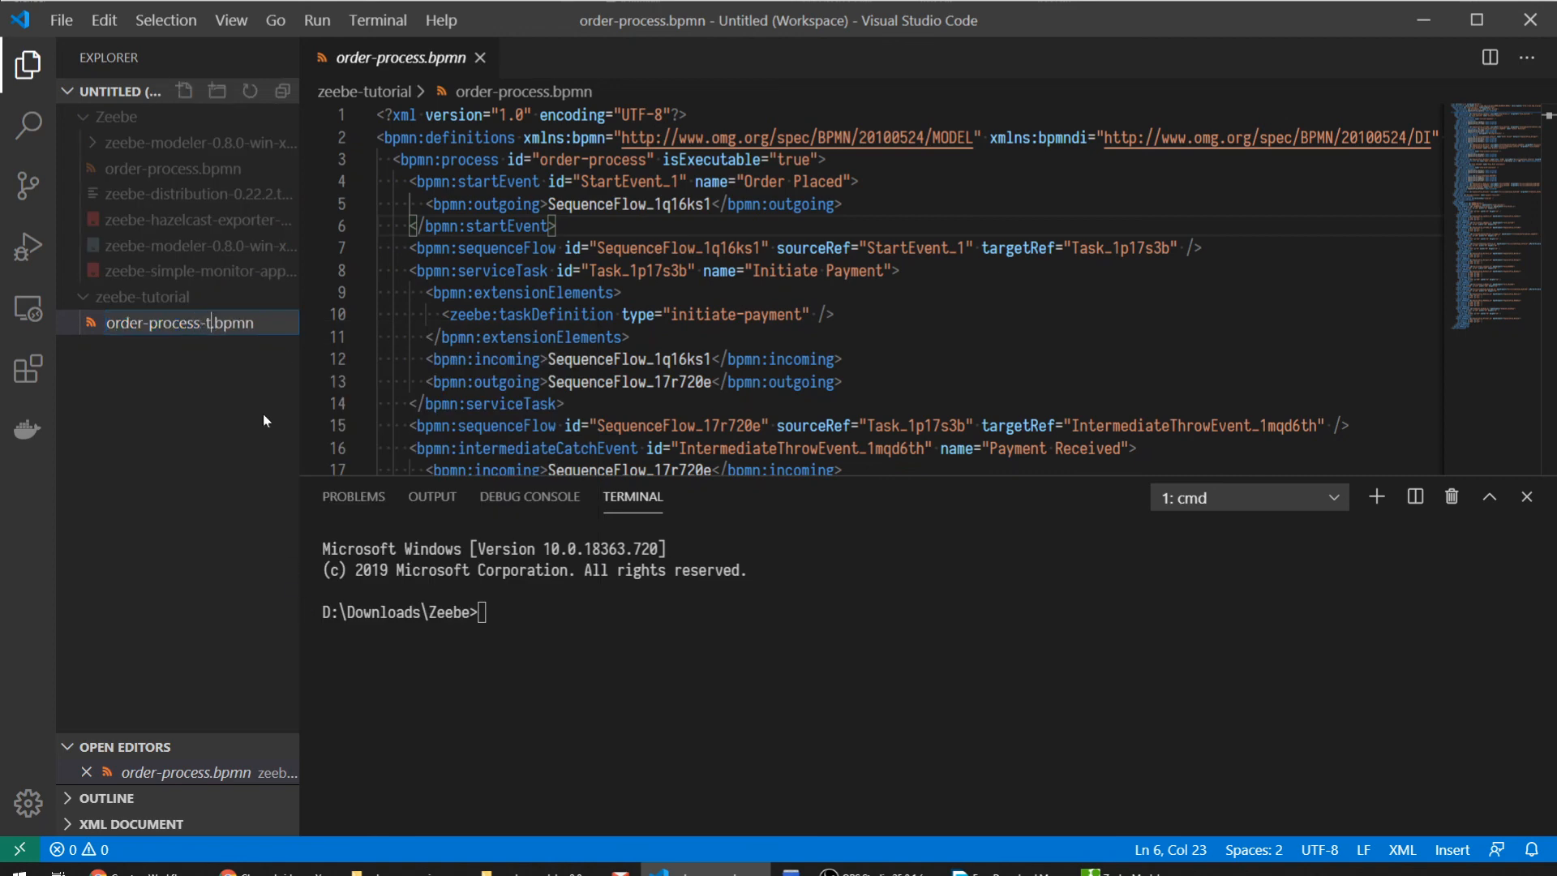
key(Return)
Switch to Zeebe Modeler and save a copy of the diagram as order-process-tutorial.bpmn in the zeebe-tutorial folder.
click(1077, 870)
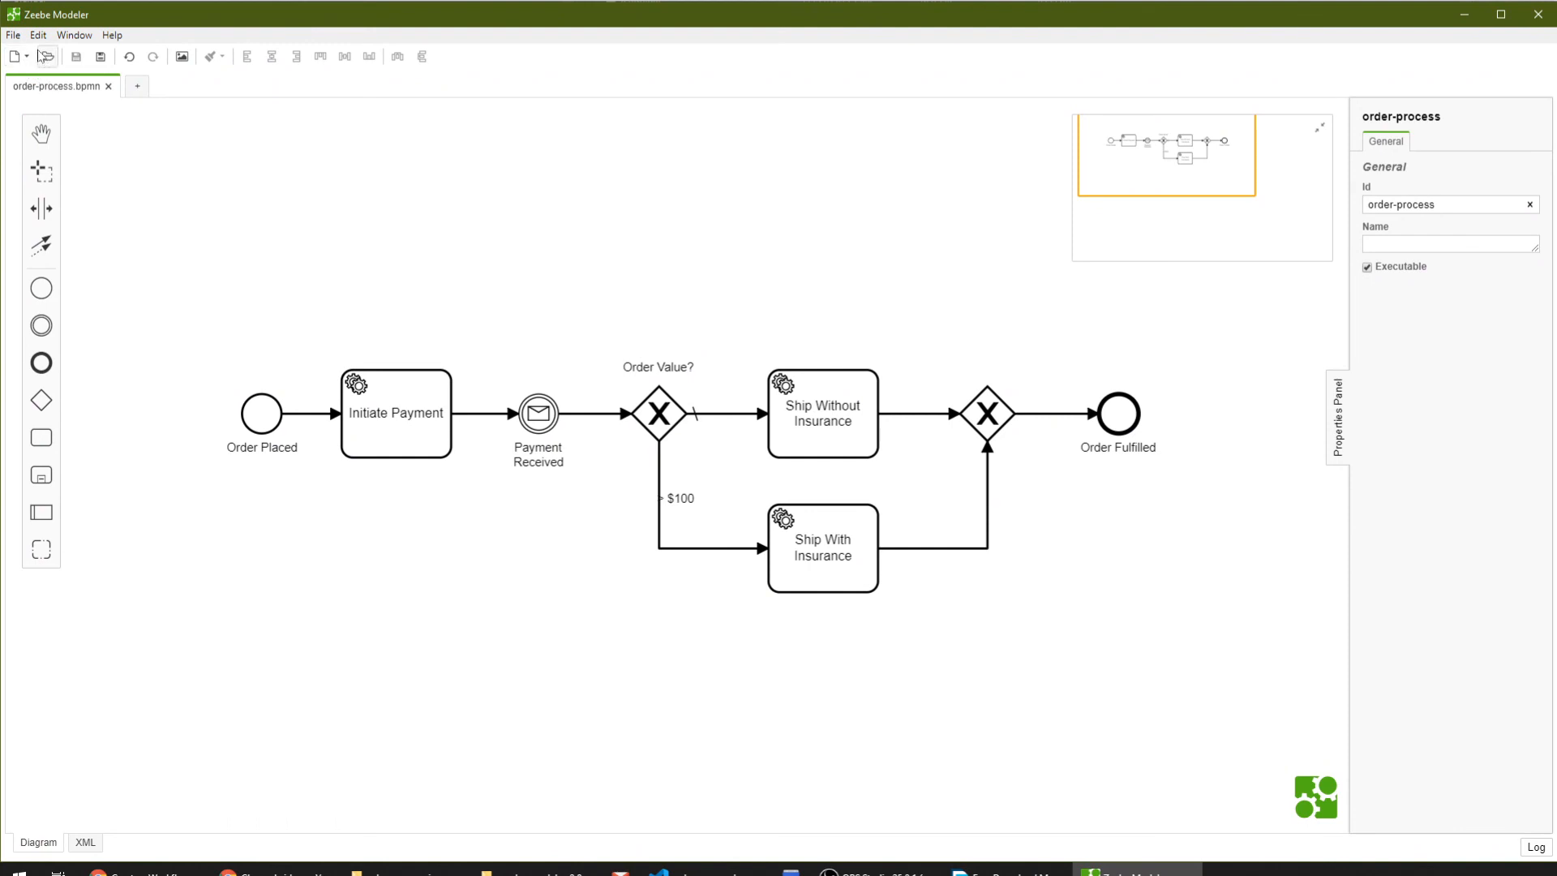
click(13, 35)
click(99, 173)
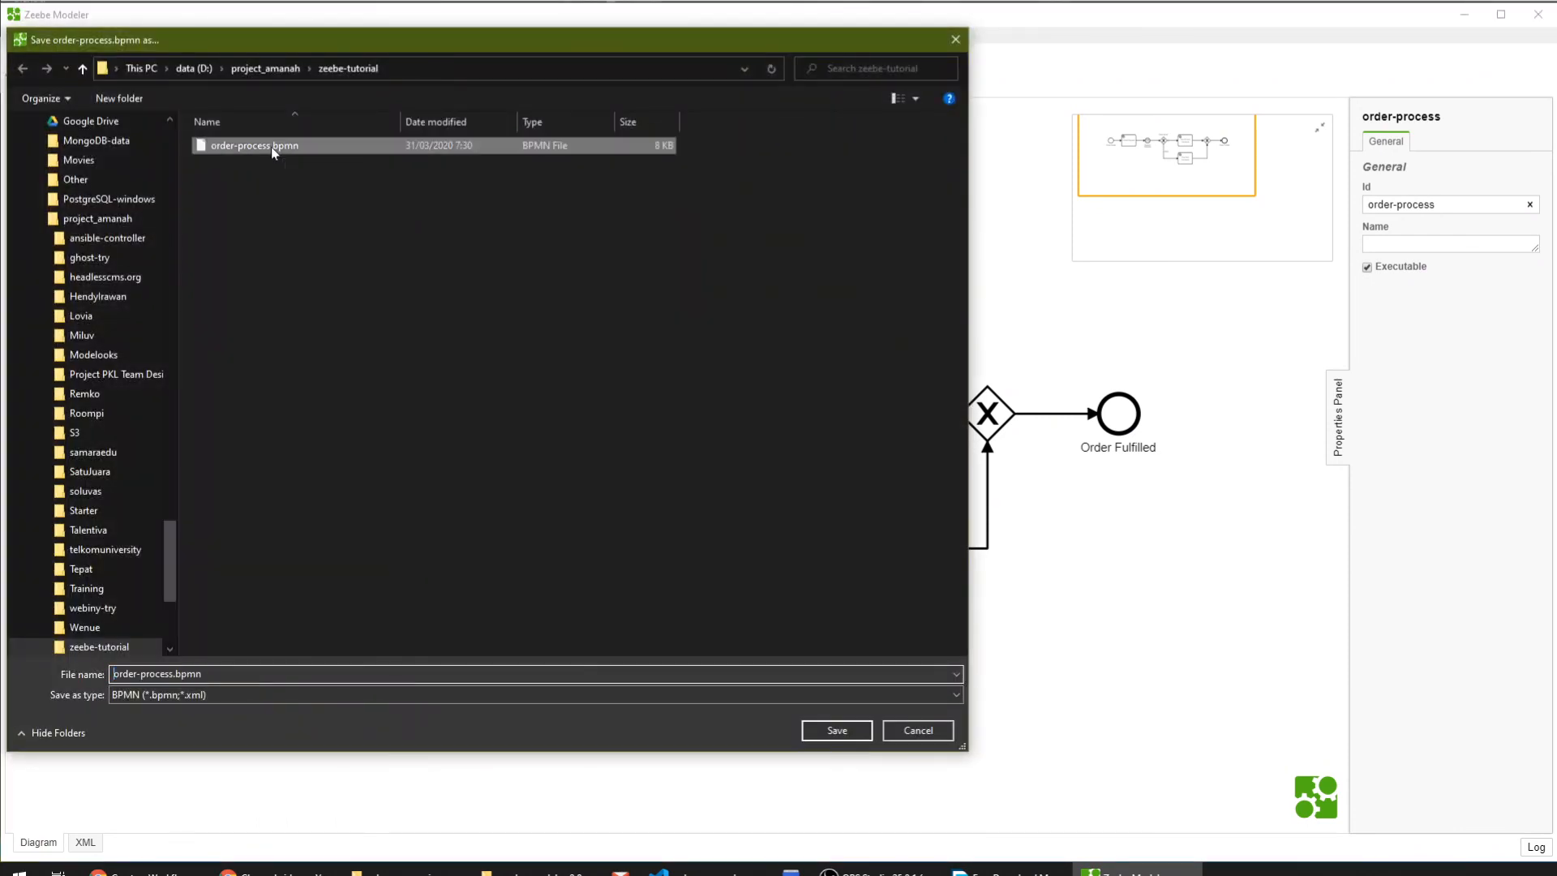
click(169, 673)
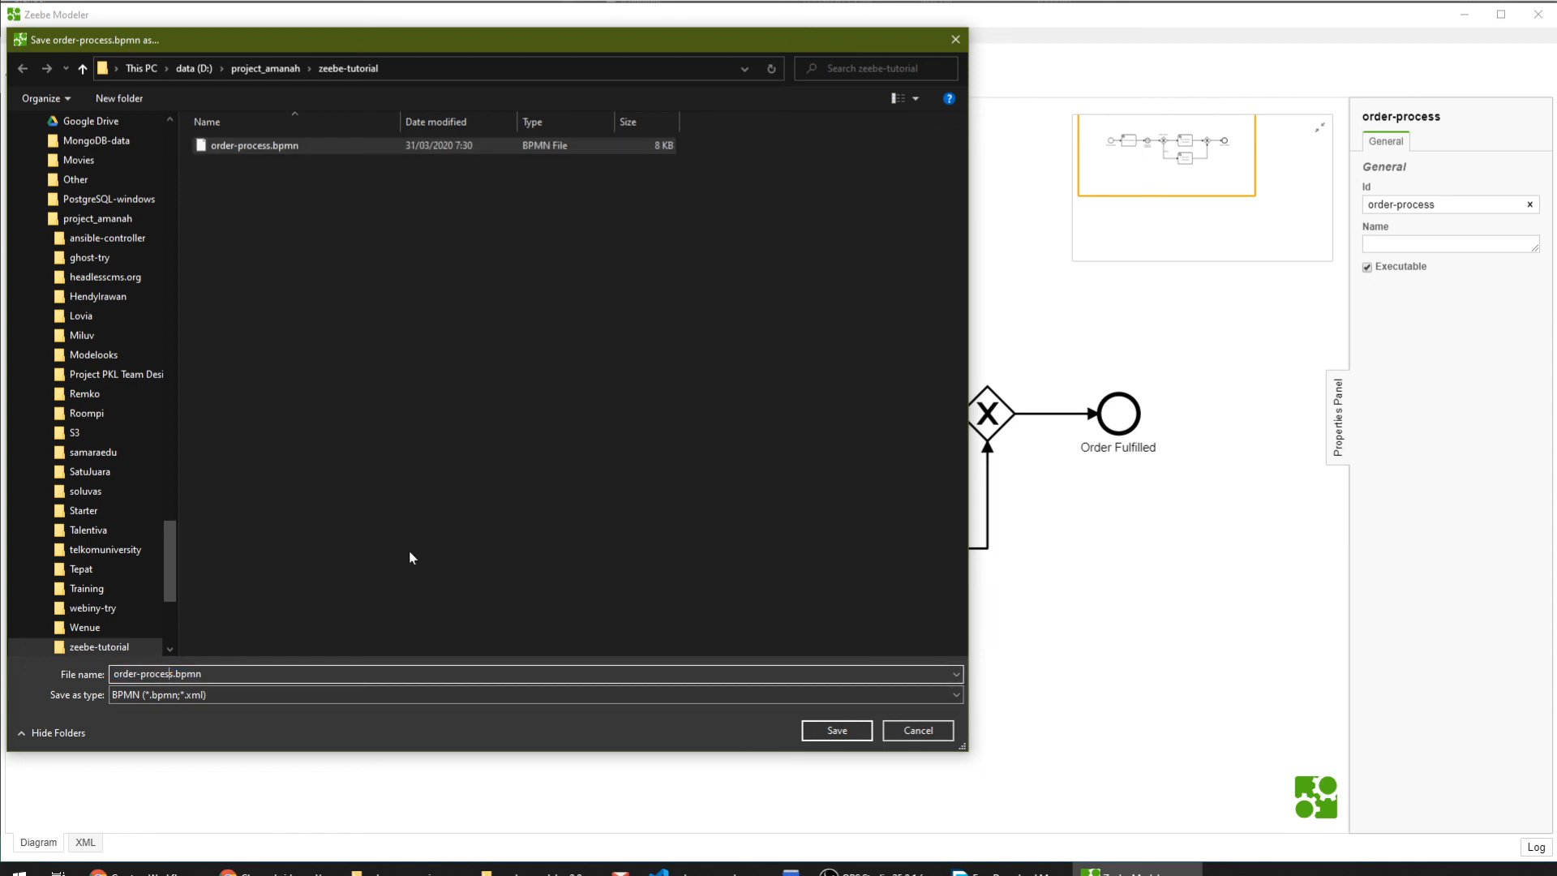
text(-tutorial)
key(Return)
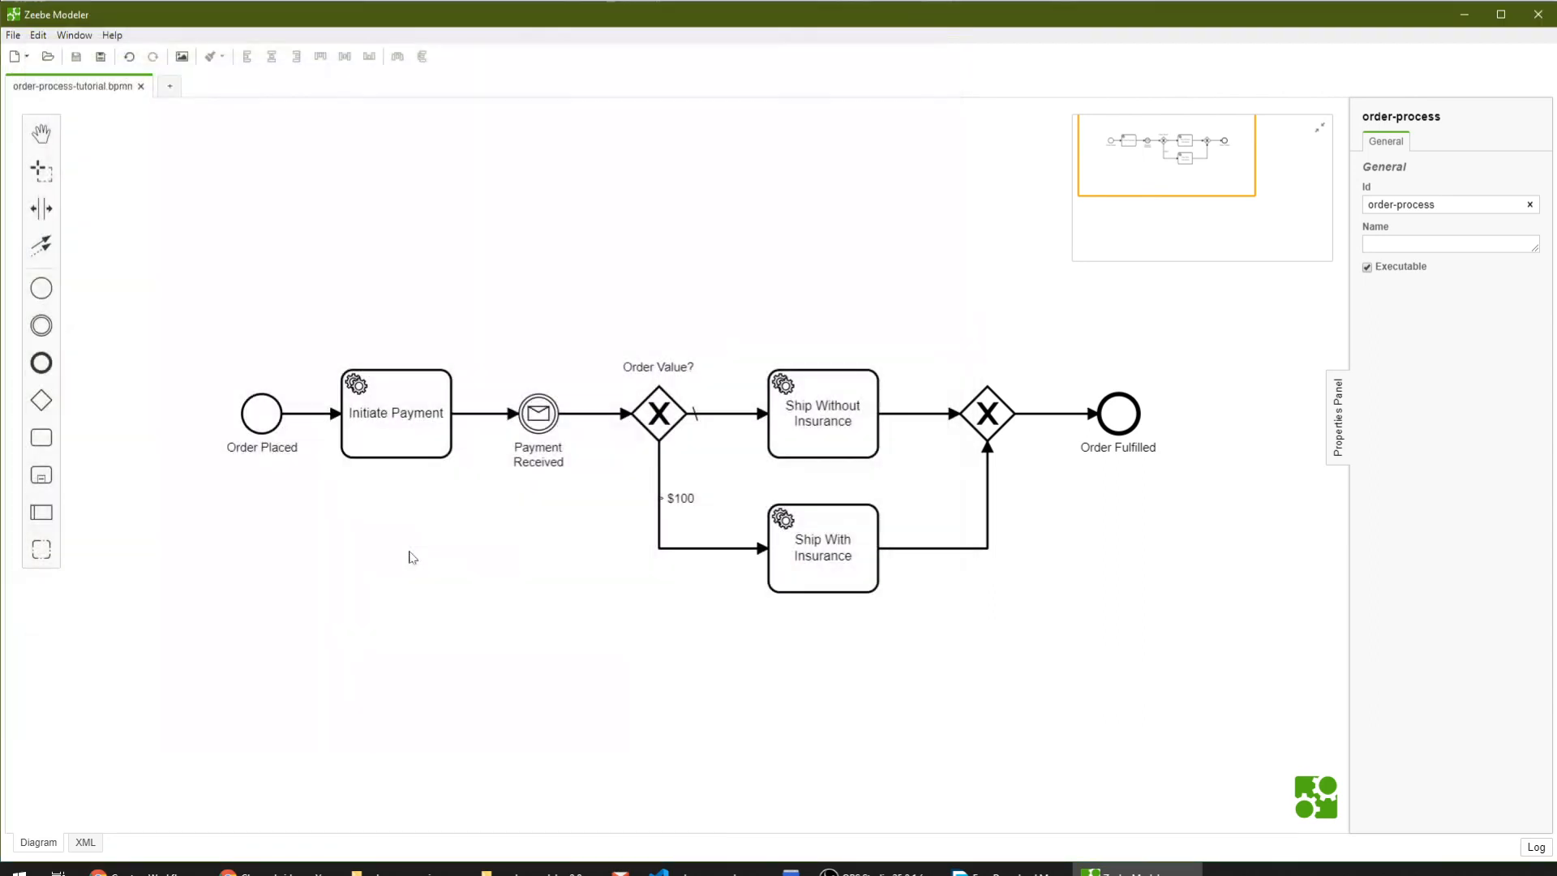
Switch to Visual Studio Code and delete order-process.bpmn from the zeebe-tutorial folder.
key(alt+Tab)
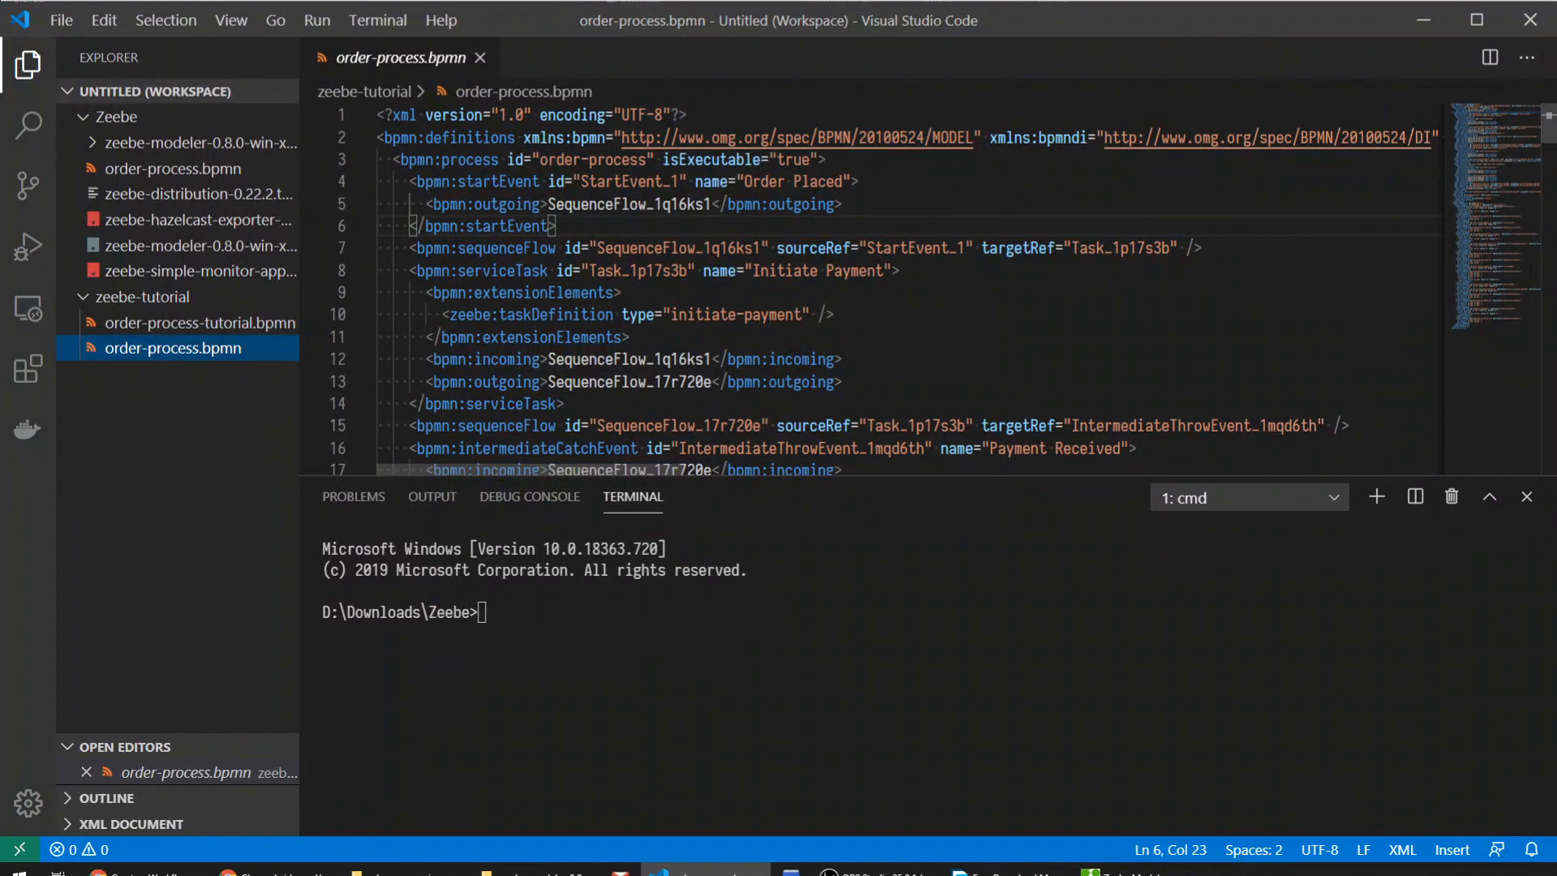
right_click(195, 347)
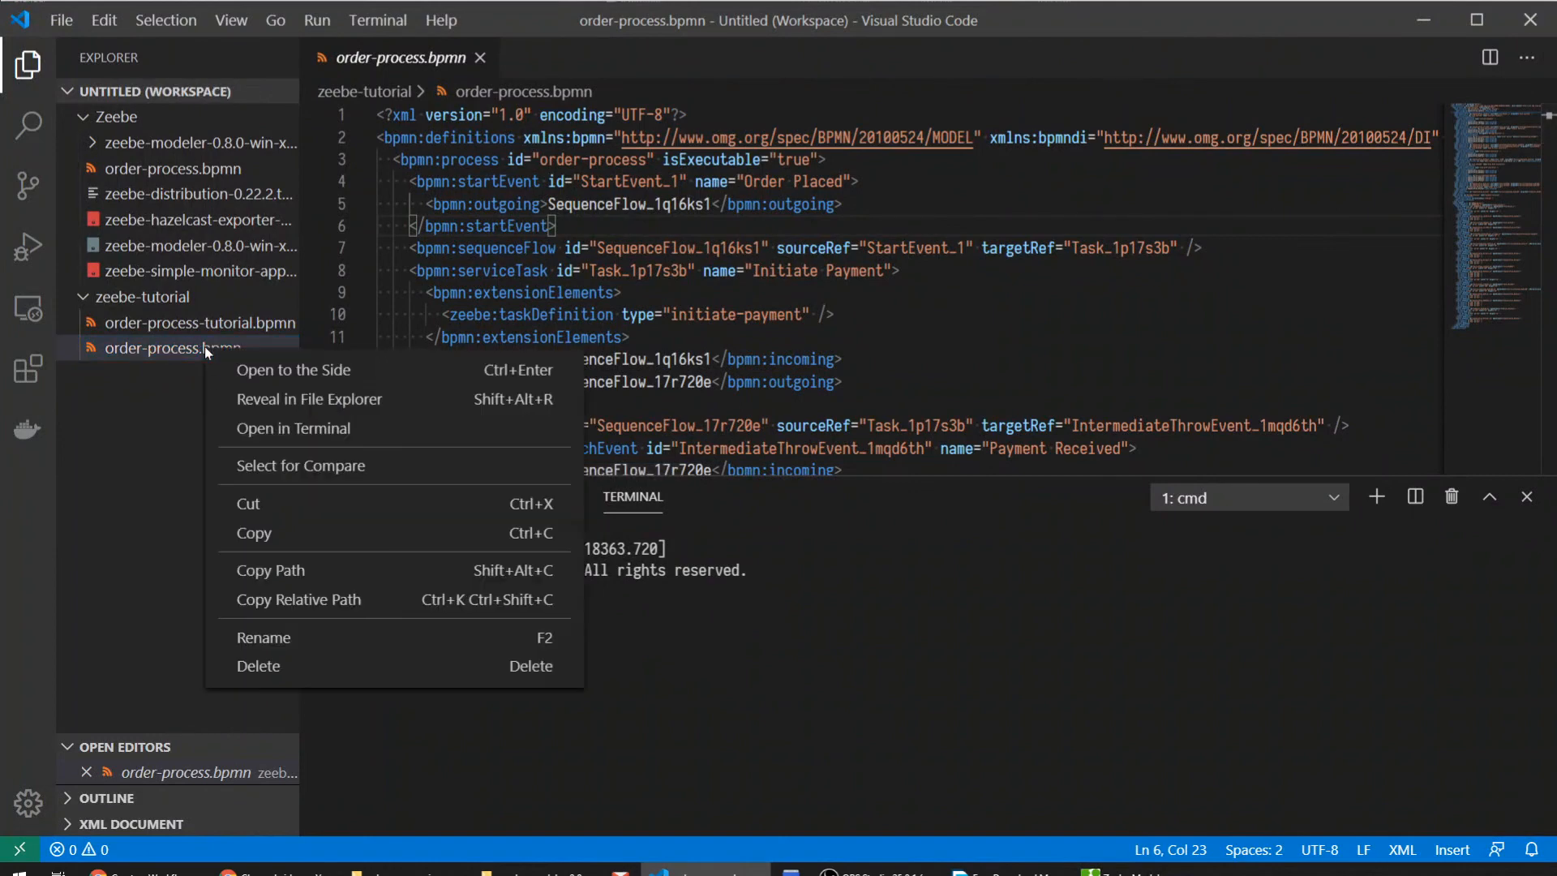
click(295, 659)
click(1544, 29)
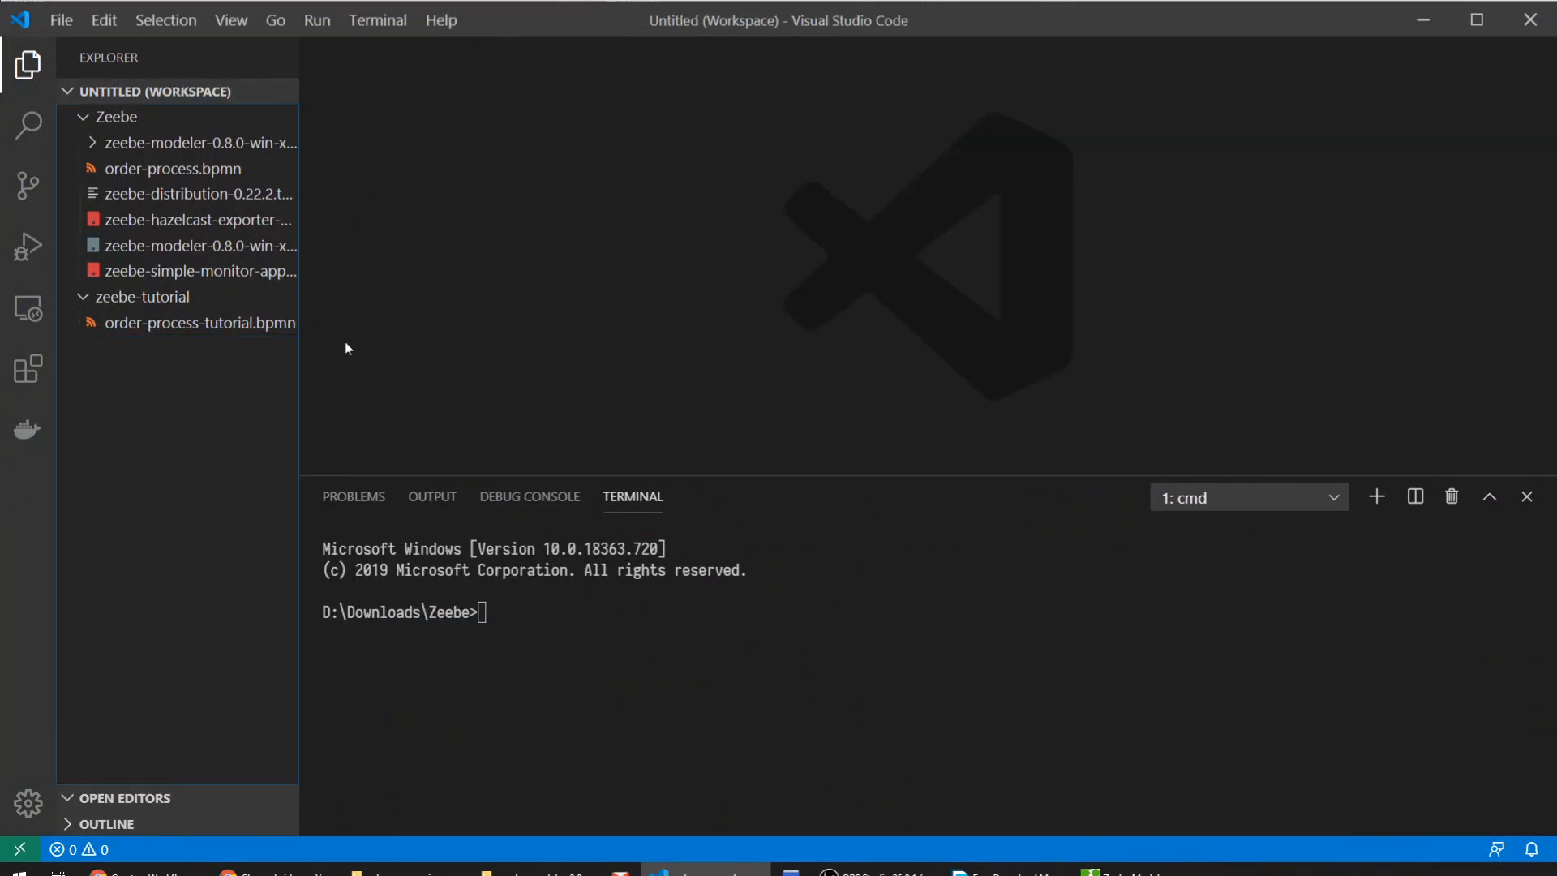
Compare the XML of Zeebe's order-process.bpmn with order-process-tutorial.bpmn, and return to Zeebe Modeler.
click(181, 333)
click(208, 166)
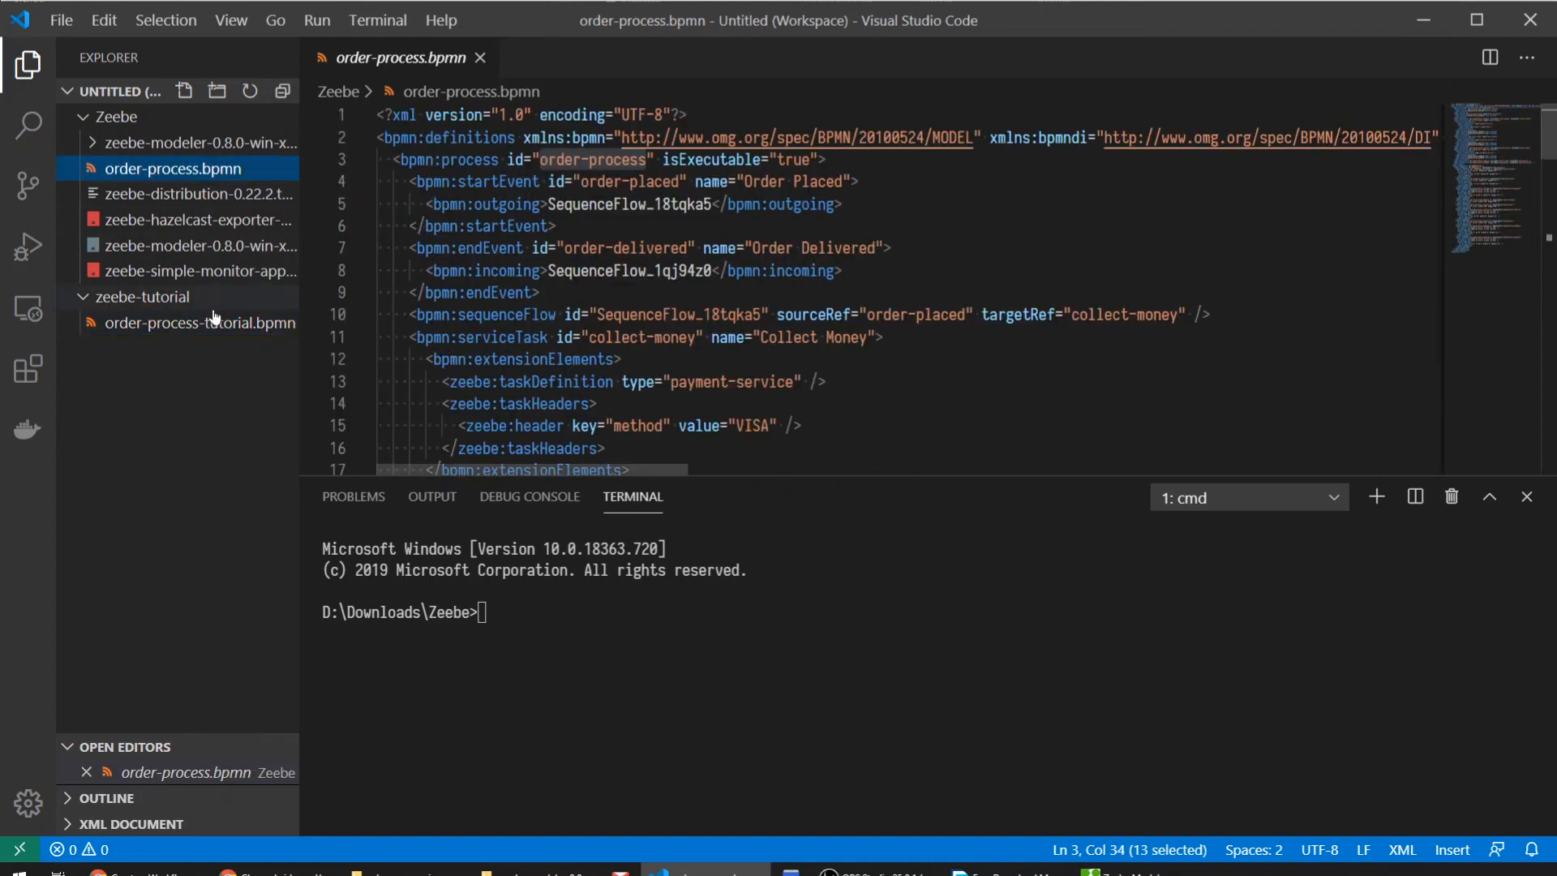
click(211, 328)
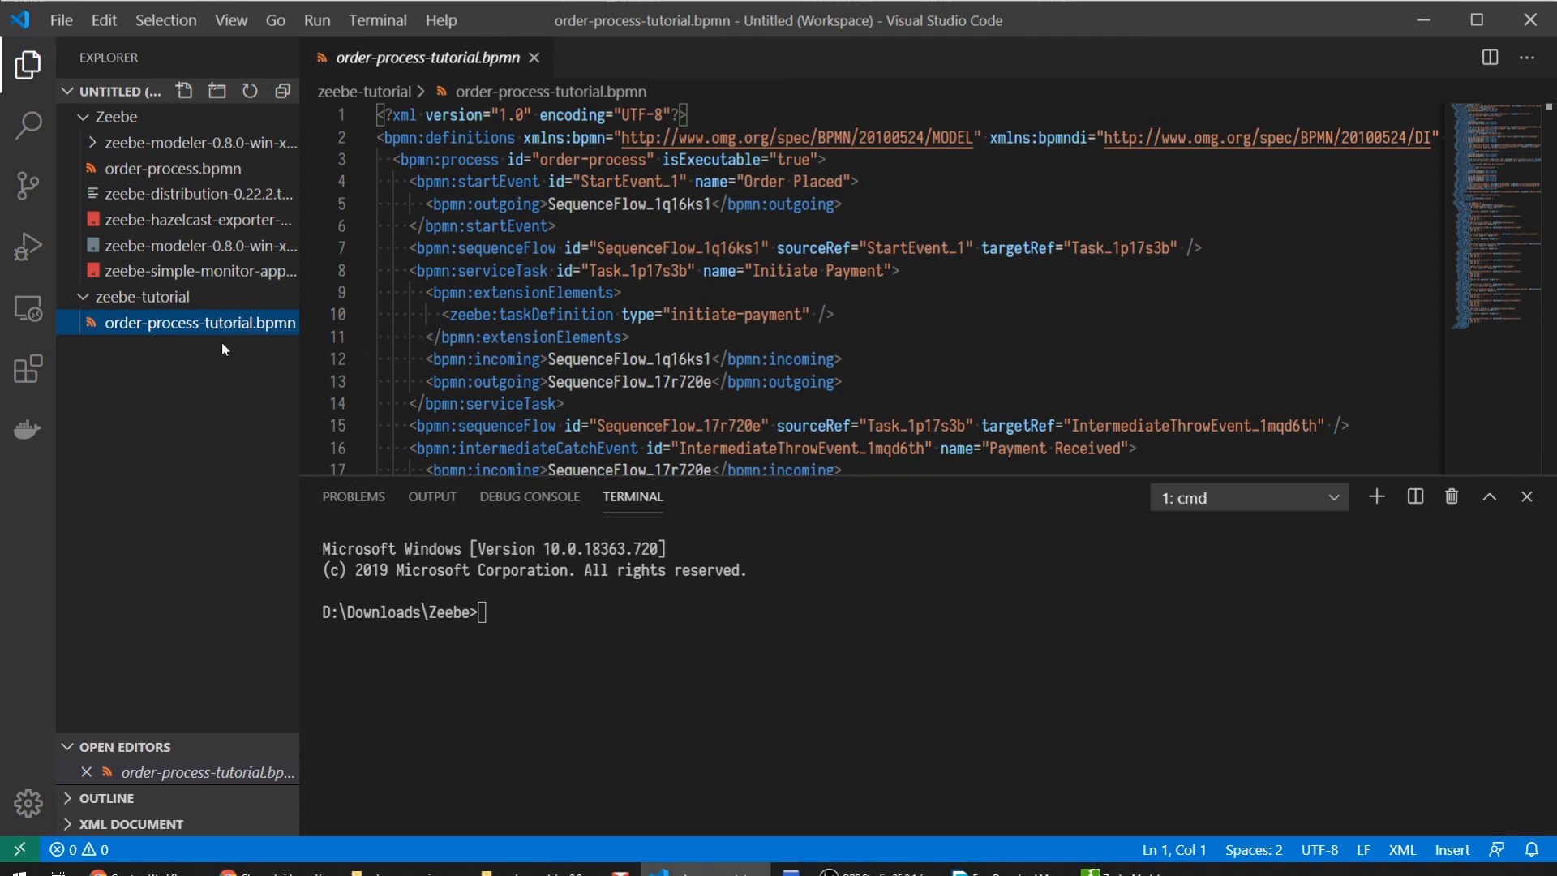
click(180, 168)
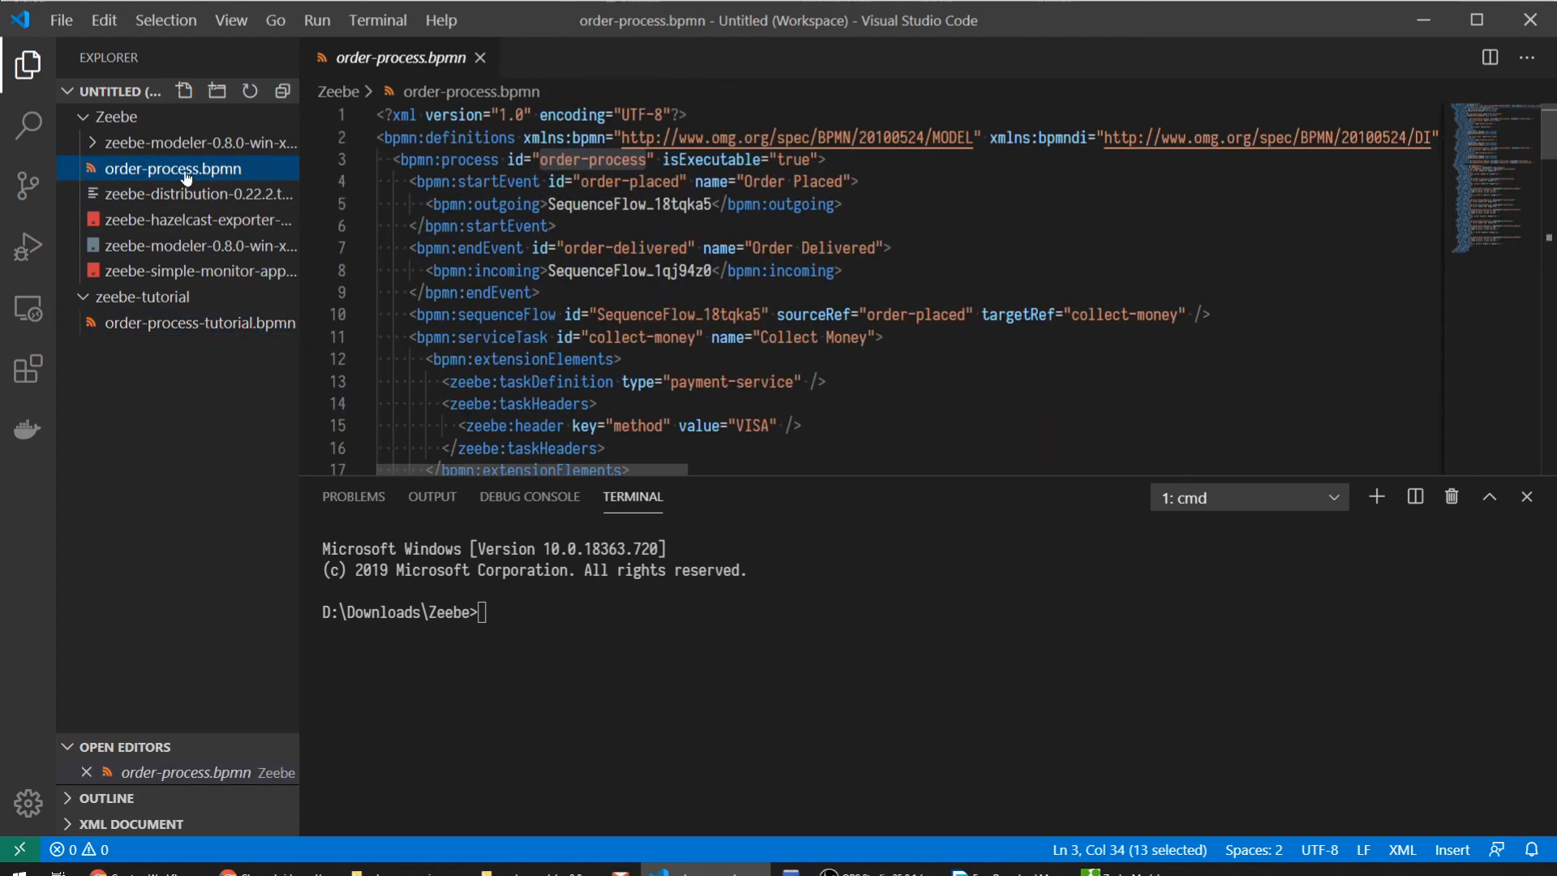
click(226, 329)
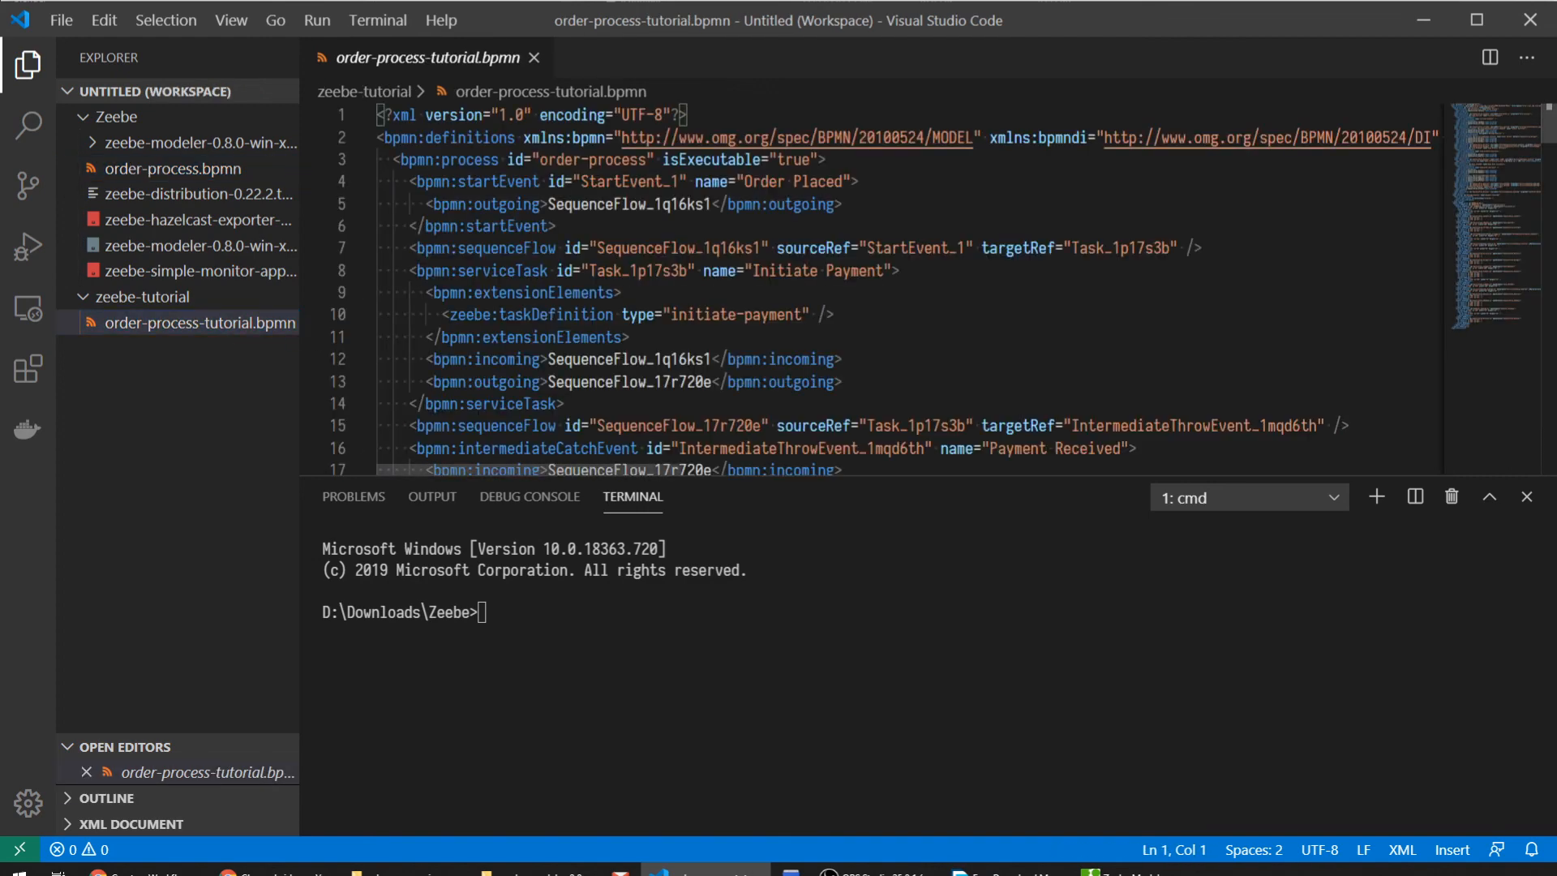
key(alt+Tab)
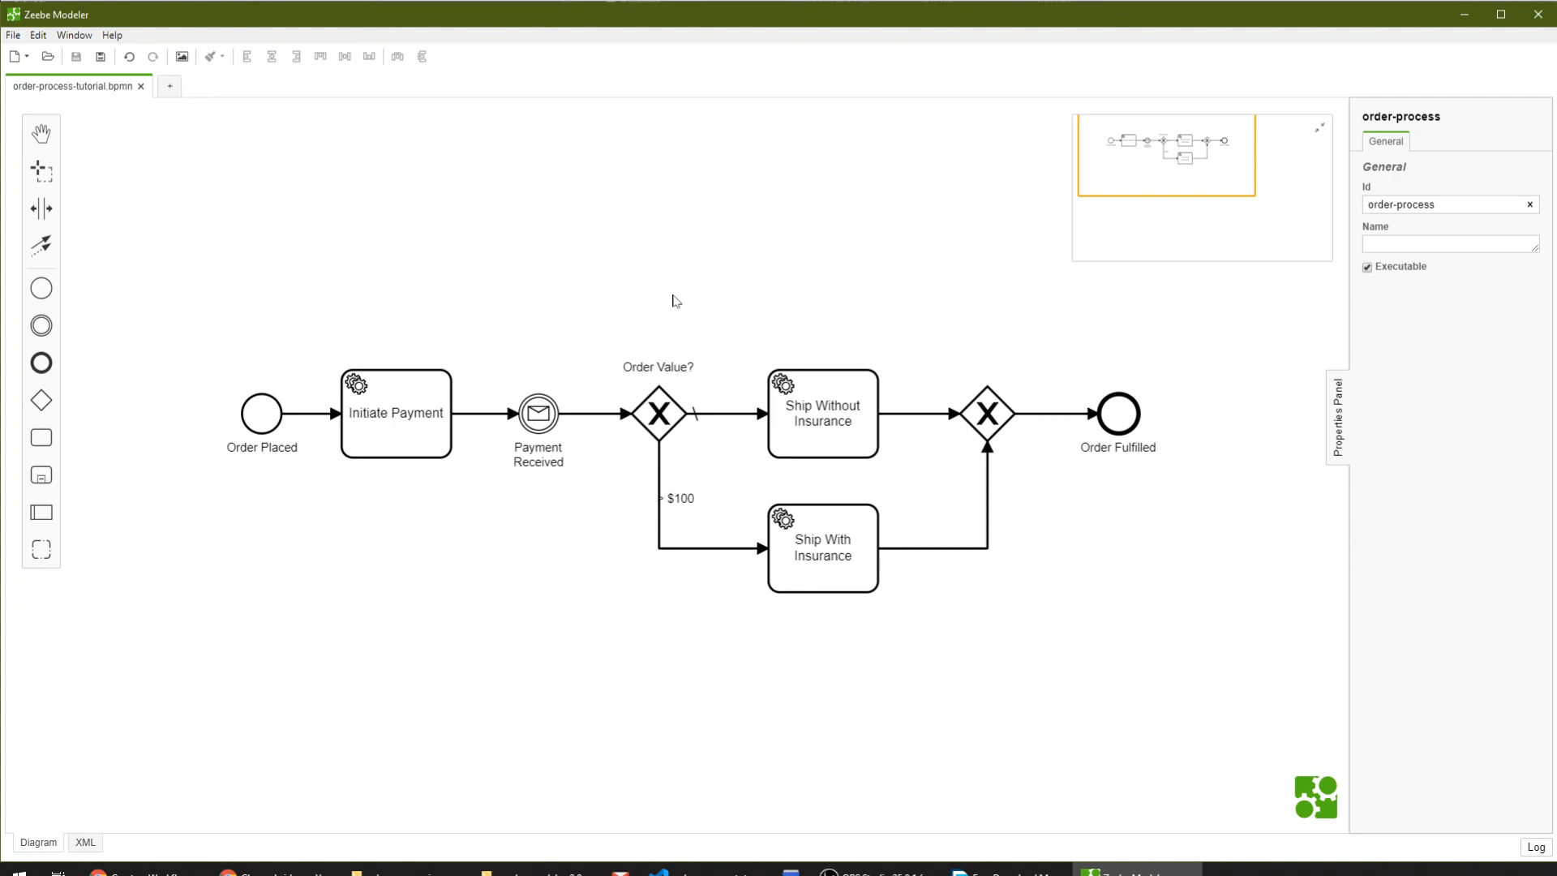